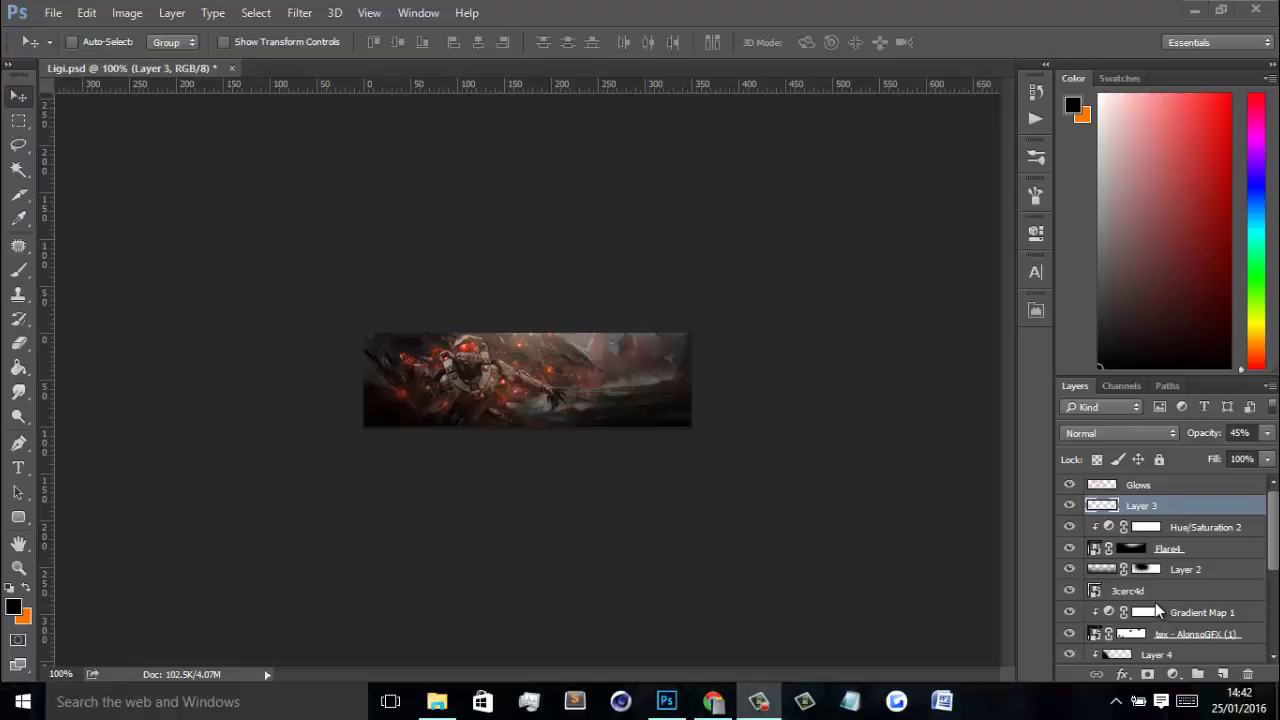
Step: Place the 3cerc4d image file in the C4D's group, directly above the 3cerc4d copy layer
click(1179, 489)
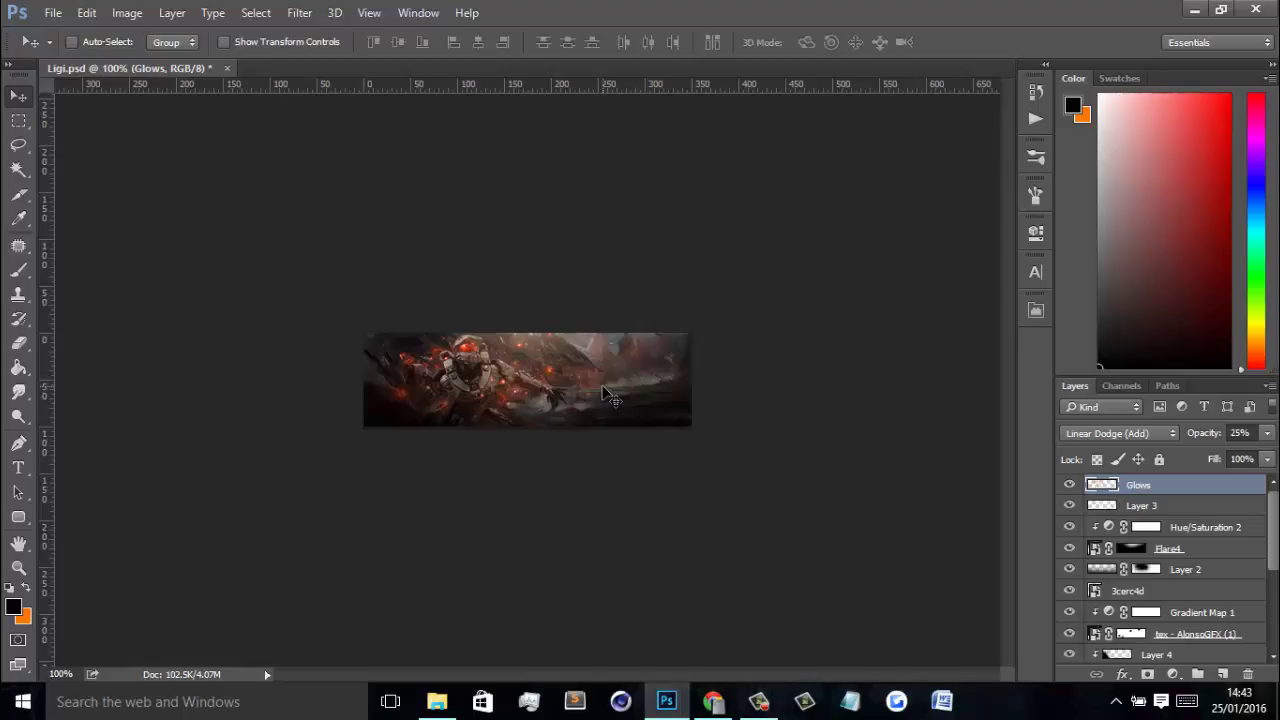
scroll(1180, 530, down, 2)
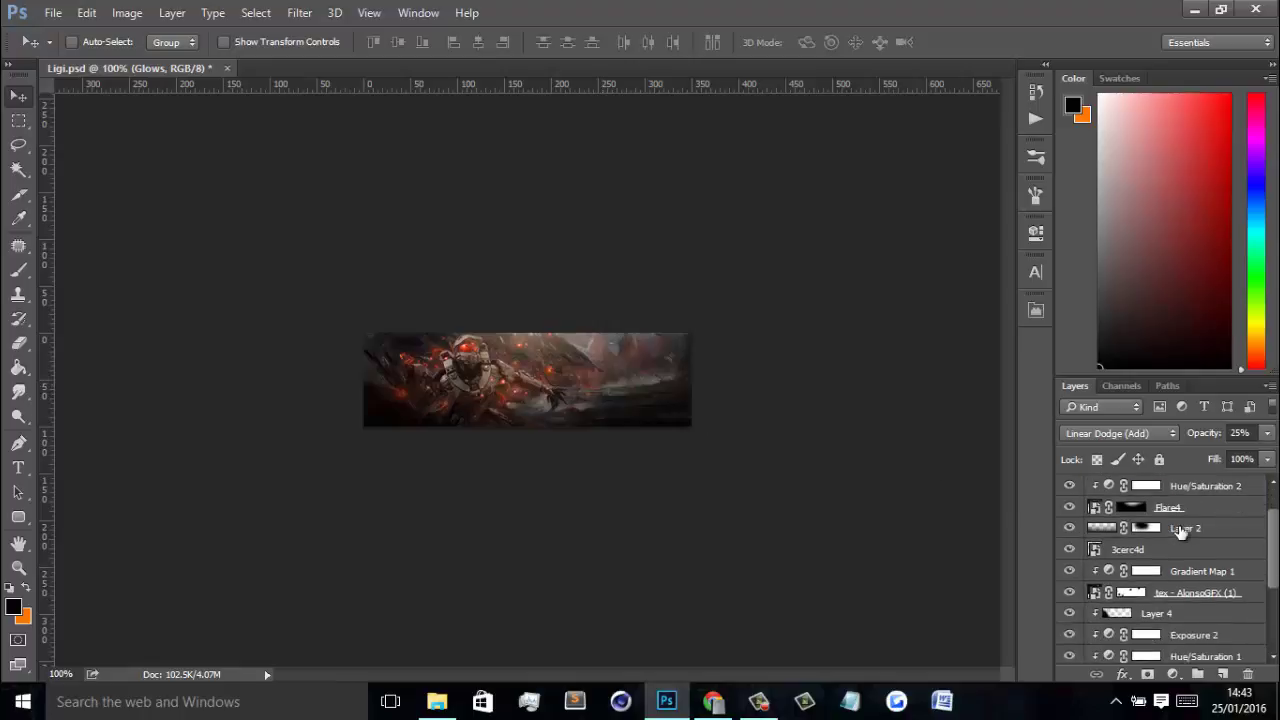
scroll(1180, 530, down, 6)
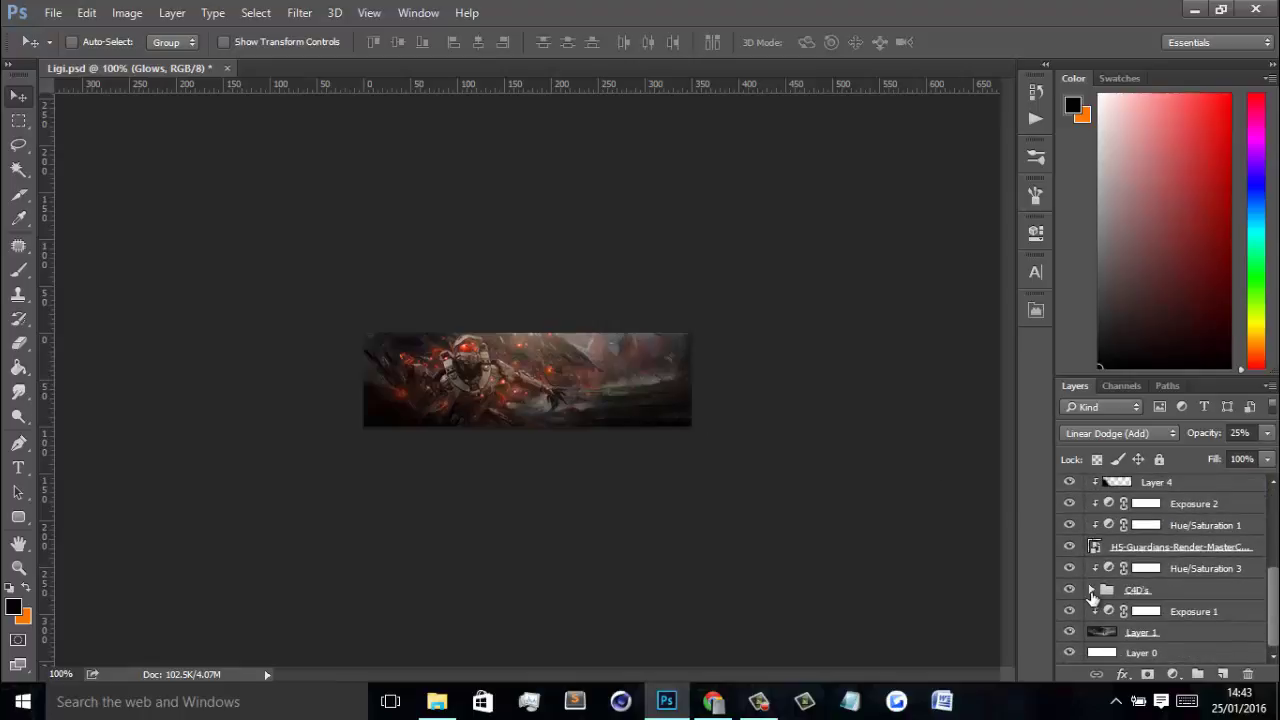
click(1092, 592)
click(1195, 610)
scroll(1180, 580, down, 3)
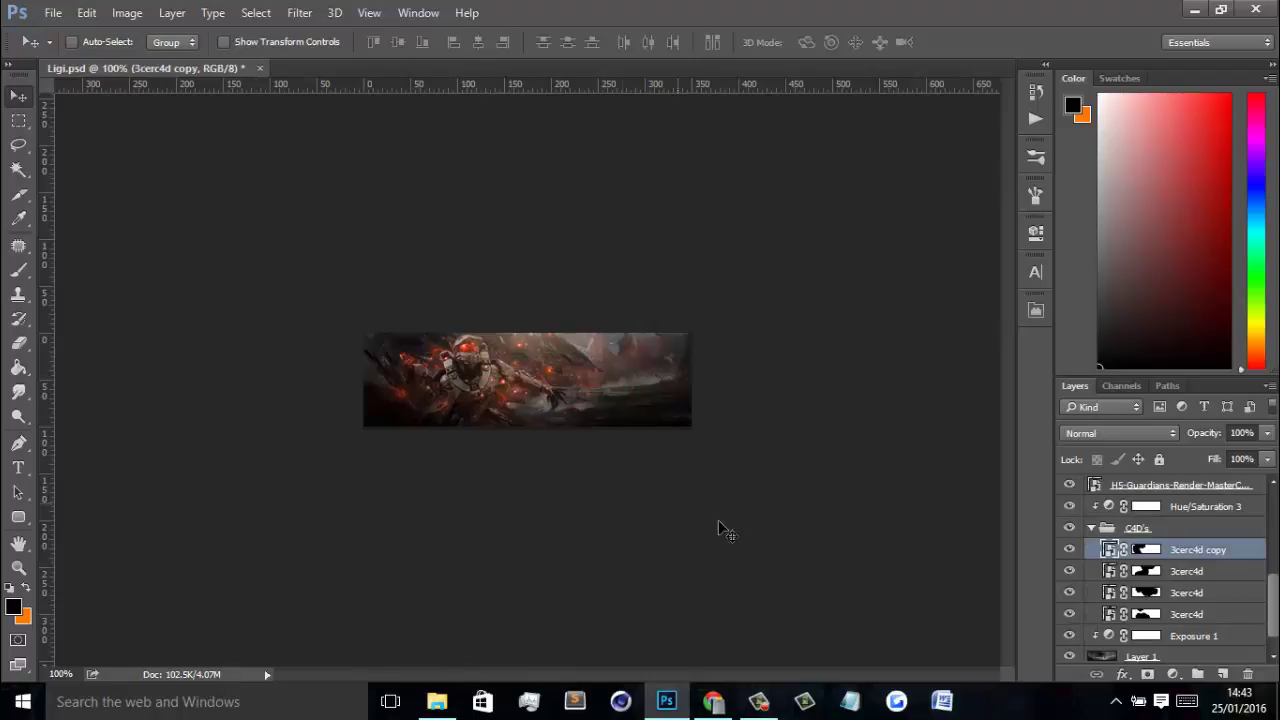
click(432, 702)
drag(414, 495, 603, 451)
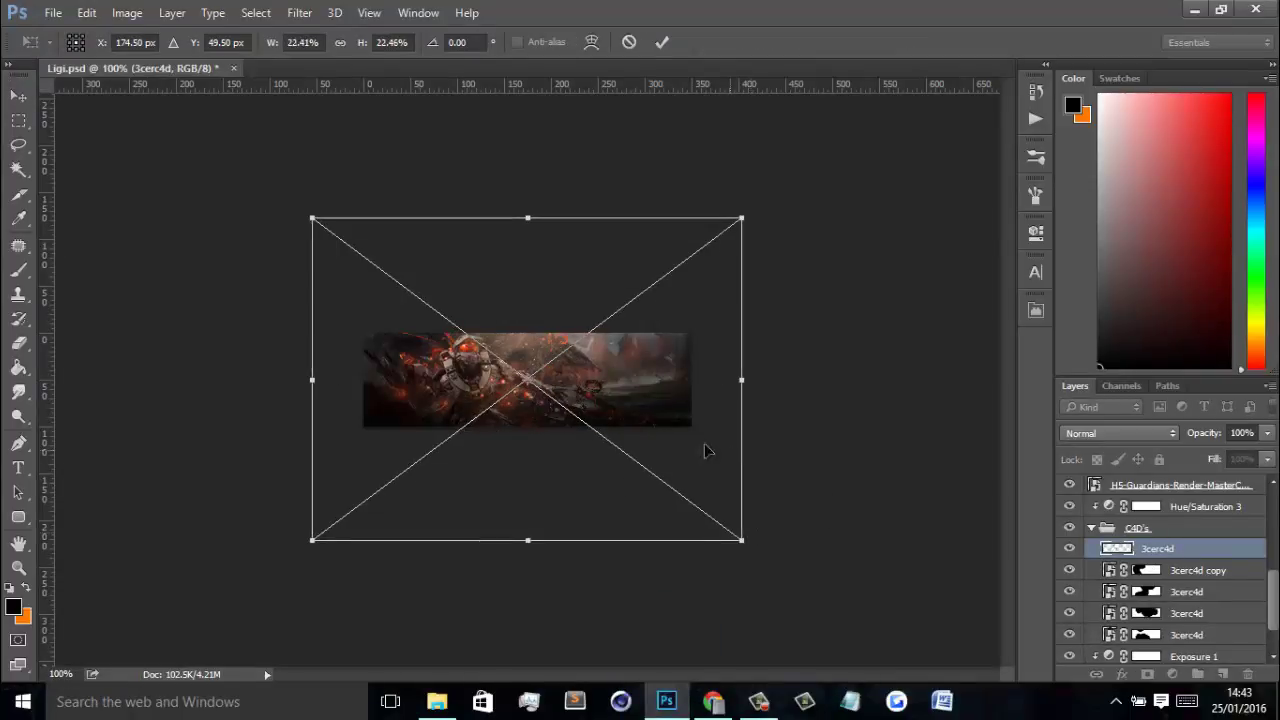
Step: Flip the placed 3cerc4d render horizontally, then scale and position it over the banner's lower-right area
drag(704, 451, 824, 565)
drag(848, 348, 858, 344)
click(86, 12)
mouse_move(150, 375)
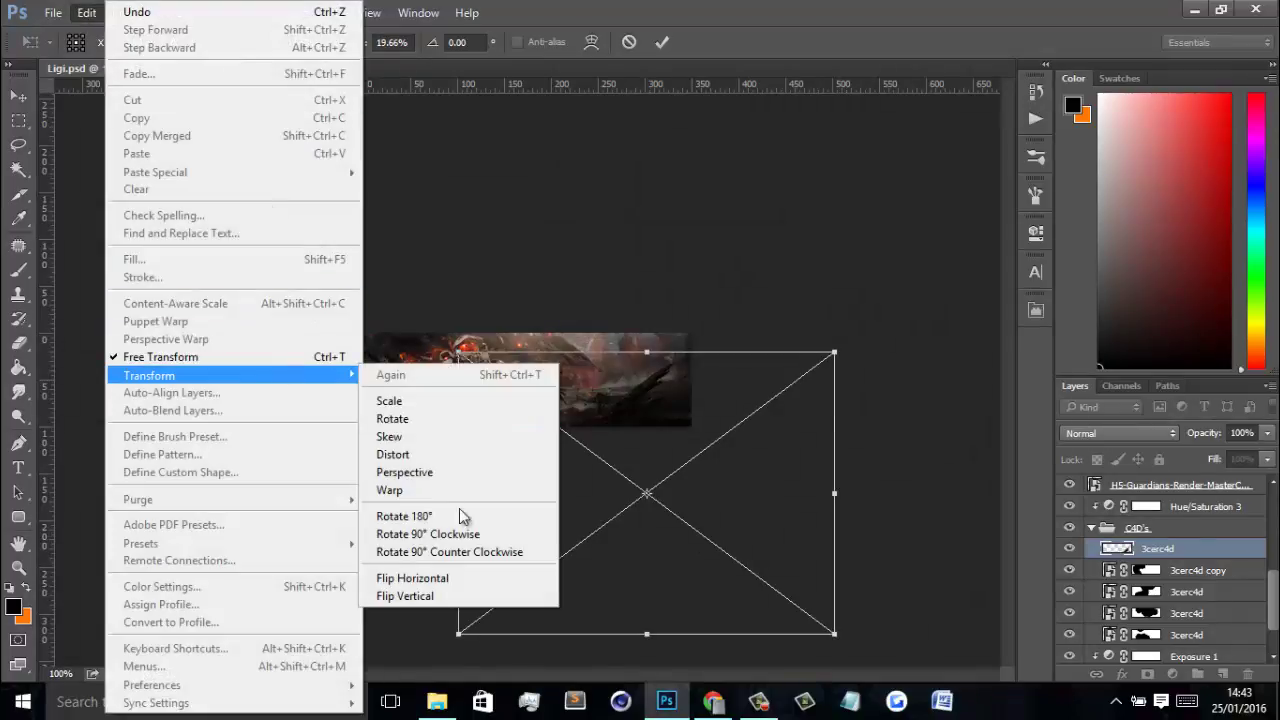
click(463, 578)
drag(352, 443, 386, 412)
drag(630, 462, 626, 446)
drag(406, 409, 380, 433)
mouse_move(617, 466)
mouse_down()
mouse_move(640, 465)
mouse_move(602, 460)
mouse_up()
key(Return)
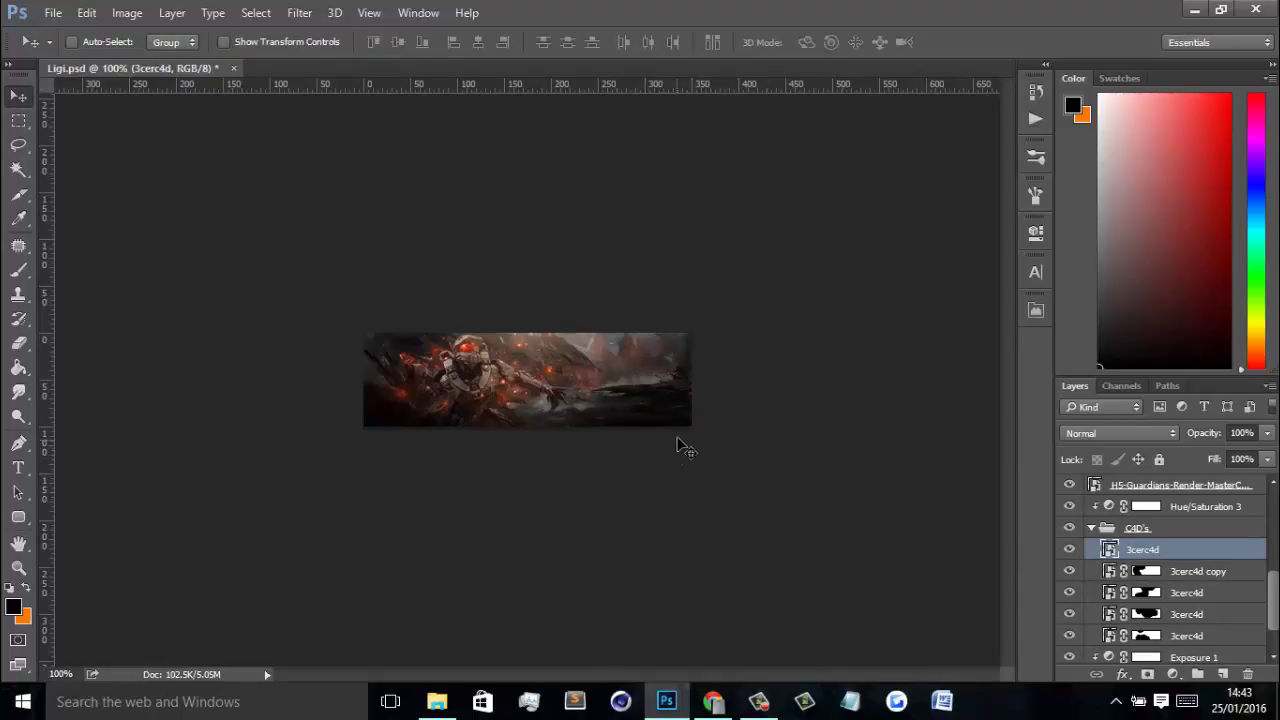
Step: Clip an Exposure adjustment to the newly placed 3cerc4d layer, setting gamma correction to 1.31 and lowering the exposure
click(1176, 672)
click(1140, 396)
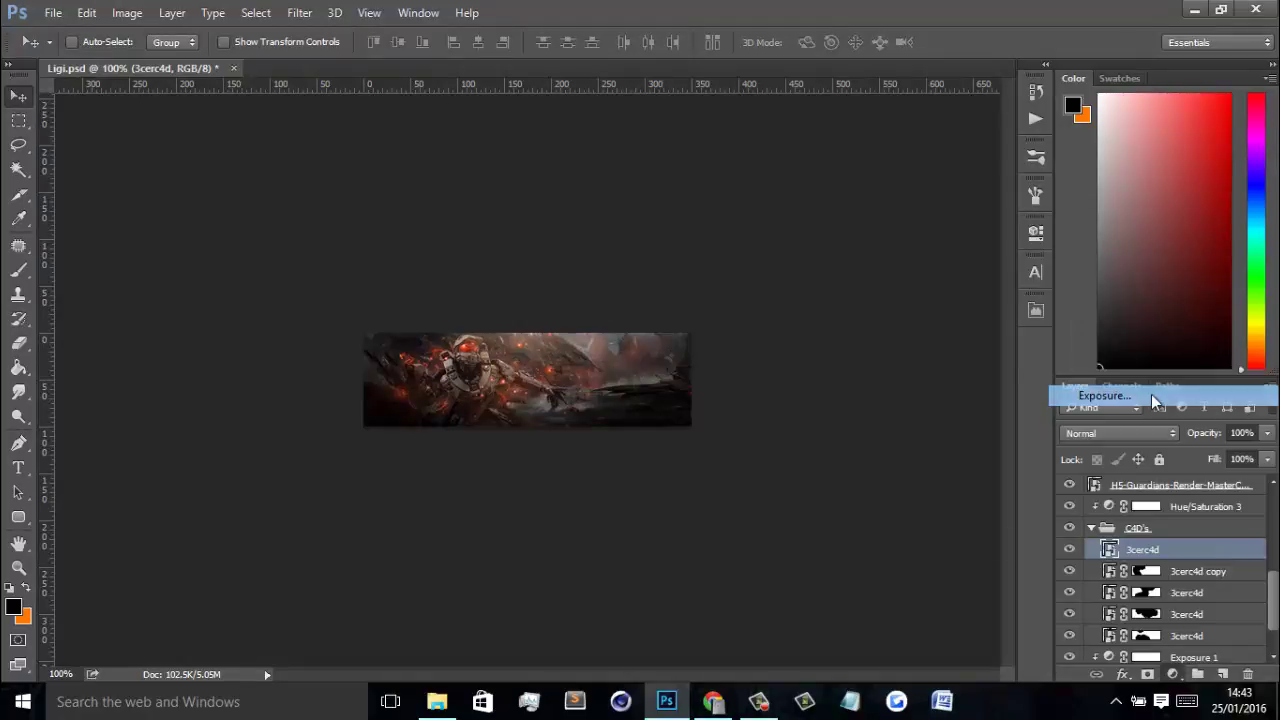
right_click(1201, 553)
click(900, 352)
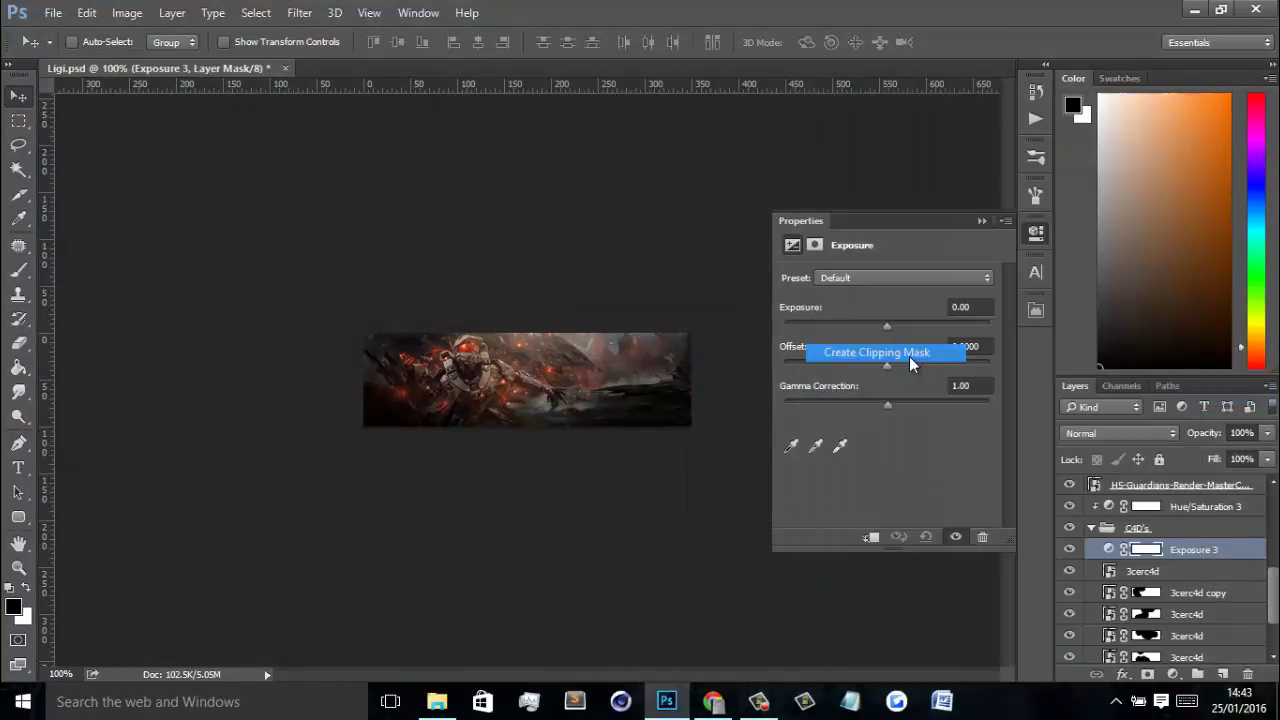
drag(880, 405, 870, 408)
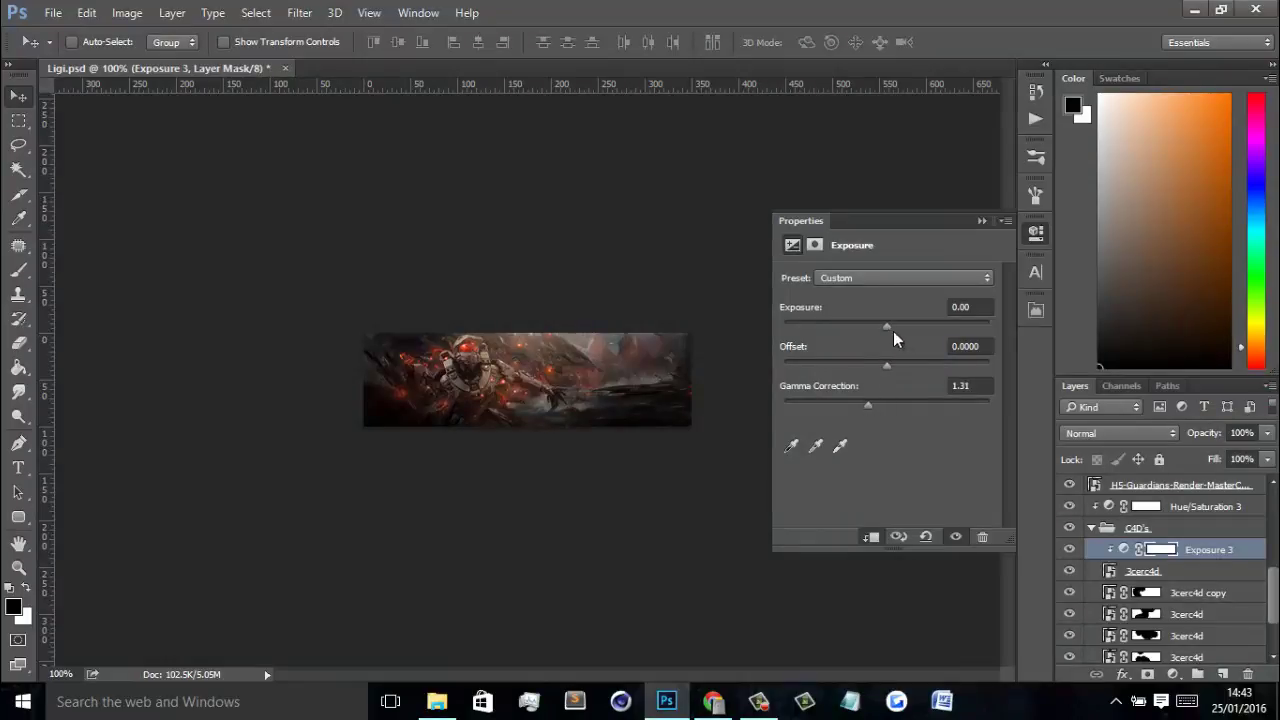
drag(891, 329, 873, 329)
click(981, 222)
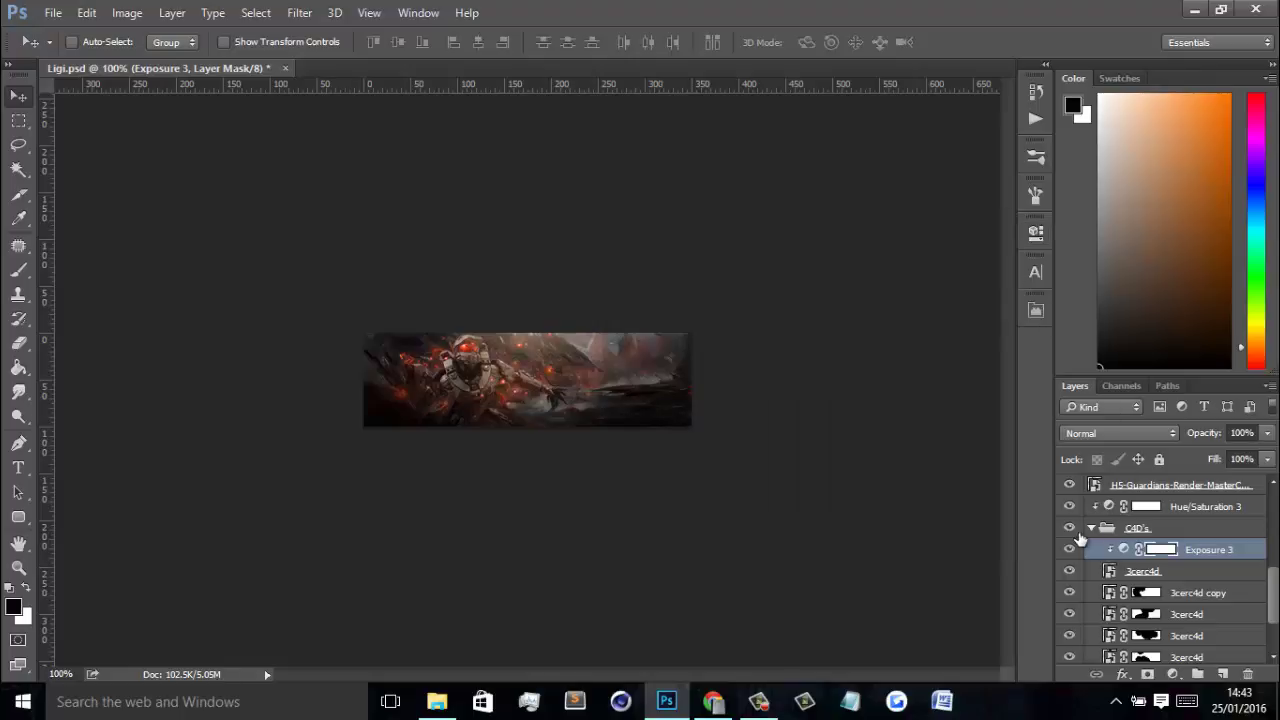
Step: Compare the banner with the newly placed 3cerc4d layer hidden and shown
click(1069, 571)
click(1069, 571)
click(1069, 571)
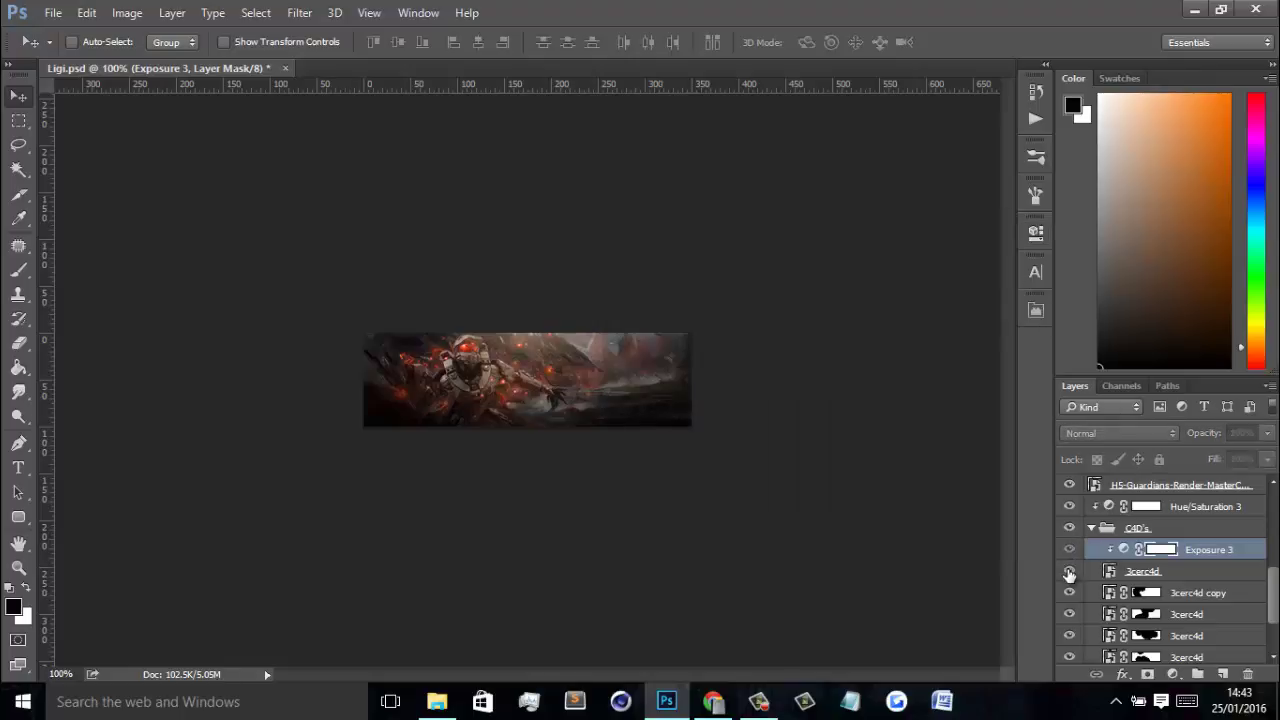
click(1069, 571)
click(1069, 571)
click(1069, 571)
click(1069, 571)
click(1069, 571)
click(1069, 571)
click(1069, 571)
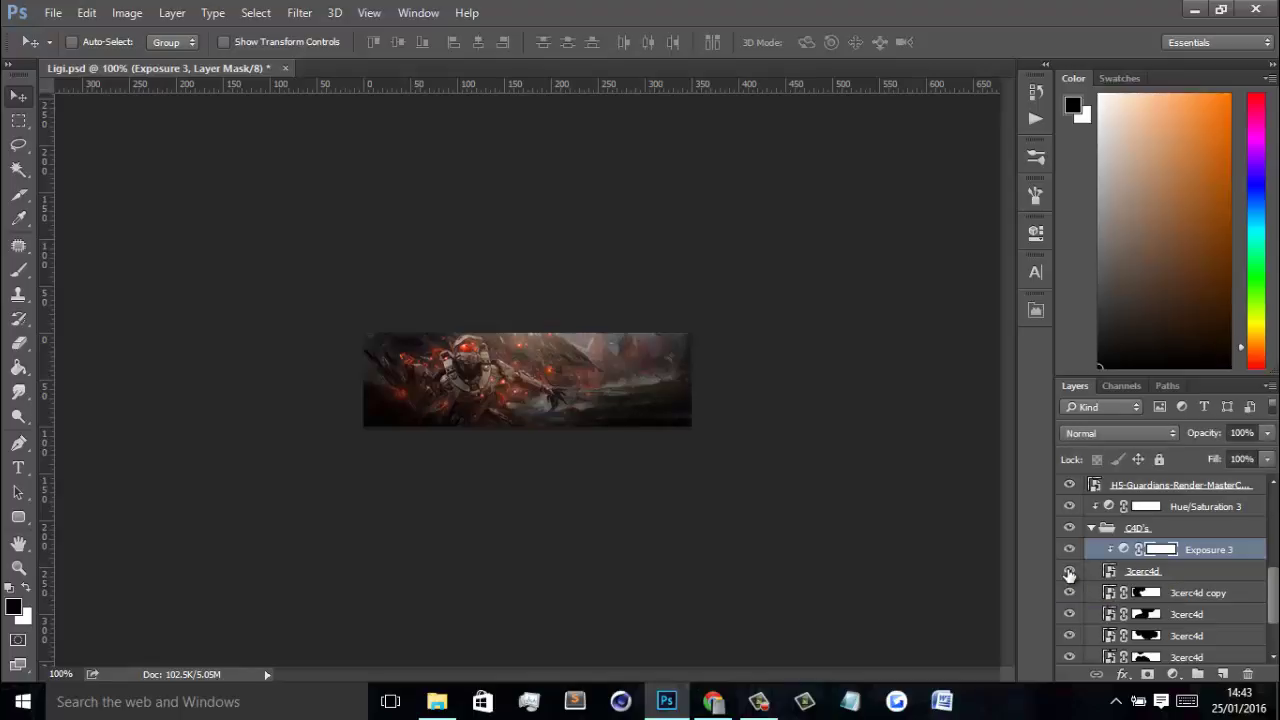
click(1069, 571)
click(1069, 571)
click(1069, 571)
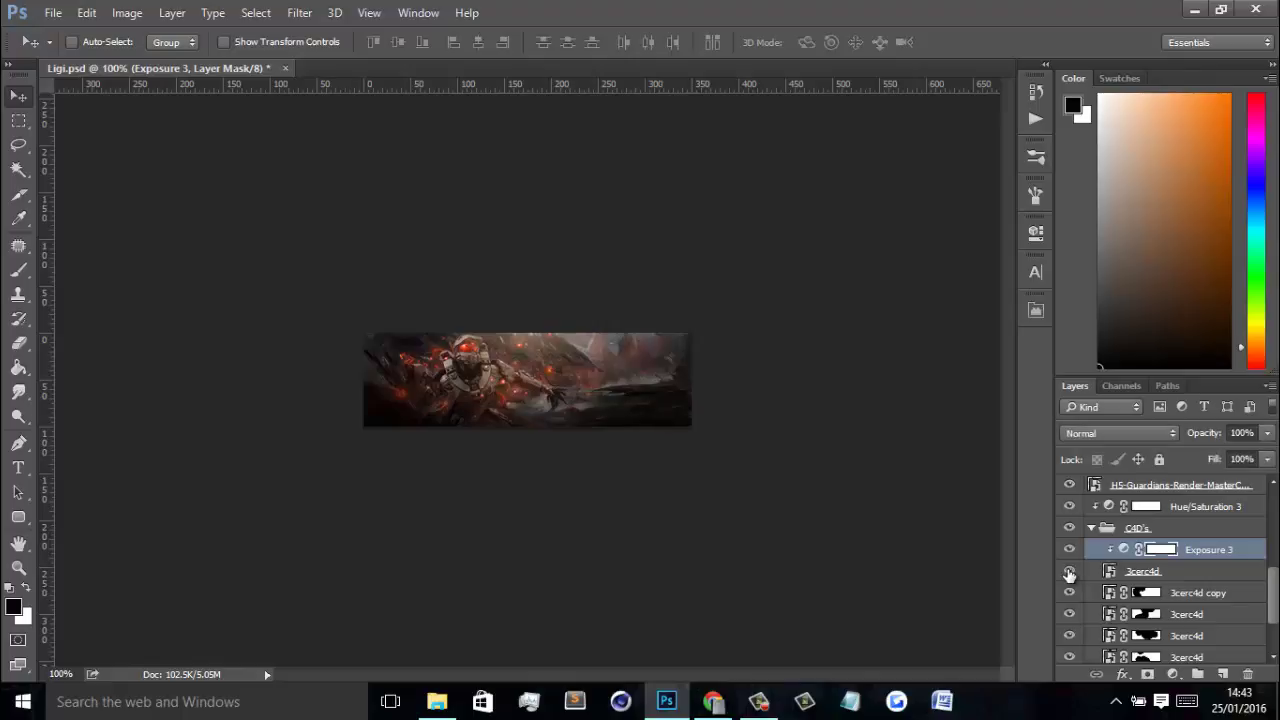
click(1069, 571)
click(1069, 571)
click(1069, 571)
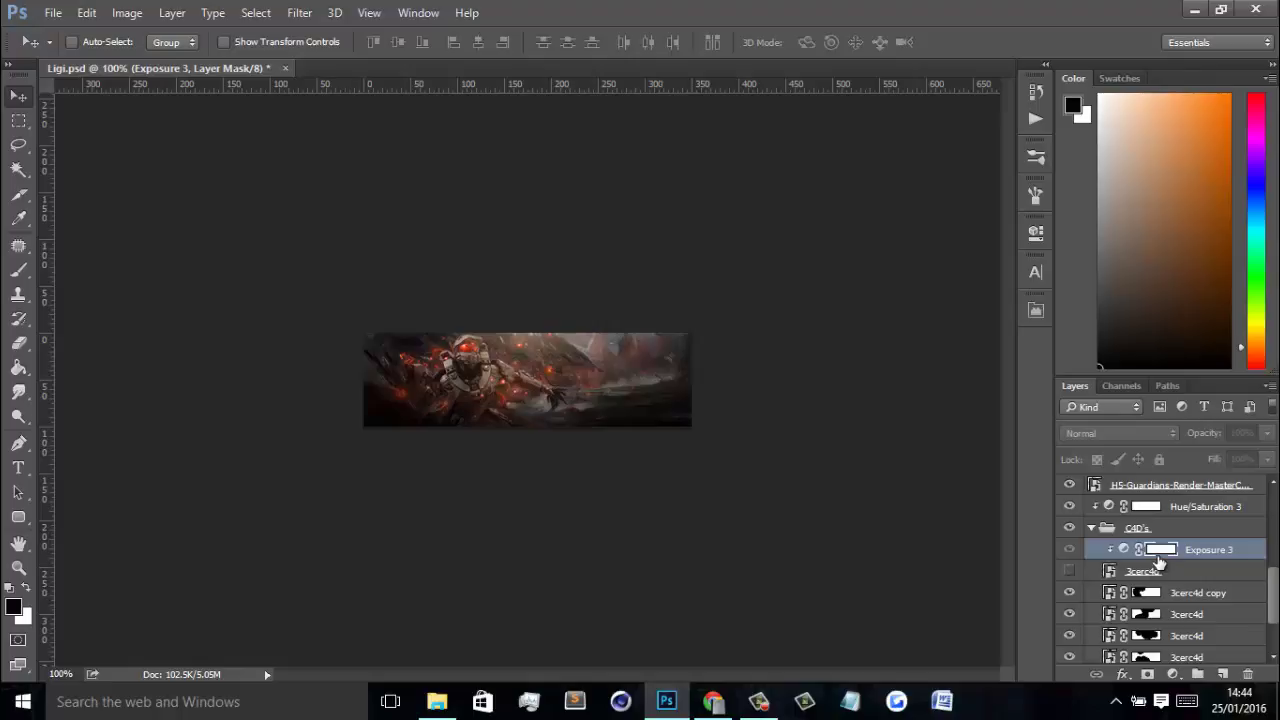
Step: Undo the added 3cerc4d render and its Exposure adjustment, then collapse the C4D's group
key(ctrl+z)
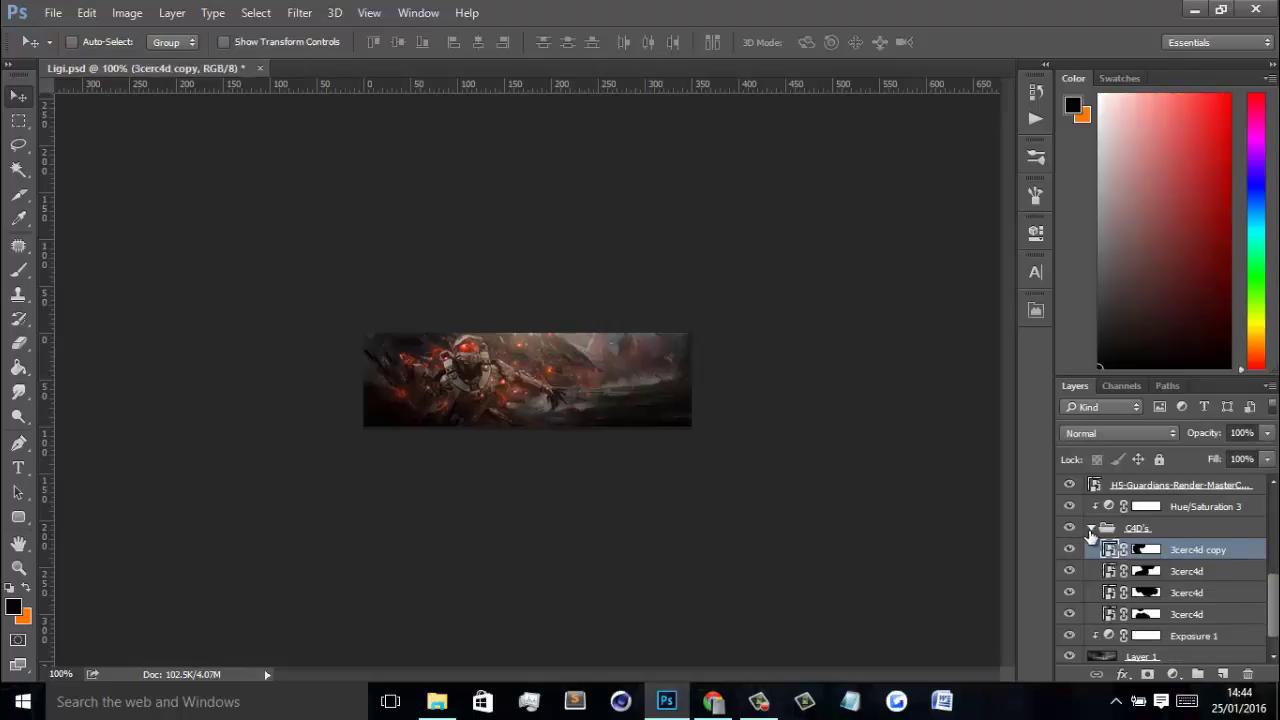
click(1091, 530)
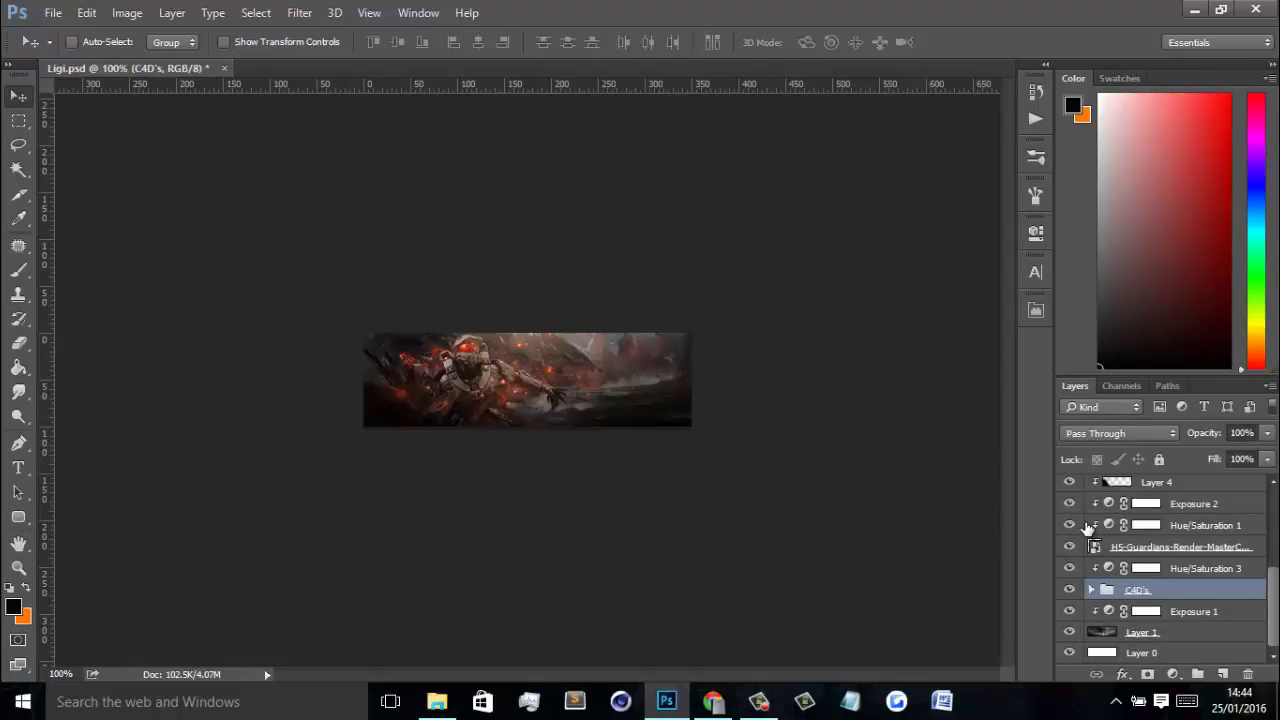
scroll(1088, 528, up, 5)
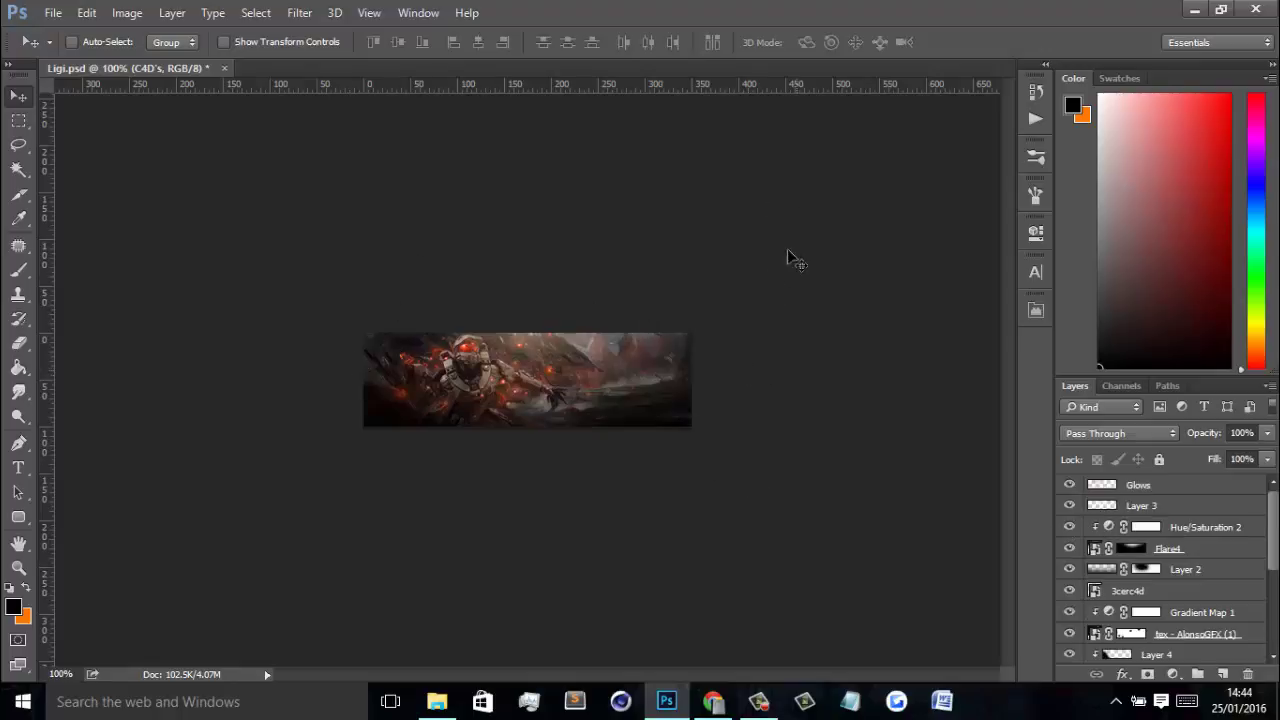
Step: Create a new empty layer directly above Layer 2
click(1225, 490)
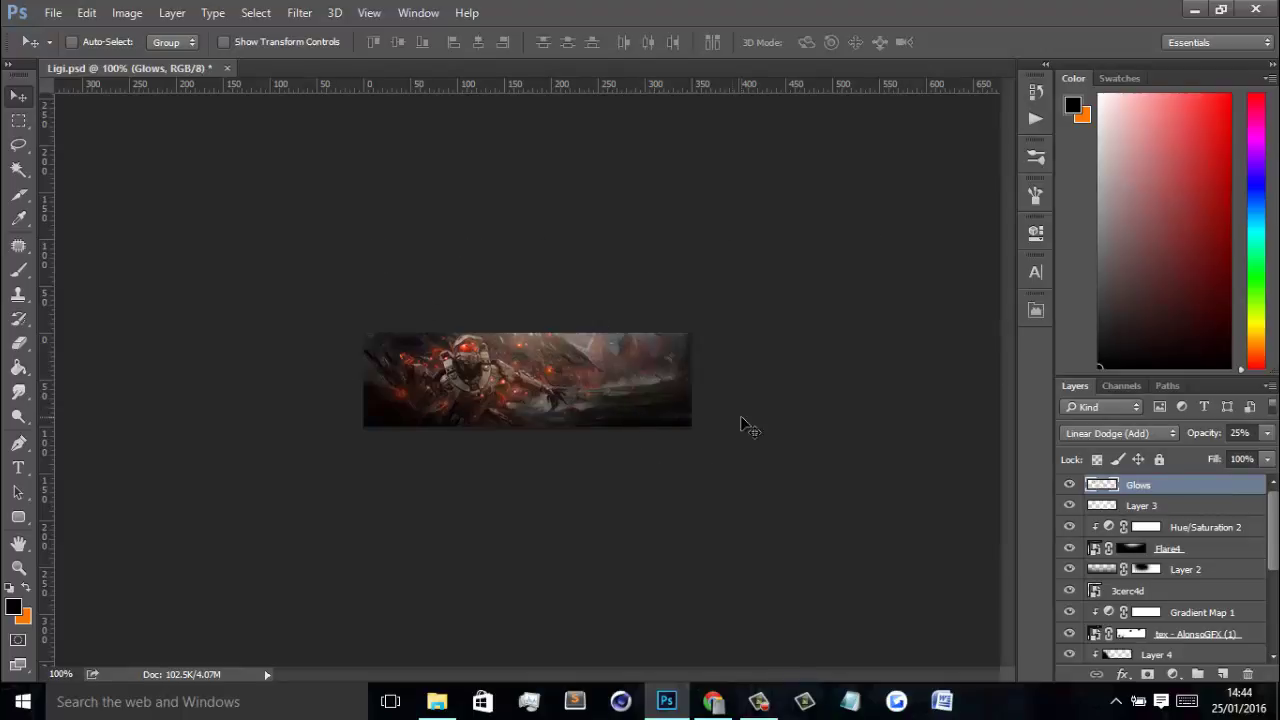
click(1215, 570)
click(1224, 675)
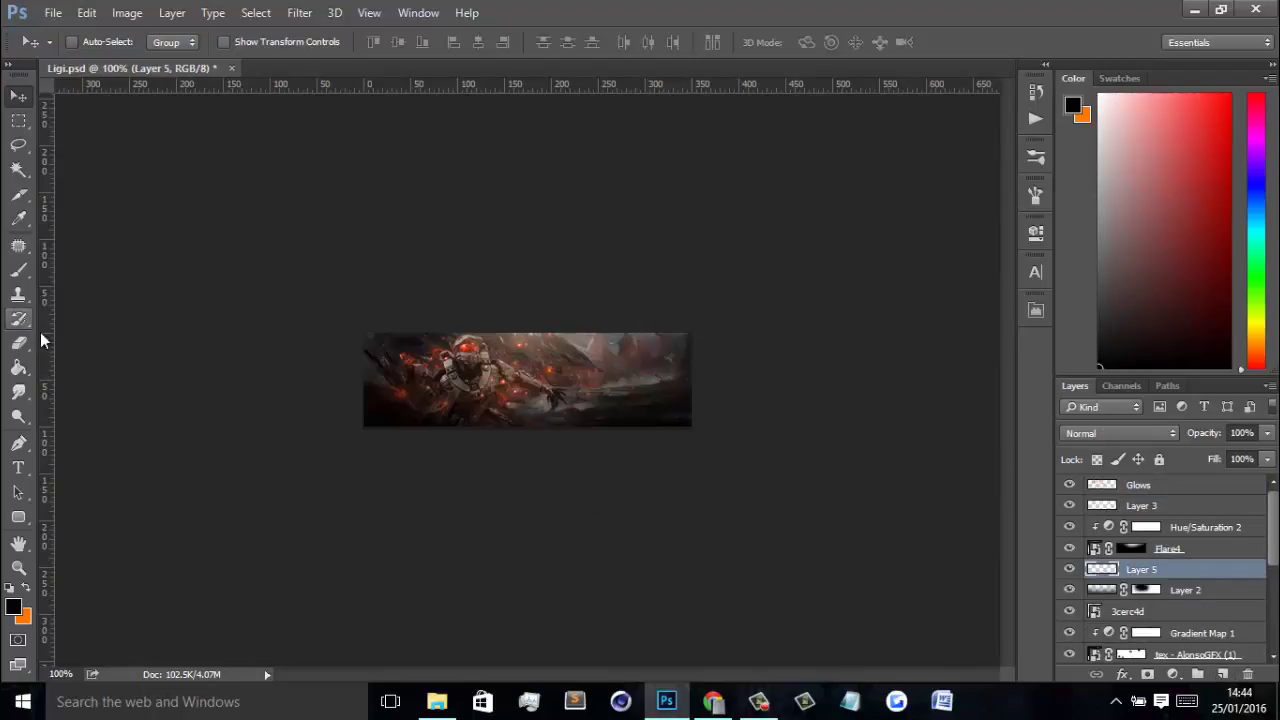
Step: Shade the banner's lower edge in black on the new layer with the Brush tool, reducing the brush size to 200
click(18, 270)
click(80, 42)
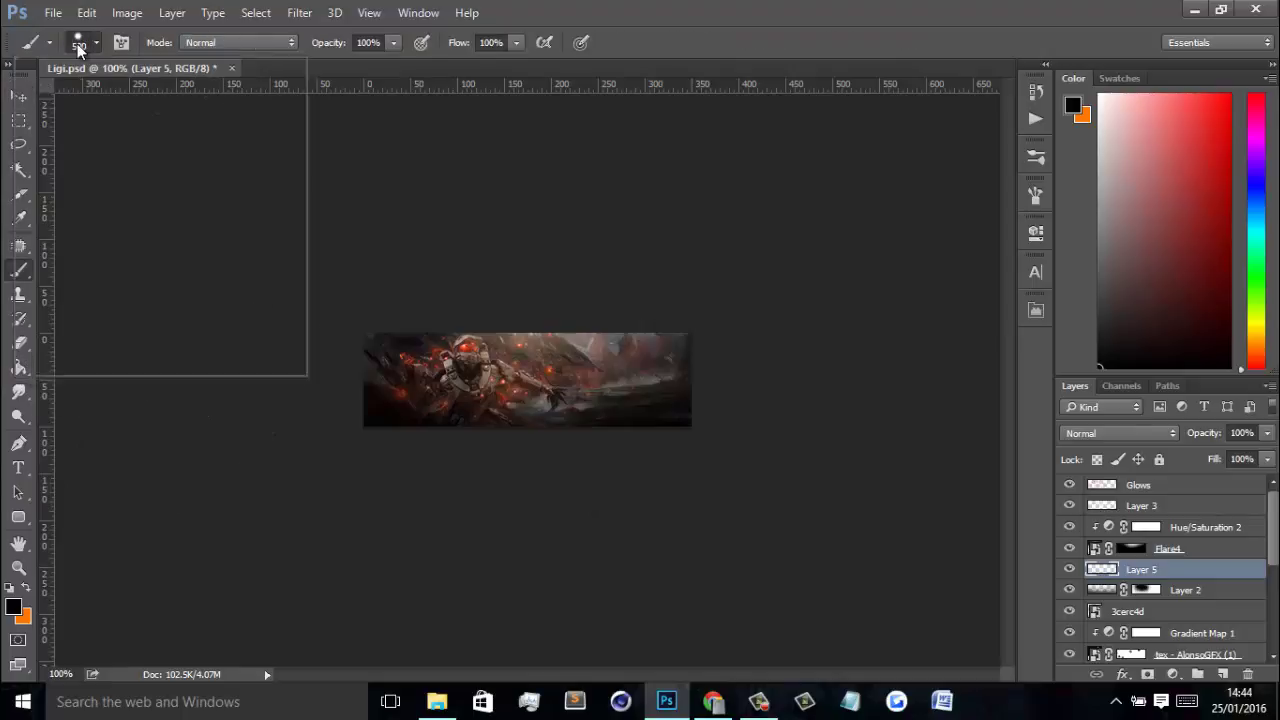
click(91, 54)
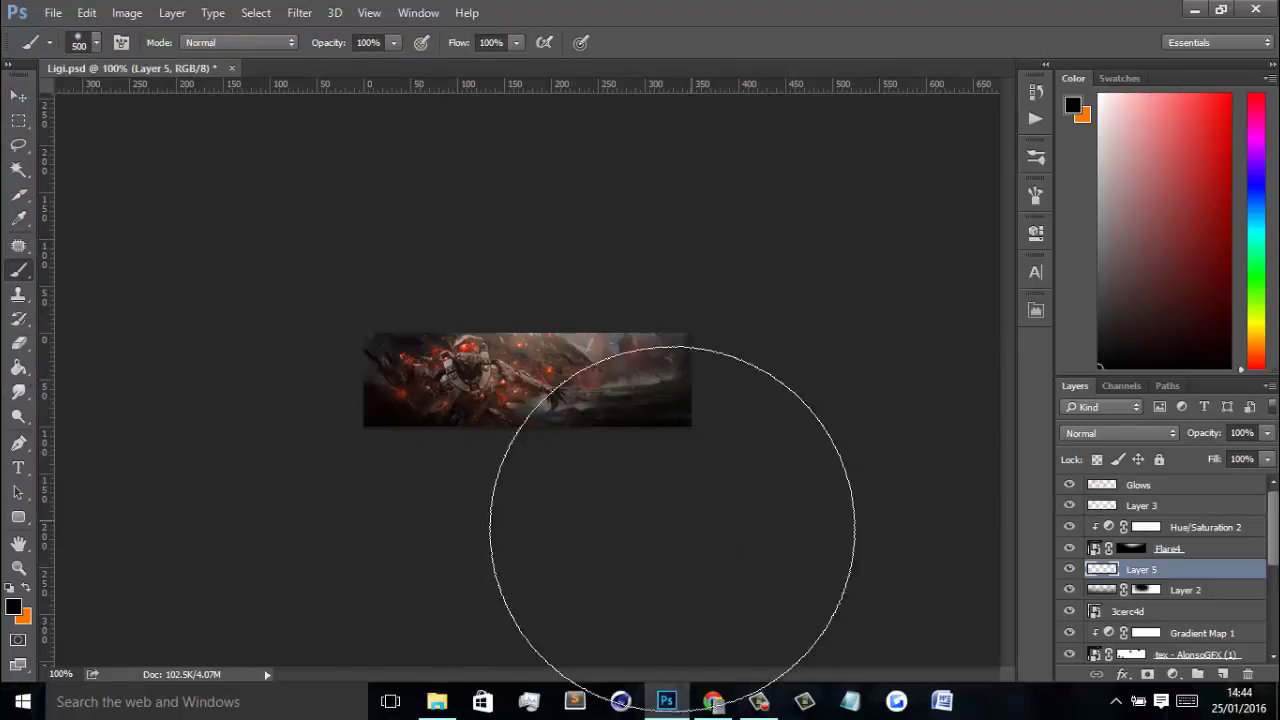
key(bracketleft)
key(bracketleft)
key(bracketleft)
key(bracketleft)
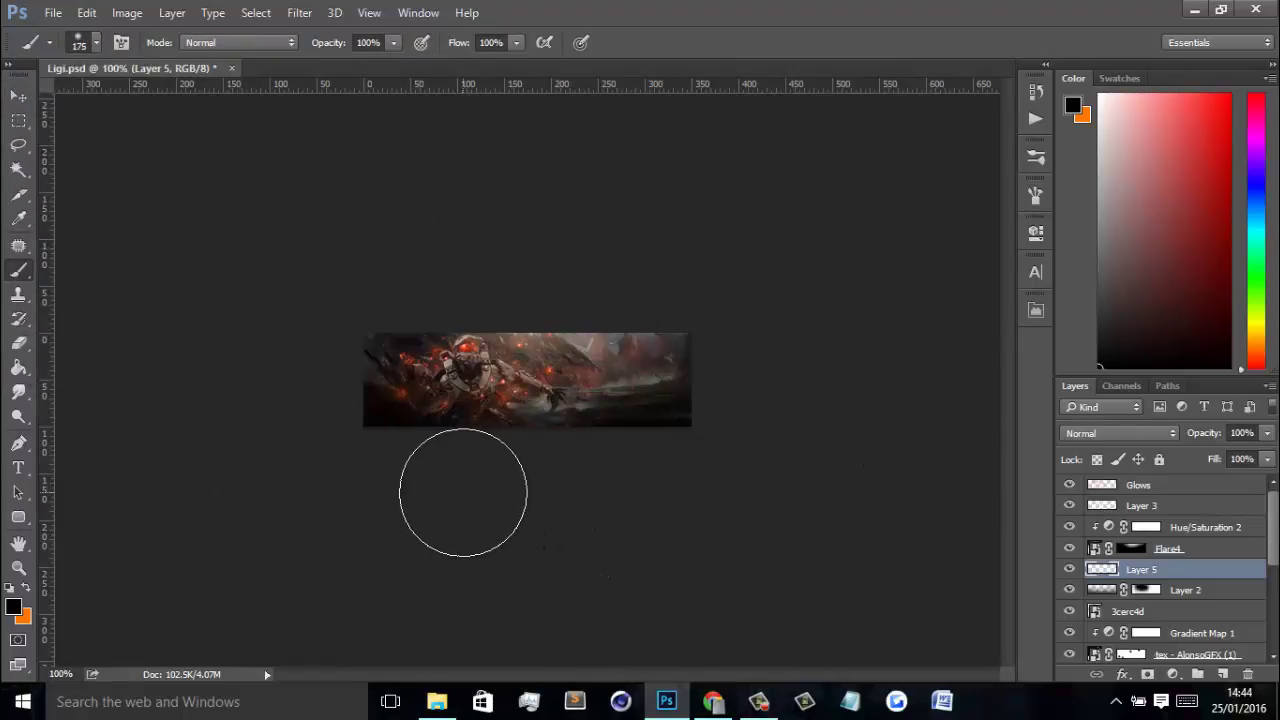
key(bracketright)
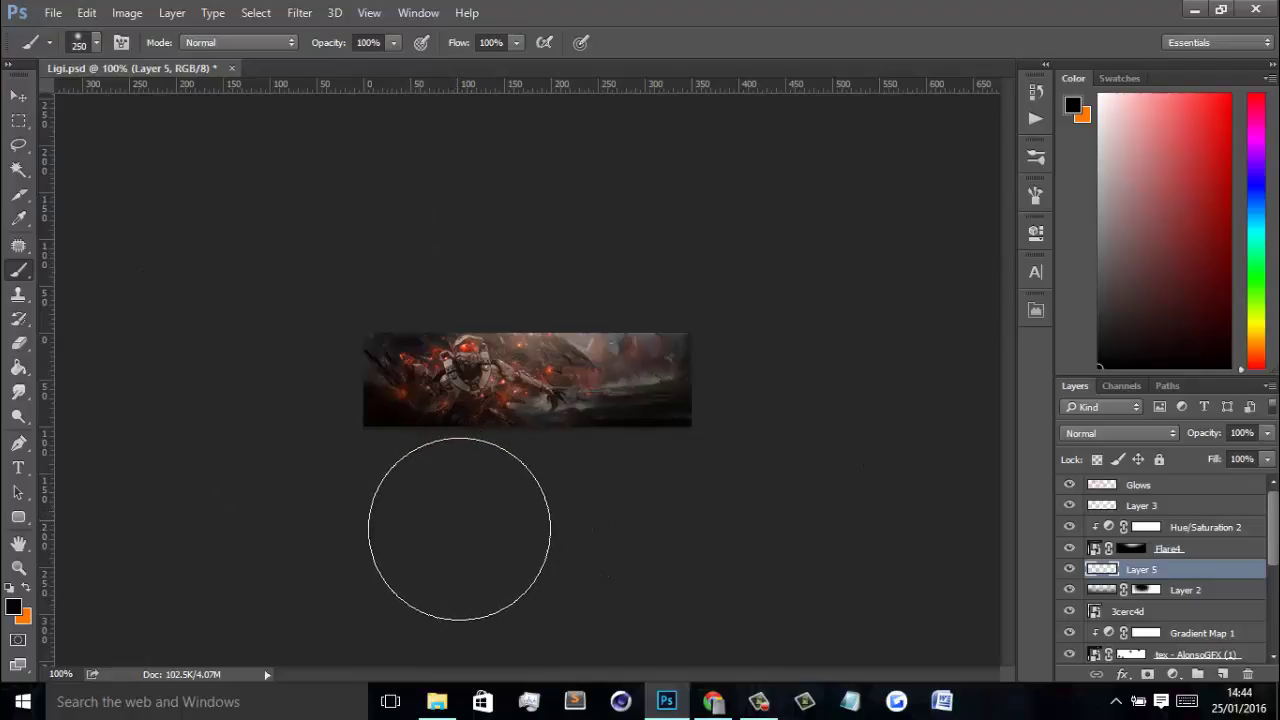
key(bracketleft)
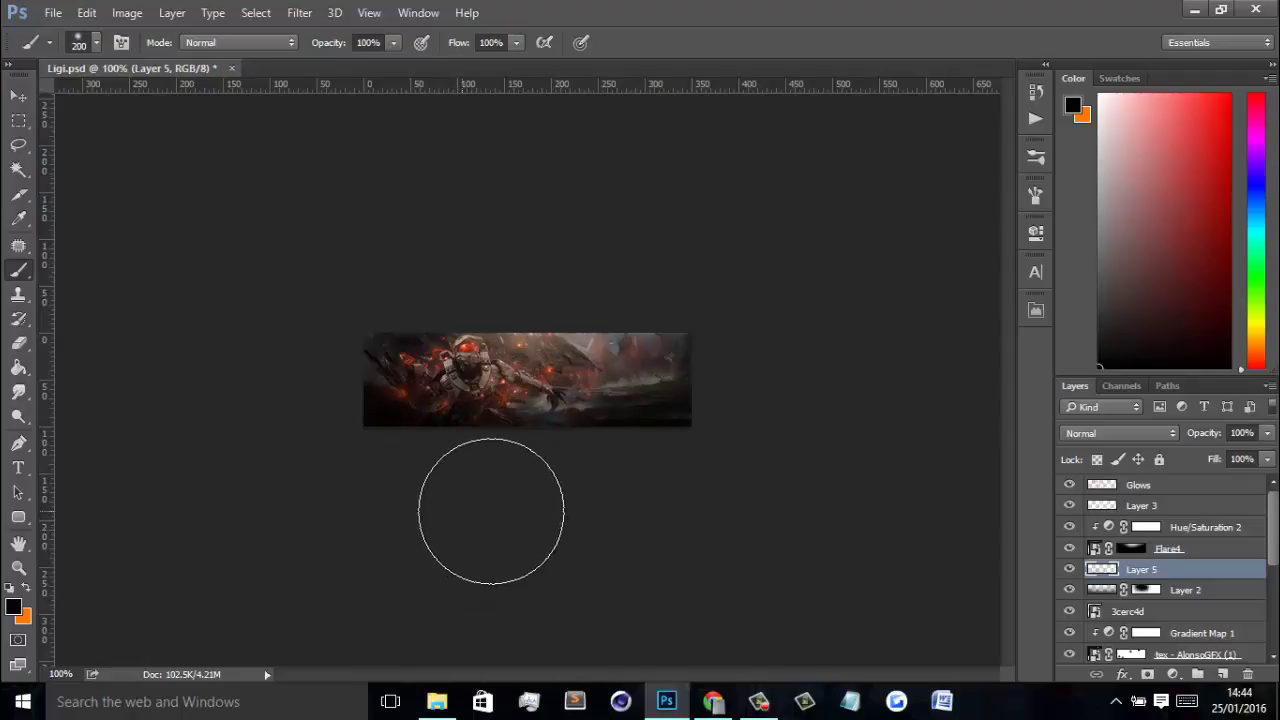
Step: Compare the banner with the new shading layer hidden and shown
click(1068, 569)
click(1068, 569)
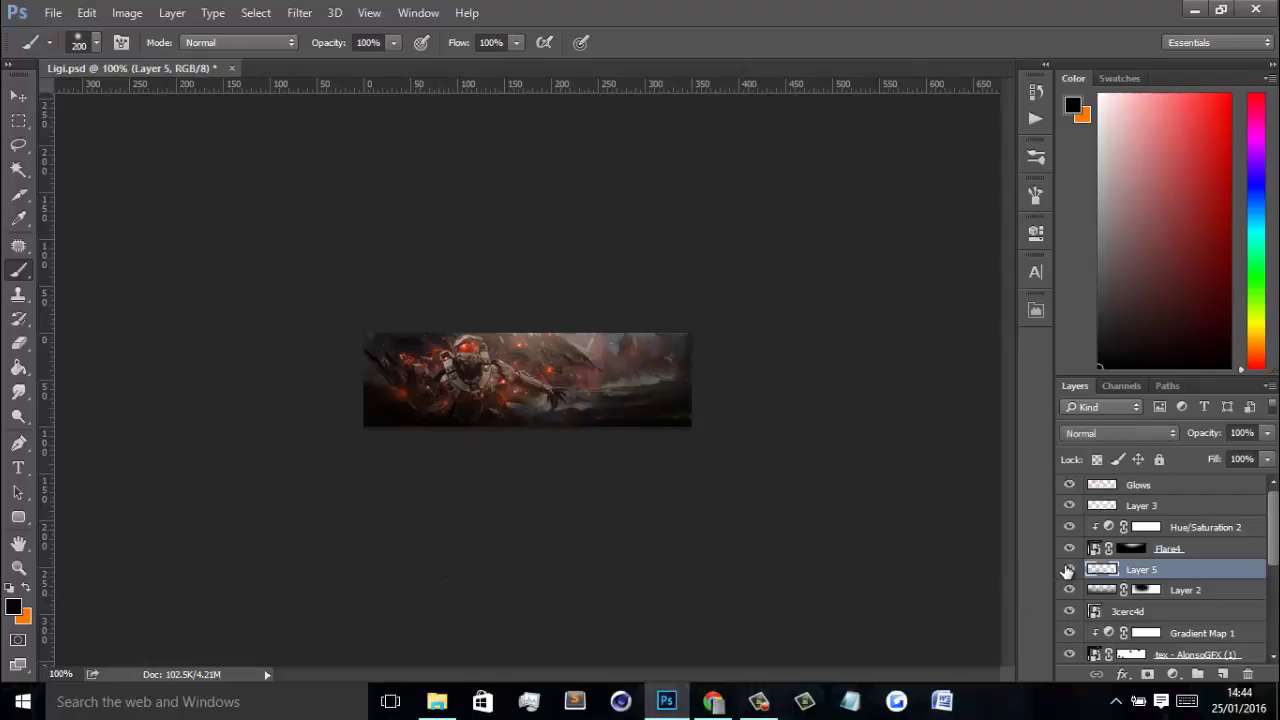
click(1068, 569)
click(1068, 569)
click(1068, 569)
click(1068, 569)
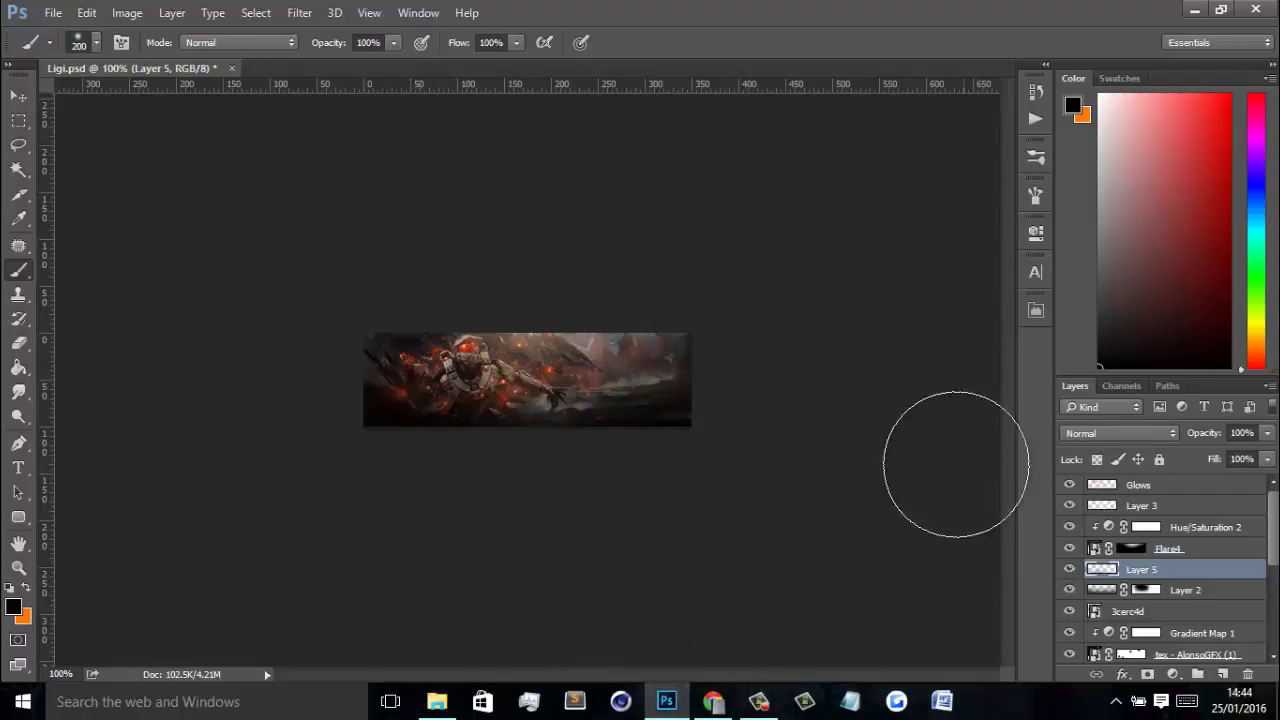
Step: Group Layer 1 and its Exposure 1 adjustment, and name the group Background
click(1177, 486)
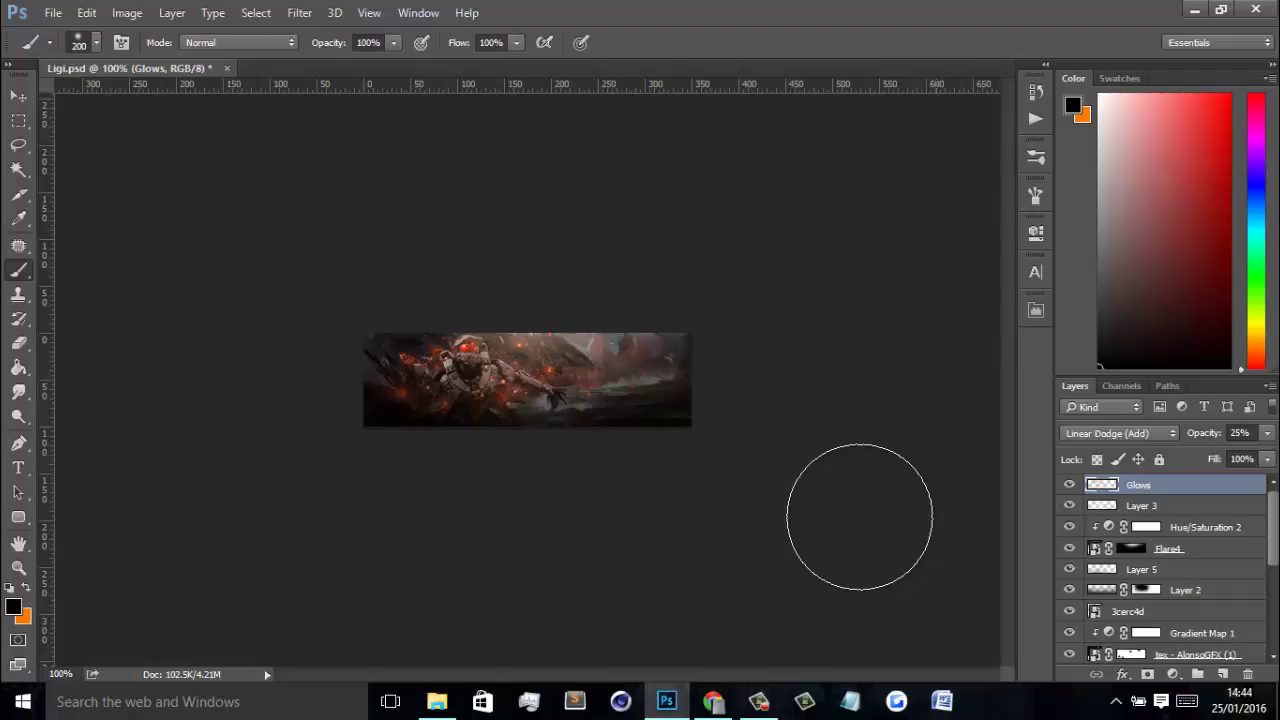
scroll(1160, 570, down, 5)
double_click(1138, 632)
text(BAckground)
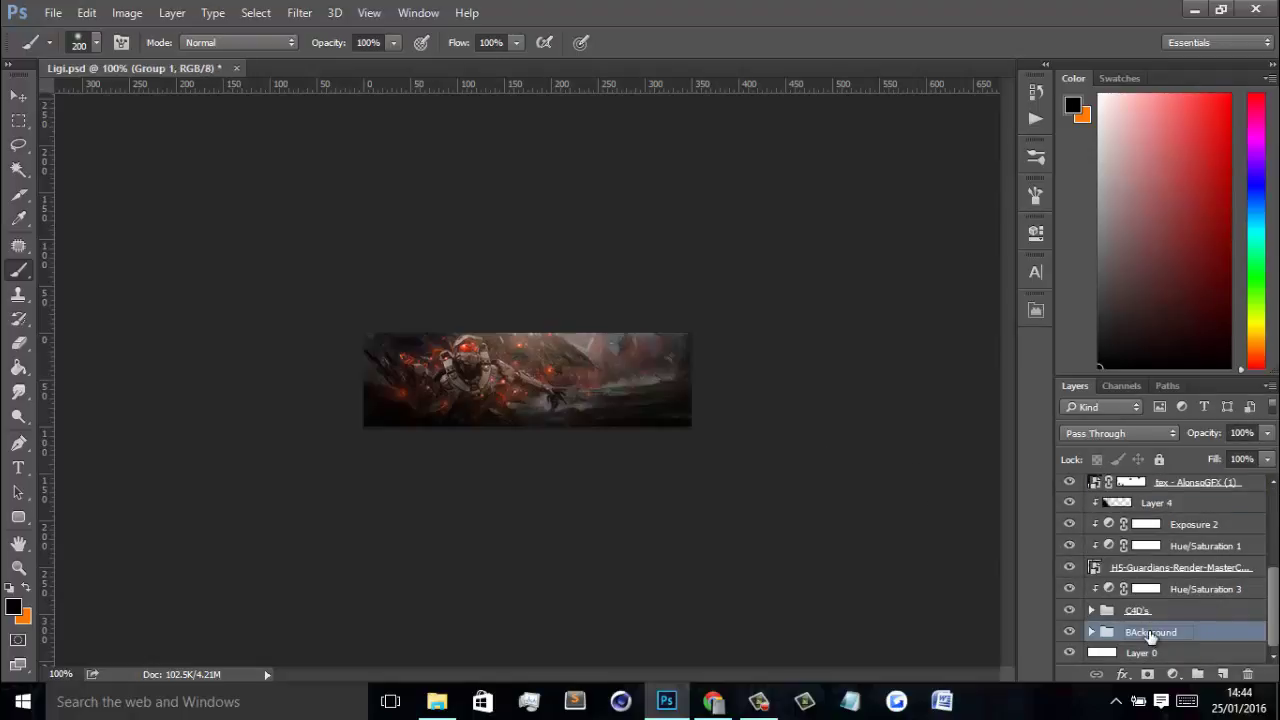
key(Return)
double_click(1138, 632)
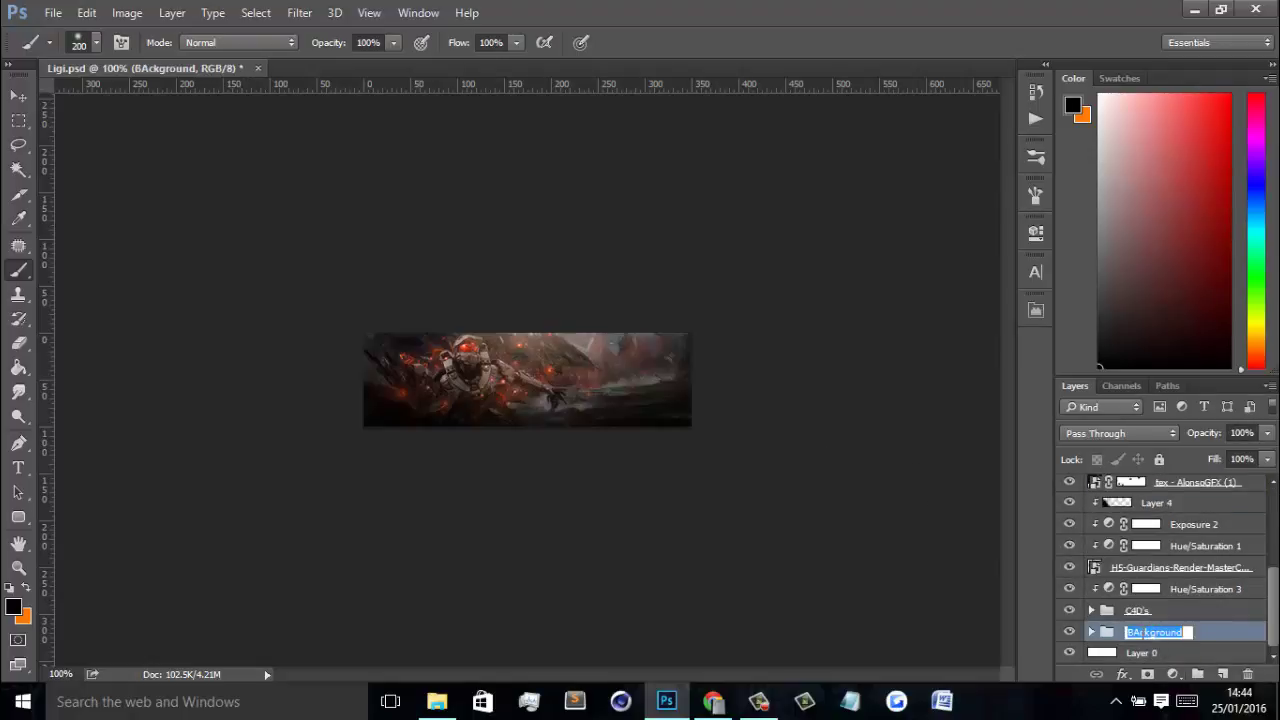
click(1136, 632)
key(Delete)
text(a)
Step: Group all layers from the C4D's group up to Glows, and name the group Main
click(1190, 612)
scroll(1191, 614, up, 4)
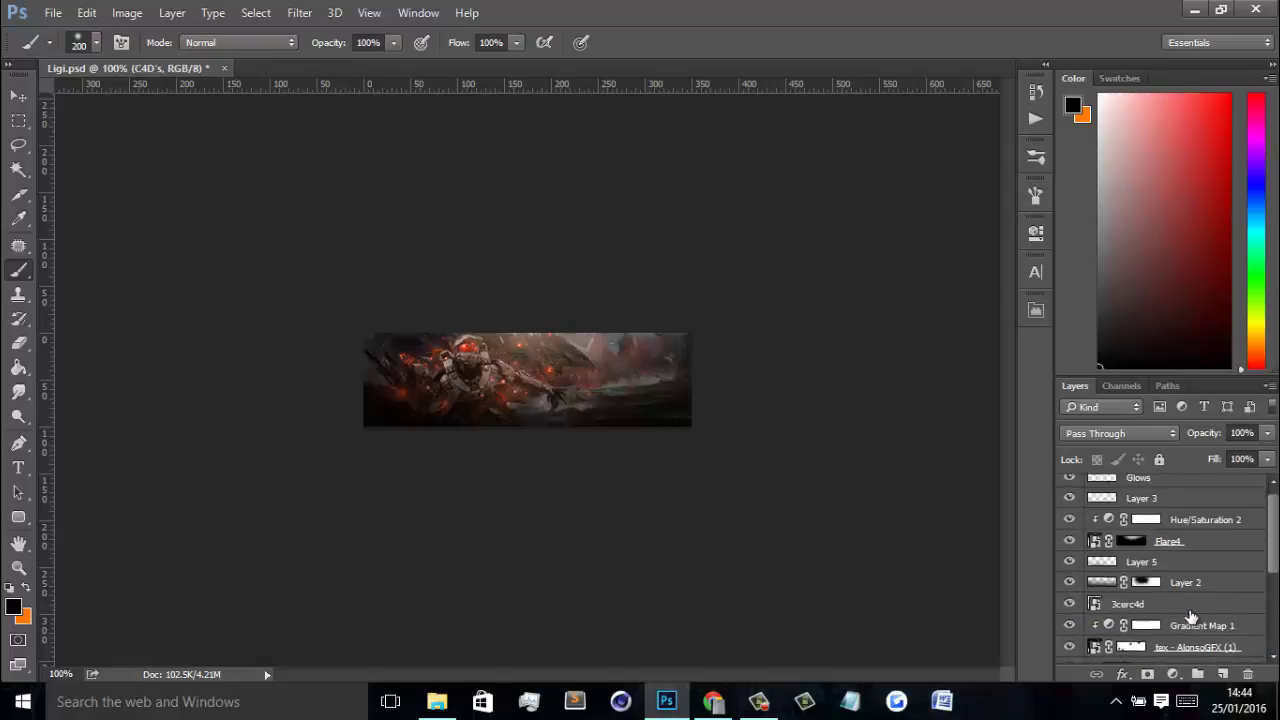
shift+click(1197, 497)
key(ctrl+g)
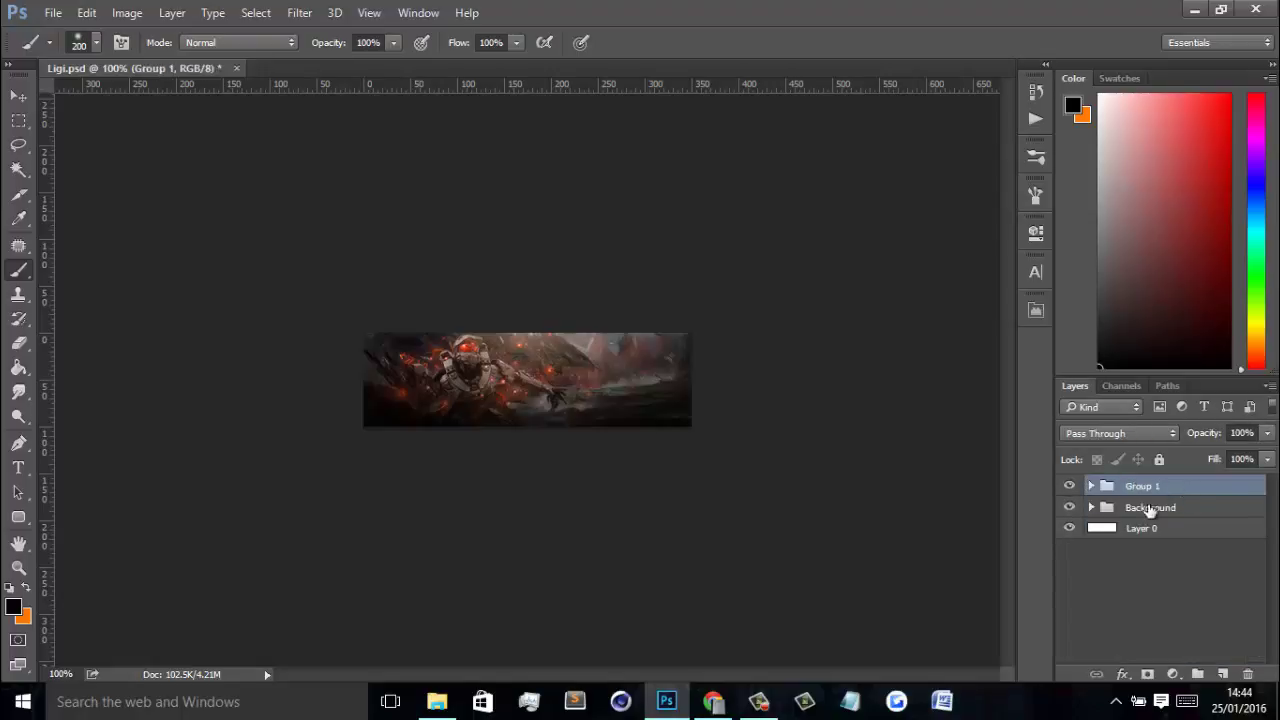
double_click(1150, 486)
text(Main)
key(Return)
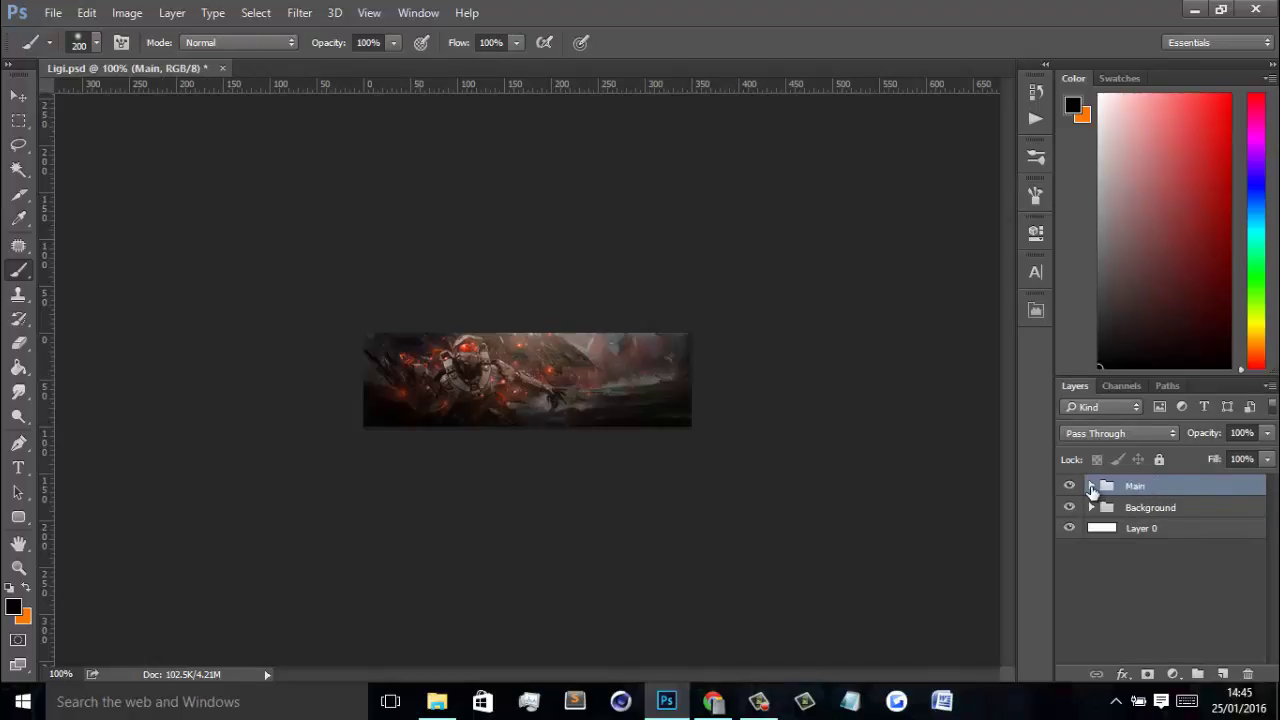
Step: Inside the Main group, put the layers from Glows down to Layer 2 into a nested group
click(1091, 486)
click(1153, 506)
scroll(1180, 540, down, 1)
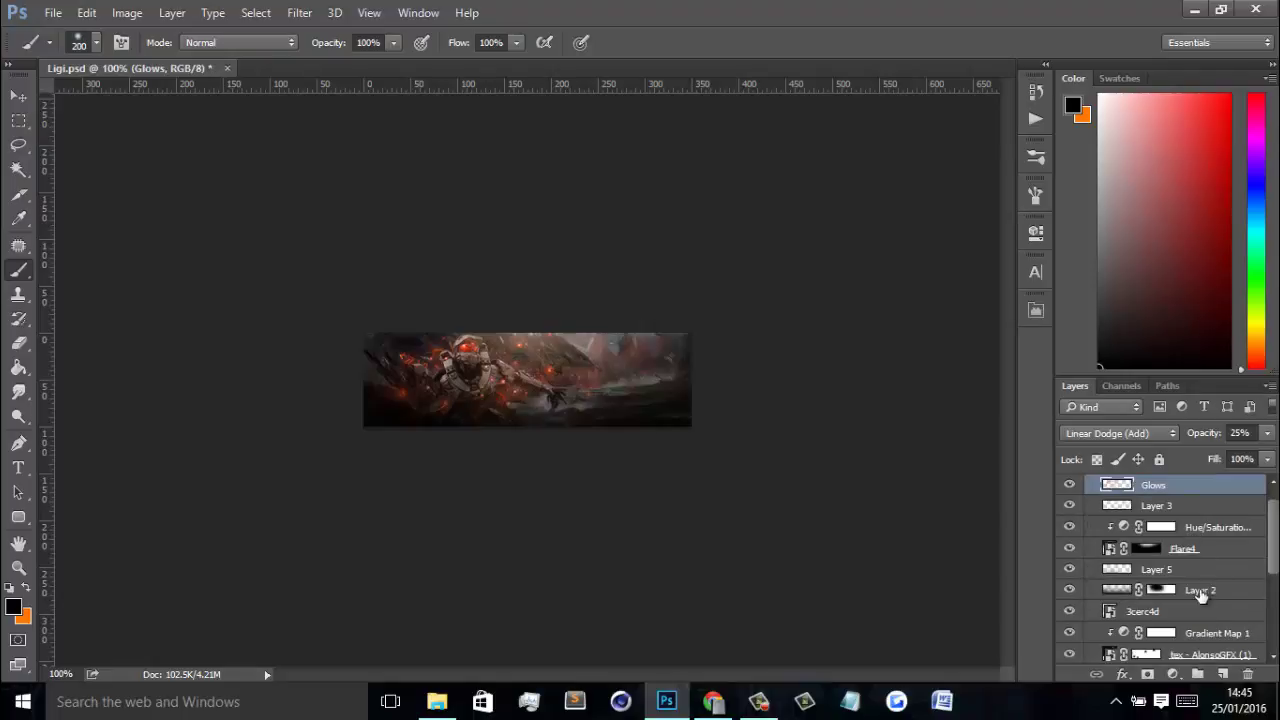
click(1070, 612)
shift+click(1185, 591)
key(ctrl+g)
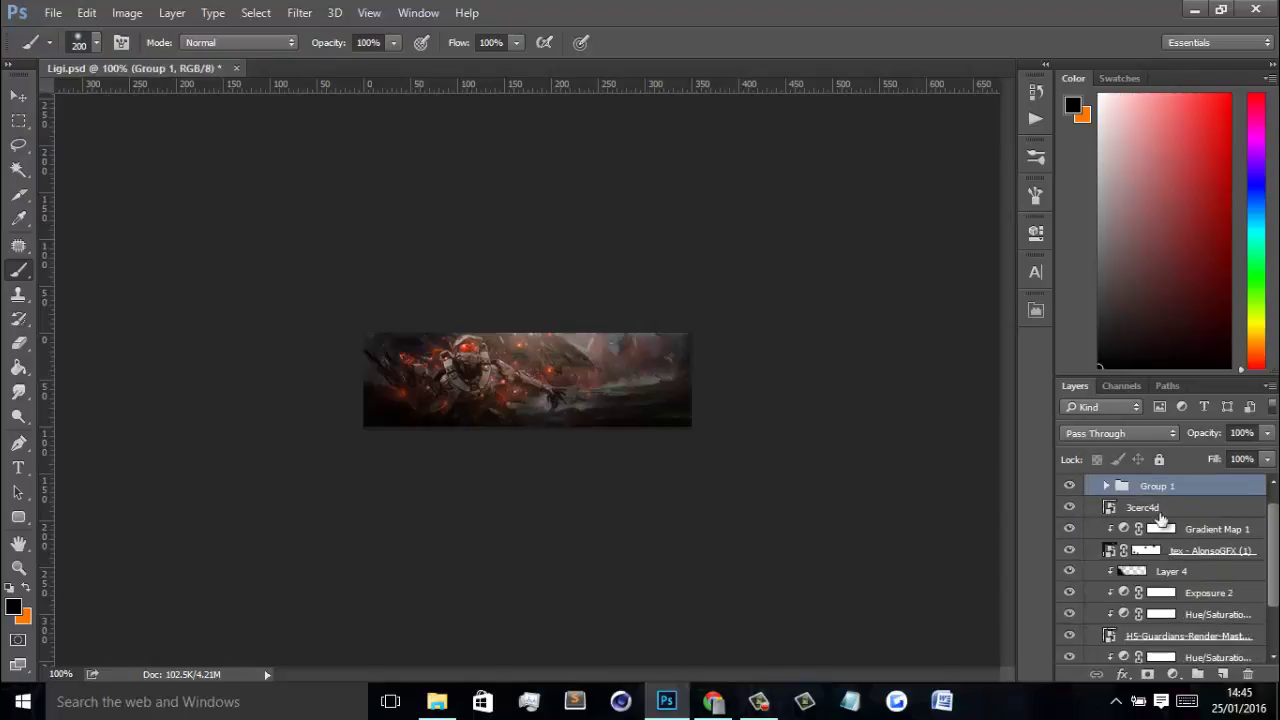
Step: Rename the nested Group 1 inside the Main group as Lighting
double_click(1150, 486)
right_click(1148, 487)
click(1148, 487)
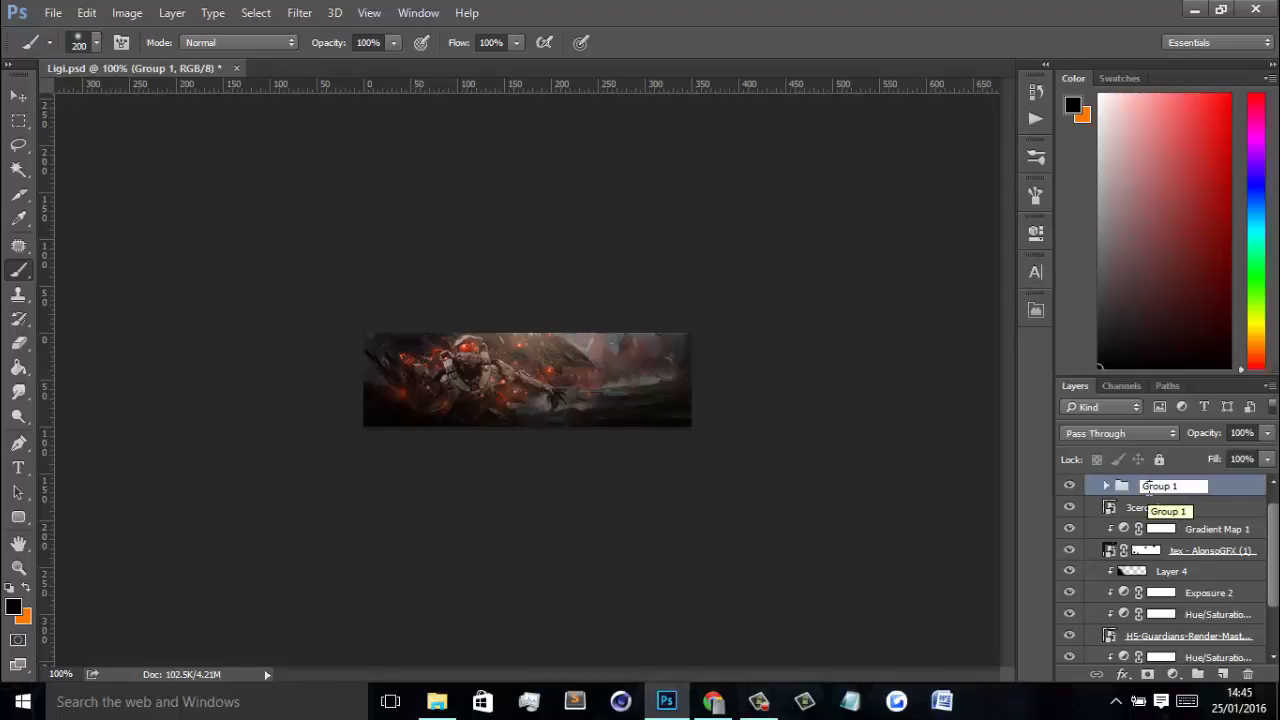
drag(1195, 488, 1102, 491)
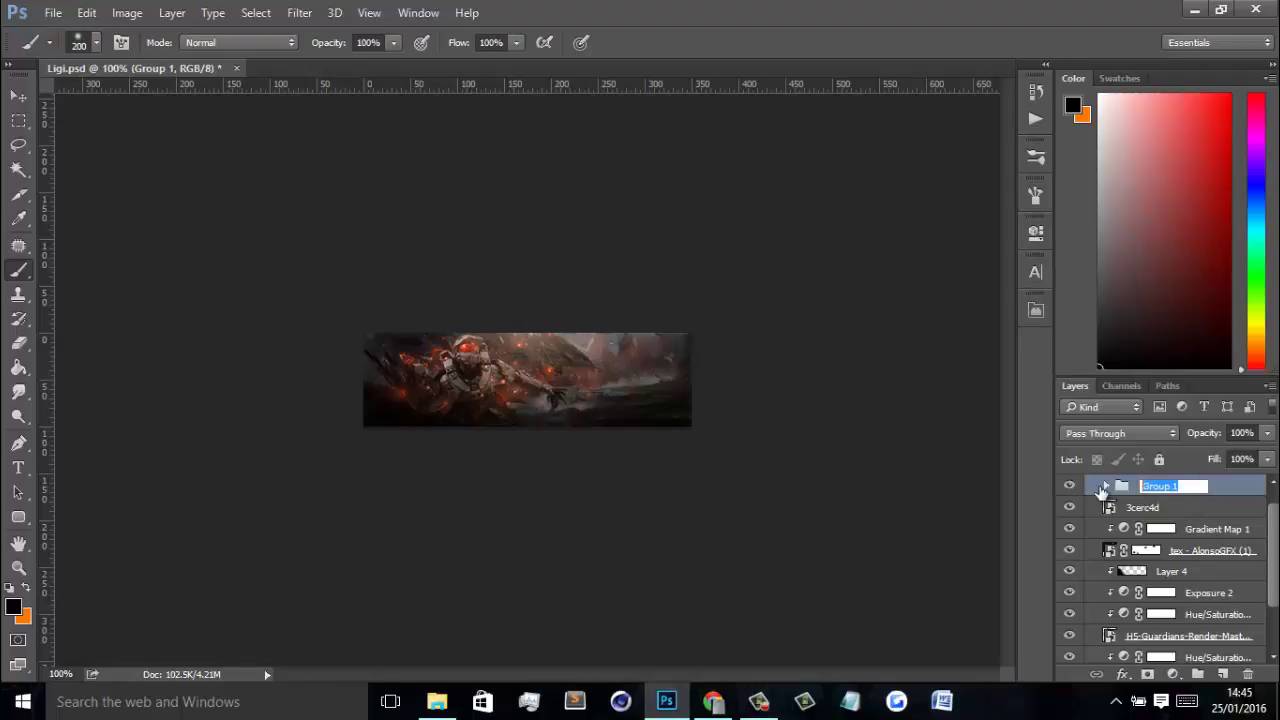
text(Lighting)
key(Return)
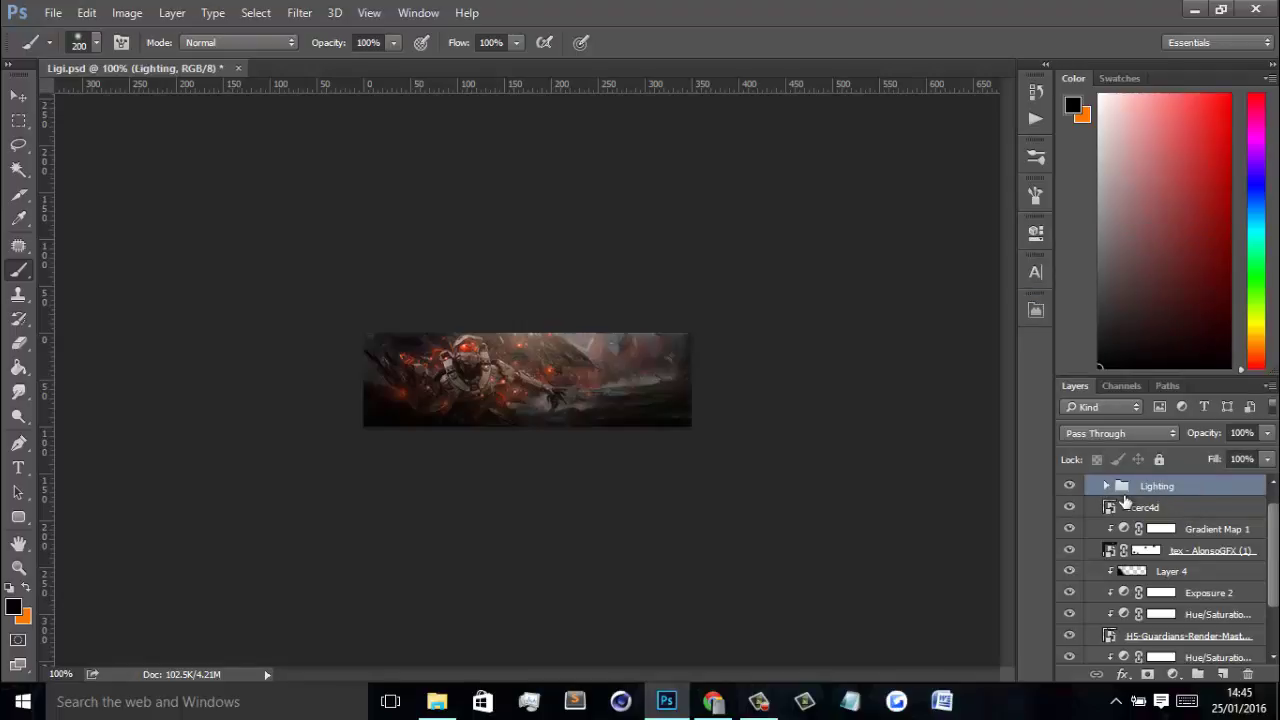
Step: Collapse the Main group and compare the banner with that group hidden and shown
scroll(1100, 489, up, 1)
click(1092, 486)
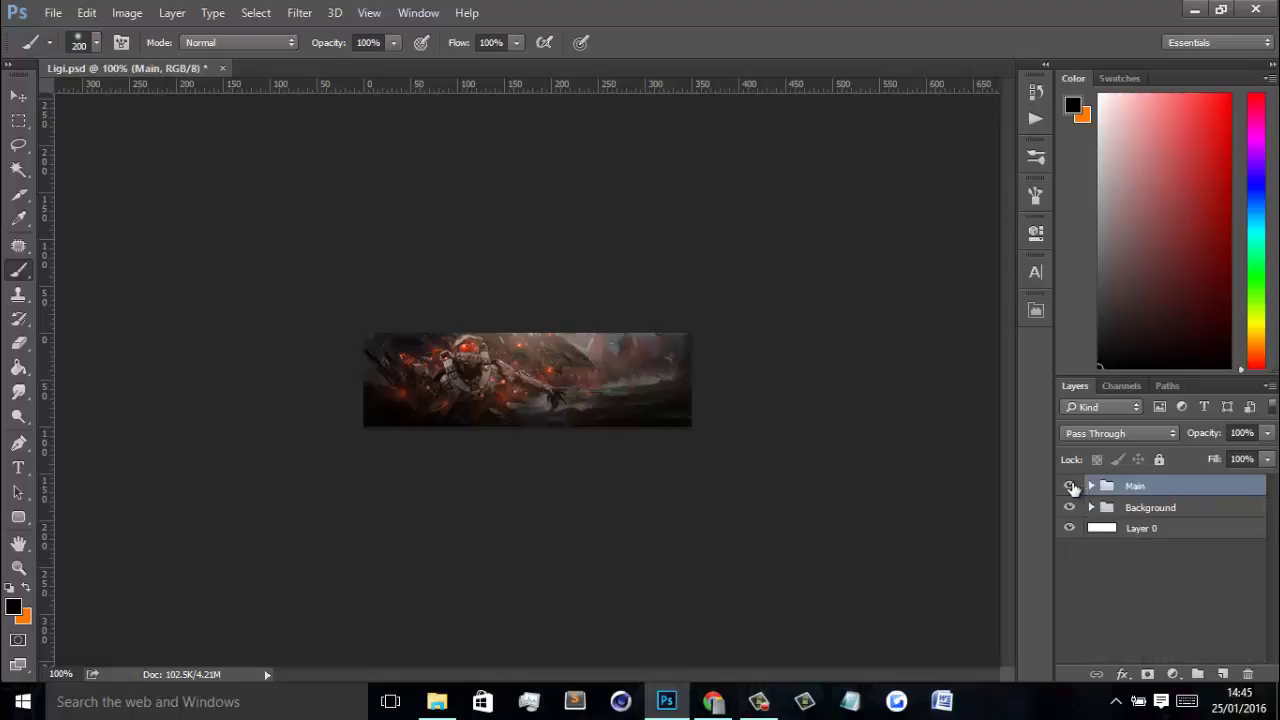
click(1070, 486)
click(1070, 486)
click(1173, 676)
click(1172, 676)
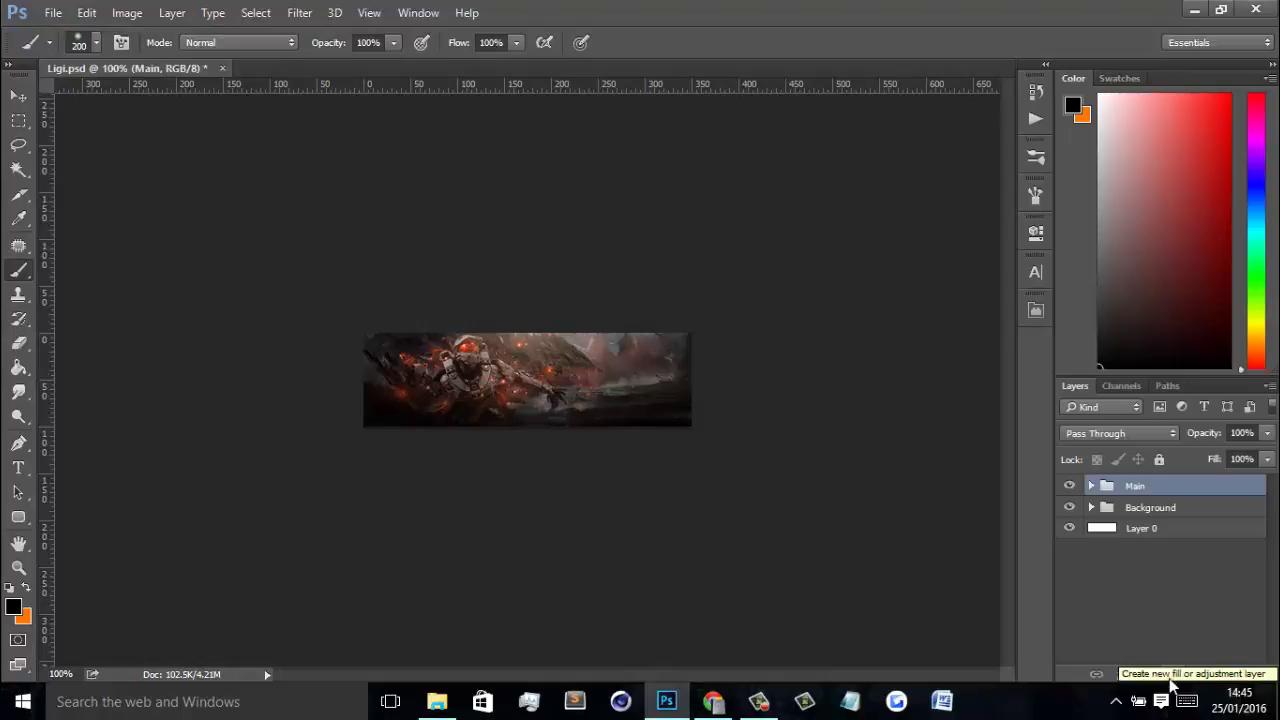
click(1173, 677)
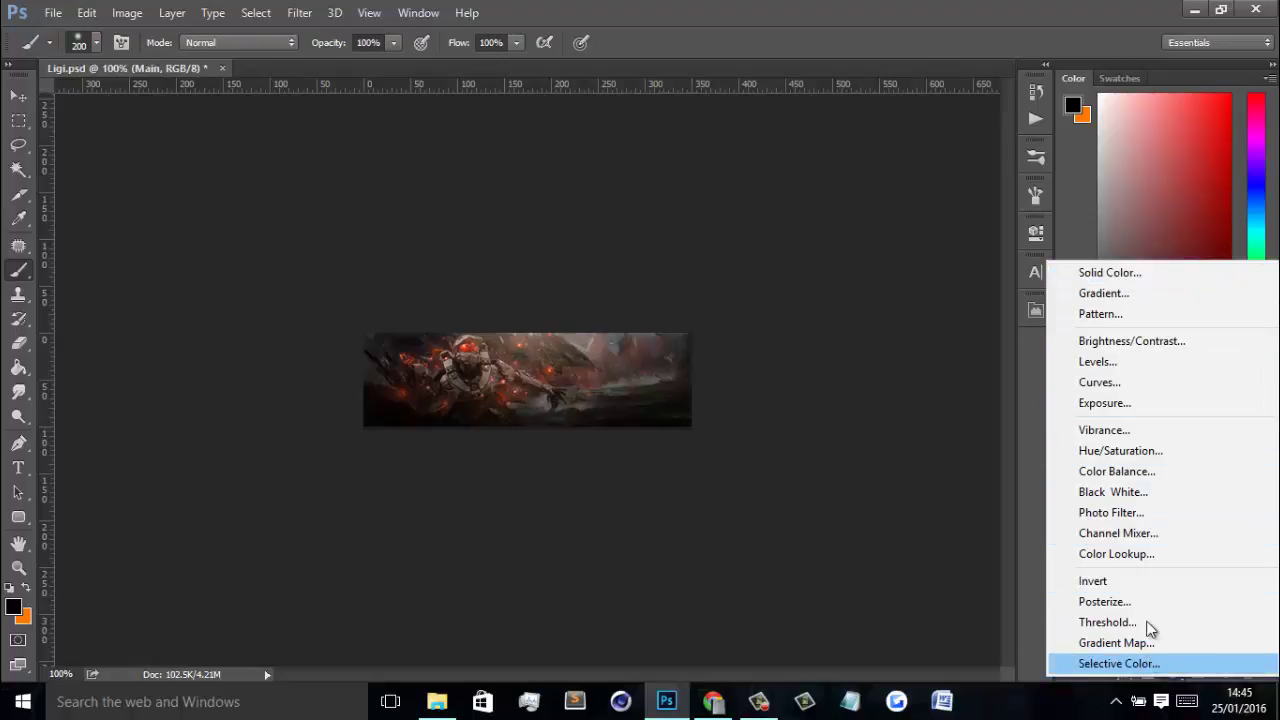
click(1033, 573)
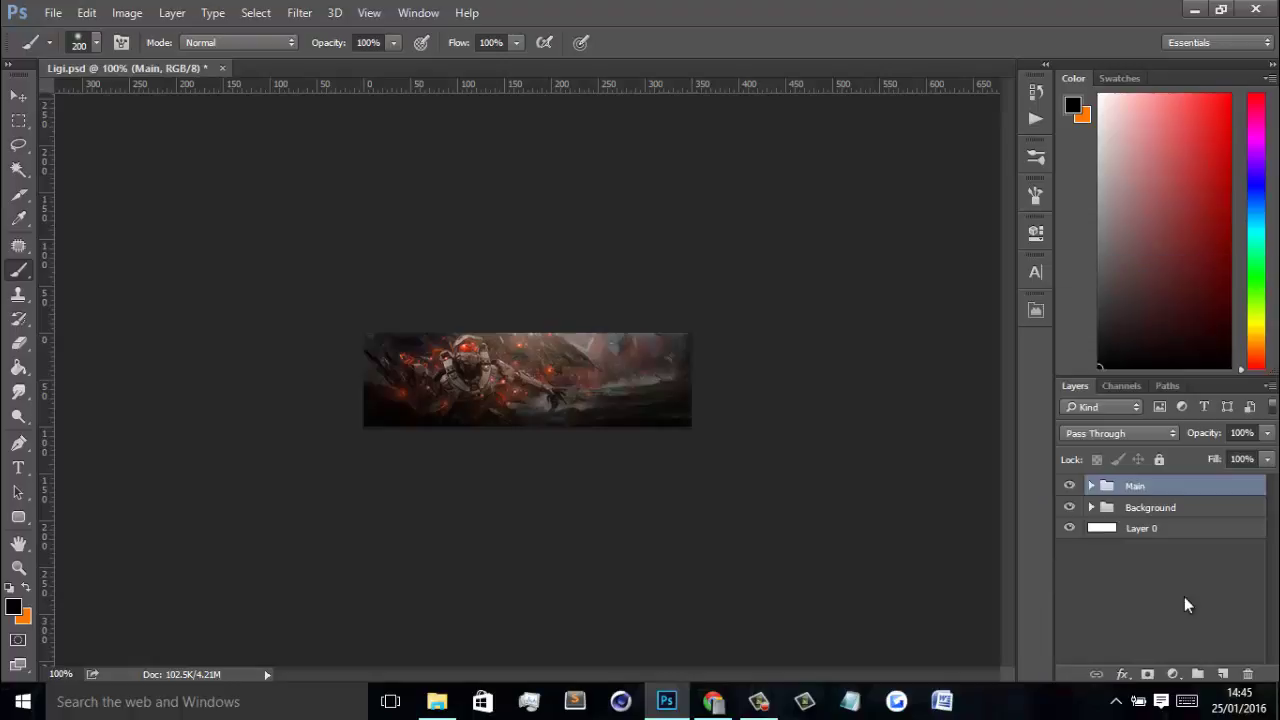
Step: Add an Exposure adjustment above the Main group, with gamma correction 0.92 and slightly raised exposure
click(1169, 676)
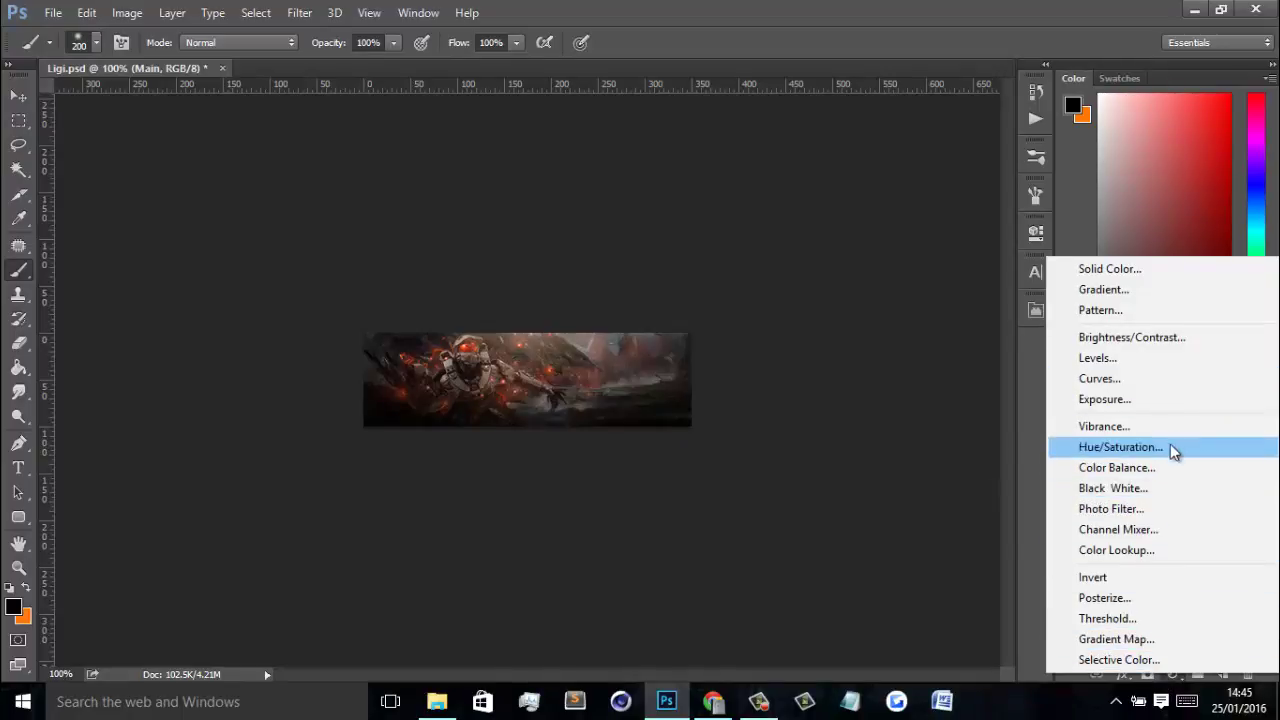
click(1180, 401)
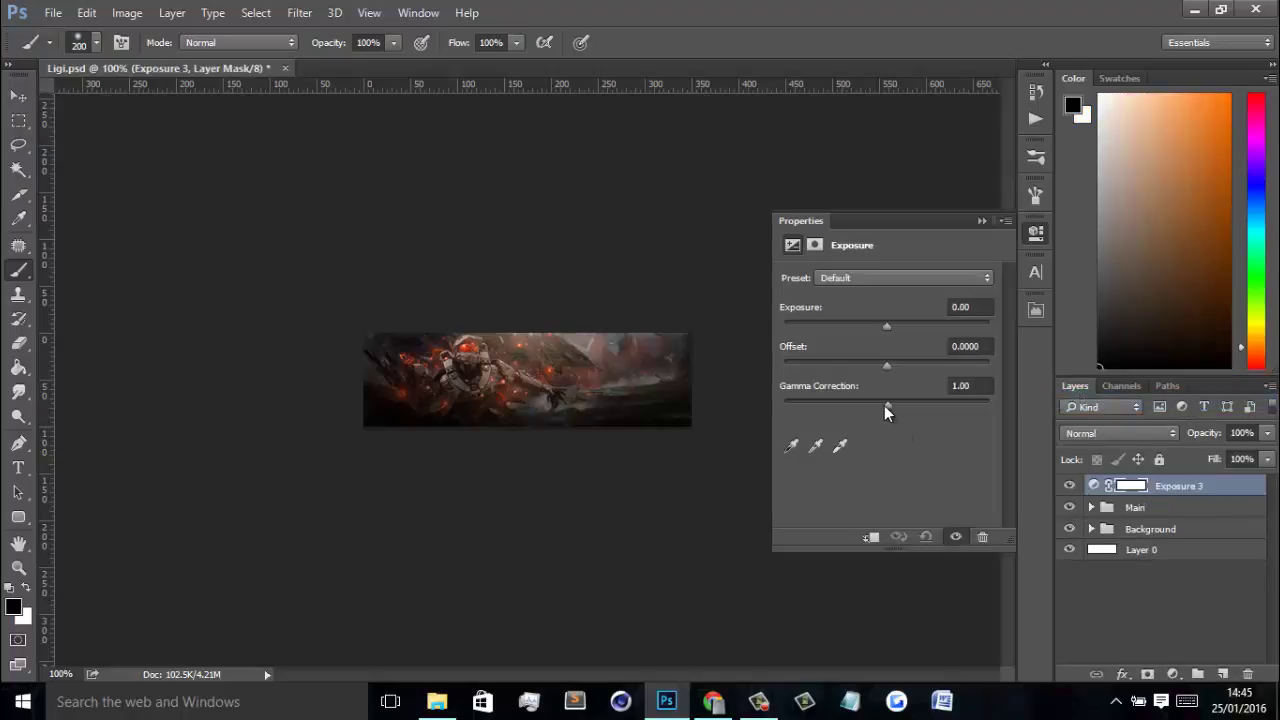
drag(884, 405, 889, 405)
drag(893, 405, 893, 405)
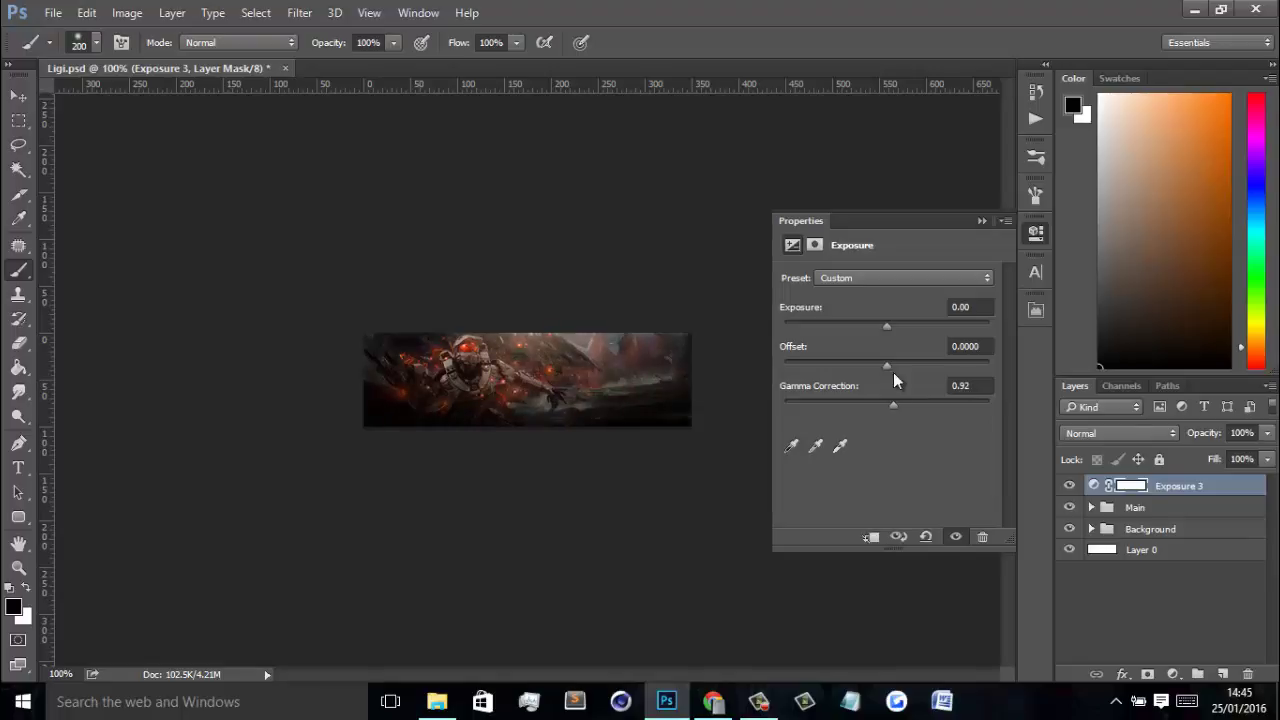
drag(888, 325, 889, 325)
click(990, 252)
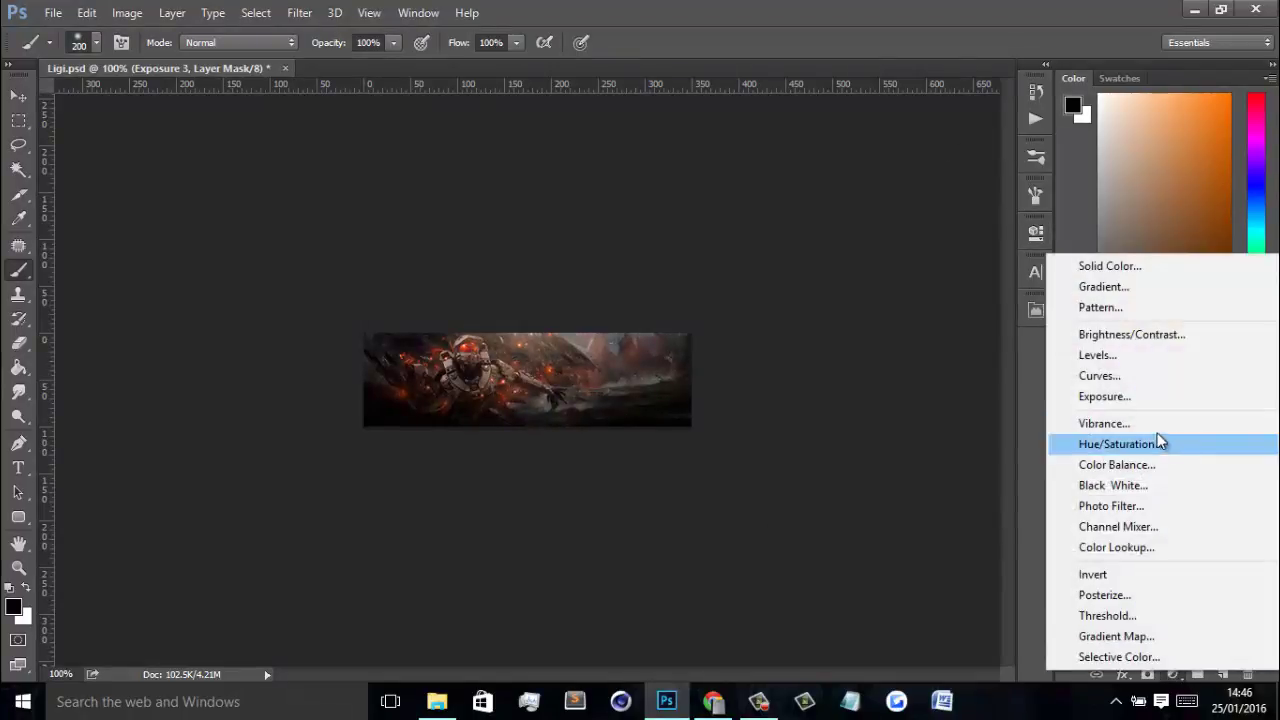
click(1045, 591)
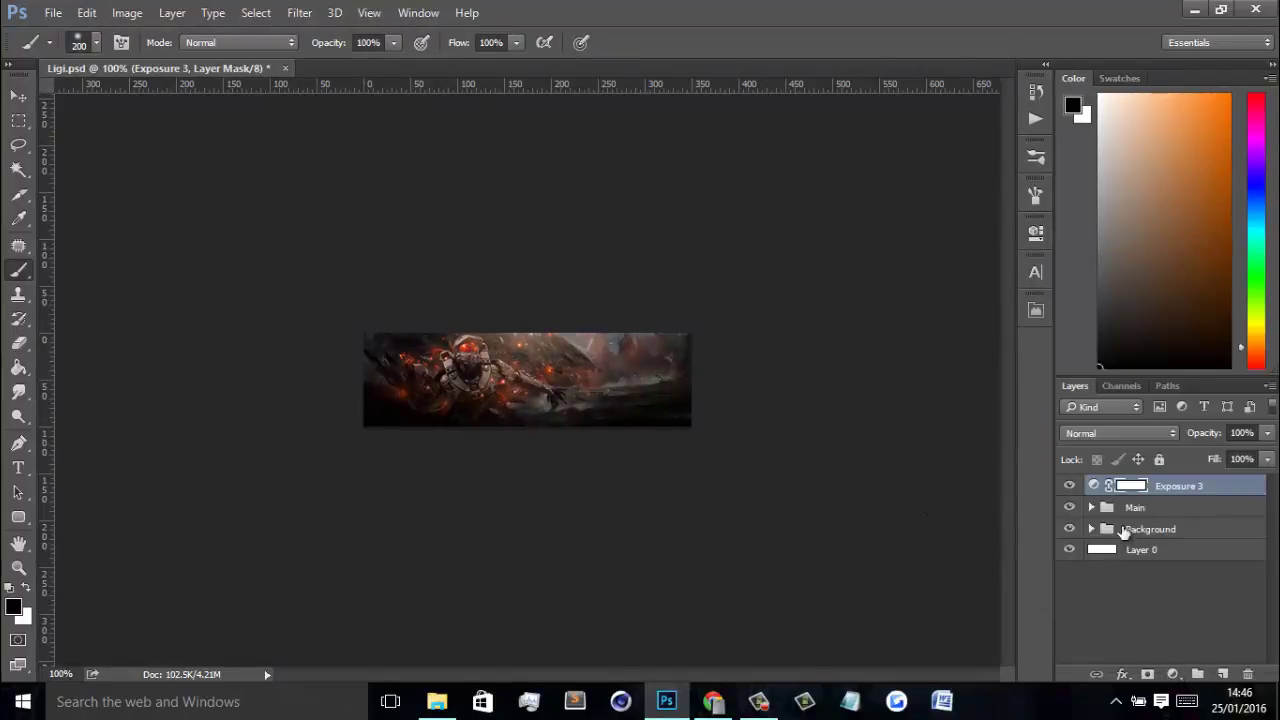
click(1177, 673)
click(1039, 645)
Step: Add a Gradient Map adjustment above Exposure 3 using the Violet, Orange preset
click(1176, 674)
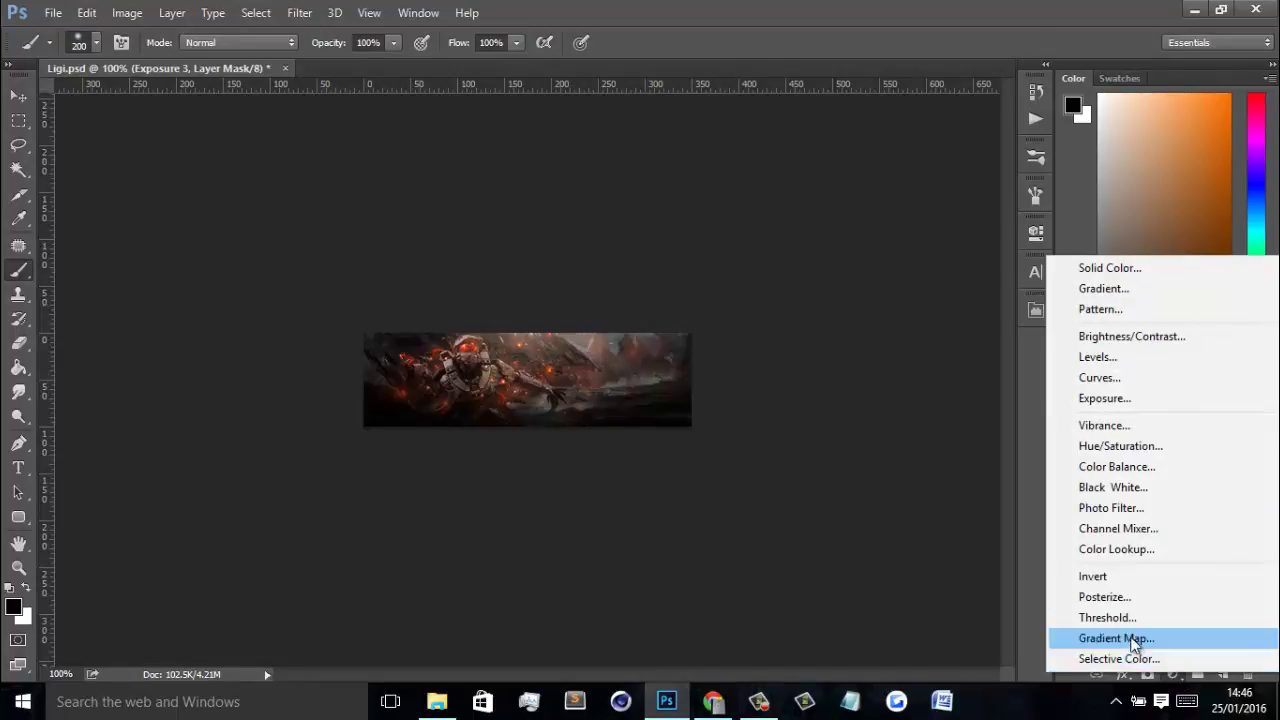
click(1115, 638)
click(866, 284)
click(940, 231)
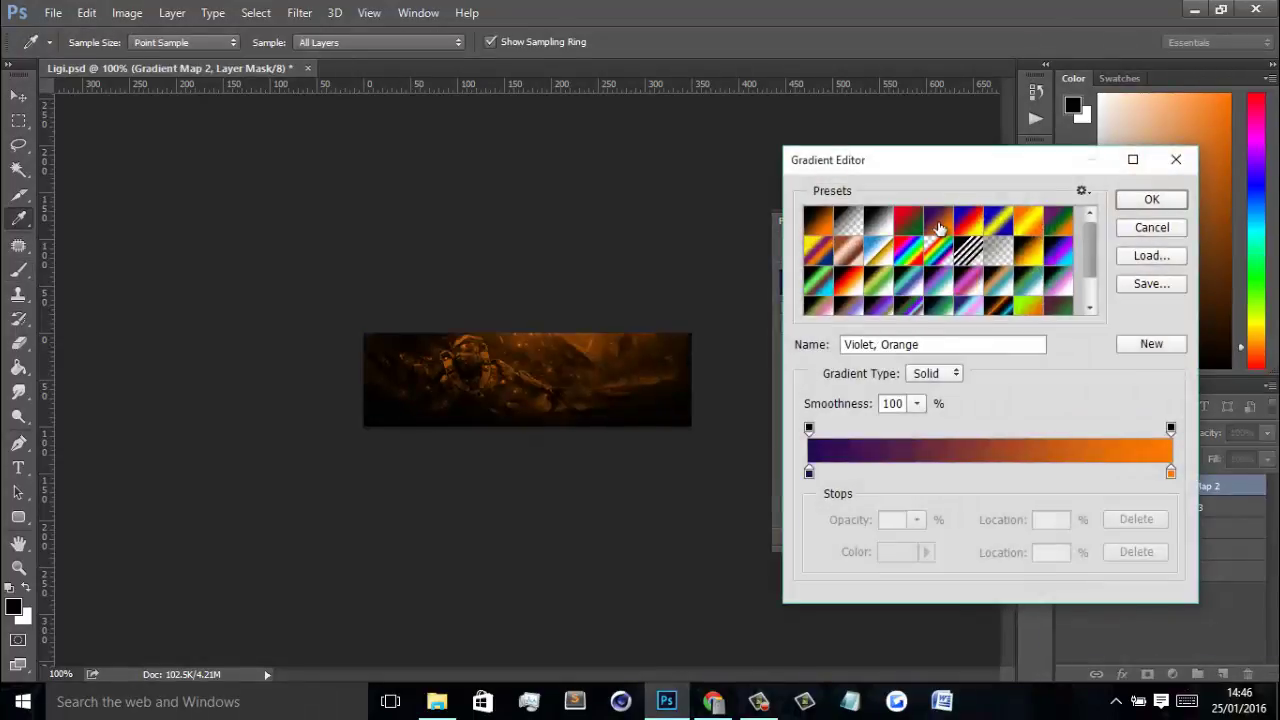
click(1145, 200)
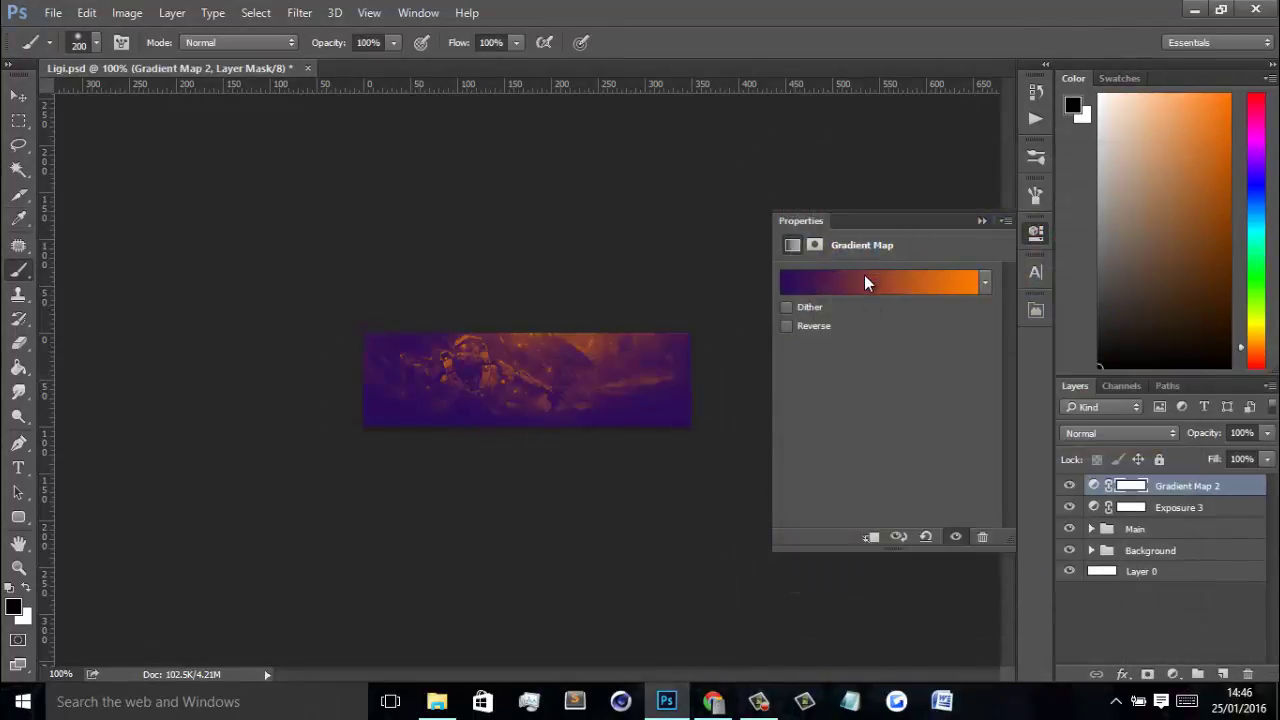
click(866, 284)
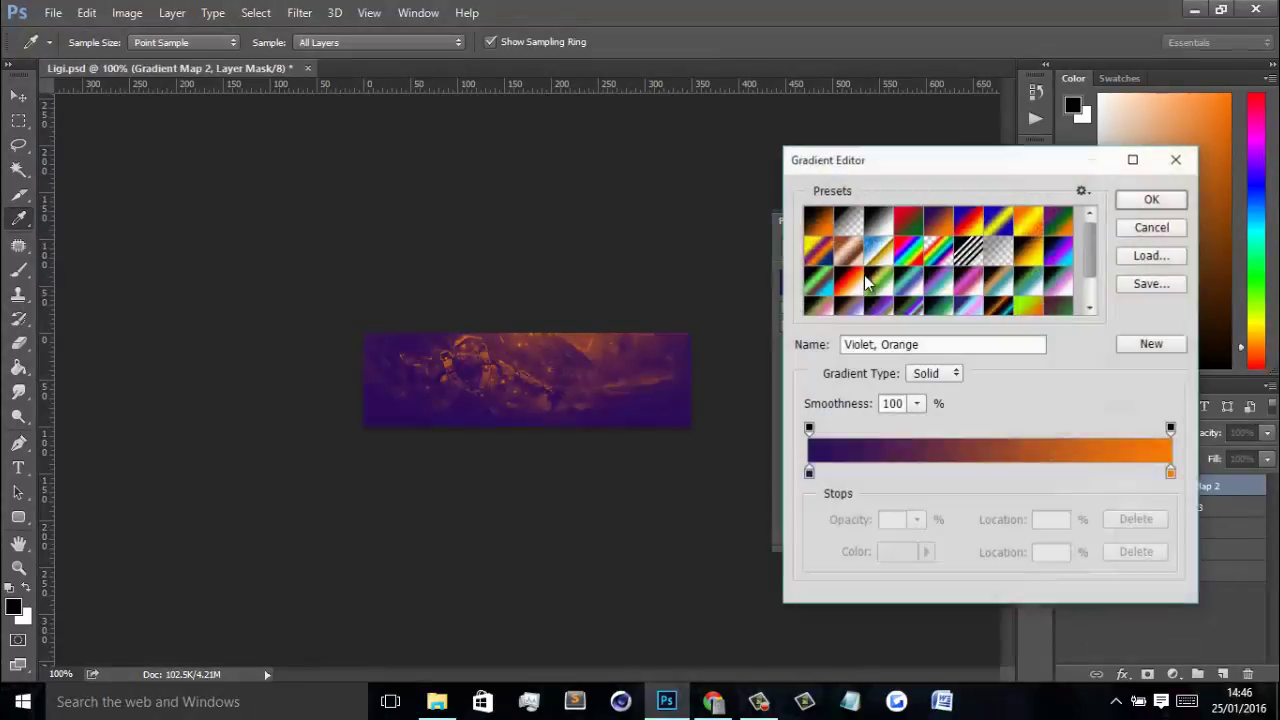
click(1131, 204)
Step: Set the violet-orange gradient map's blend mode to Soft Light and its opacity to 30%
click(1133, 428)
click(1098, 262)
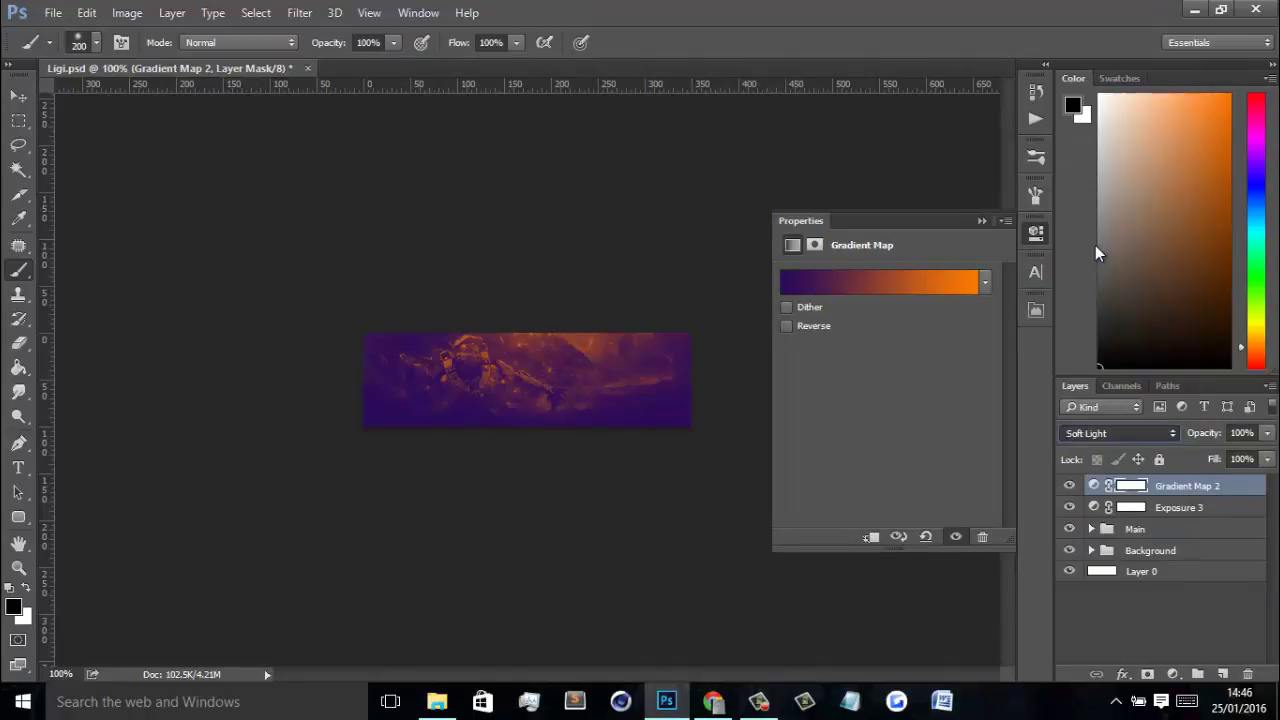
drag(1202, 439, 886, 463)
click(1238, 433)
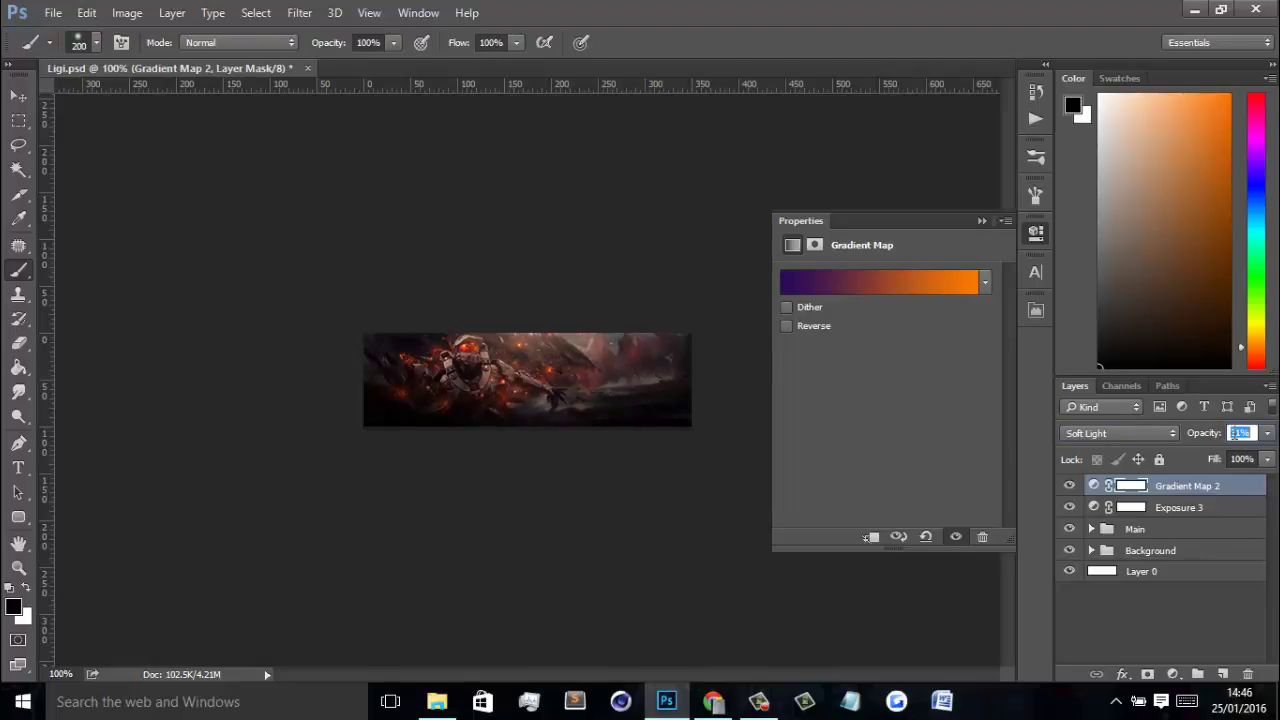
text(30)
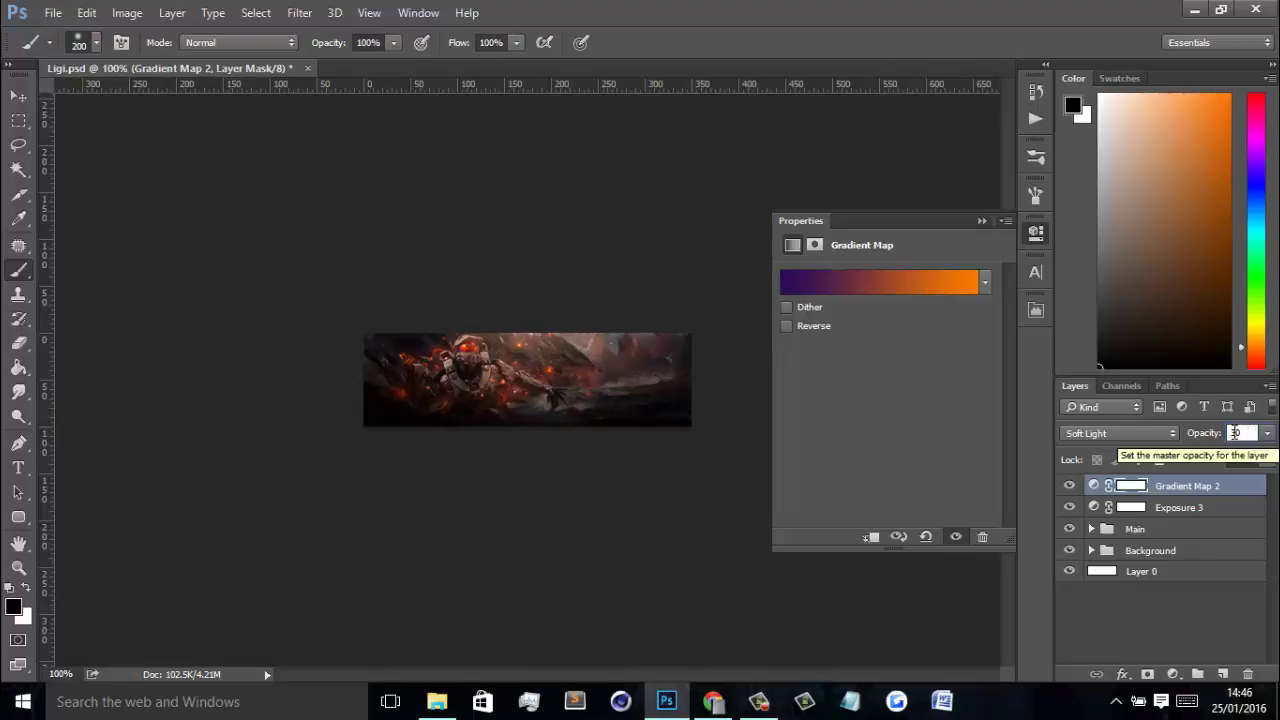
key(Return)
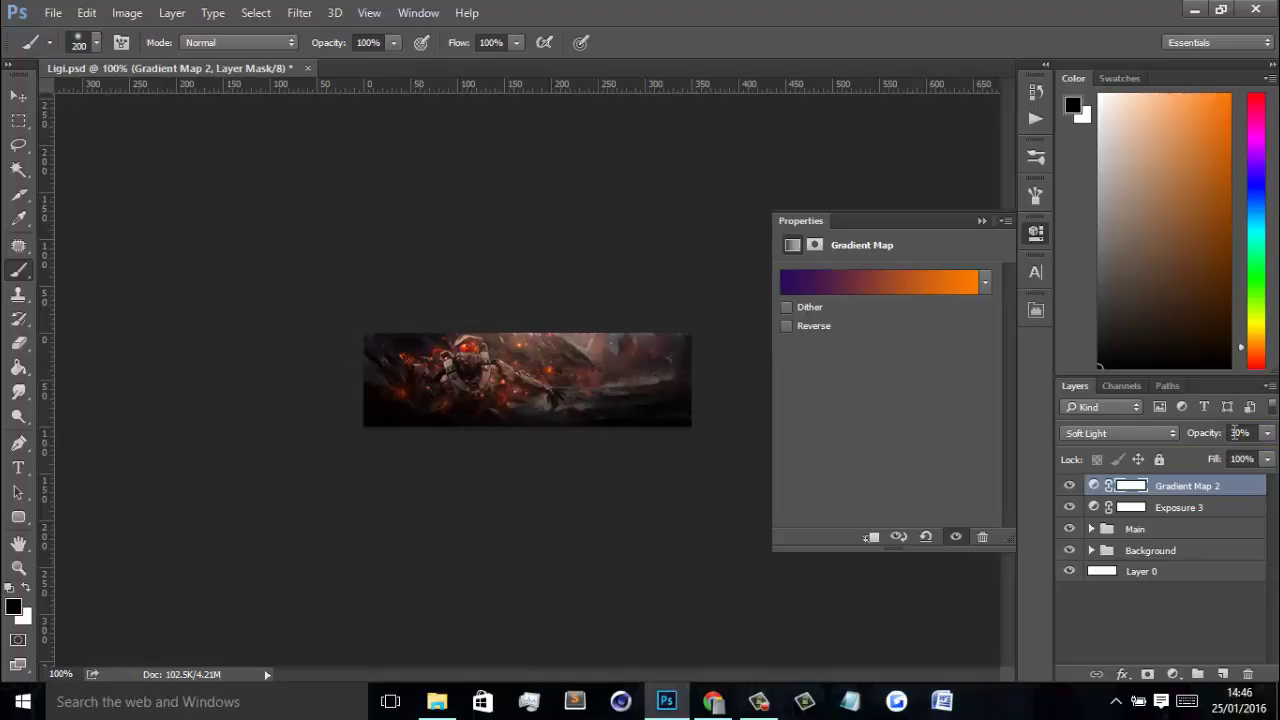
Step: Compare the banner with the violet-orange gradient map hidden and shown
click(1074, 488)
click(1074, 488)
click(1074, 488)
click(1074, 488)
Step: Add another Gradient Map adjustment at the top of the layer stack using the Black, White preset
click(1172, 674)
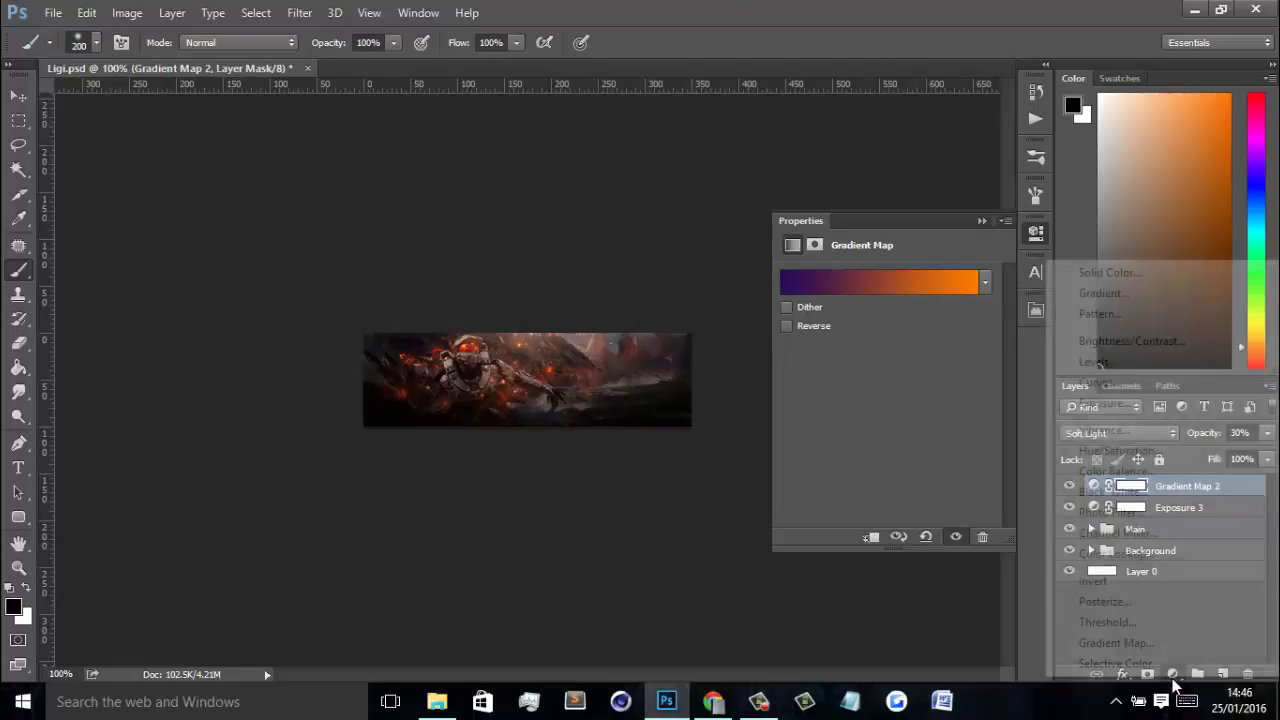
click(1116, 643)
click(913, 286)
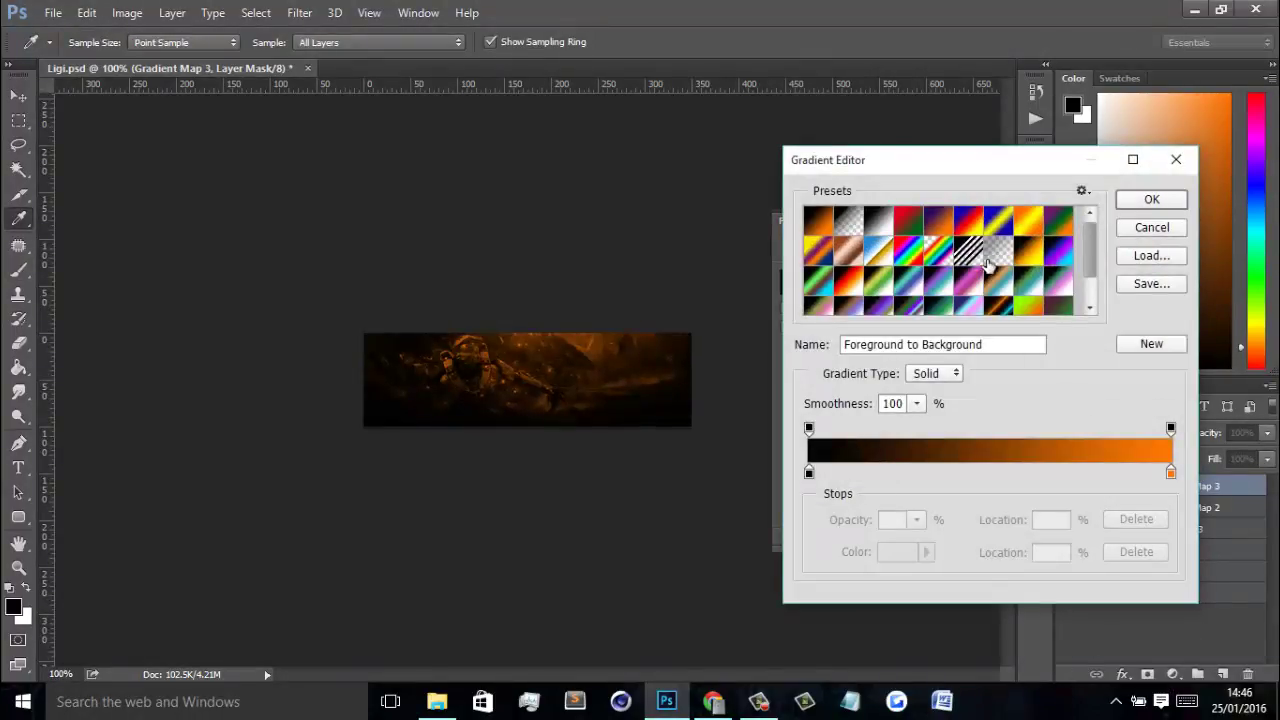
scroll(987, 264, down, 3)
scroll(987, 264, up, 3)
click(878, 222)
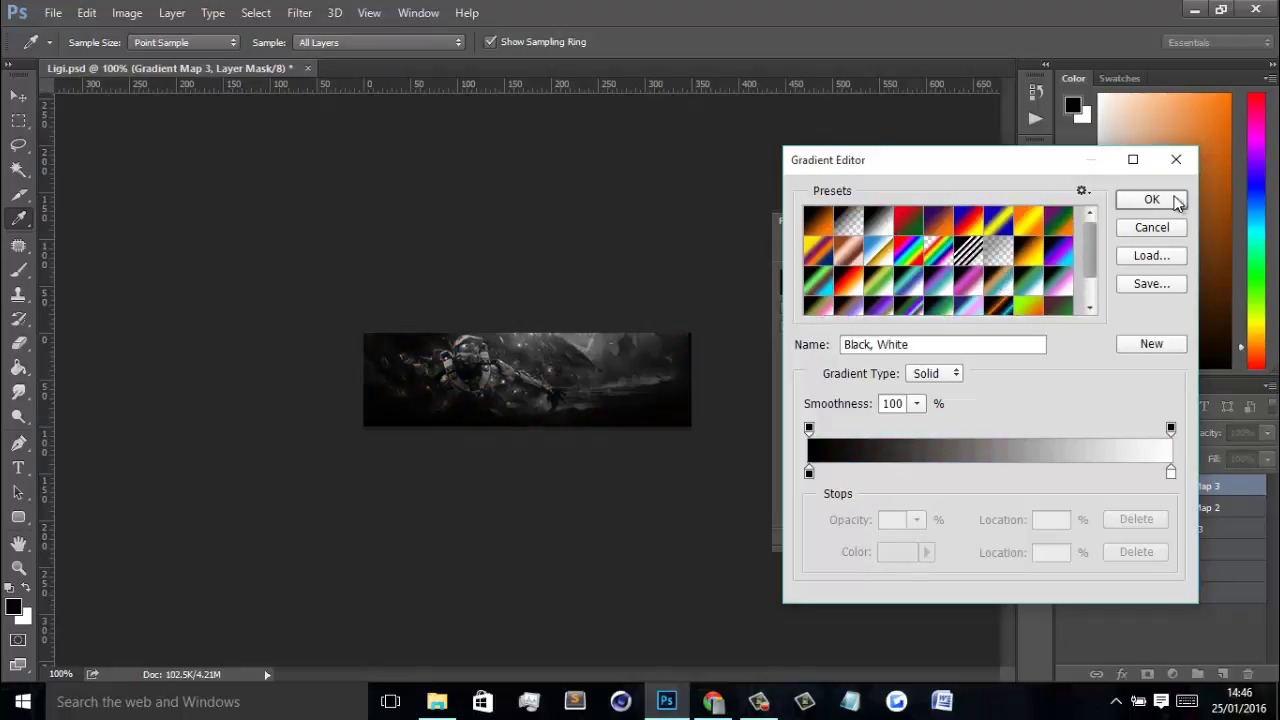
click(1175, 201)
Step: Set the black-white gradient map's blend mode to Luminosity and its opacity to 100%
click(1120, 434)
click(1107, 414)
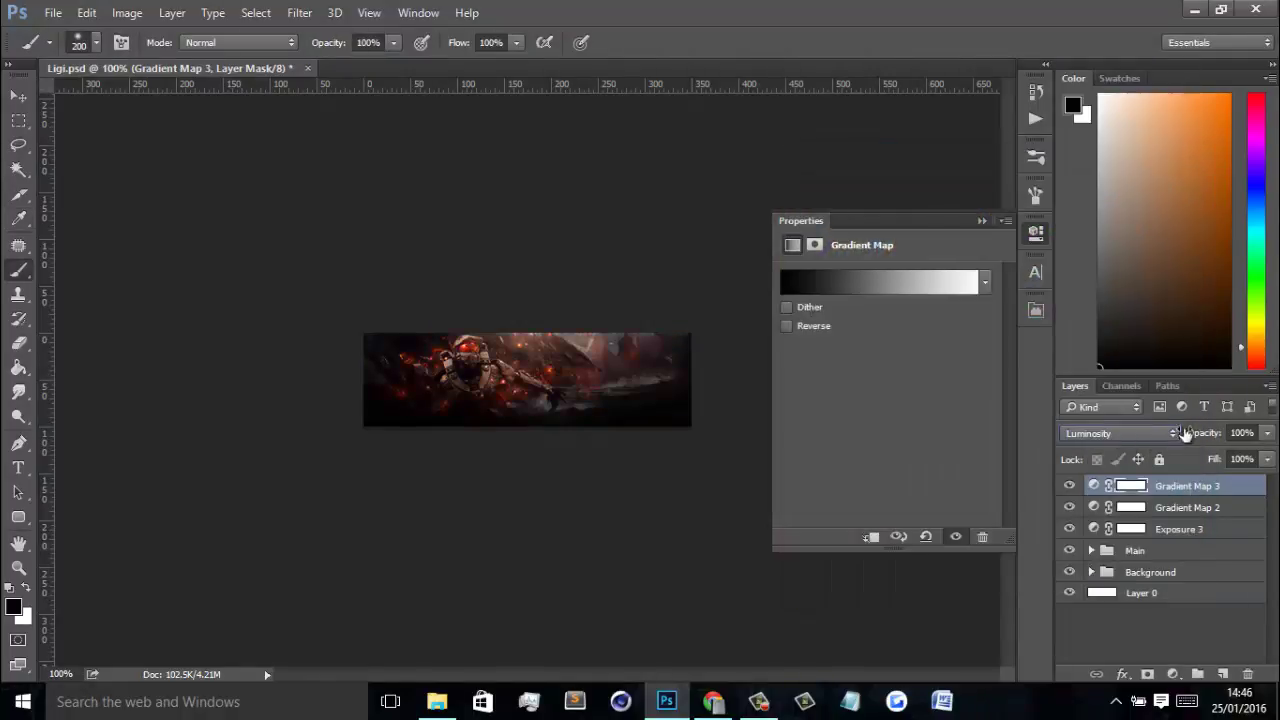
drag(1208, 440, 877, 485)
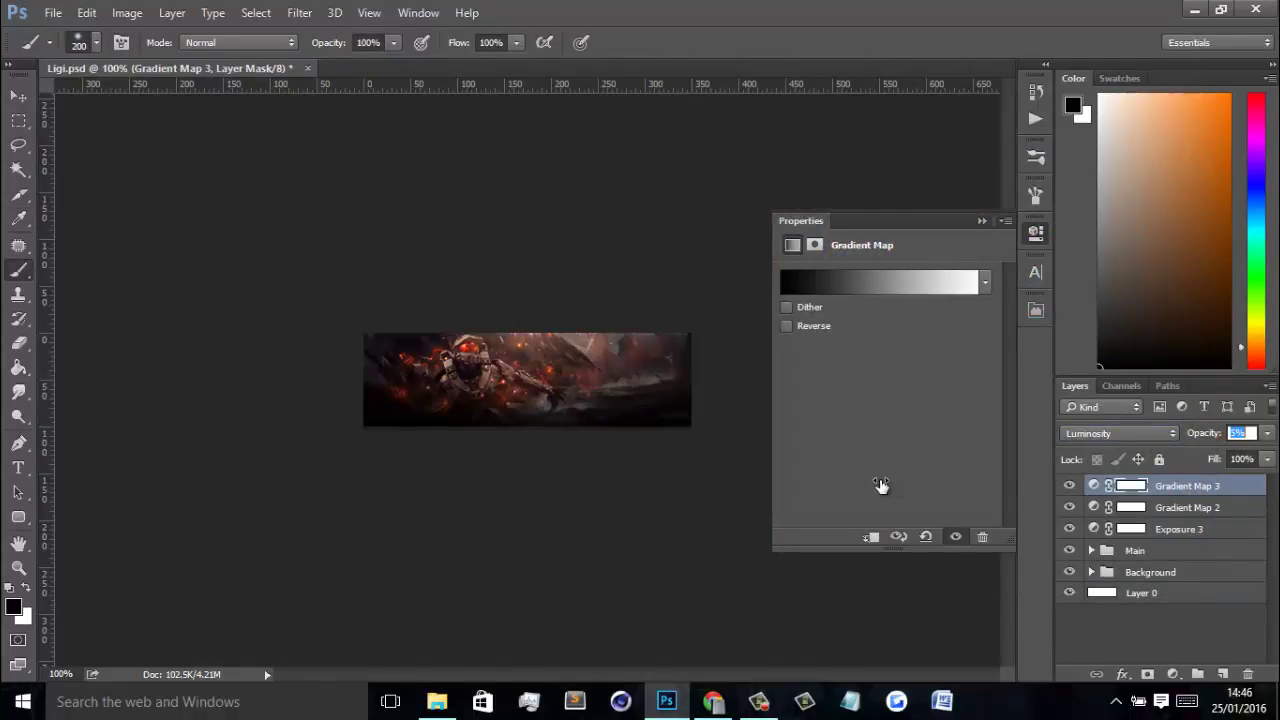
click(1250, 432)
text(100)
key(Return)
Step: Add a third Gradient Map adjustment on top, keeping its default black-to-orange gradient
click(1172, 674)
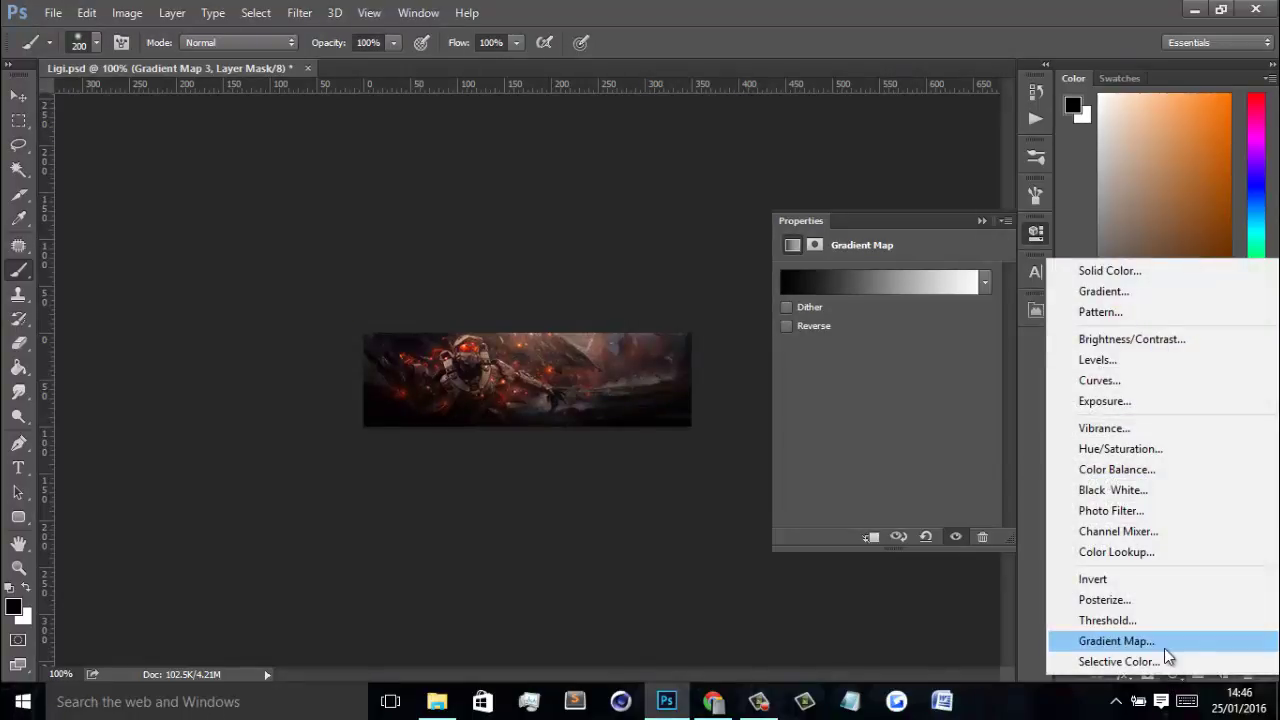
click(1162, 641)
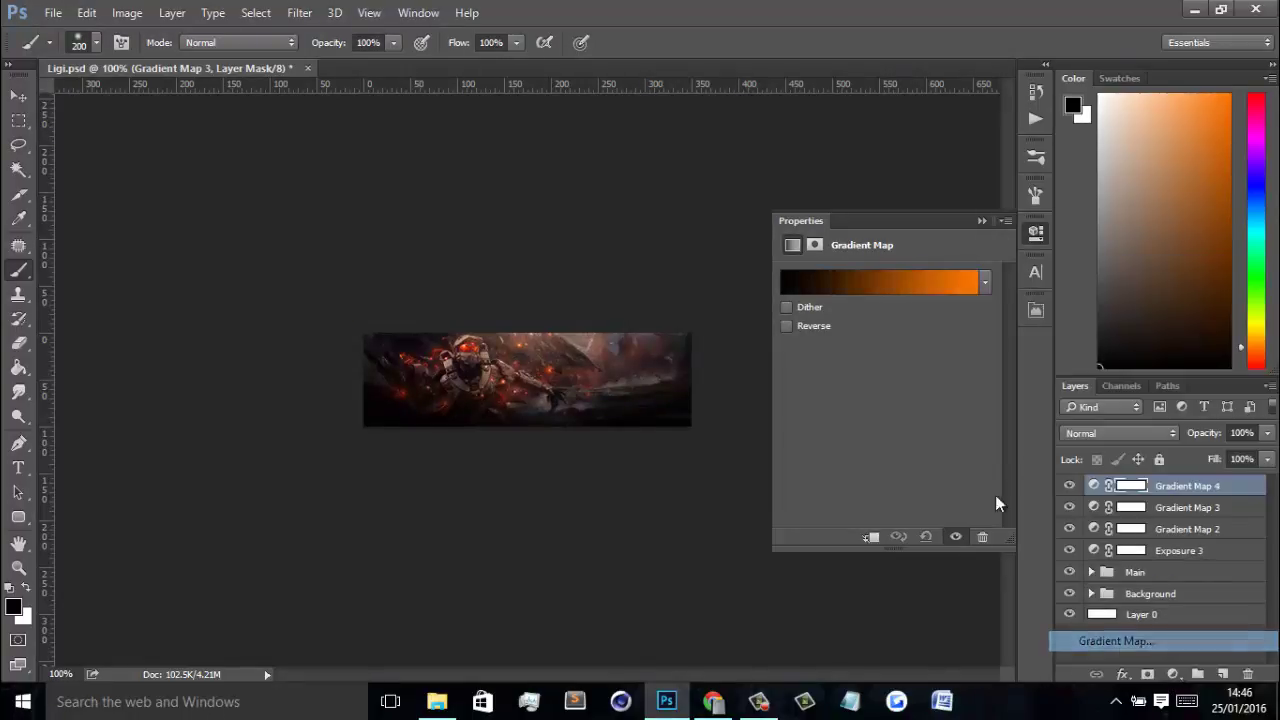
click(858, 272)
click(1150, 228)
Step: Set the black-to-orange gradient map's blend mode to Screen and its opacity to 15%
click(1110, 433)
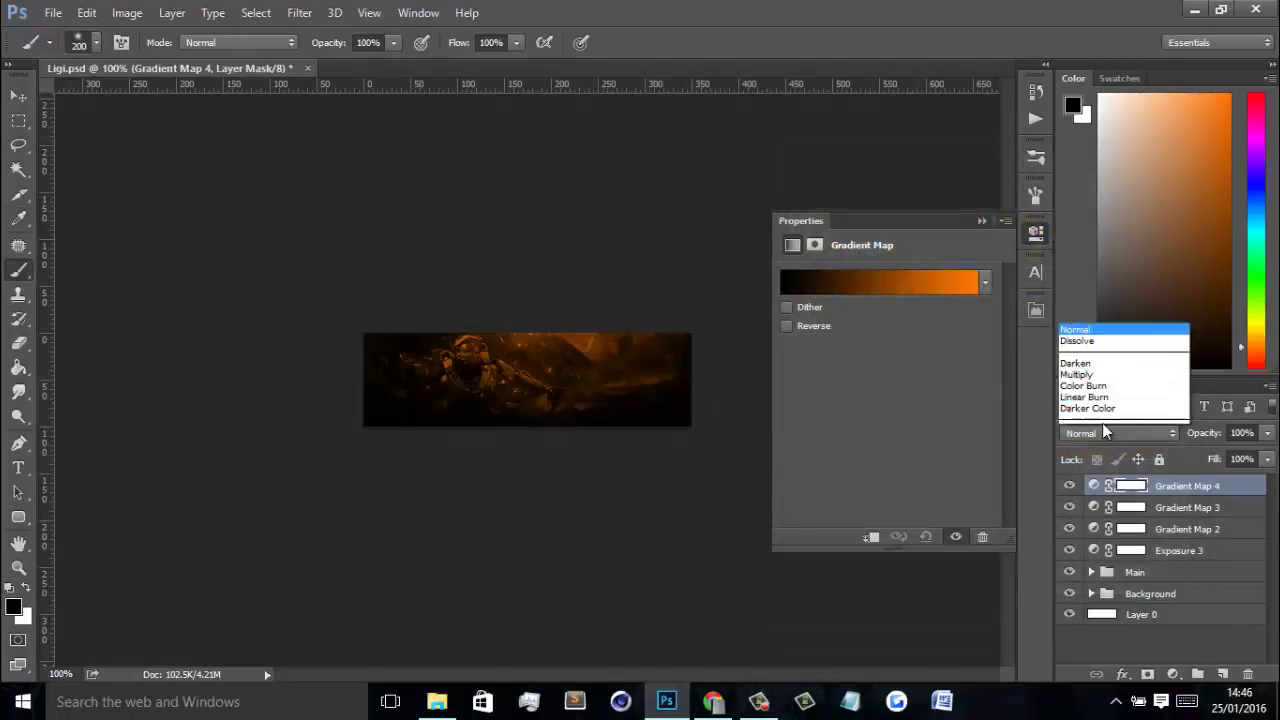
click(1078, 182)
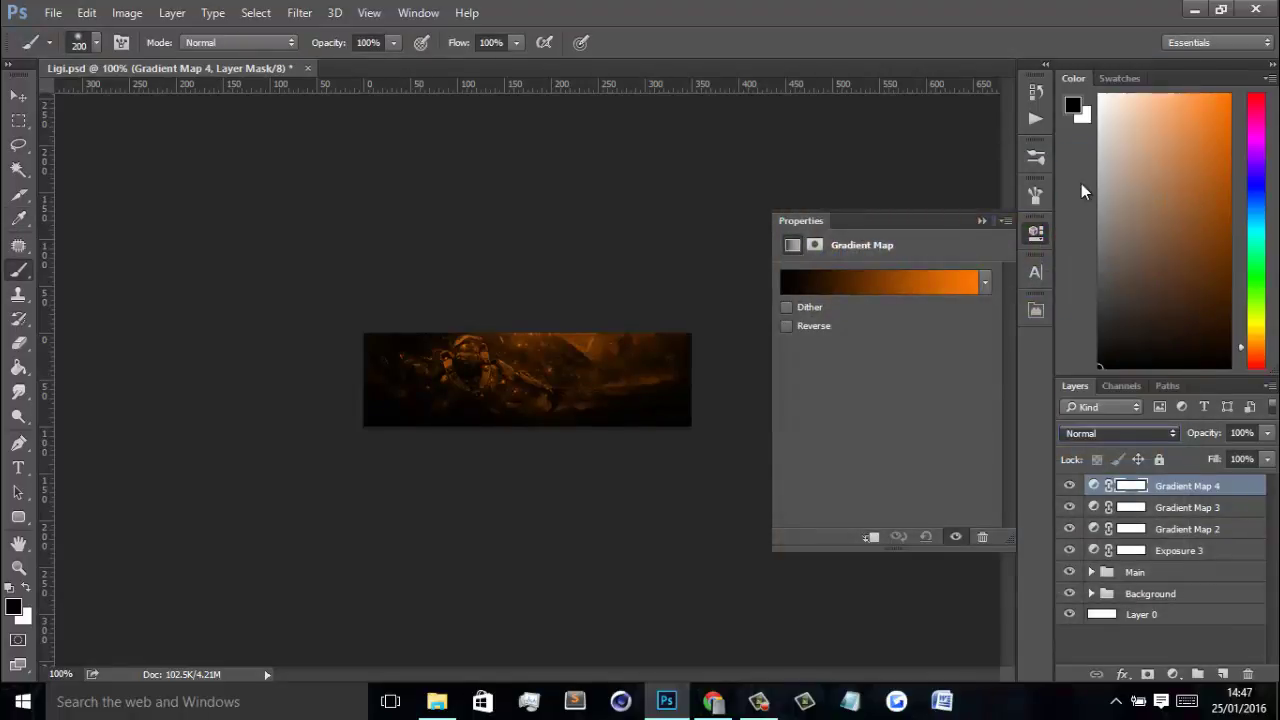
drag(1203, 435, 714, 500)
click(1240, 433)
text(15)
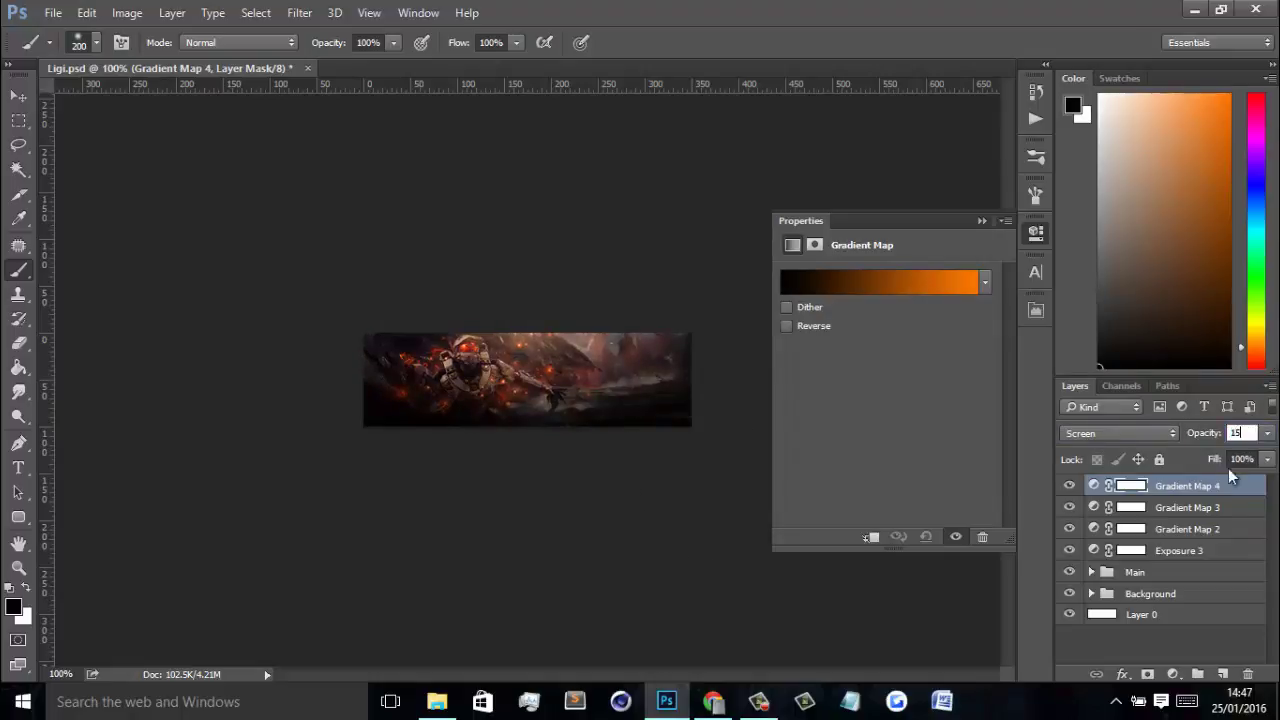
key(Return)
Step: Add a Color Lookup adjustment and place it between Gradient Map 2 and Exposure 3
click(1173, 675)
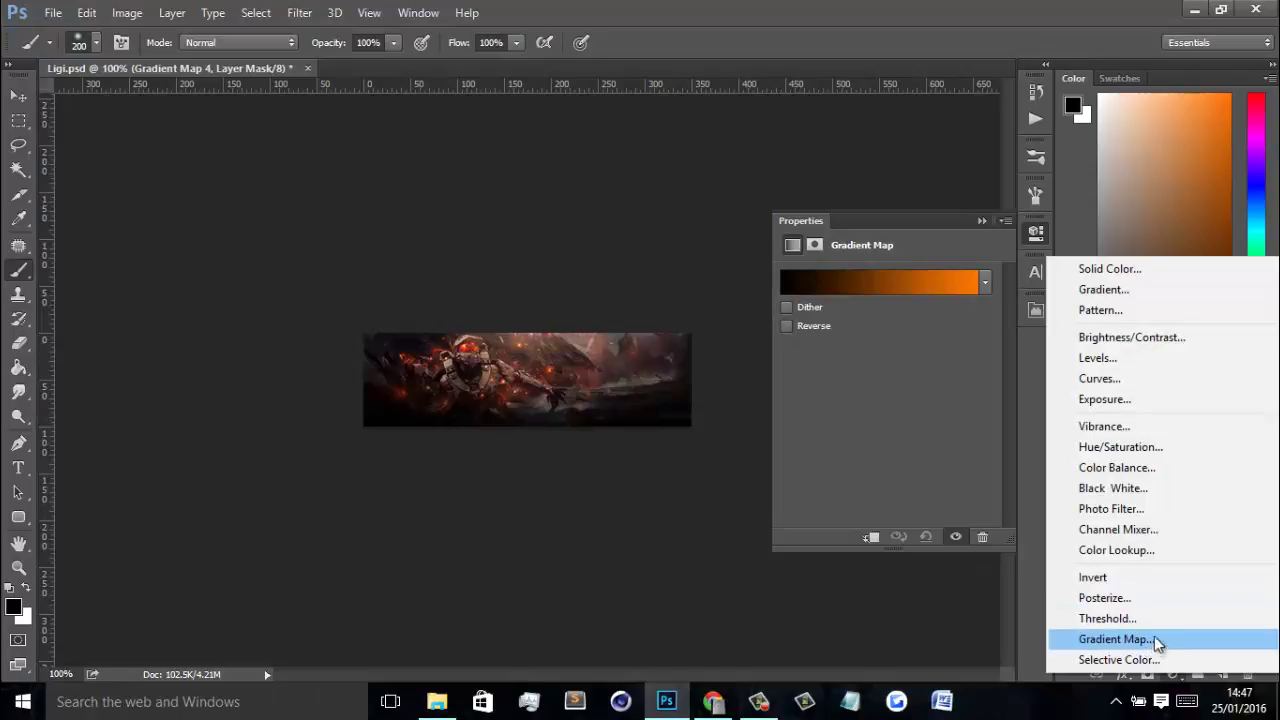
click(1133, 550)
click(913, 280)
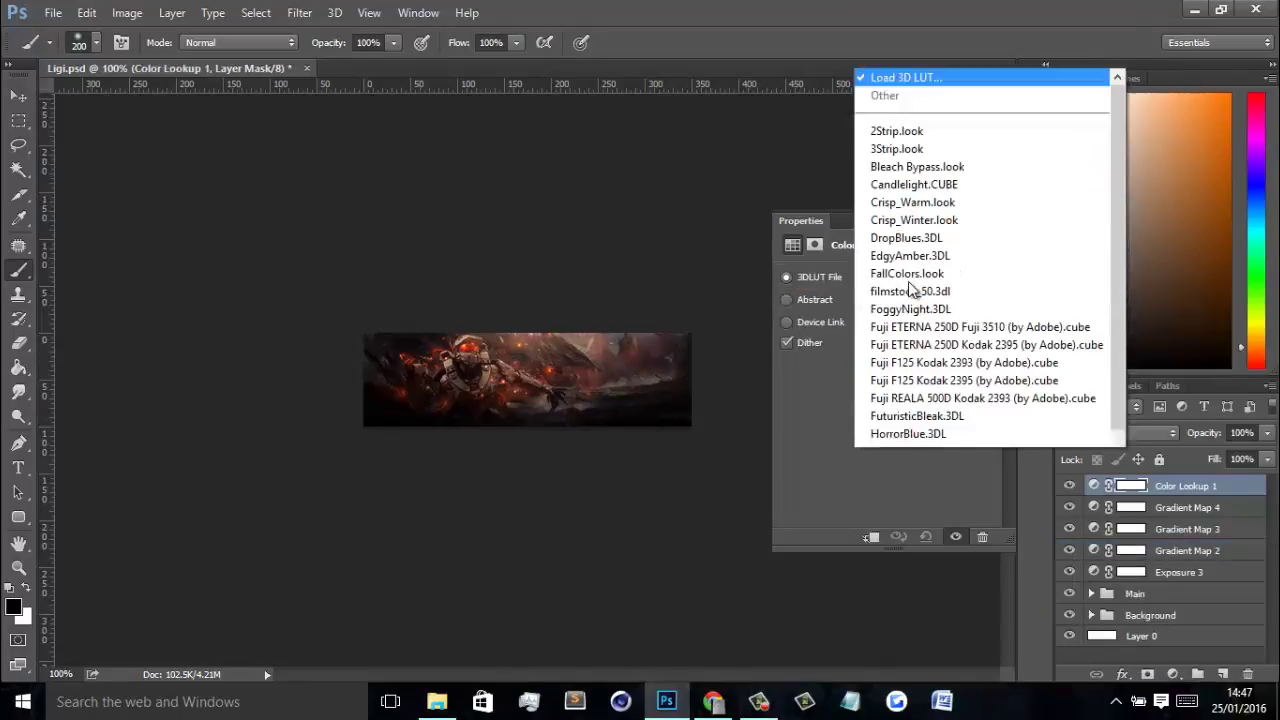
click(807, 386)
drag(1198, 492, 1170, 530)
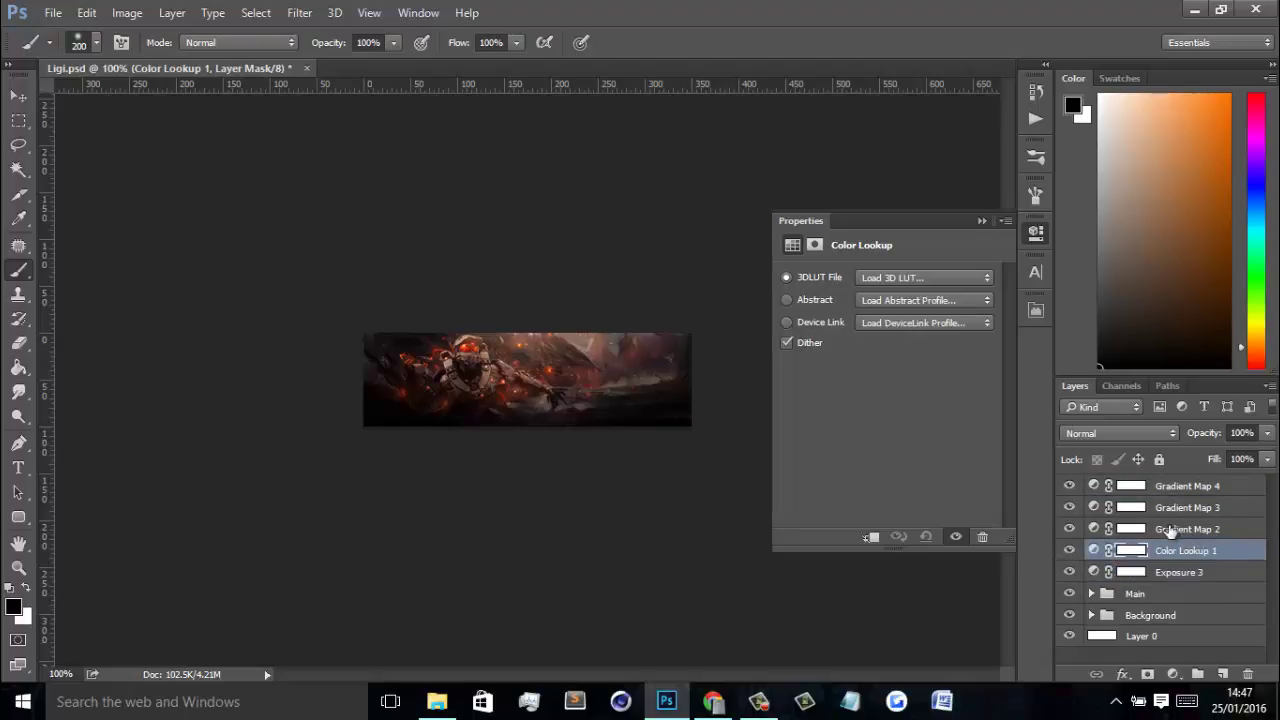
Step: Load the FoggyNight.3DL 3D LUT in the Color Lookup adjustment and lower its opacity to 15%
click(940, 279)
click(935, 242)
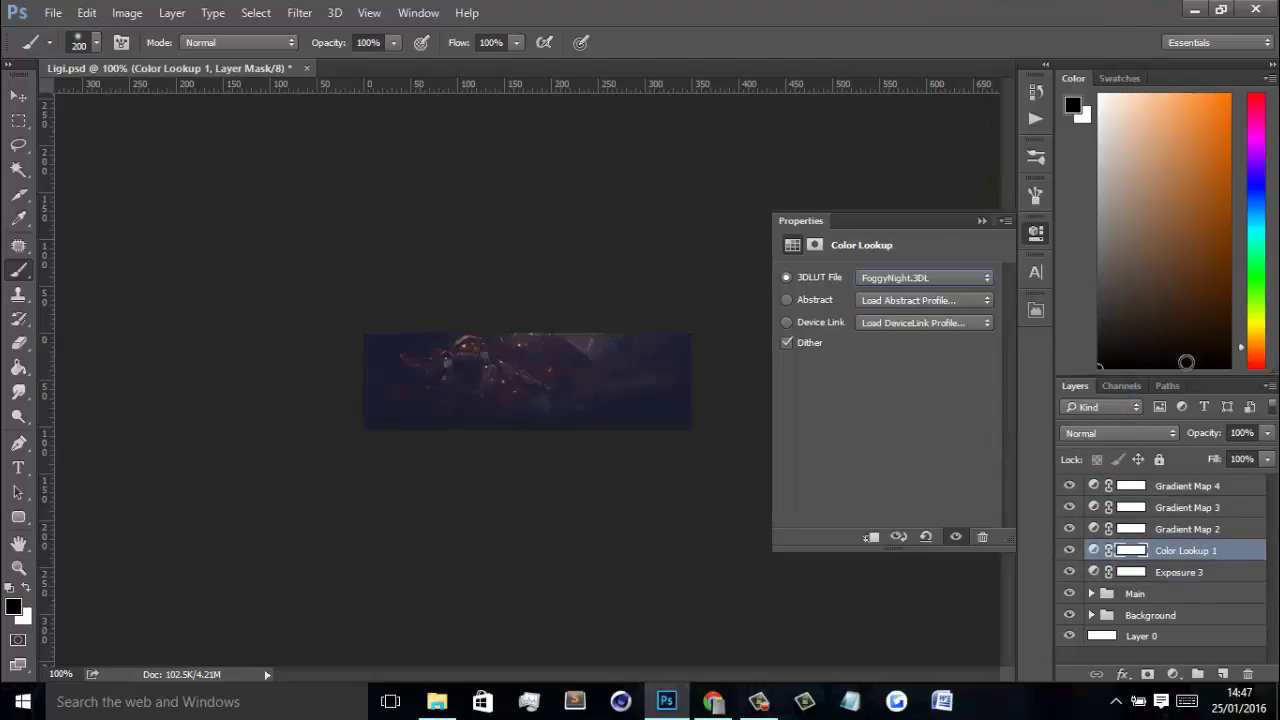
drag(1203, 432, 892, 489)
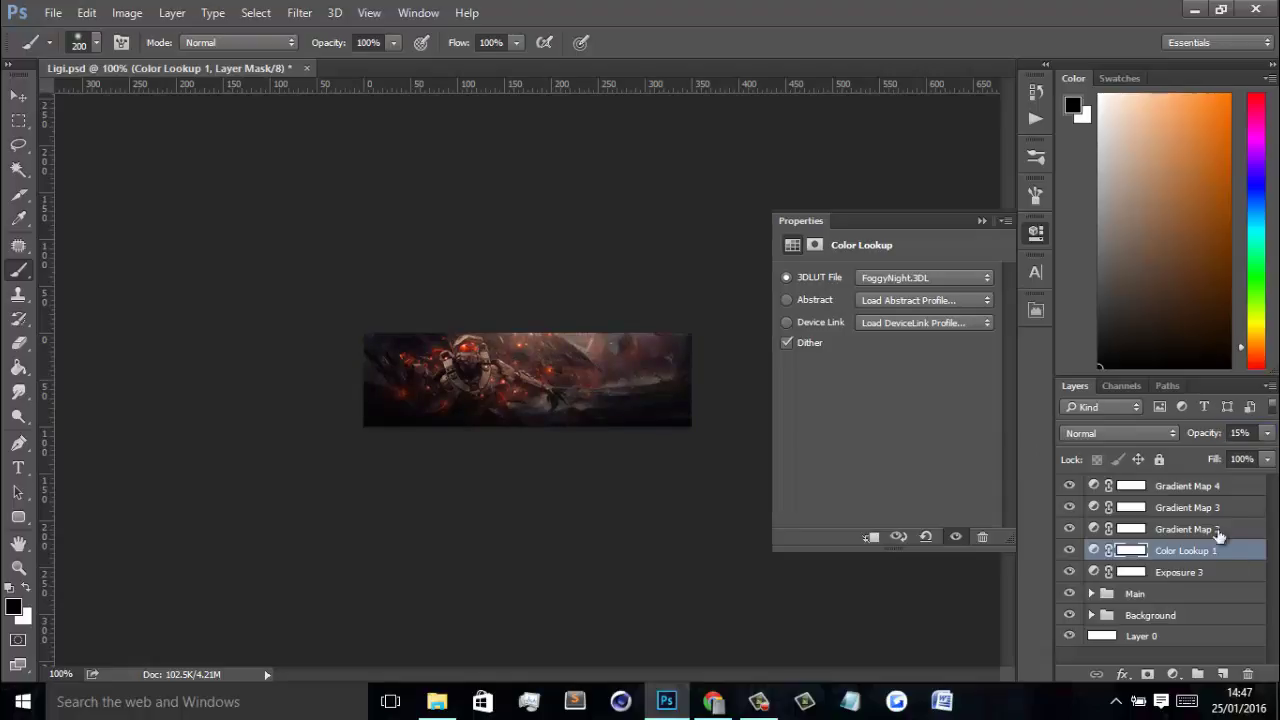
Step: Add a Color Lookup adjustment above Gradient Map 4 and load the 2Strip.look 3D LUT
click(1196, 488)
click(1173, 675)
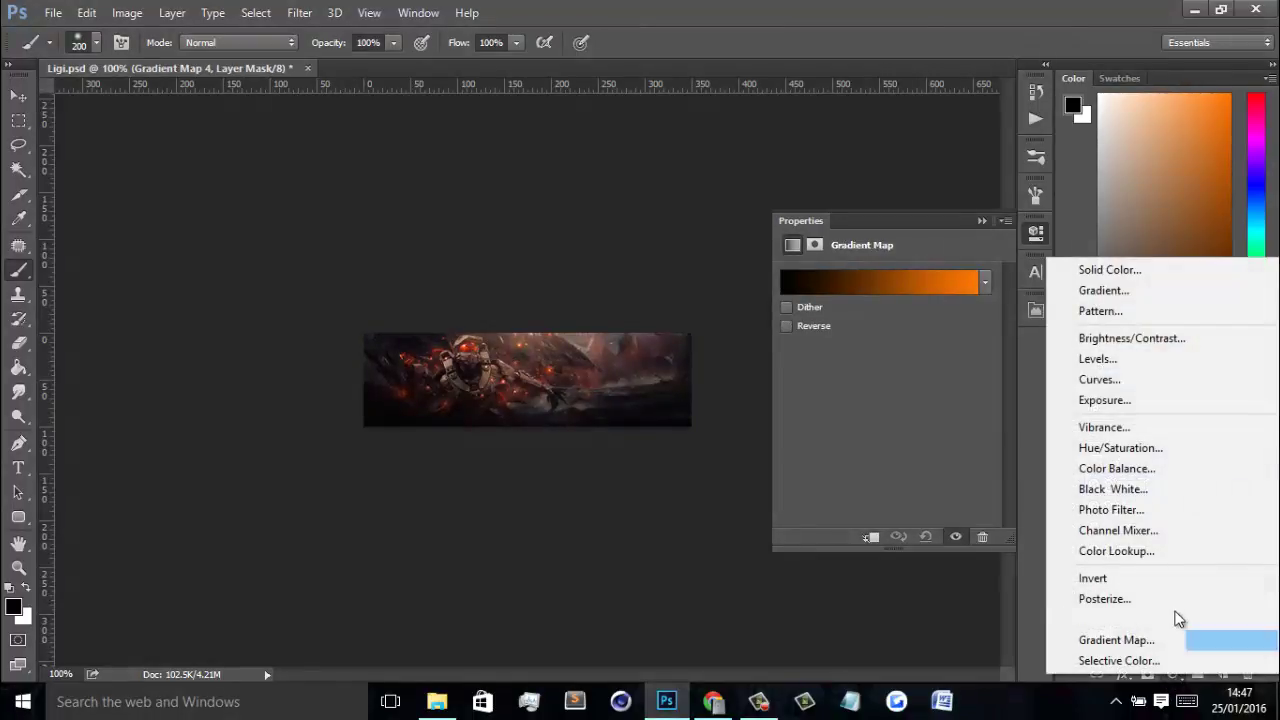
click(1156, 550)
click(943, 279)
scroll(945, 288, down, 1)
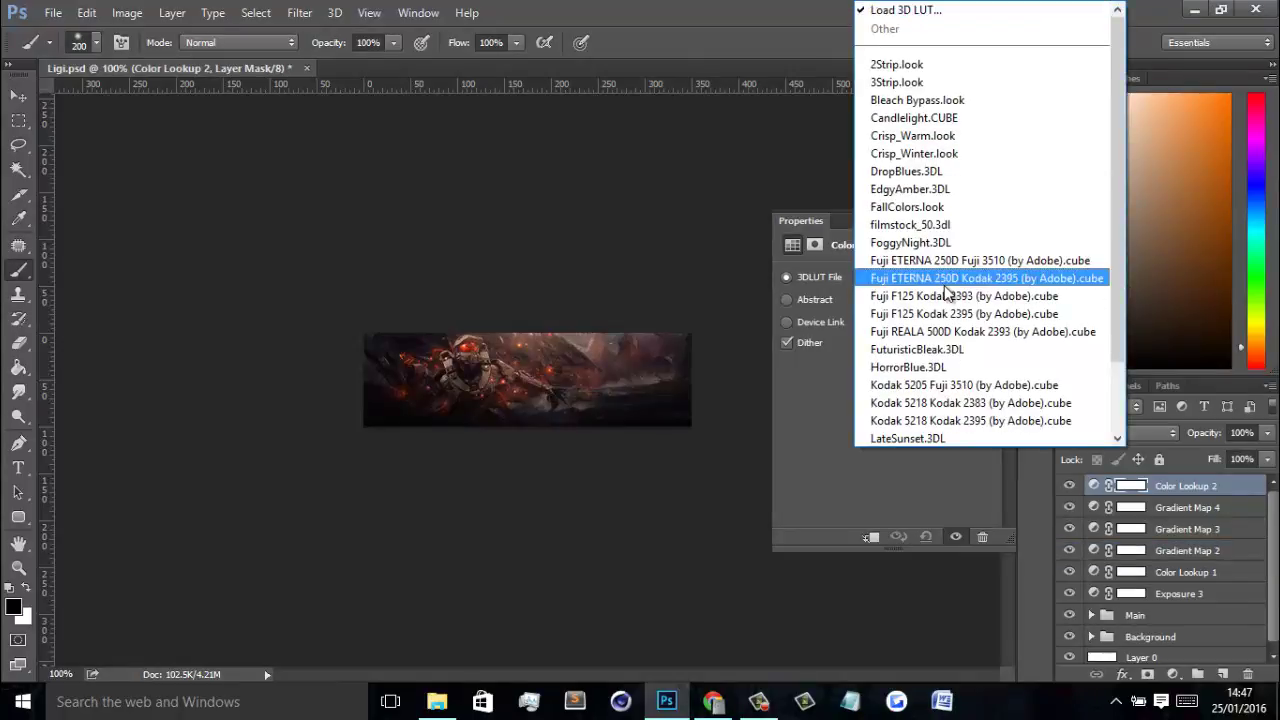
click(936, 66)
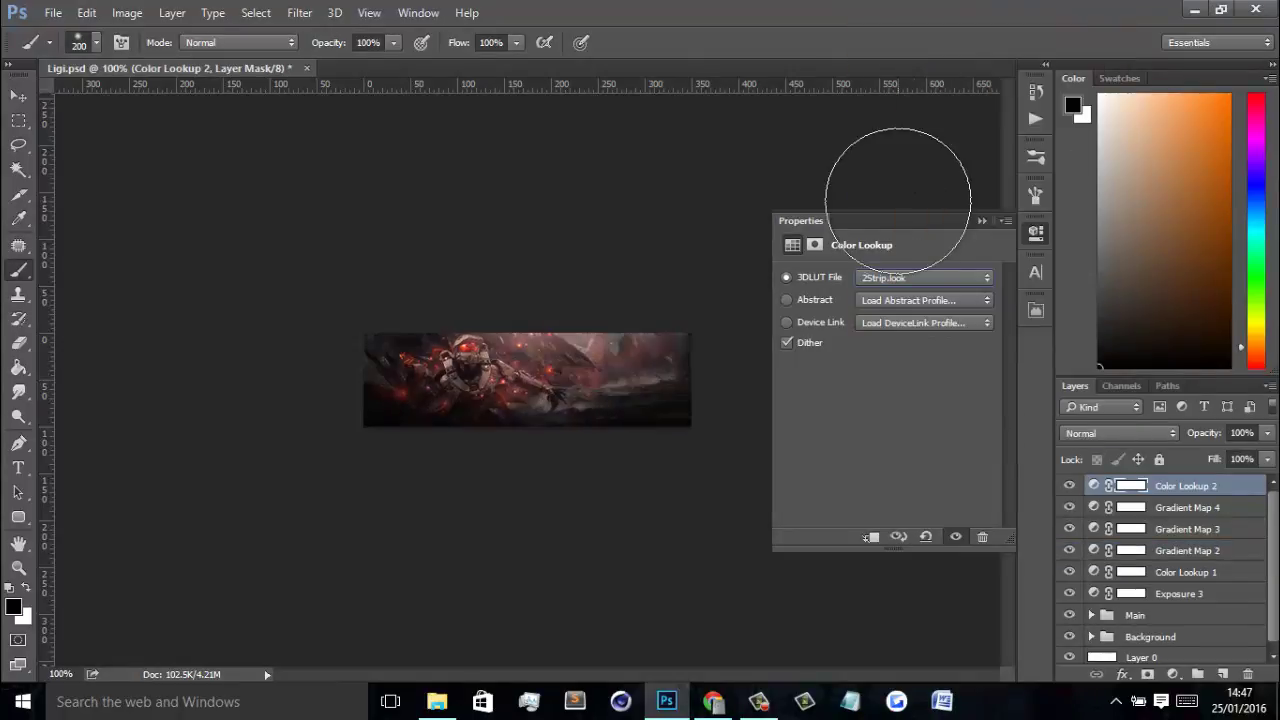
Step: Step through the 3D LUT presets for Color Lookup 2 and settle on Bleach Bypass.look
click(949, 300)
click(940, 278)
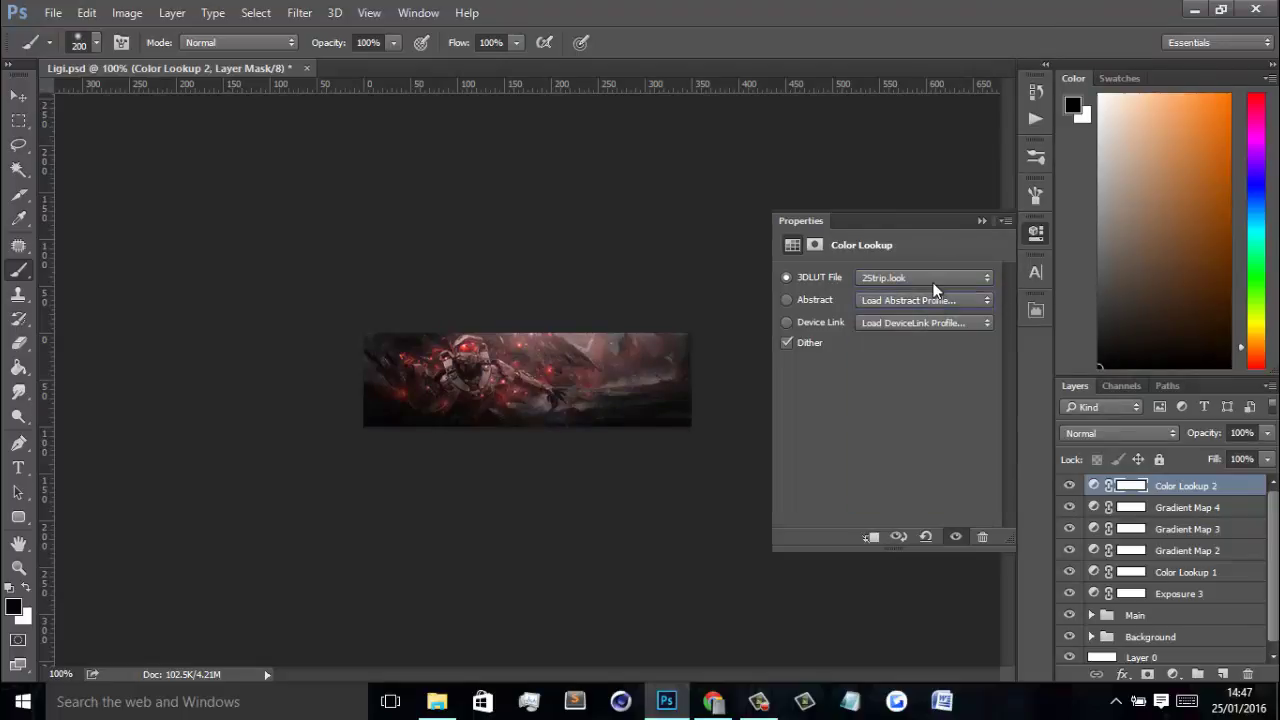
click(940, 278)
click(838, 416)
click(913, 278)
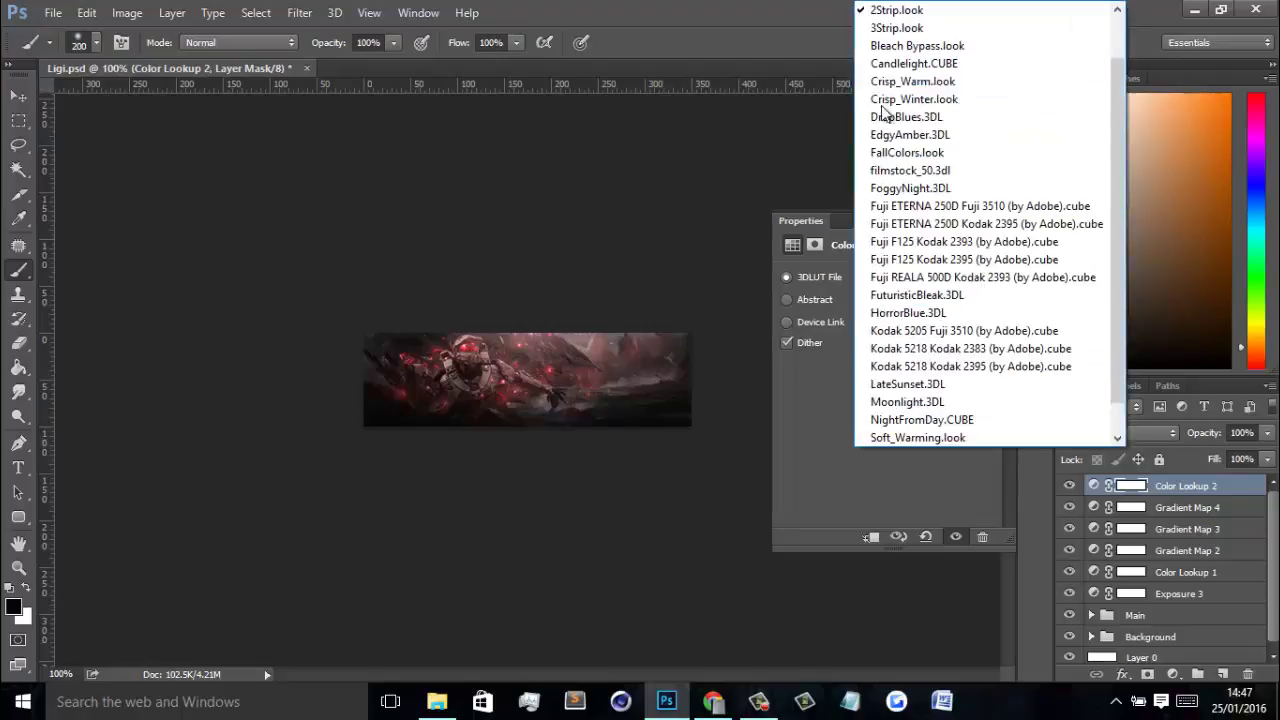
click(895, 11)
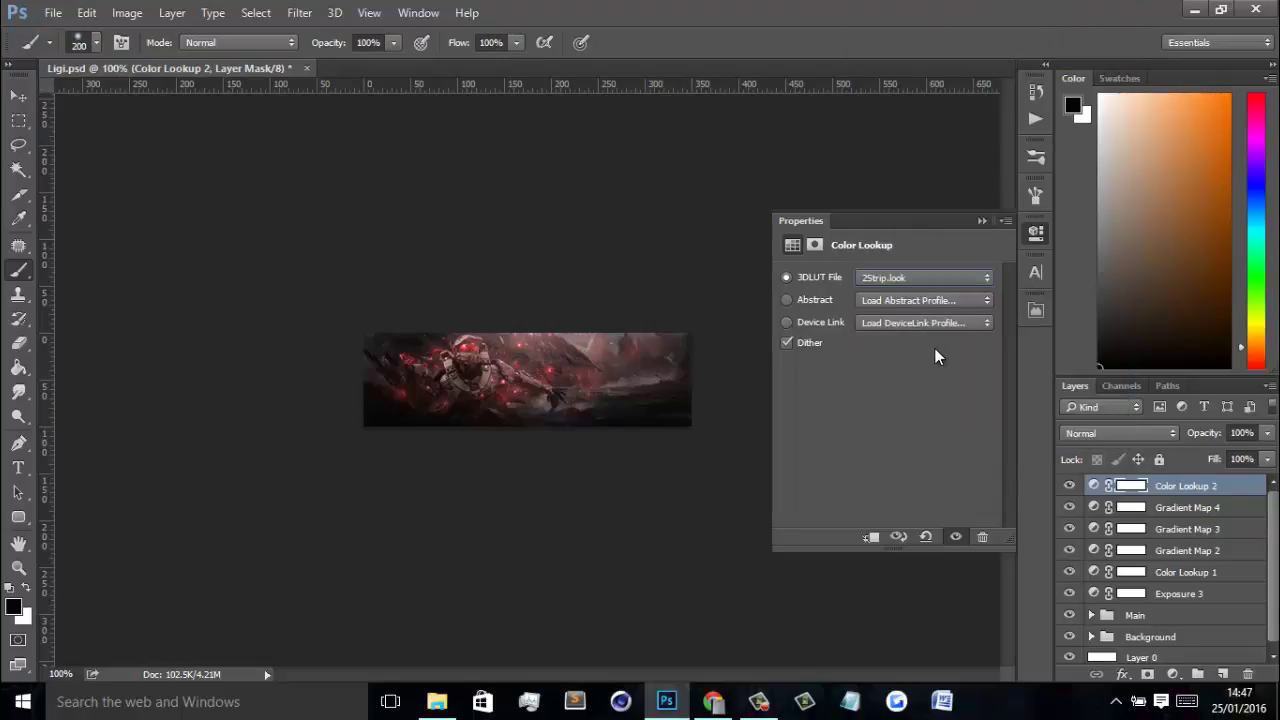
key(Down)
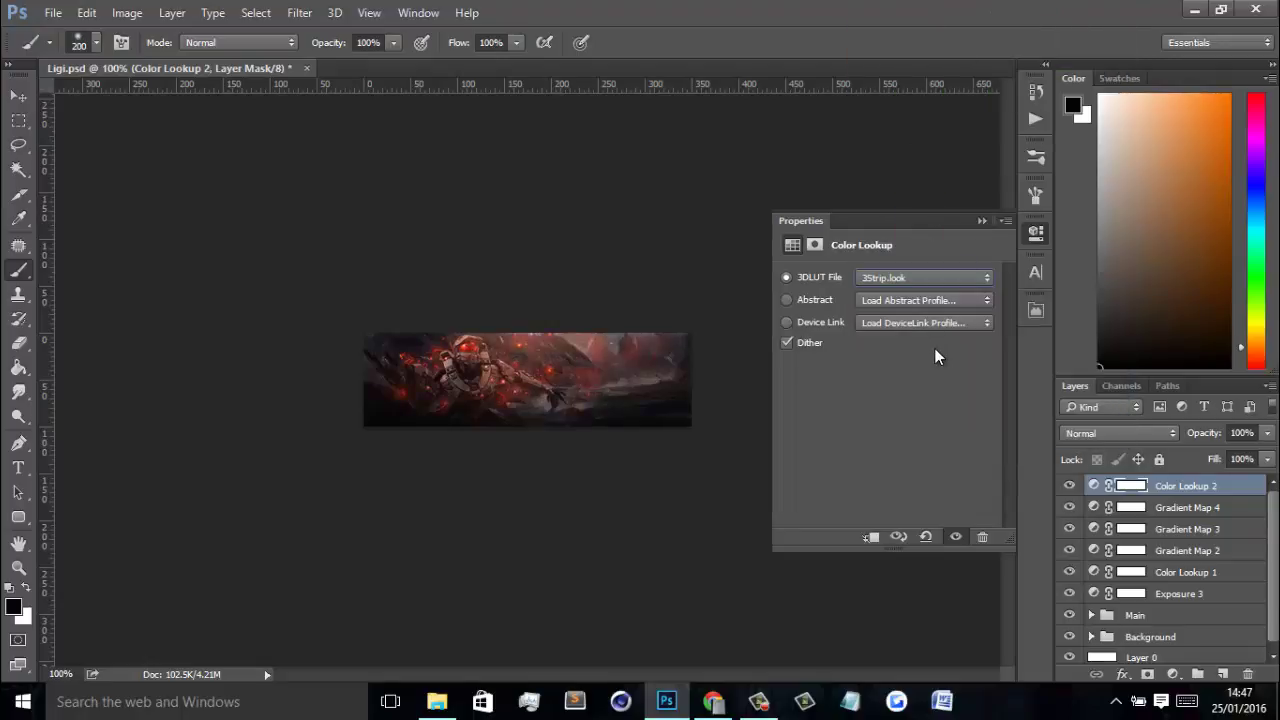
key(Down)
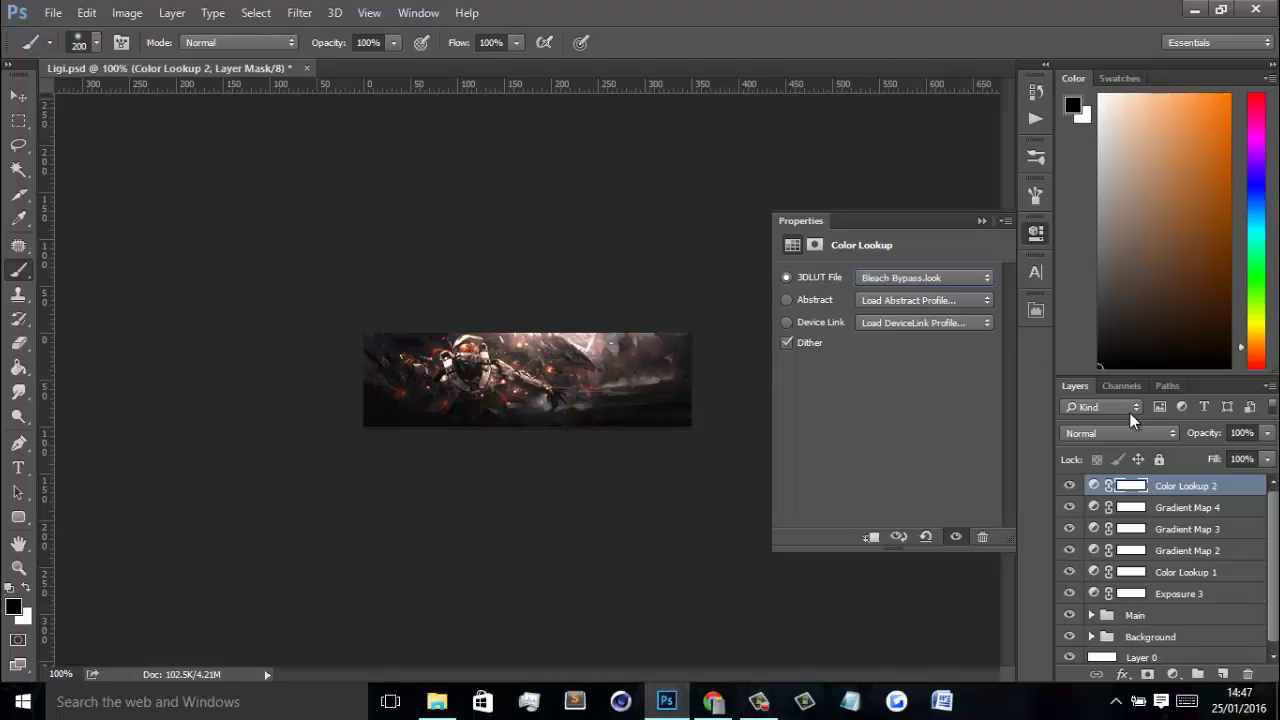
Step: Set the Bleach Bypass color lookup to Linear Dodge (Add) at 15% opacity and compare the banner with and without it
click(1133, 429)
click(1100, 209)
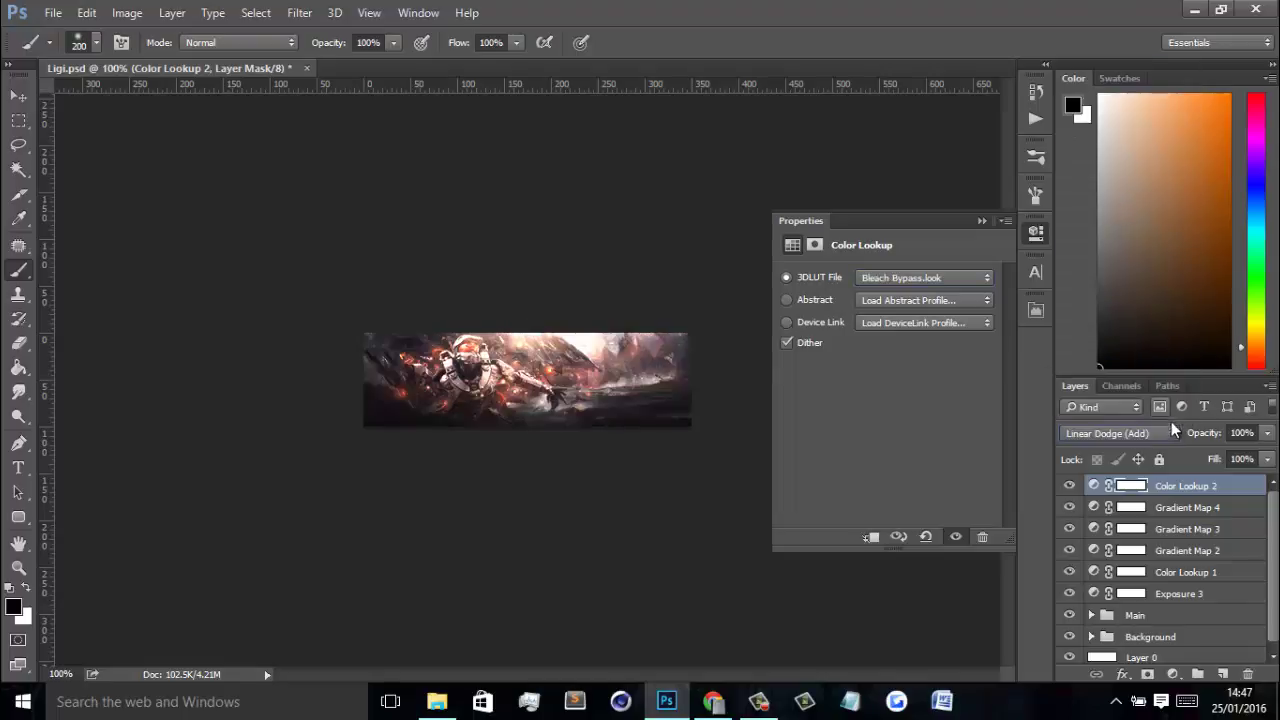
drag(1202, 434, 871, 457)
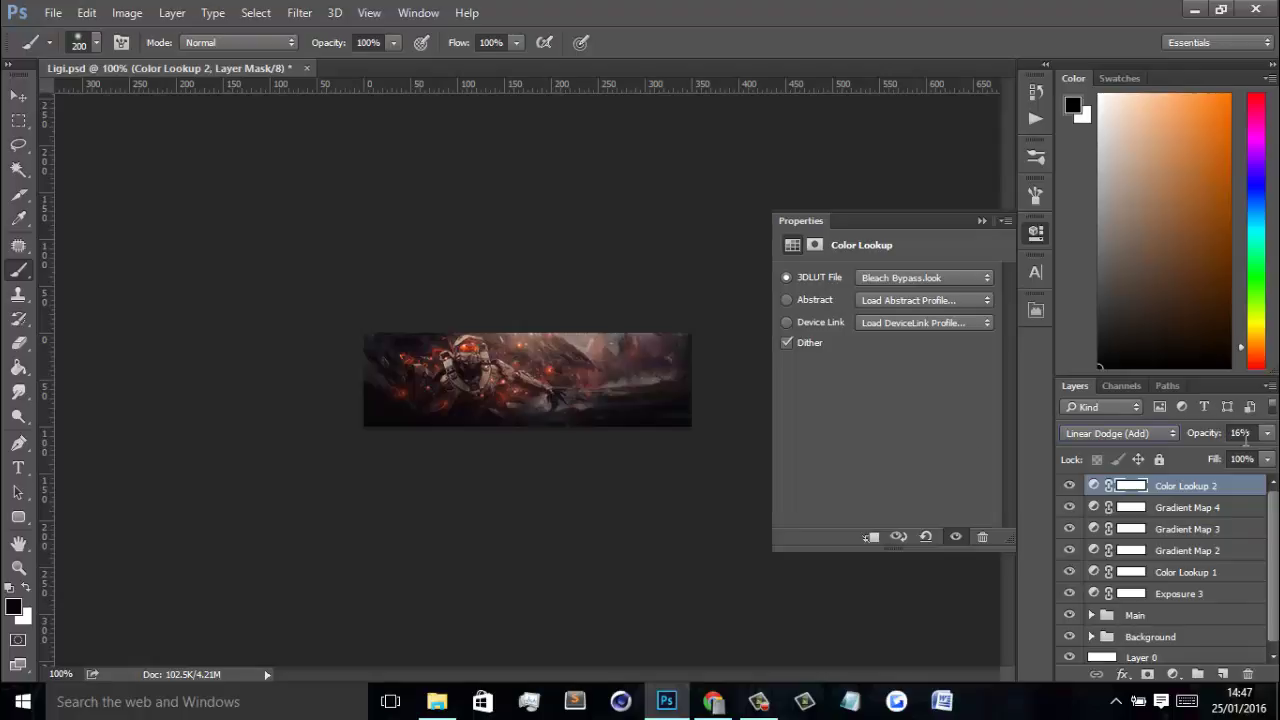
text(15)
key(Return)
click(1069, 485)
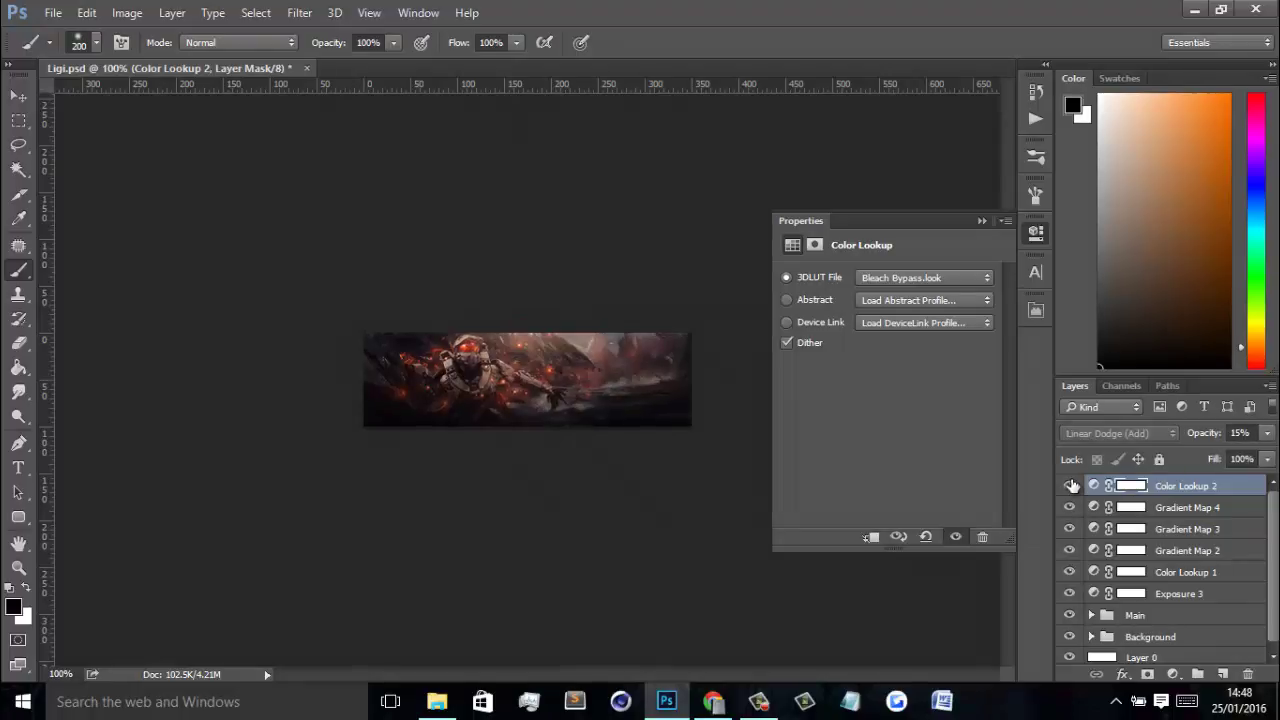
click(1069, 485)
Step: Add another Color Lookup adjustment on top using the Crisp_Warm.look 3D LUT and set its opacity to 15%
click(1172, 674)
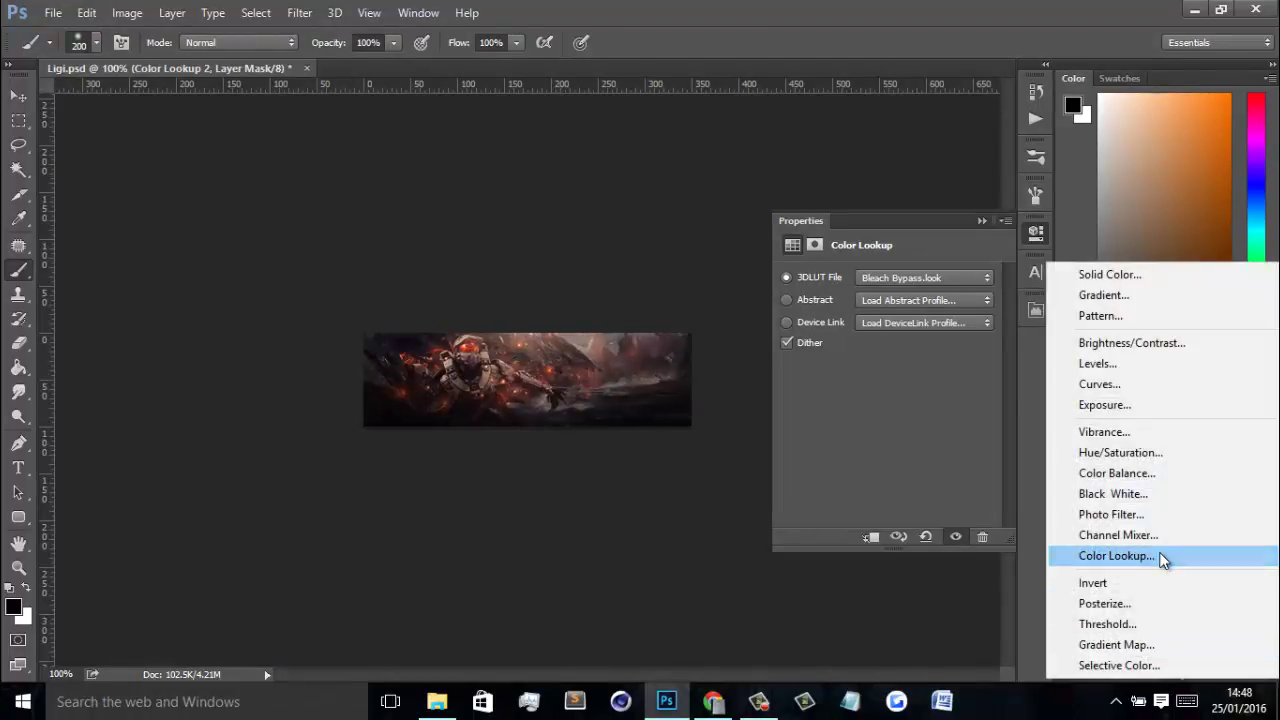
click(1165, 557)
click(905, 277)
click(928, 118)
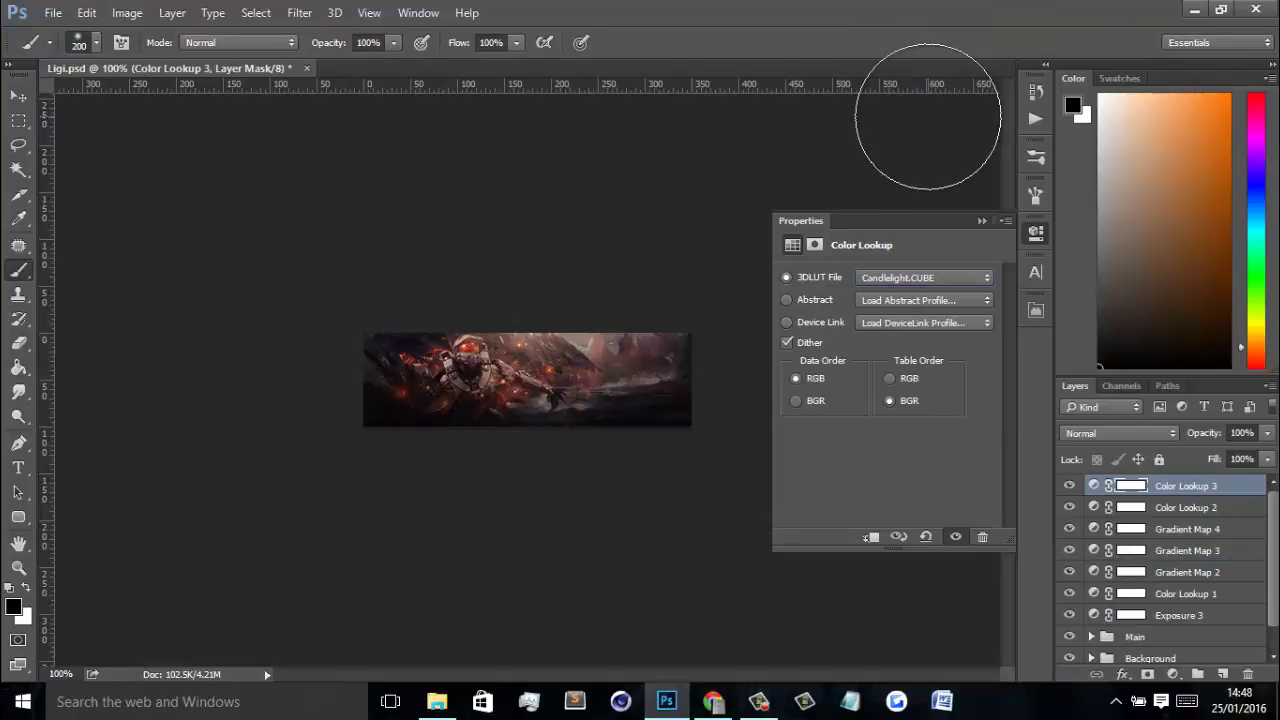
key(Down)
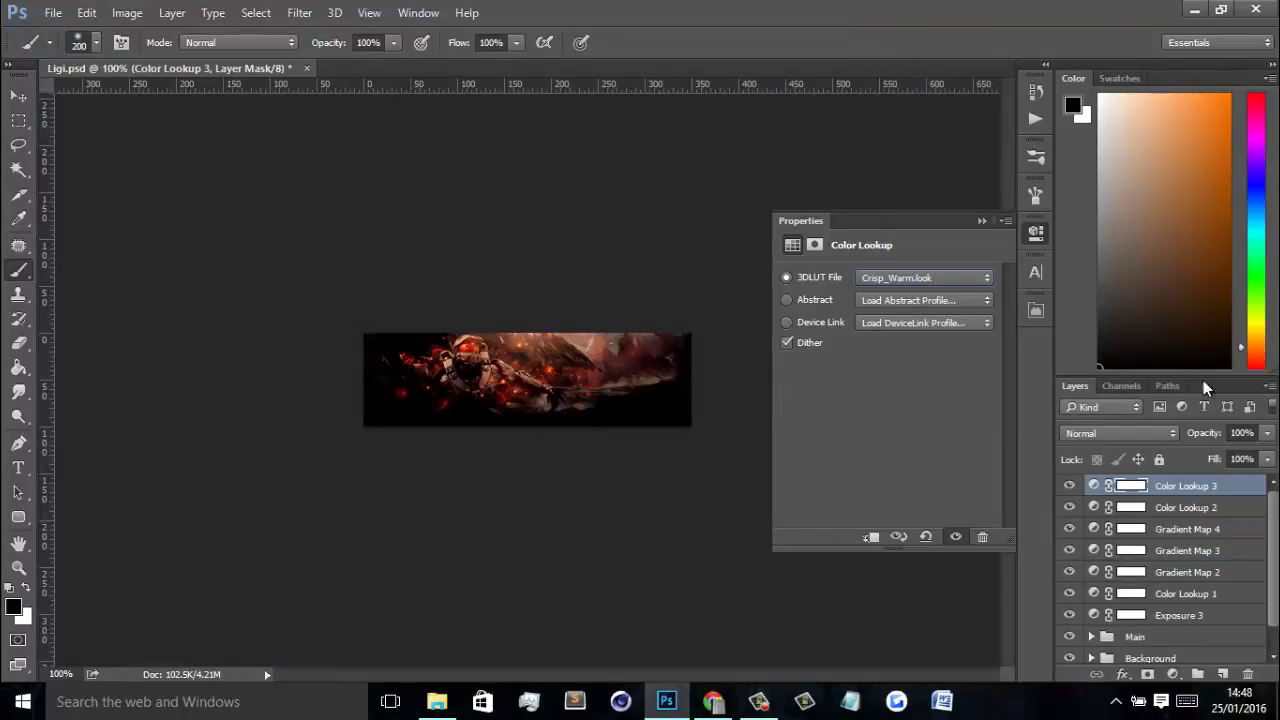
drag(1208, 440, 716, 458)
text(15)
key(Return)
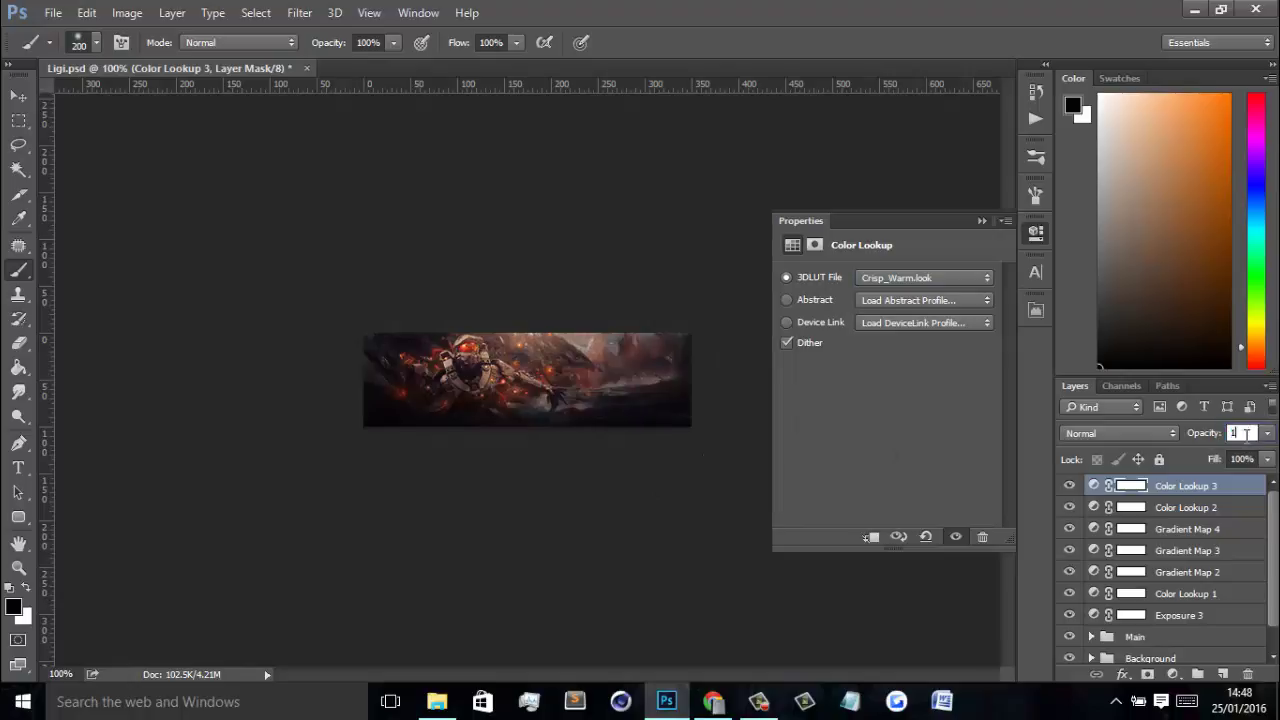
Step: Add a Color Lookup adjustment above Color Lookup 3 and load the Crisp_Winter.look 3D LUT
click(1174, 674)
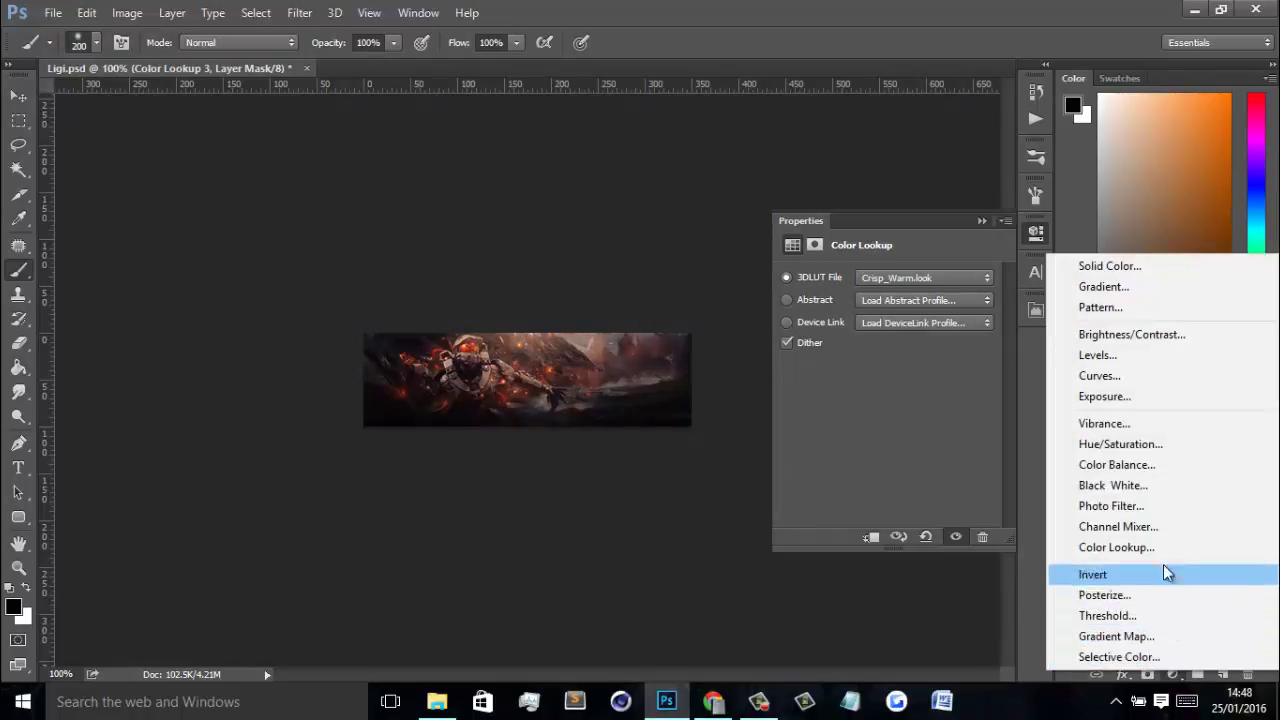
click(1162, 552)
click(922, 275)
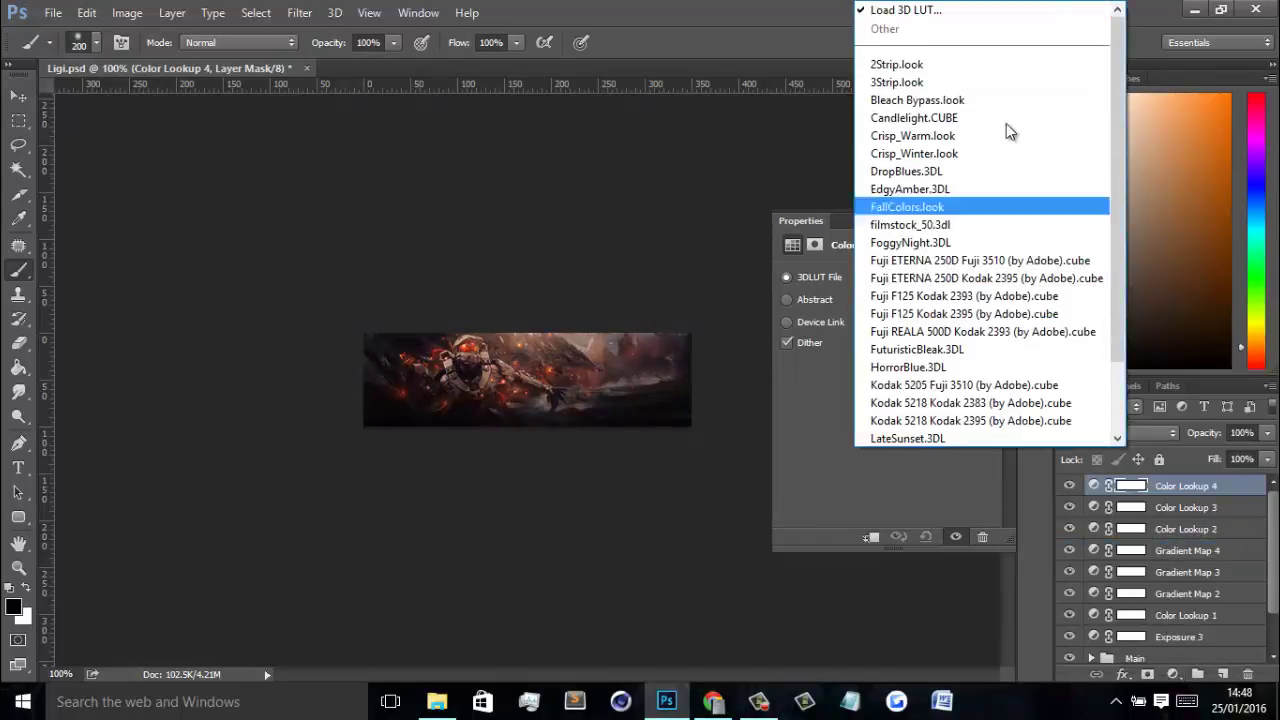
click(978, 154)
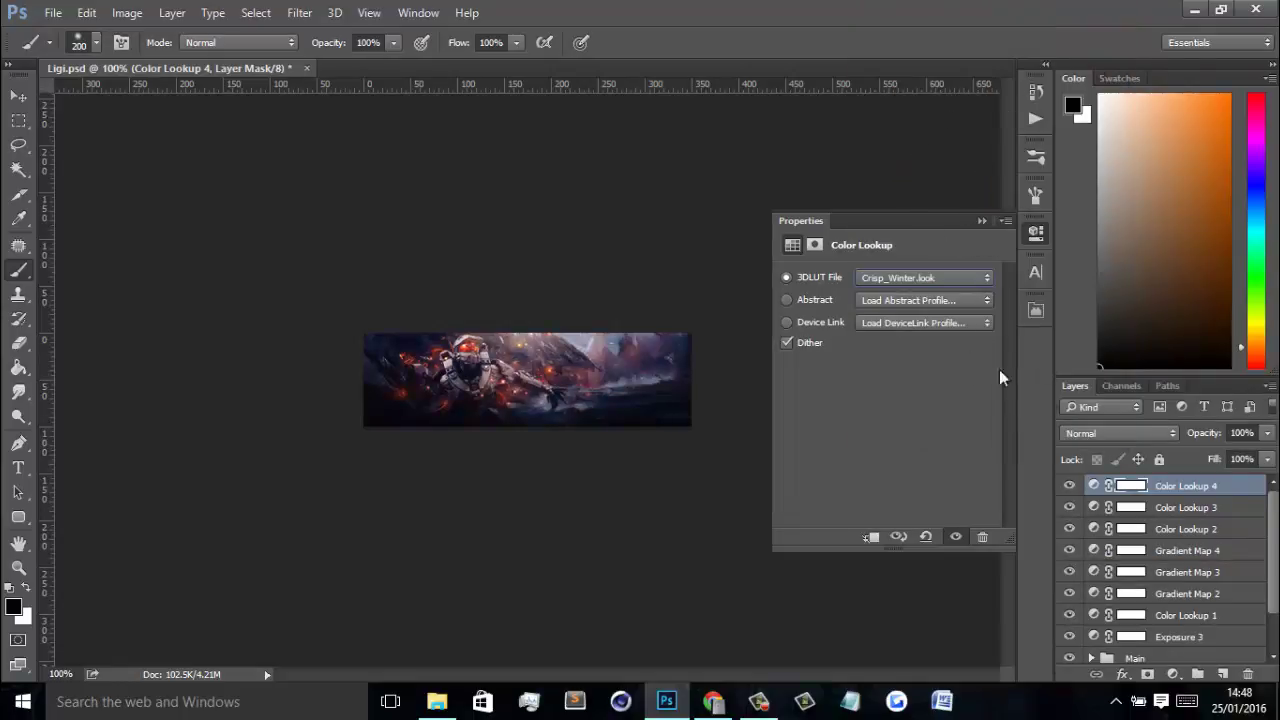
Step: Try Screen blending on the Crisp_Winter color lookup, settling on Normal mode with 25% opacity
click(1097, 432)
click(1062, 179)
key(Down)
drag(1203, 437, 759, 458)
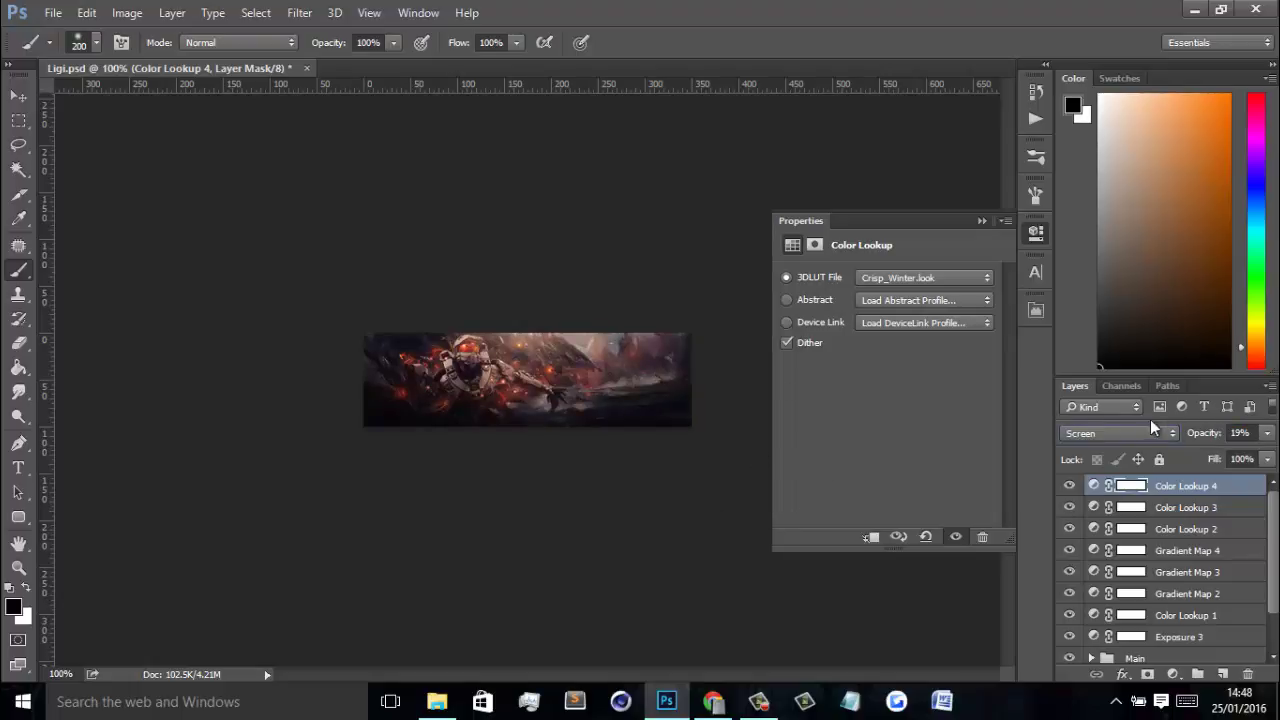
click(1240, 437)
text(25)
key(Return)
Step: Add a Color Lookup adjustment above Color Lookup 4 and load the EdgyAmber.3DL 3D LUT
click(1173, 674)
click(1118, 543)
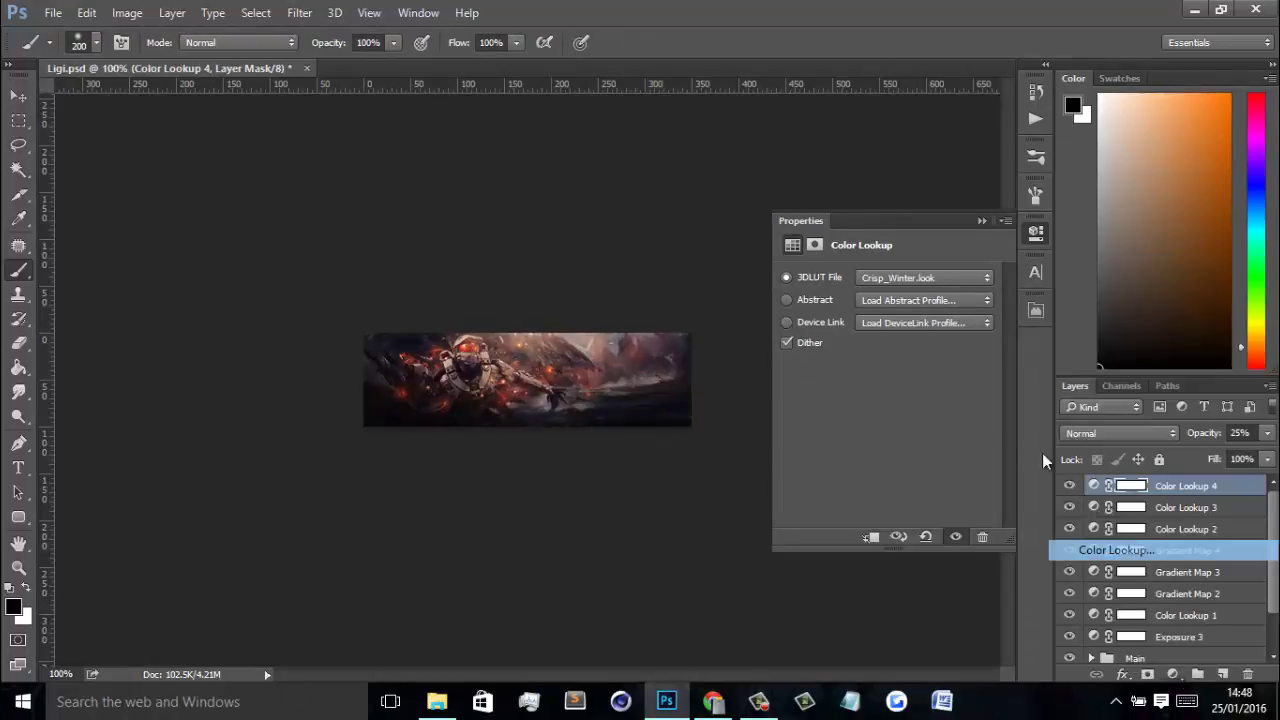
click(925, 277)
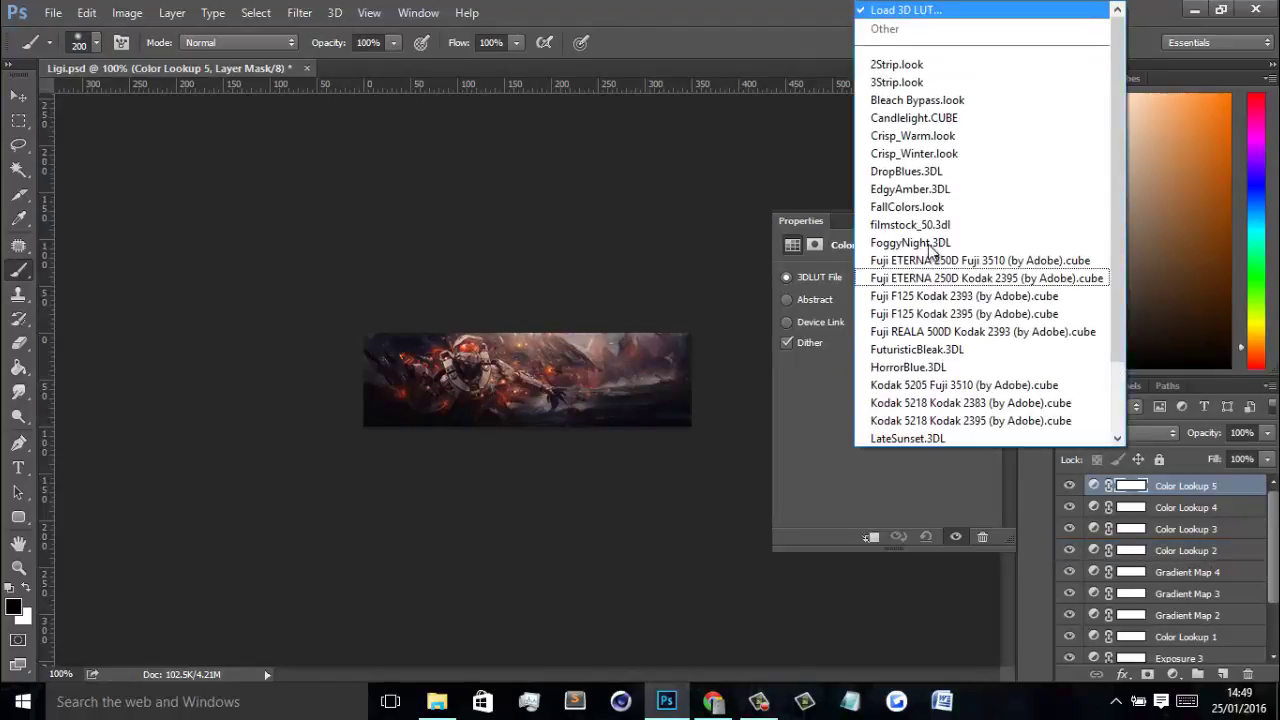
click(936, 189)
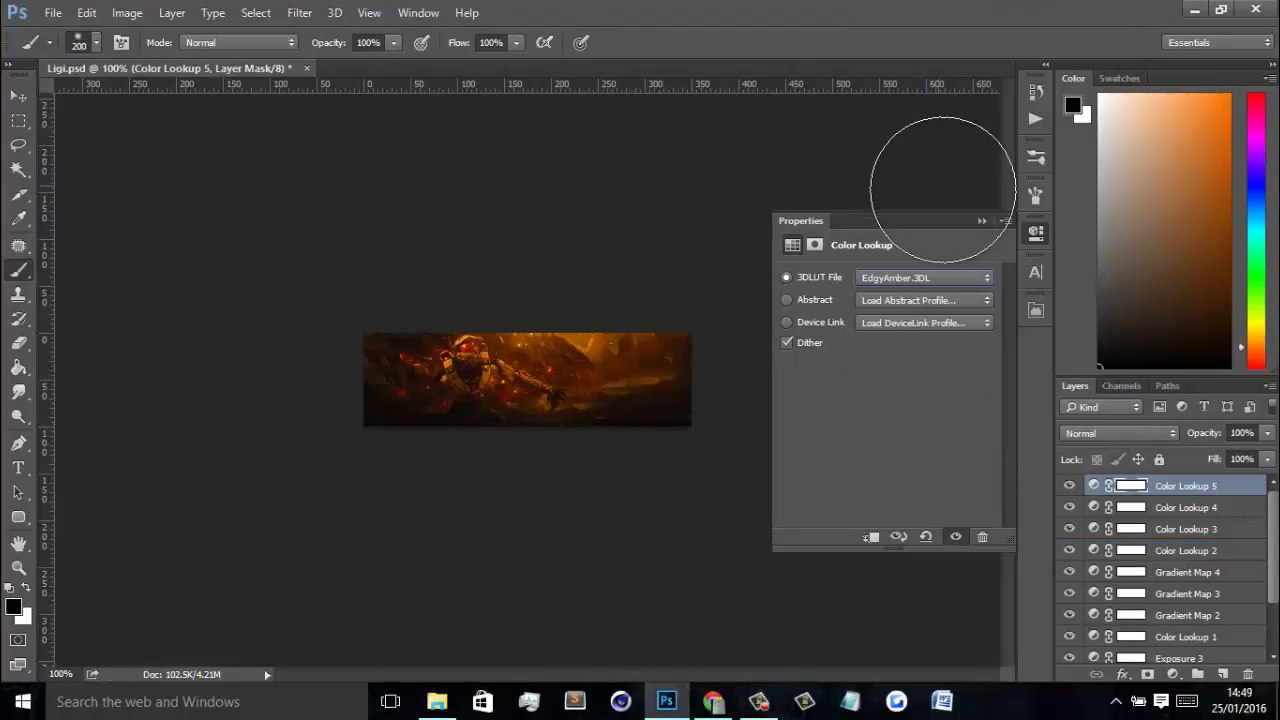
Step: Set the EdgyAmber color lookup's blend mode to Soft Light and lower its opacity
click(1170, 434)
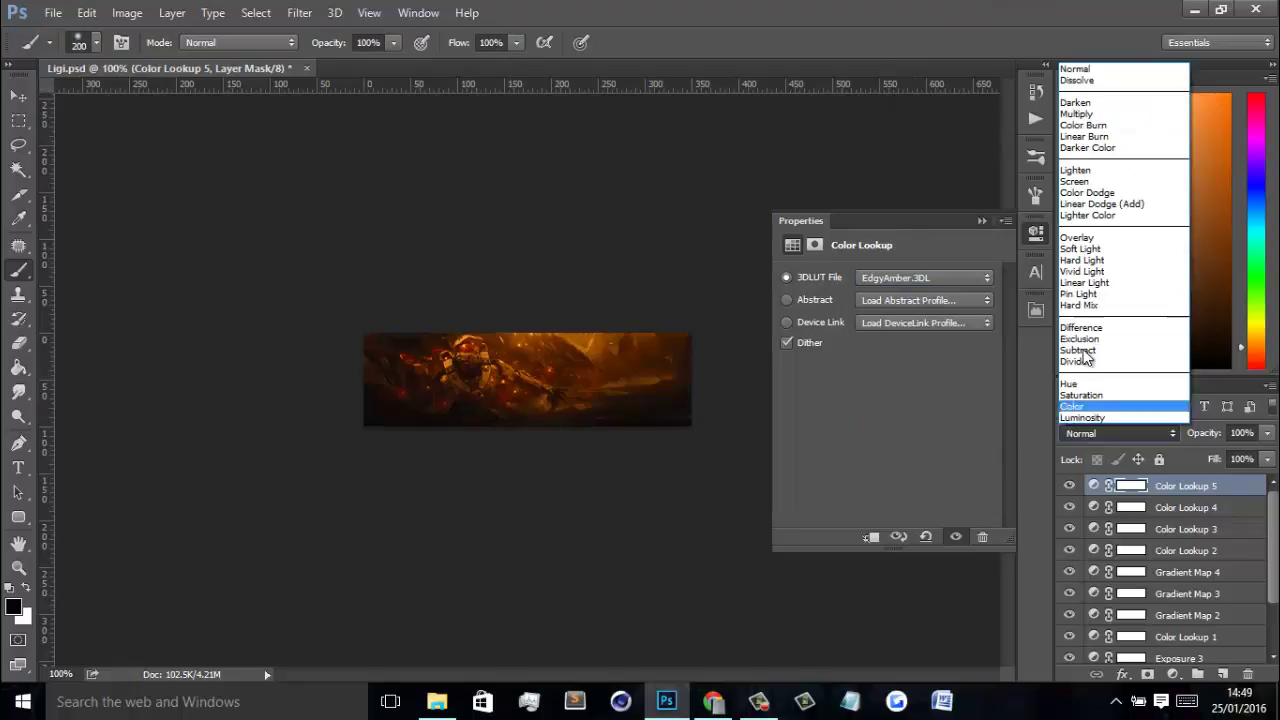
click(1079, 249)
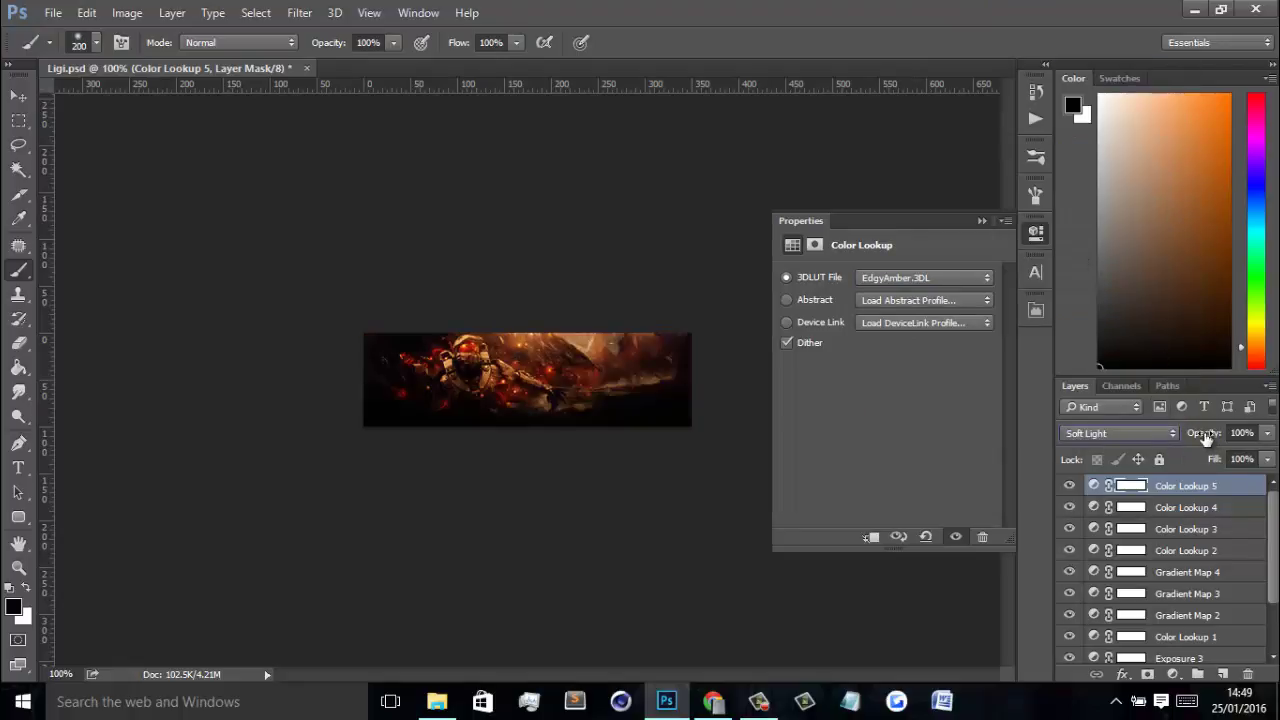
drag(1205, 437, 834, 474)
key(Return)
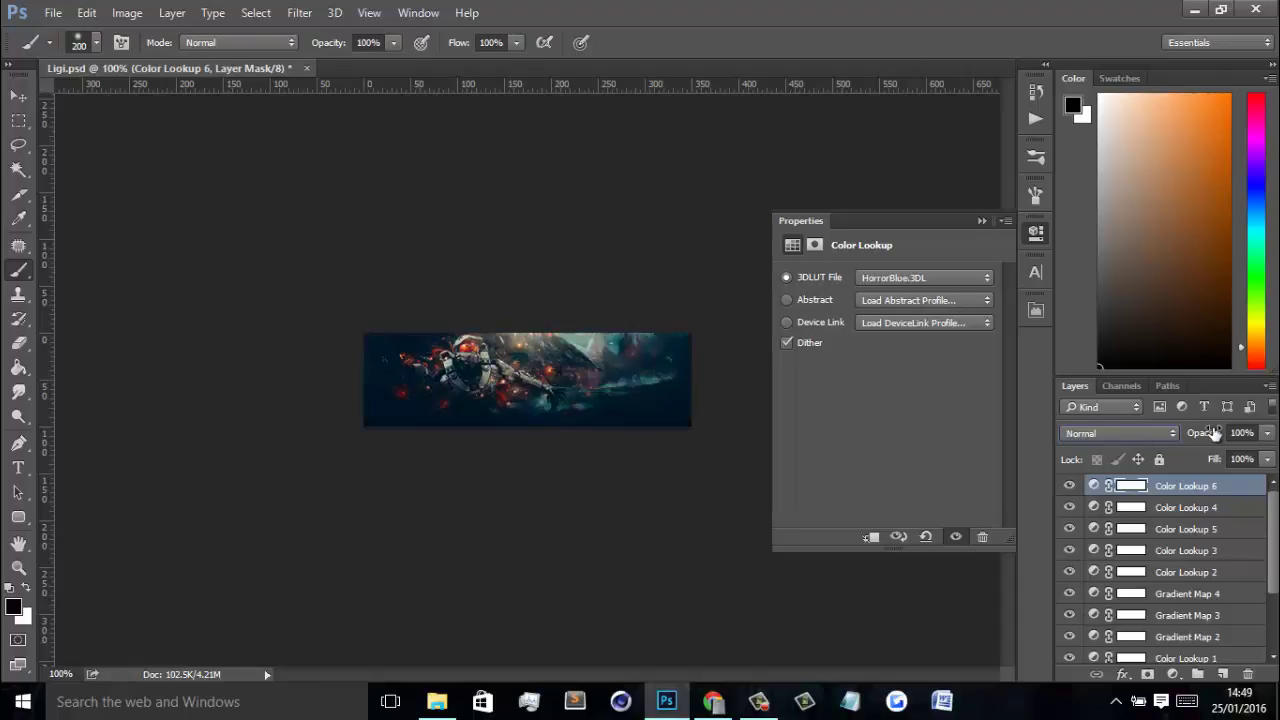
Step: Test a lower opacity on the HorrorBlue color lookup, restore it to 100%, and set its blend mode to Linear Dodge (Add)
drag(1215, 432, 880, 443)
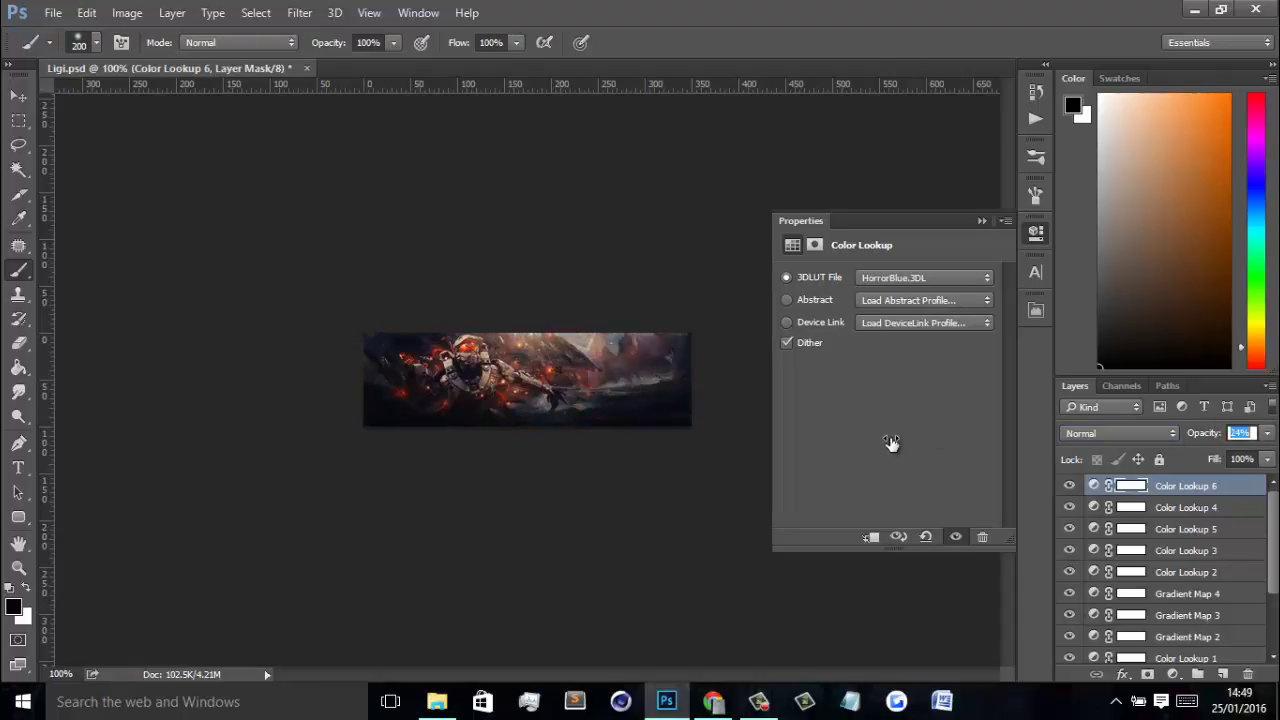
drag(983, 449, 1190, 455)
click(1153, 437)
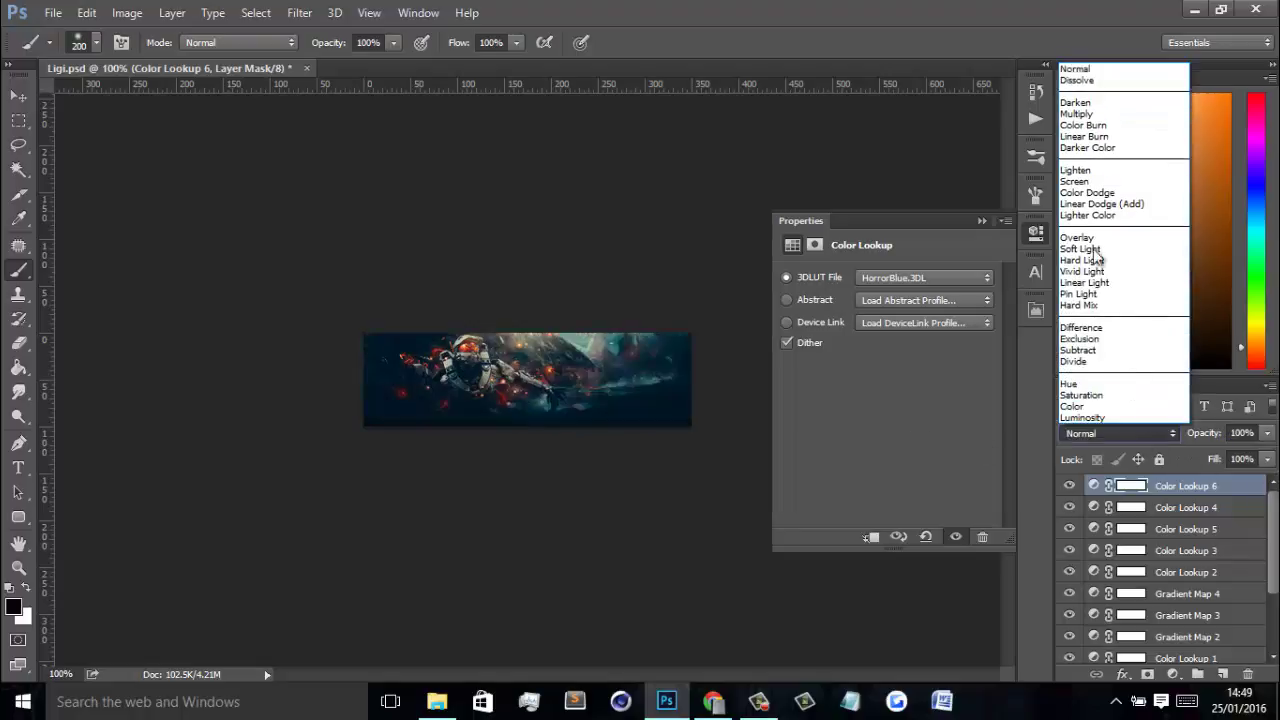
click(1090, 170)
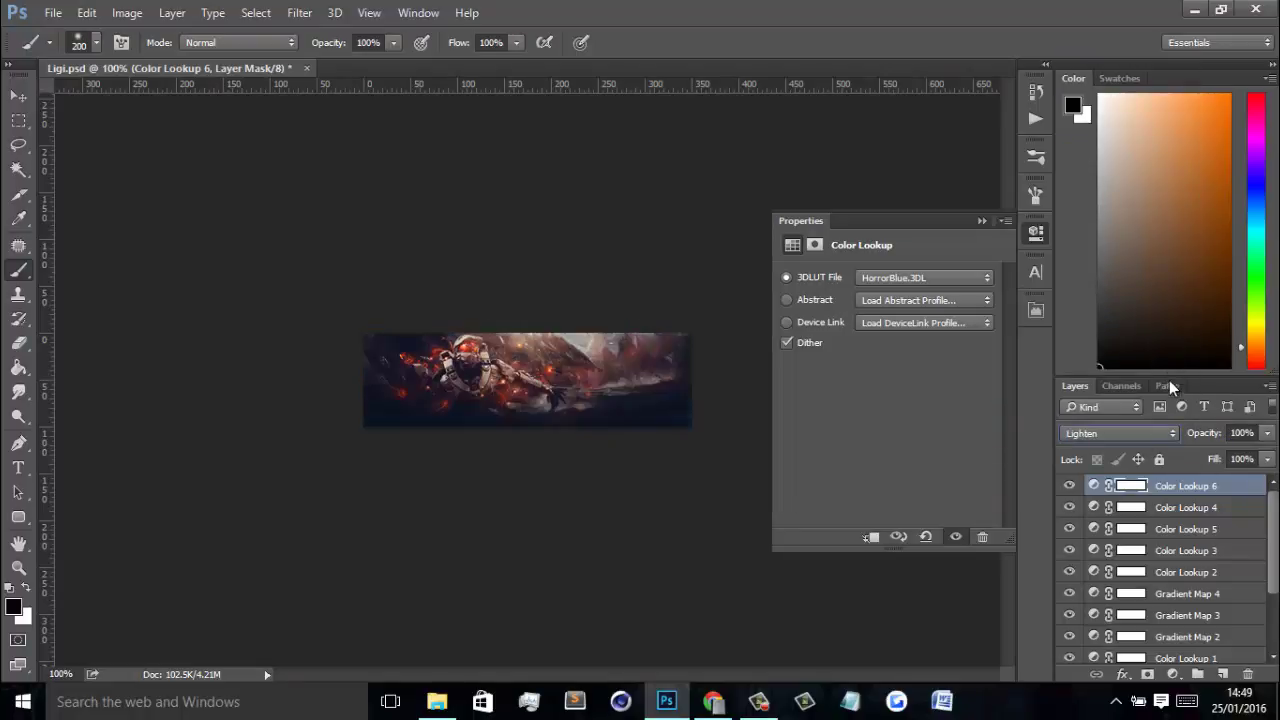
key(Down)
key(Down)
key(Down)
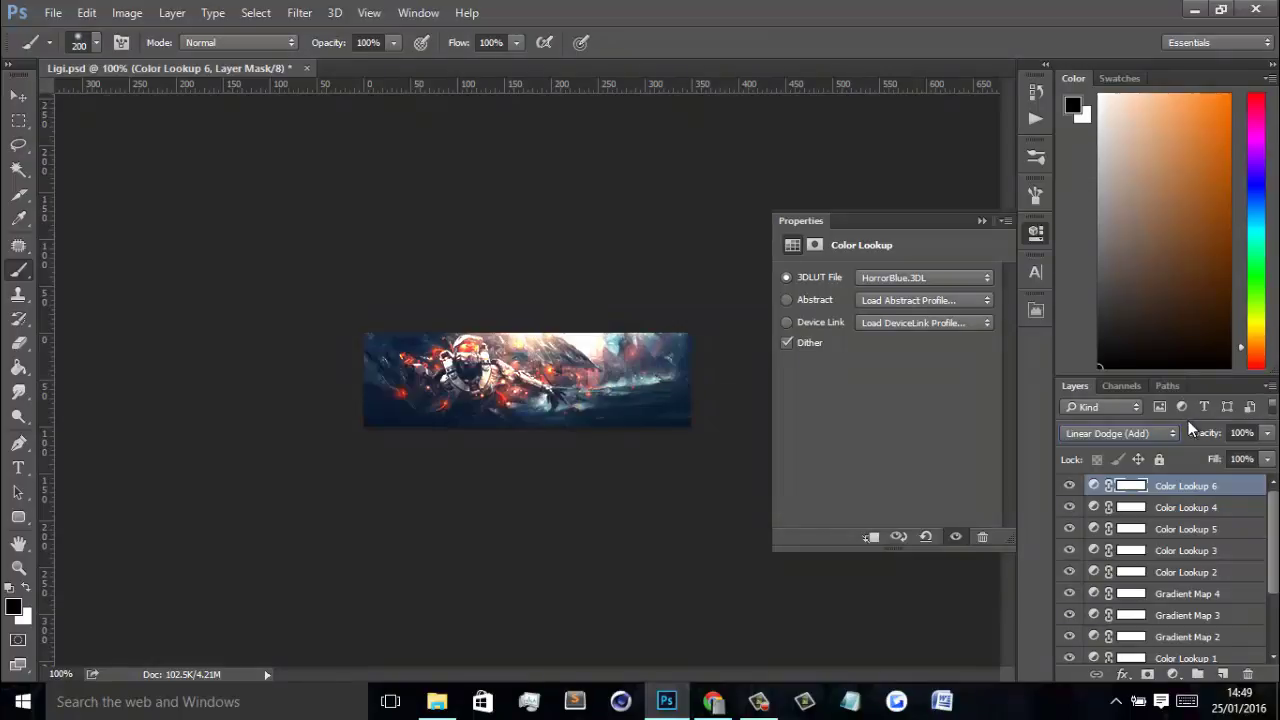
Step: Lower the HorrorBlue color lookup's opacity to 15%
drag(1203, 432, 946, 449)
double_click(1240, 432)
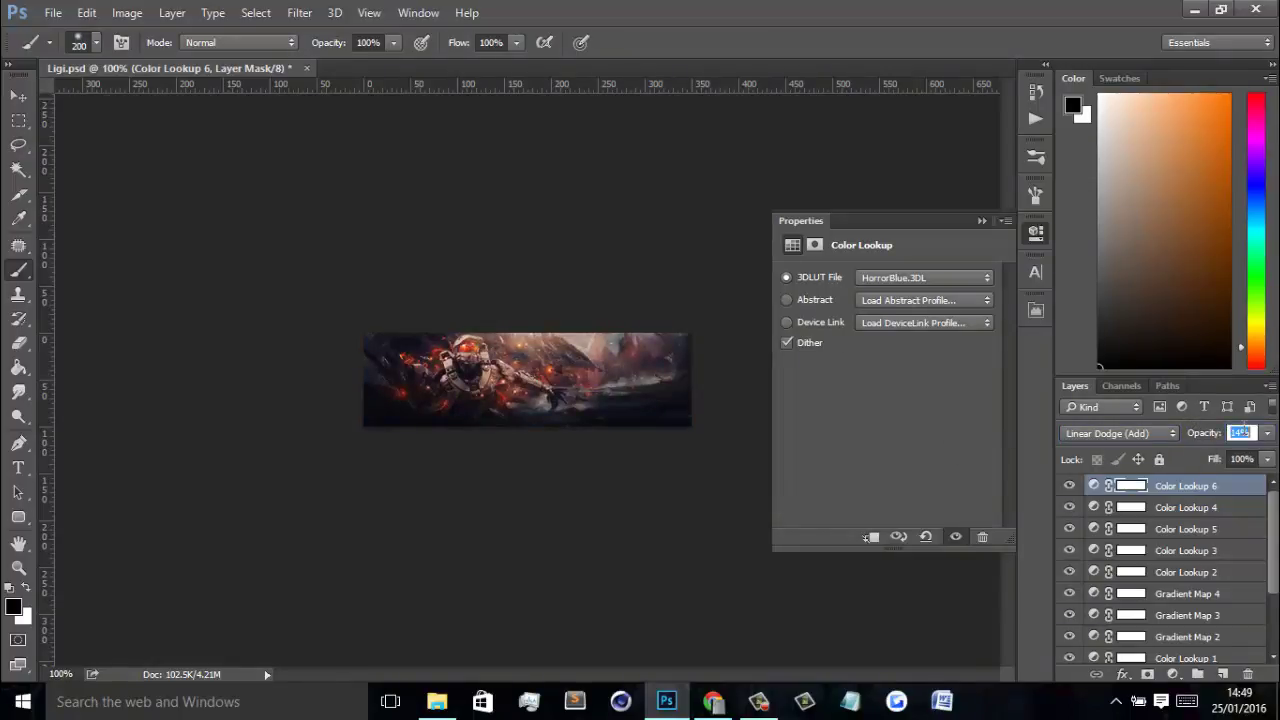
text(15)
key(Return)
Step: Add a Color Lookup adjustment above Color Lookup 6 using the Kodak 5205 Fuji 3510 (by Adobe).cube 3D LUT
click(1173, 674)
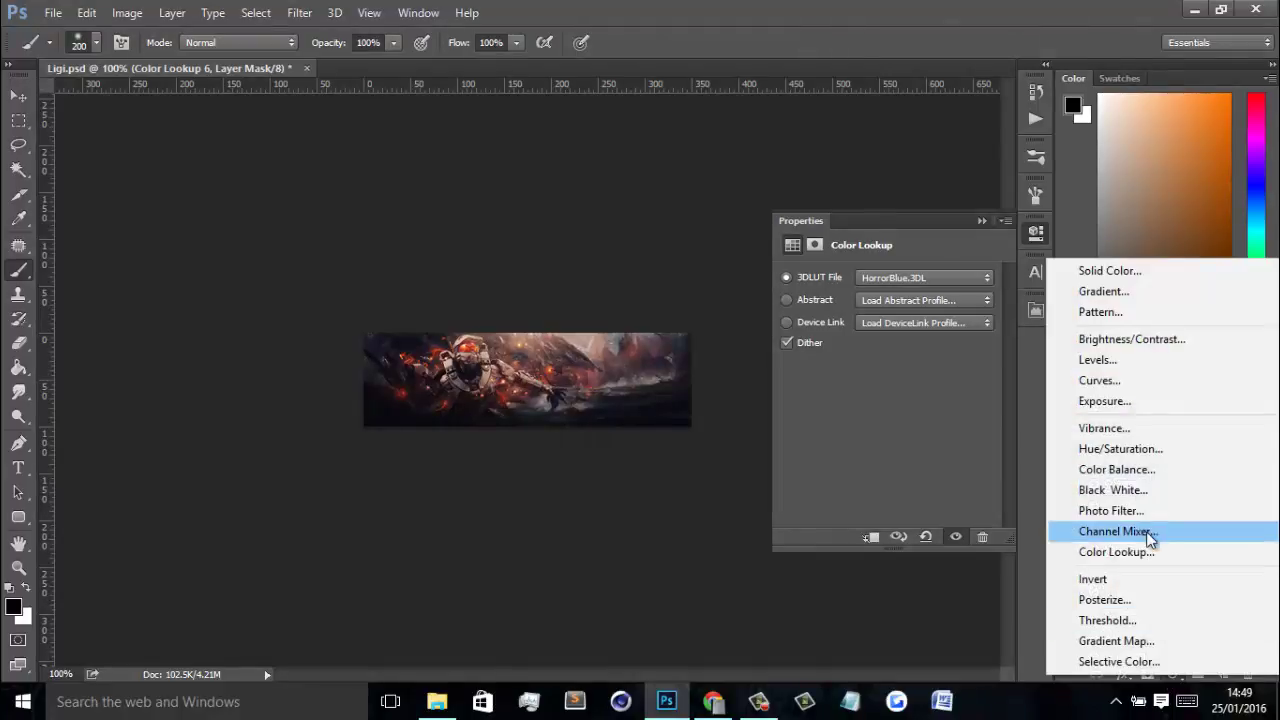
click(1133, 549)
click(913, 277)
scroll(940, 285, down, 2)
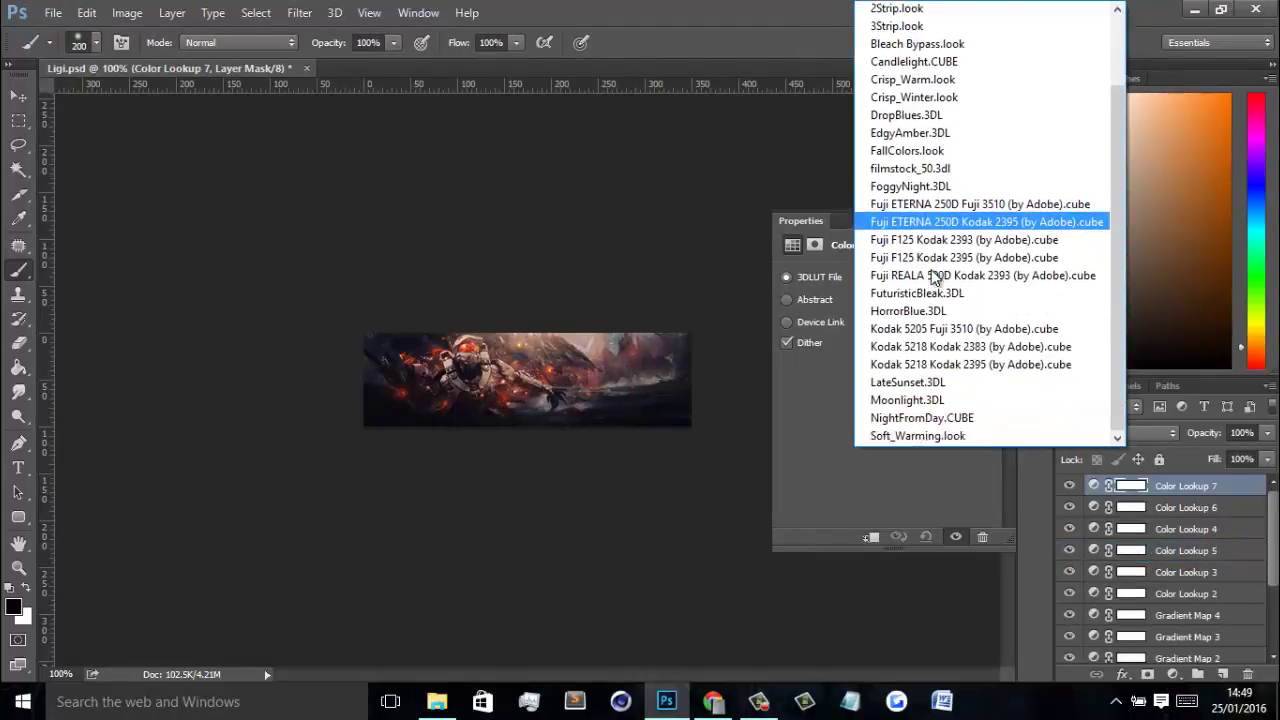
click(966, 296)
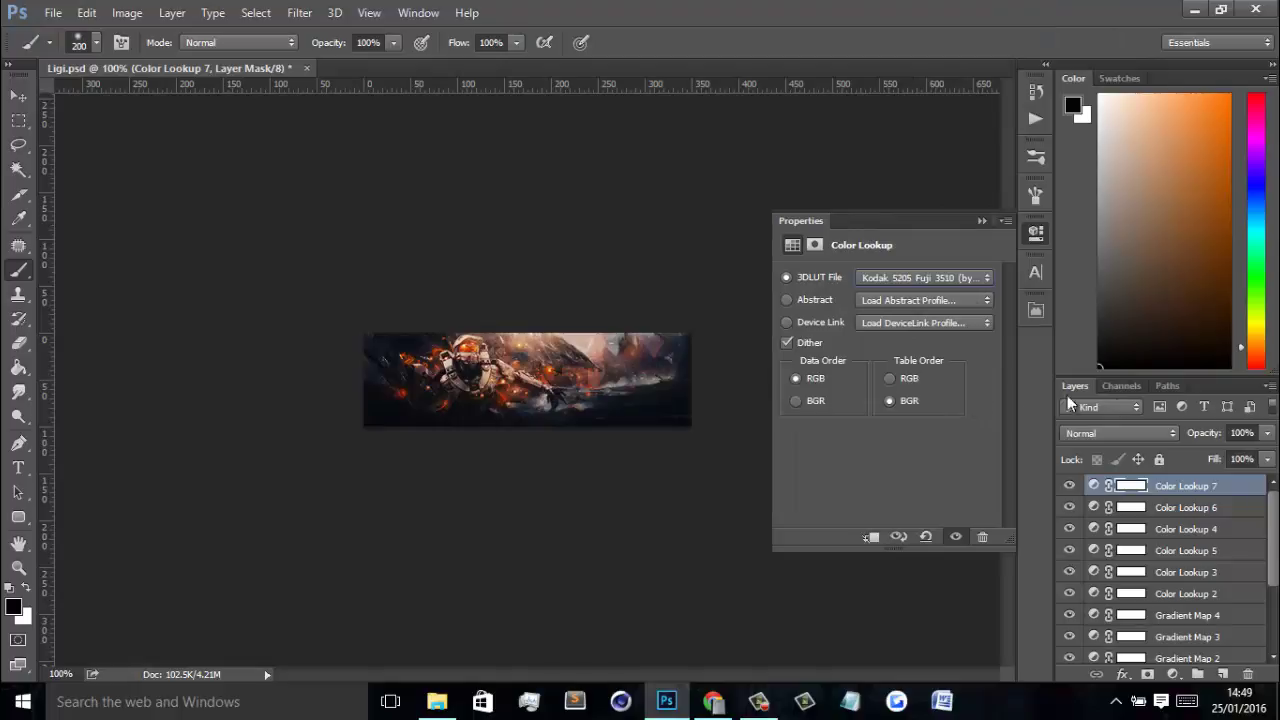
Step: Set the Kodak 5205 Fuji 3510 color lookup's opacity to 35% and hide the layer to compare its effect
click(1240, 432)
text(35)
key(Return)
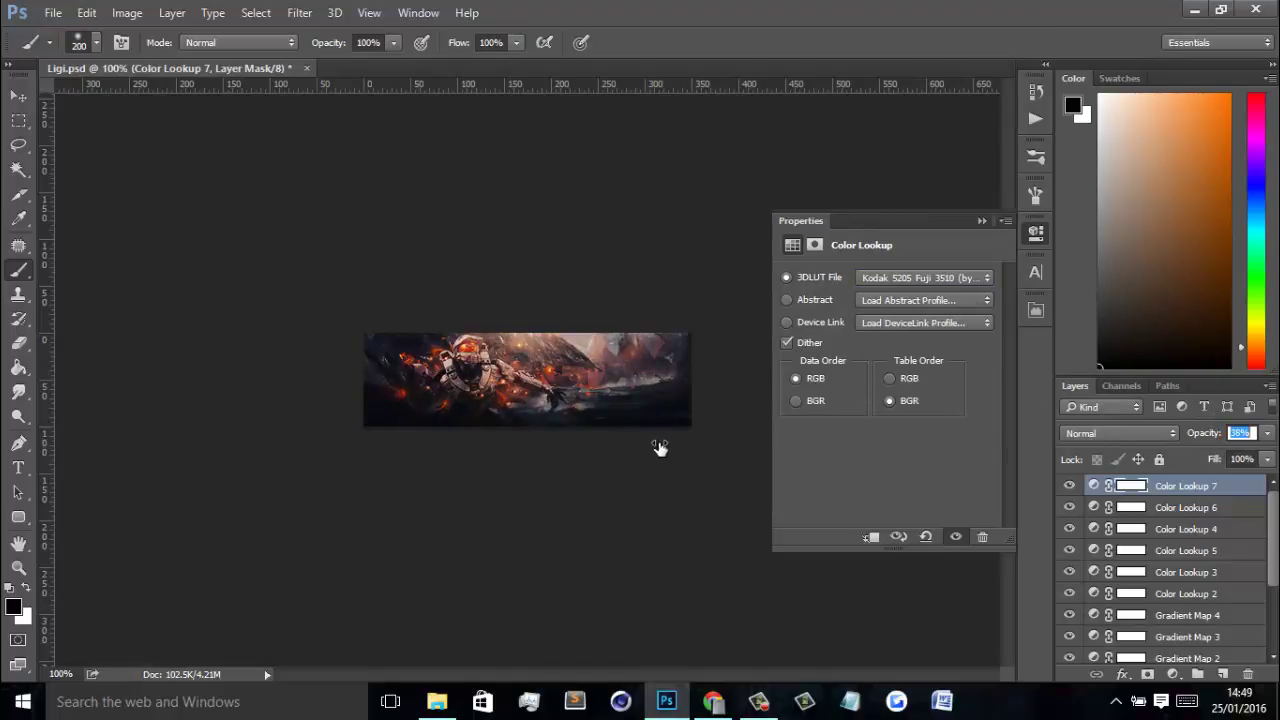
scroll(1240, 430, down, 1)
click(1070, 485)
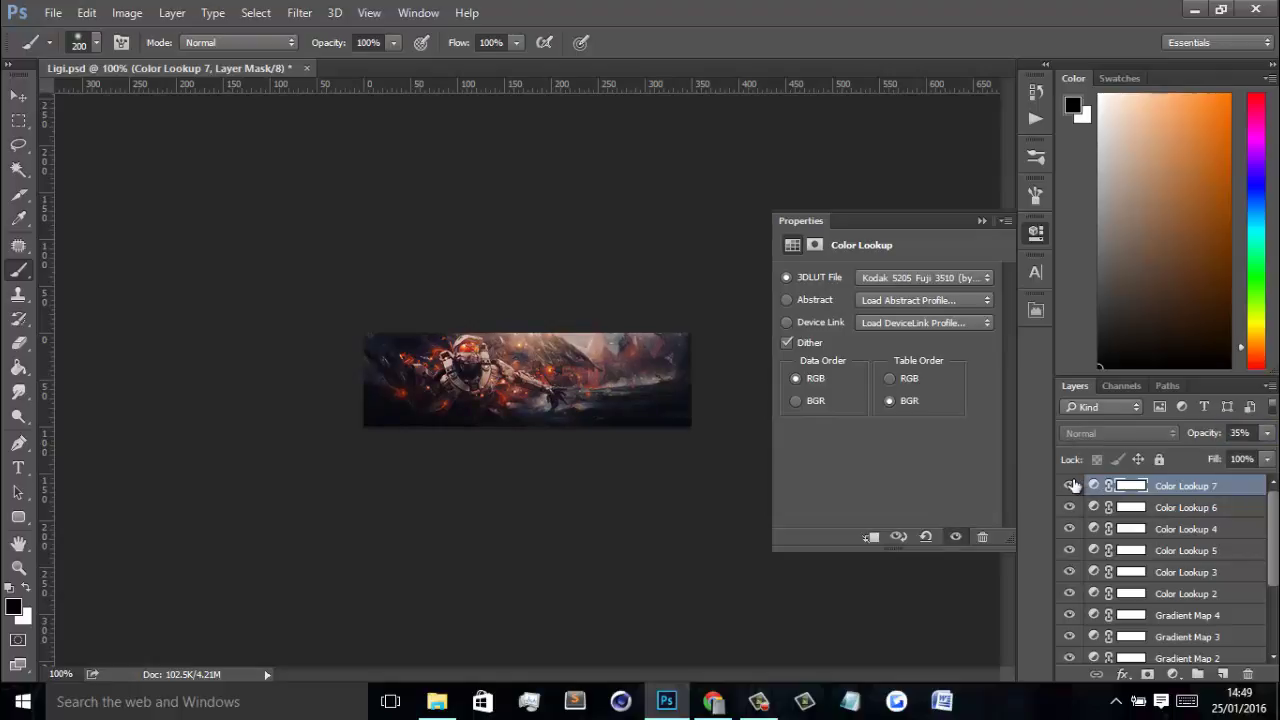
Step: Toggle the visibility of Color Lookup 7 to compare the banner with and without it, leaving the layer shown
click(1070, 485)
click(1070, 485)
click(1070, 485)
click(1070, 485)
click(1070, 485)
Step: Try a Gradient Map adjustment above Color Lookup 7 and undo it
click(1173, 674)
click(1166, 637)
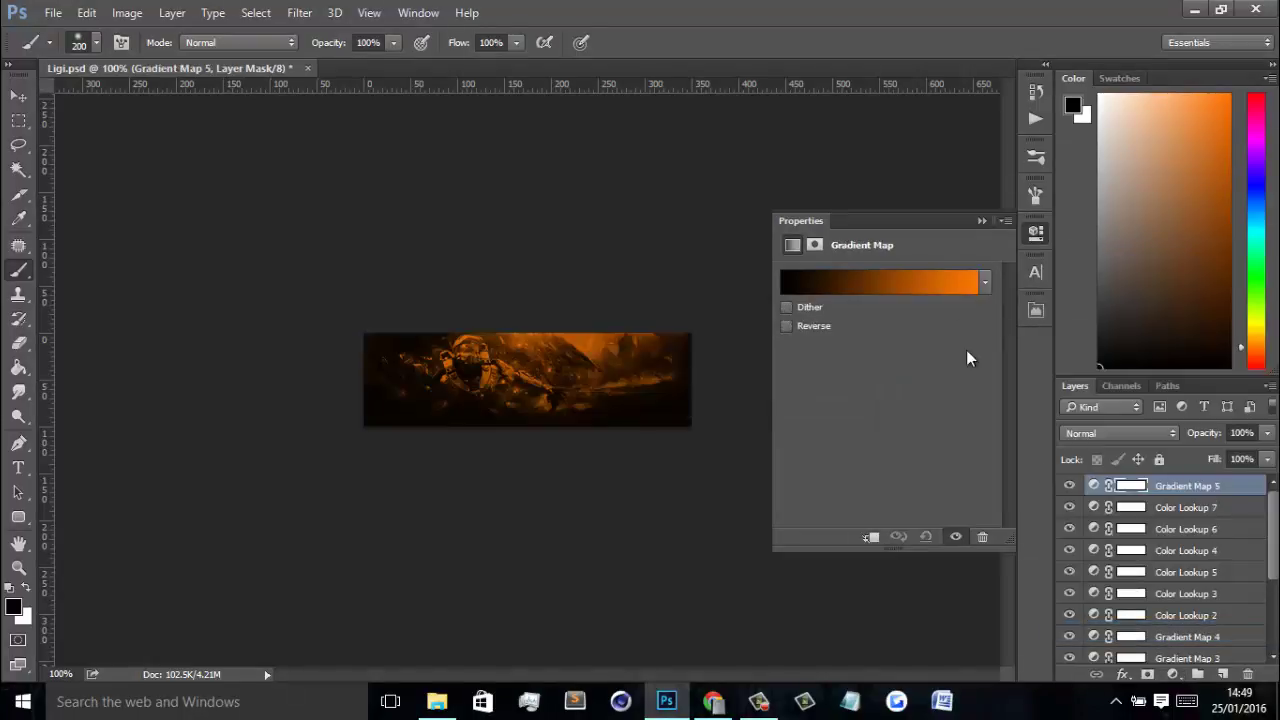
key(ctrl+z)
Step: Add a Color Lookup adjustment above Color Lookup 7 using the Soft_Warming.look 3D LUT, and set its opacity to 10%
click(1173, 674)
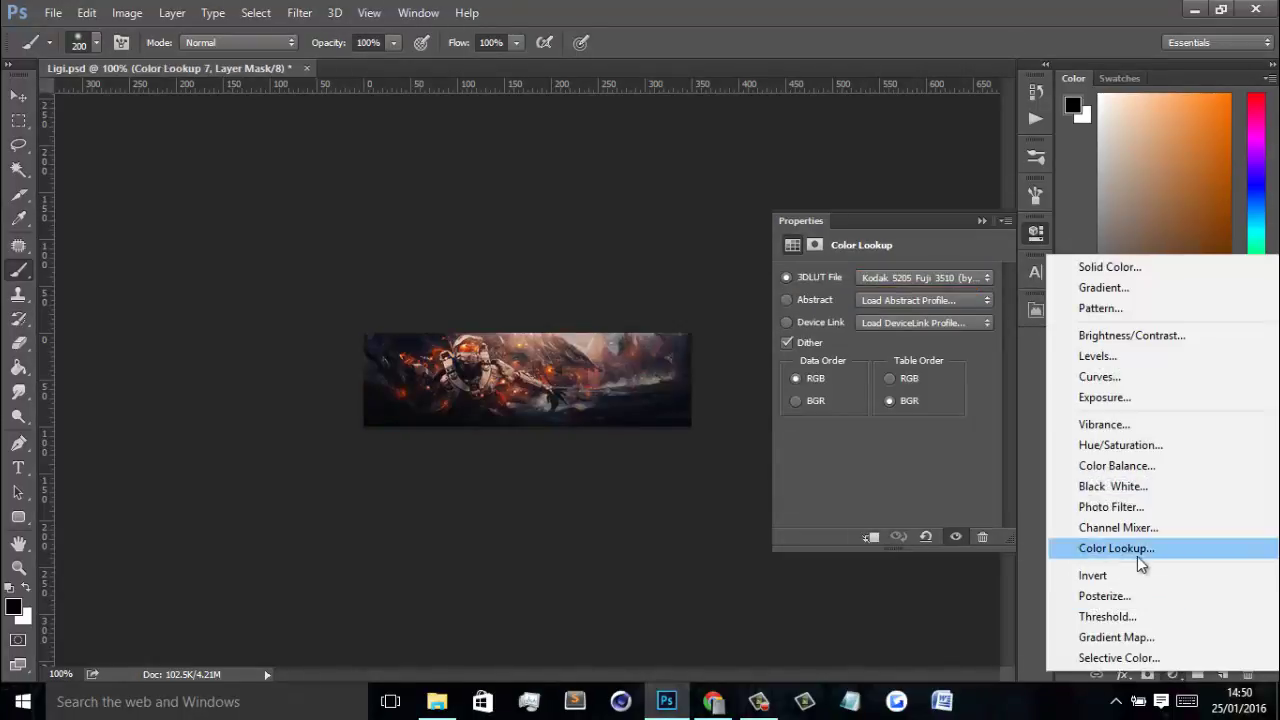
click(1137, 553)
click(931, 277)
scroll(975, 330, down, 3)
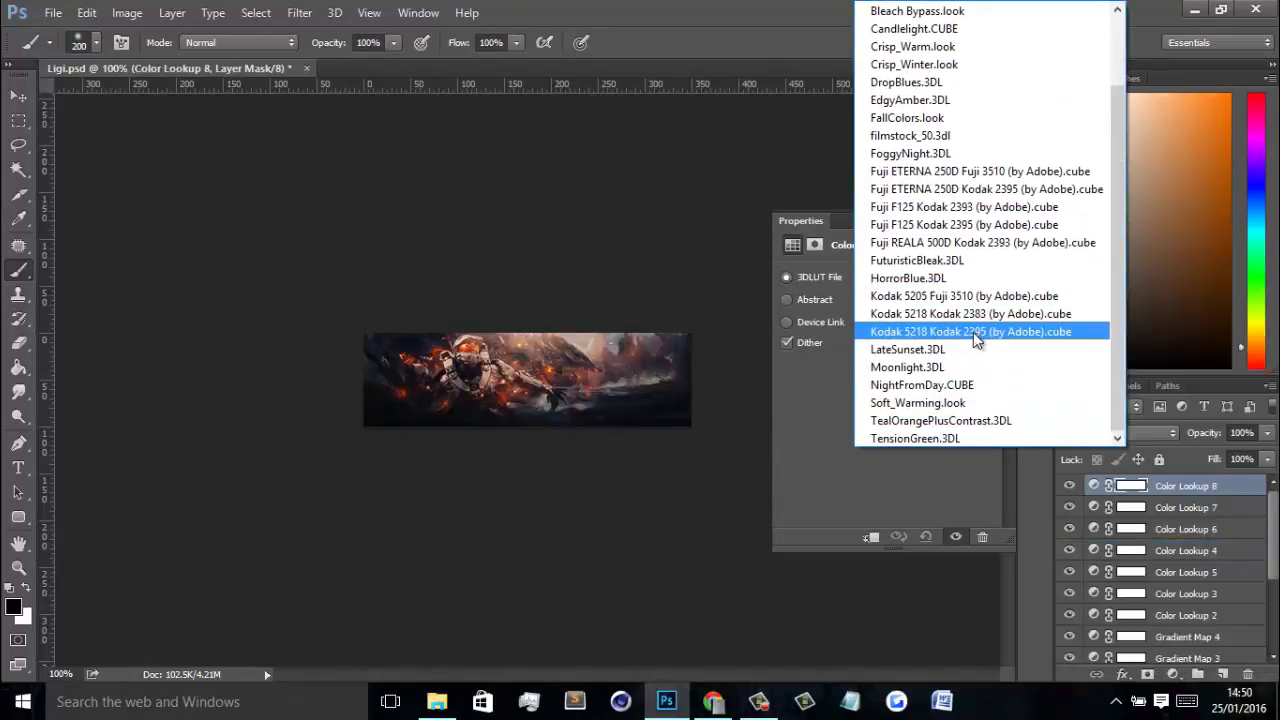
click(975, 348)
key(Down)
key(Down)
key(Down)
key(Down)
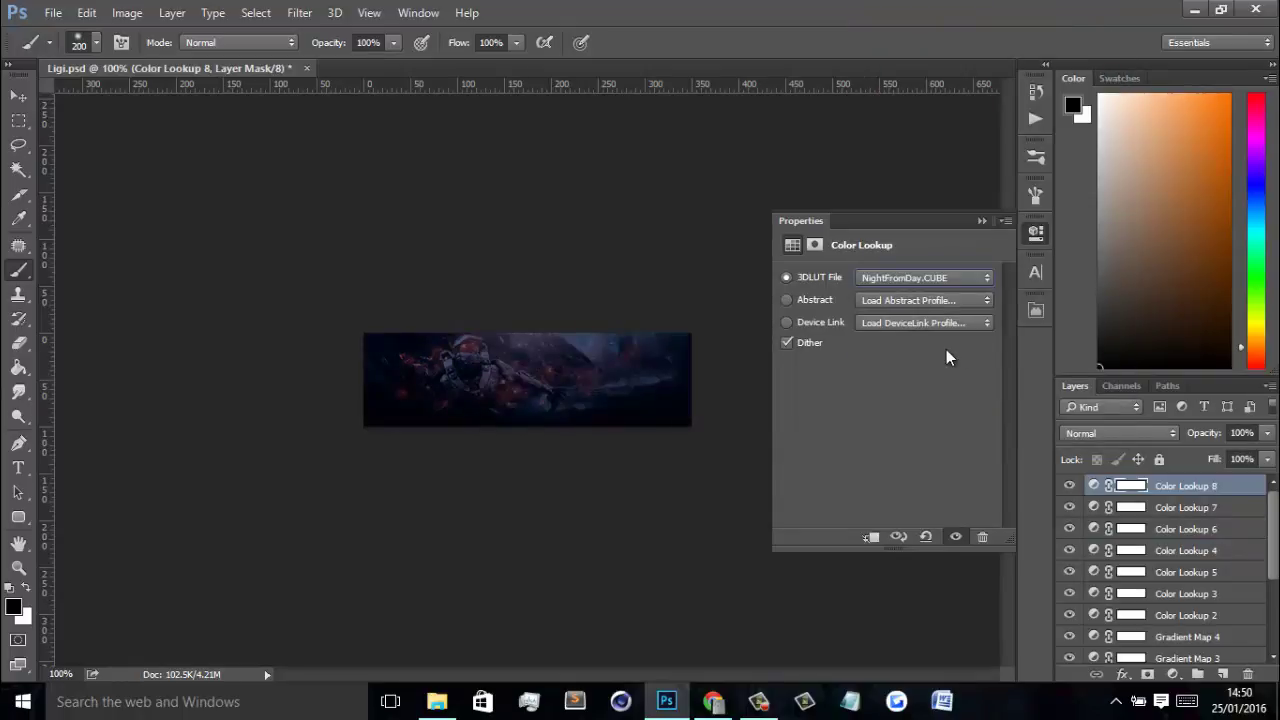
key(Down)
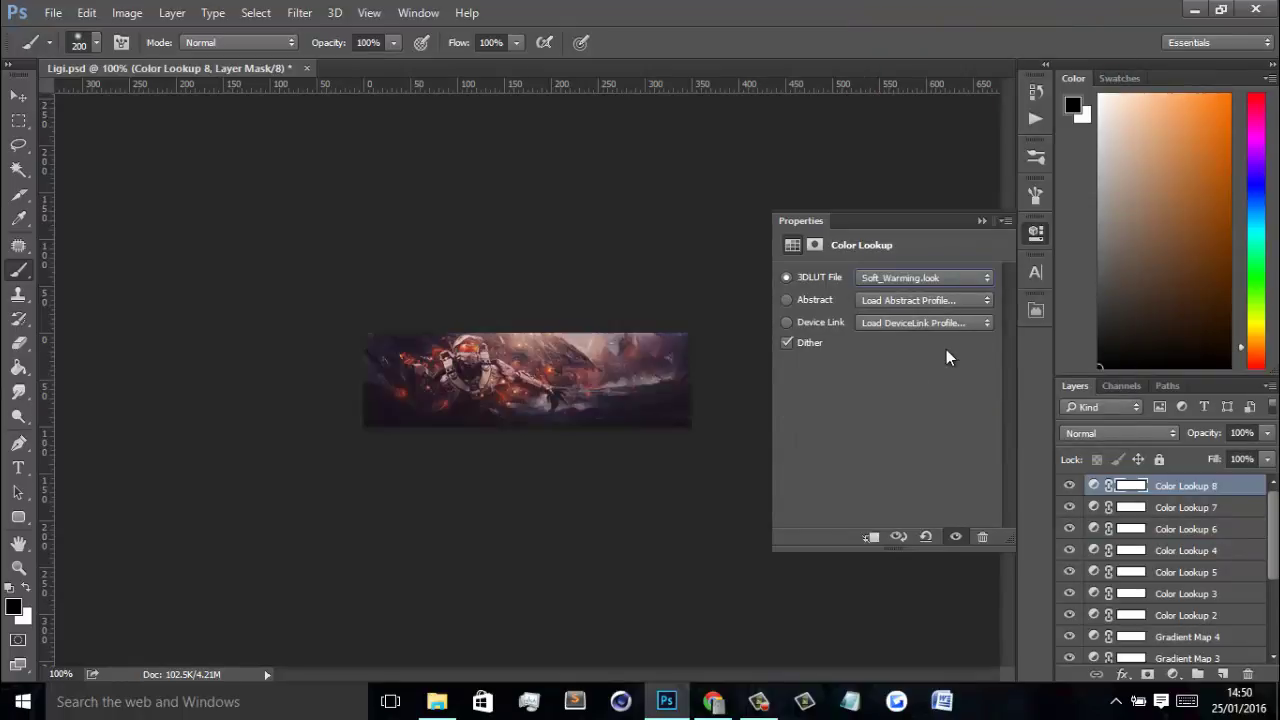
drag(1206, 436, 829, 456)
text(10)
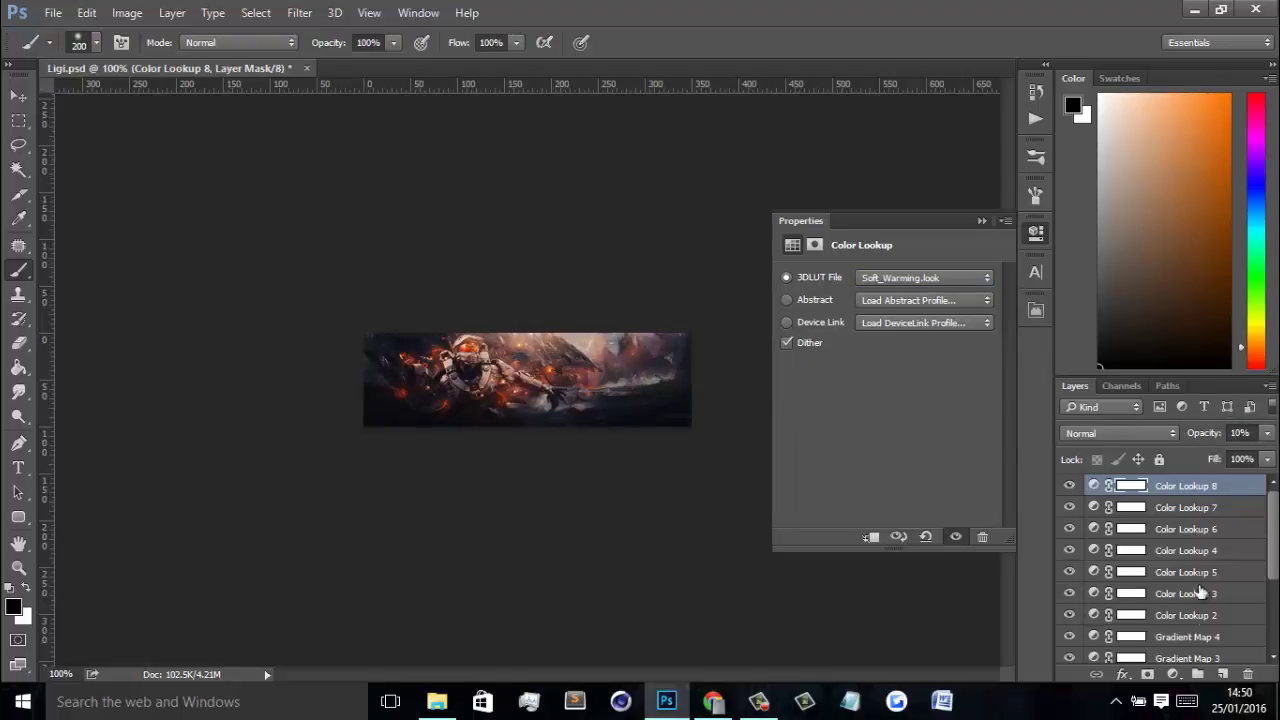
Step: Add another Color Lookup adjustment above Color Lookup 8 using the TealOrangePlusContrast 3D LUT
click(1174, 675)
click(1136, 548)
click(943, 279)
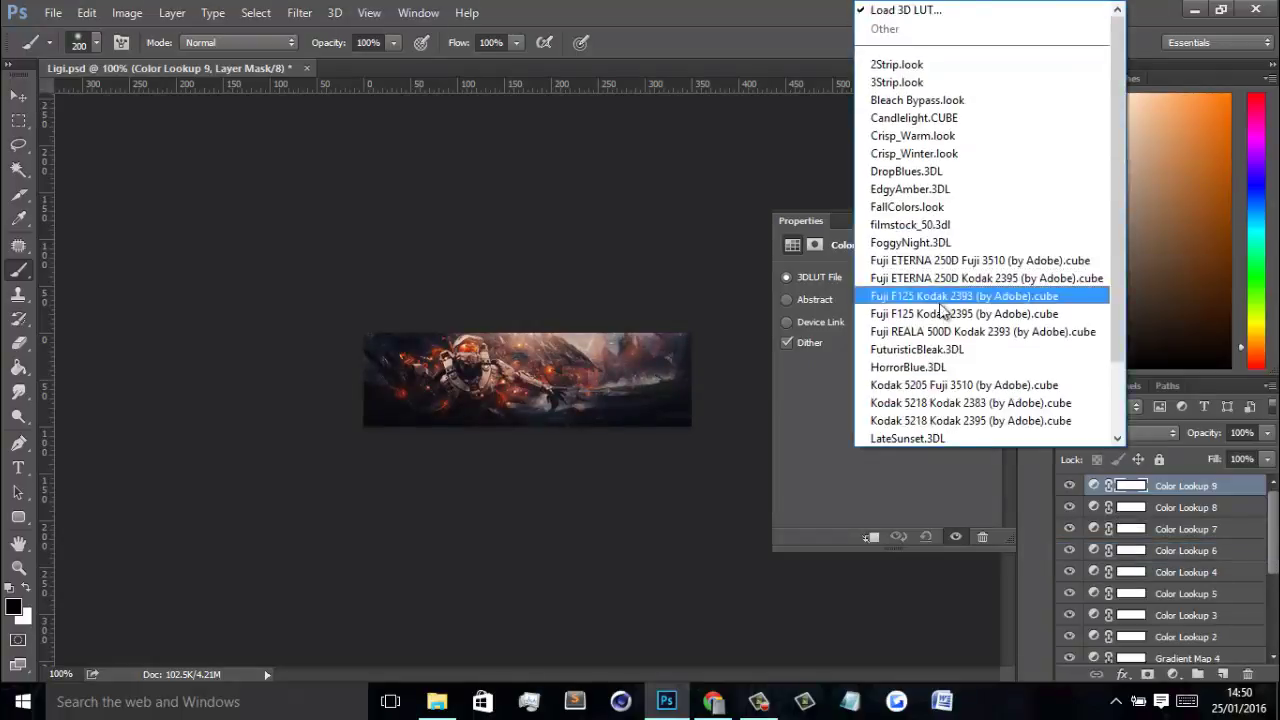
click(943, 420)
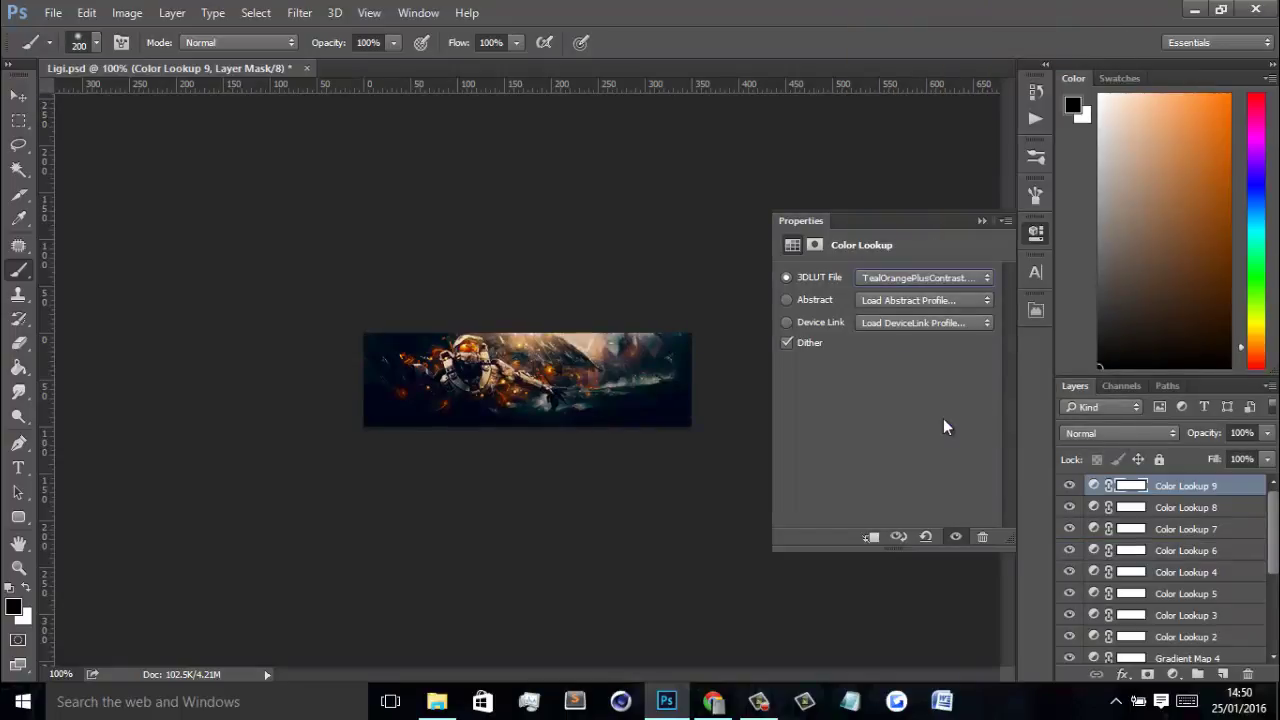
key(Down)
key(Up)
Step: Lower the TealOrangePlusContrast color lookup's opacity to 15%
mouse_move(1203, 434)
mouse_down()
mouse_move(597, 500)
mouse_move(609, 498)
mouse_move(354, 500)
mouse_move(601, 495)
mouse_up()
text(15)
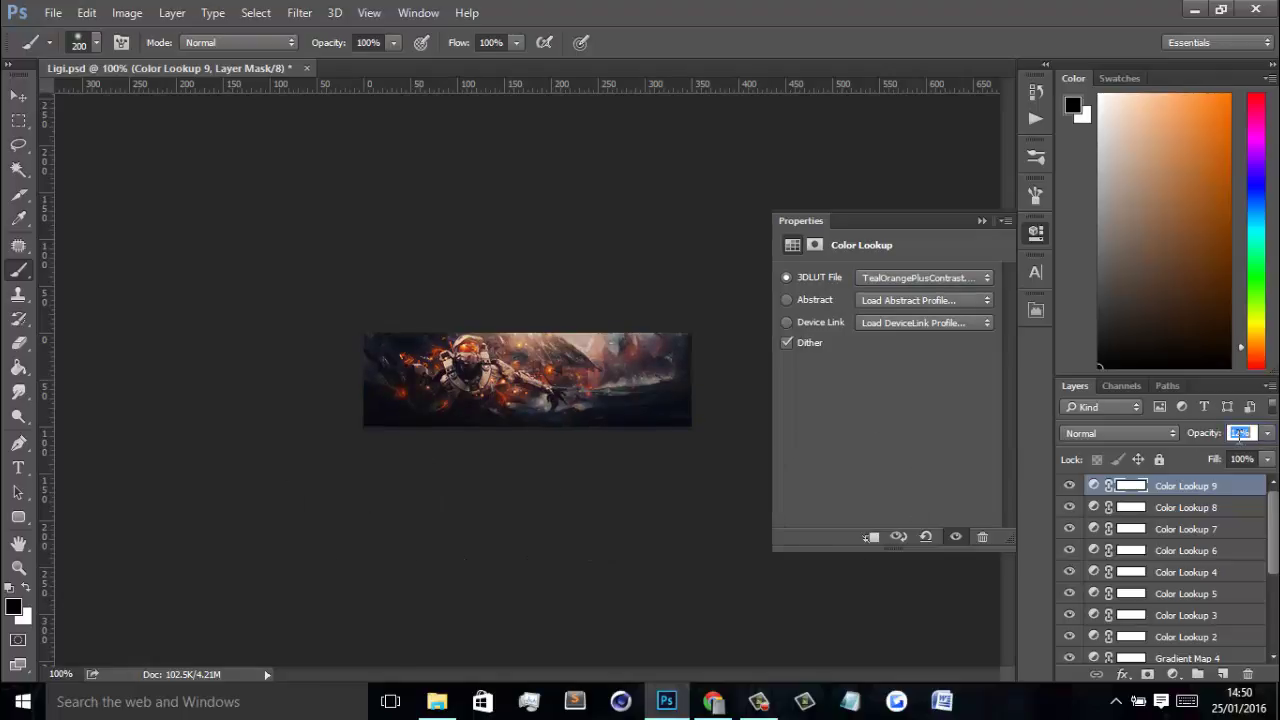
key(Return)
Step: Hide all the adjustment layers and show them again to compare the banner before and after grading
scroll(1130, 540, down, 3)
drag(1072, 596, 1075, 434)
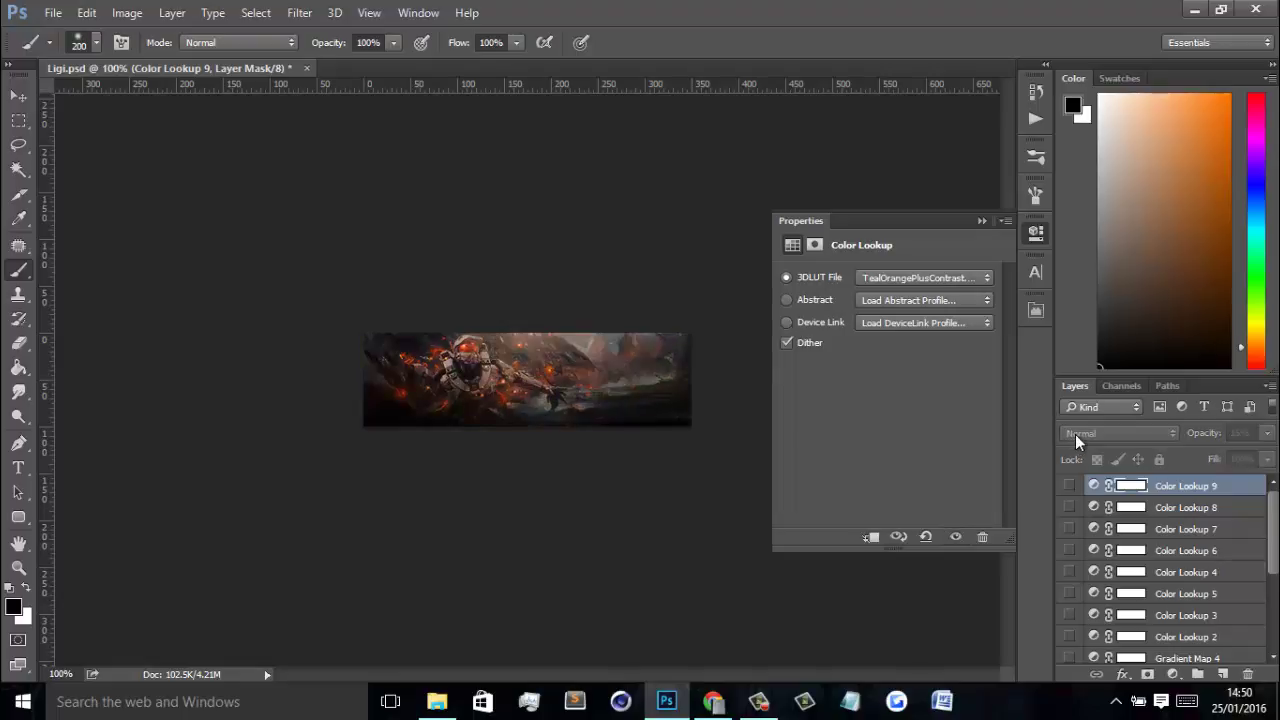
scroll(1165, 583, down, 3)
scroll(1165, 583, down, 2)
drag(1070, 640, 1066, 454)
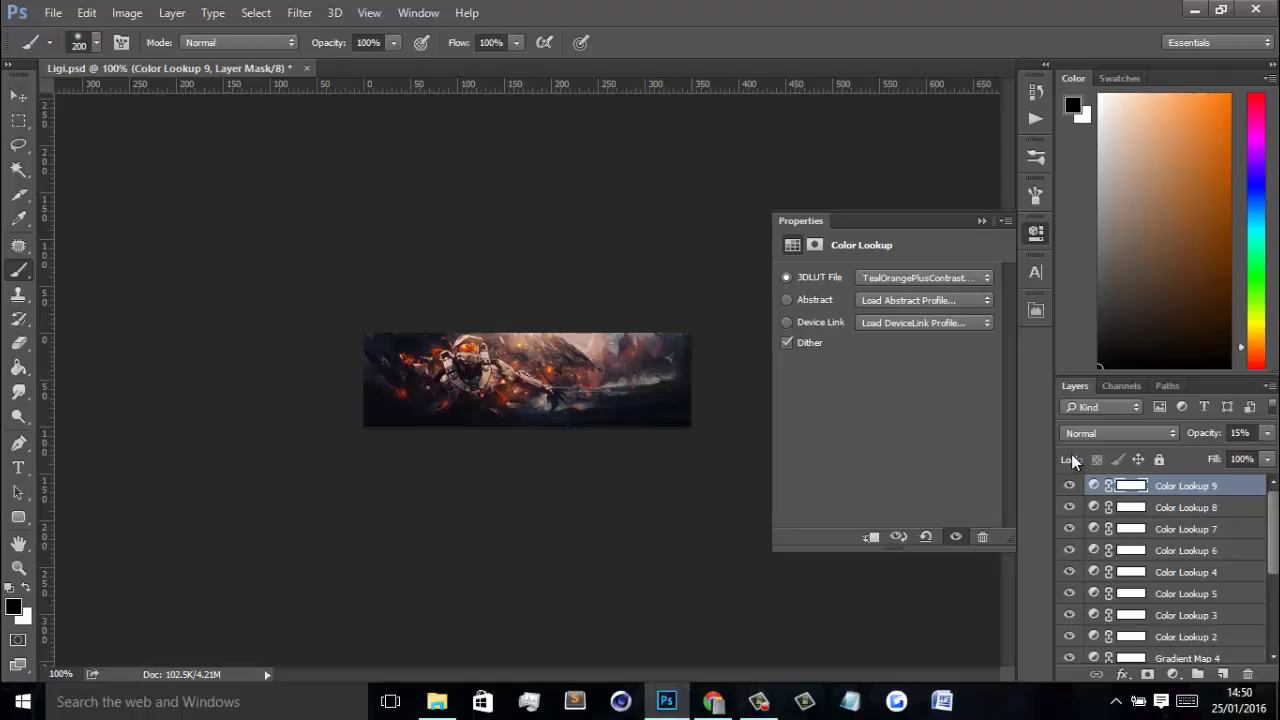
click(1173, 674)
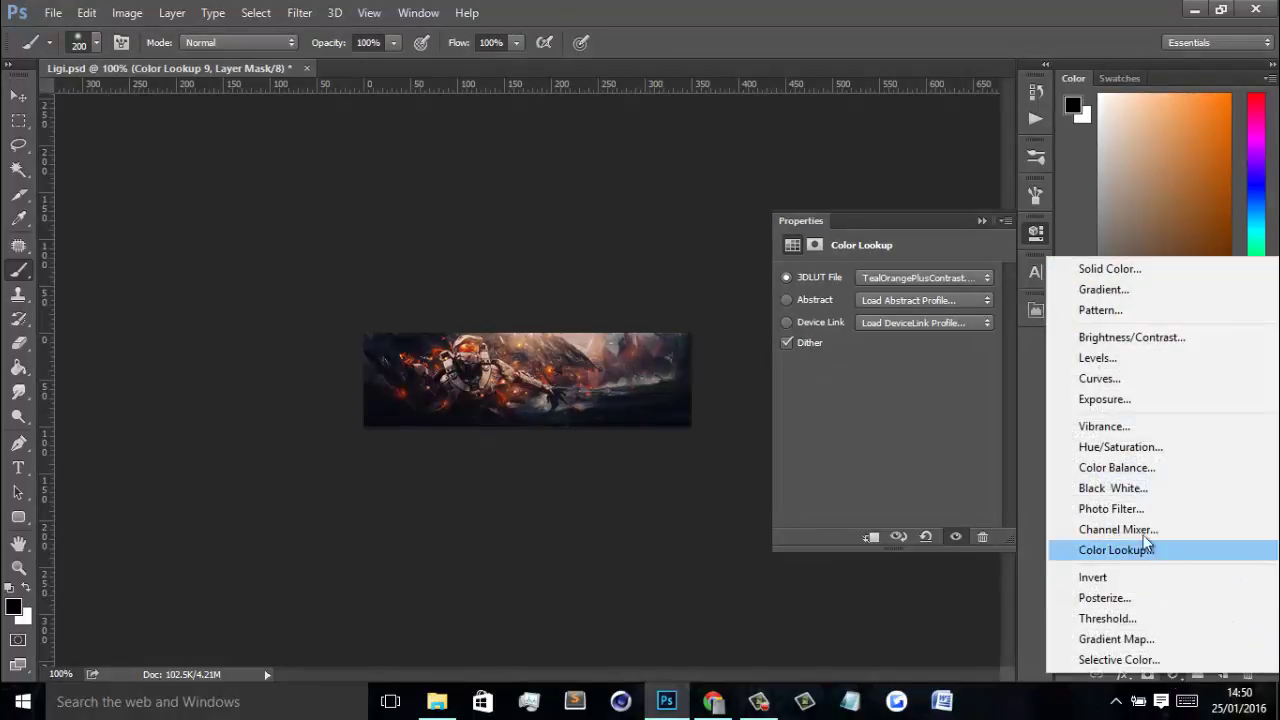
click(932, 451)
click(980, 220)
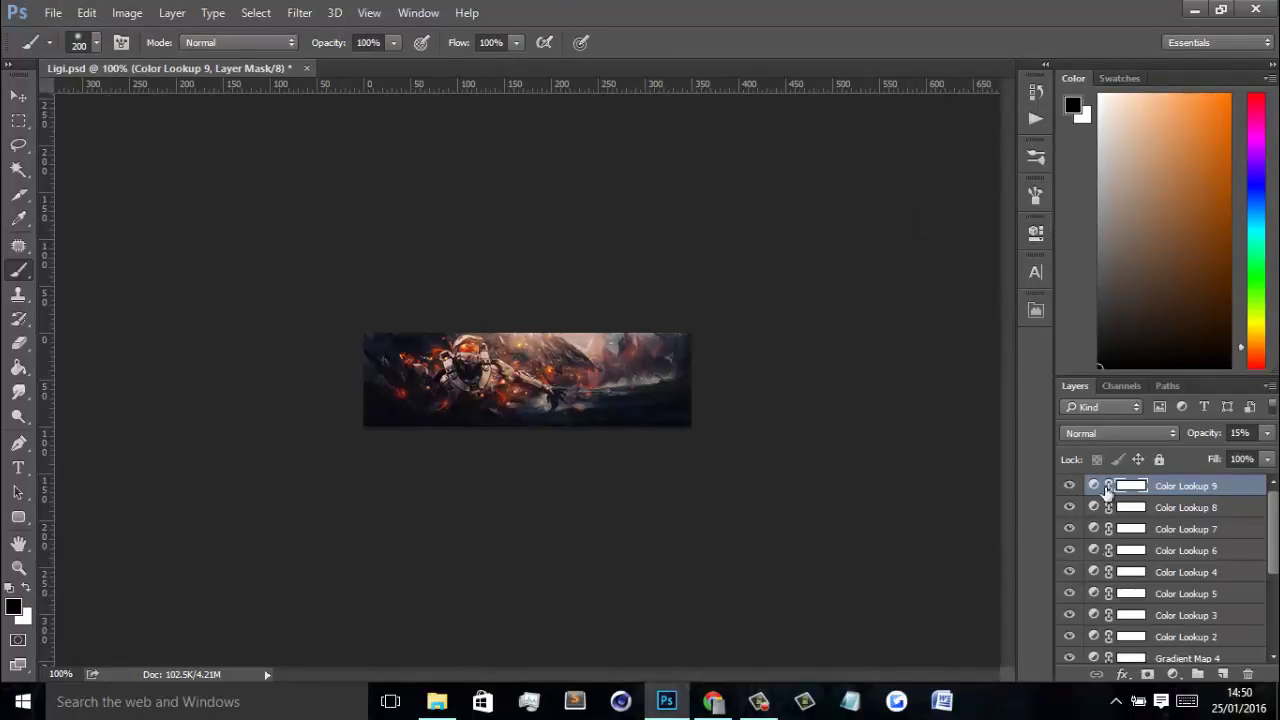
click(1173, 674)
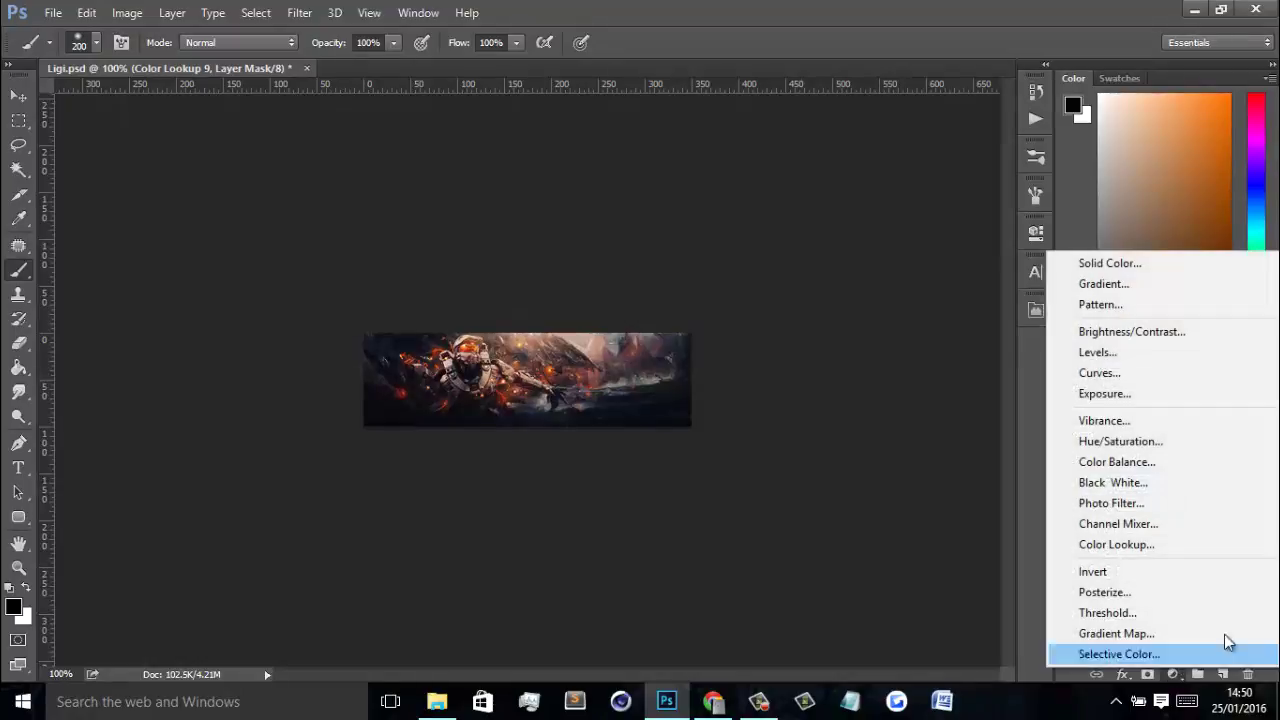
click(1009, 521)
Step: Try a Photo Filter adjustment above Color Lookup 9 and remove it
click(1173, 674)
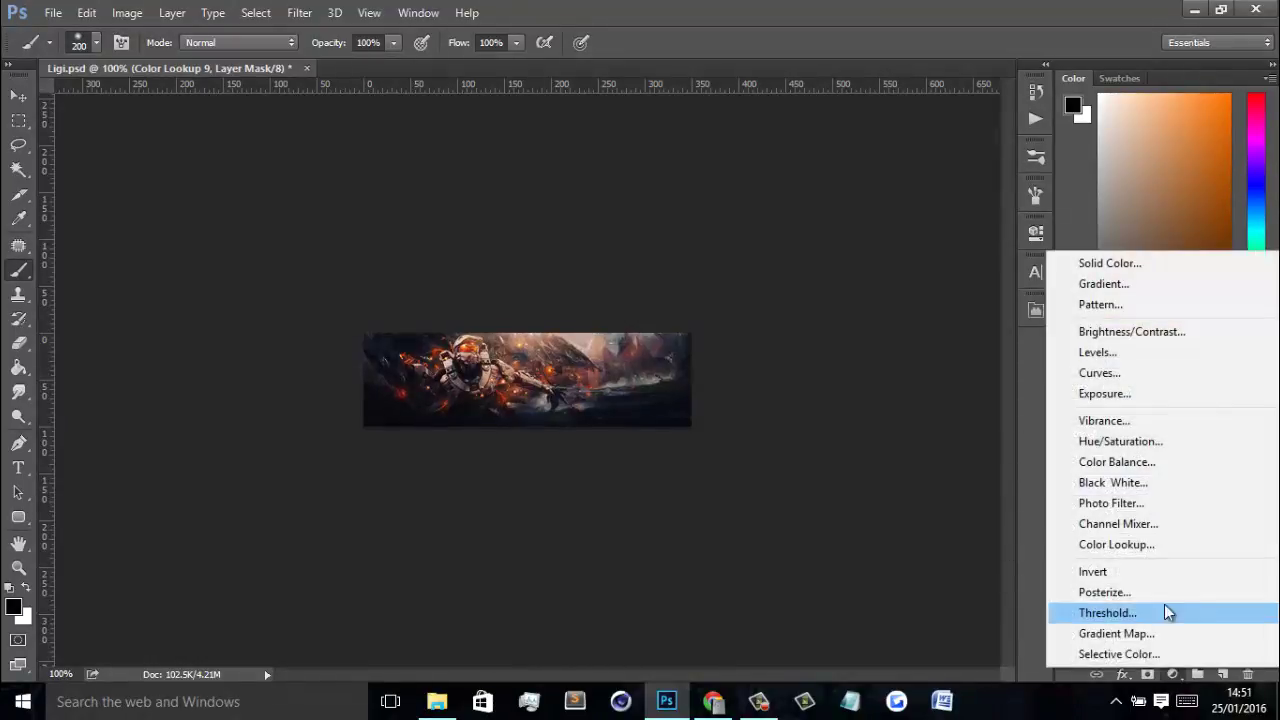
click(1115, 503)
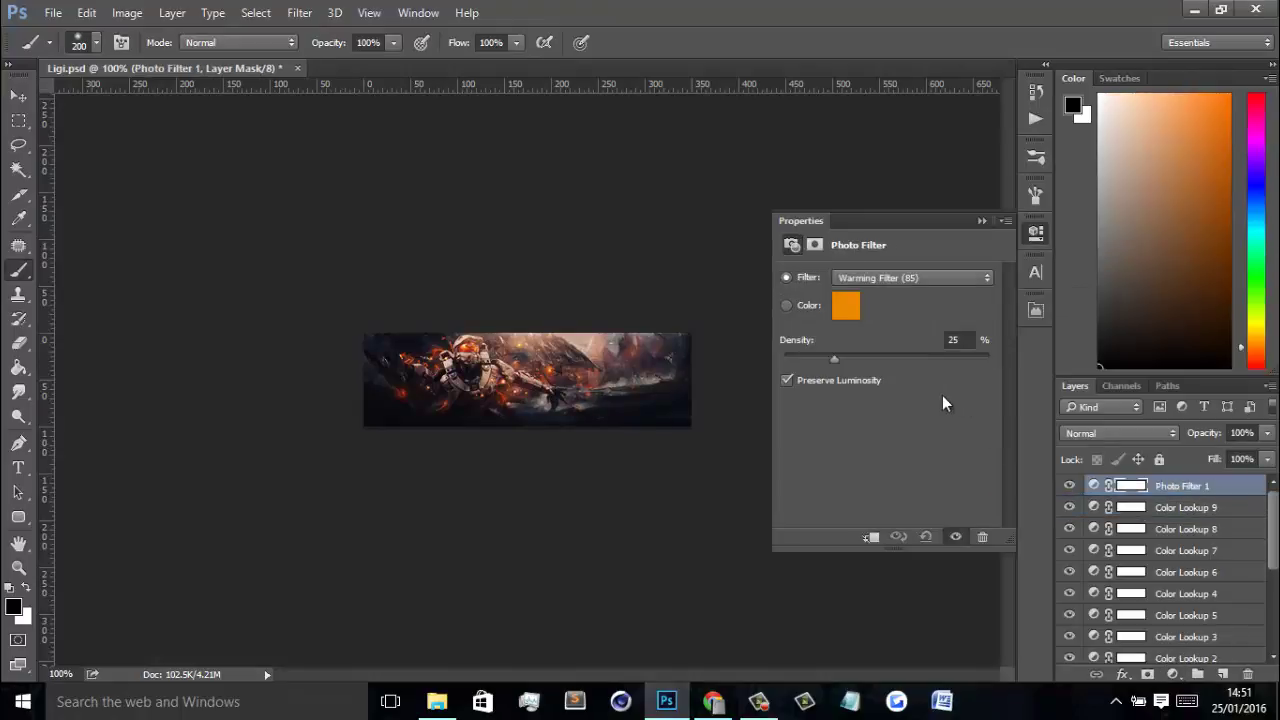
click(1247, 511)
Step: Add a Color Balance adjustment with midtones Cyan-Red +17, Magenta-Green -5 and Yellow-Blue +12, and toggle its visibility to compare
click(1173, 674)
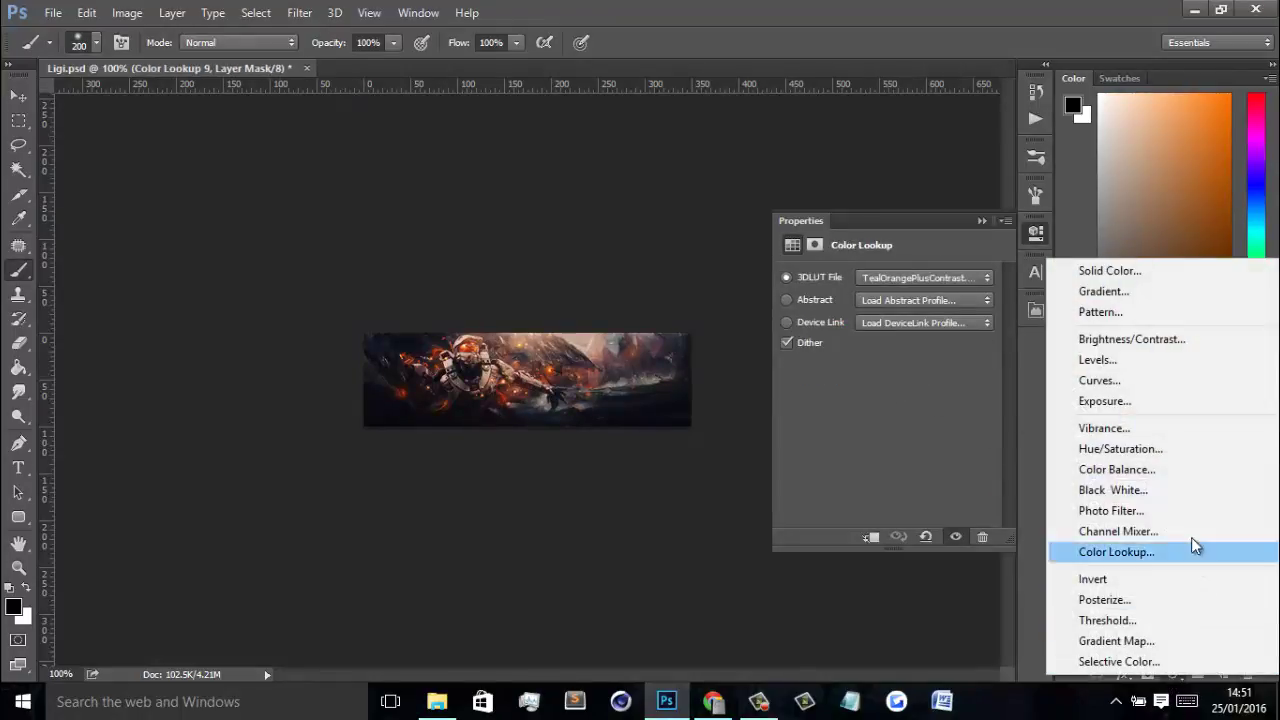
click(1180, 469)
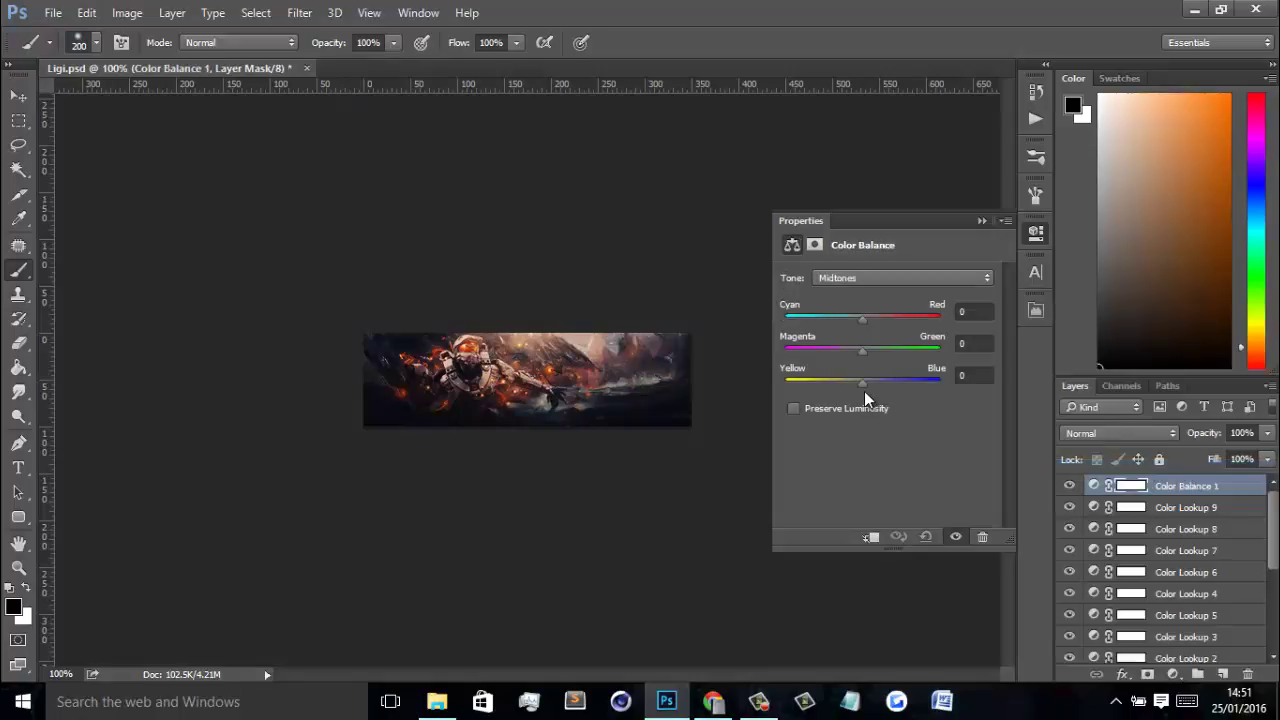
mouse_move(864, 387)
mouse_down()
mouse_move(878, 386)
mouse_move(759, 381)
mouse_move(886, 386)
mouse_move(830, 349)
mouse_move(877, 317)
mouse_move(832, 347)
mouse_move(871, 347)
mouse_move(860, 352)
mouse_move(872, 385)
mouse_up()
click(1069, 485)
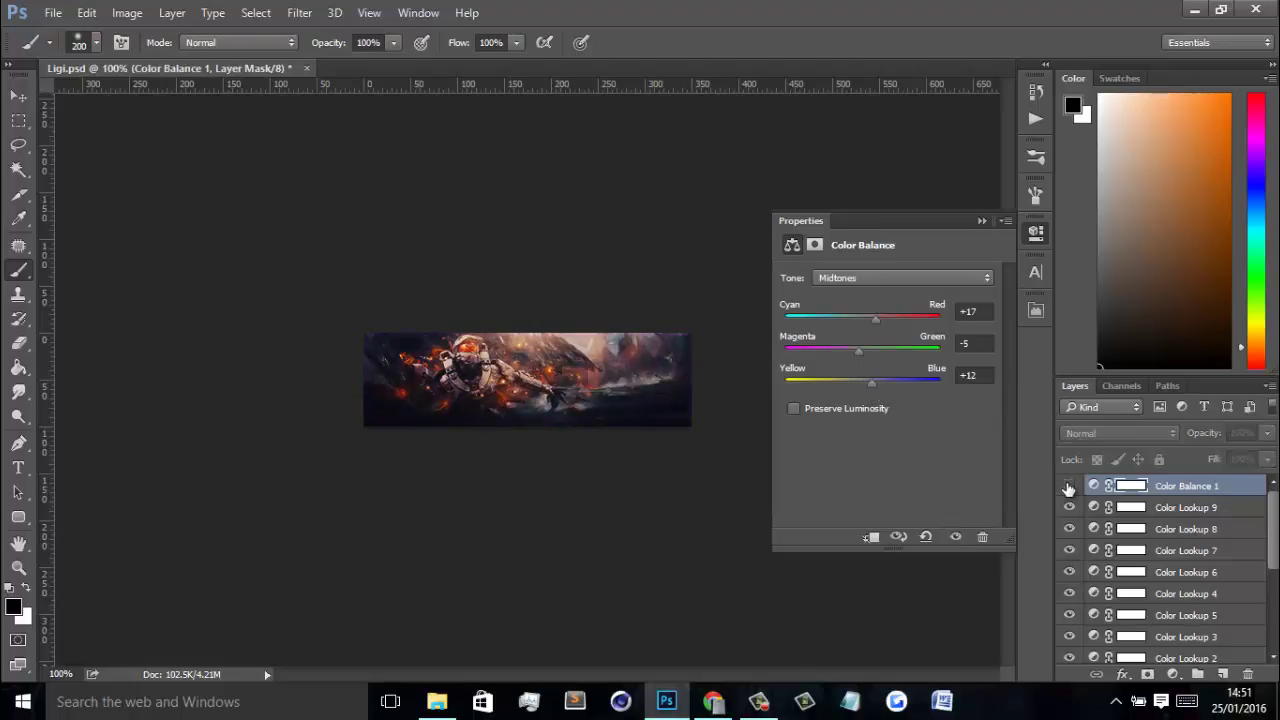
click(1069, 485)
click(1069, 485)
click(1069, 485)
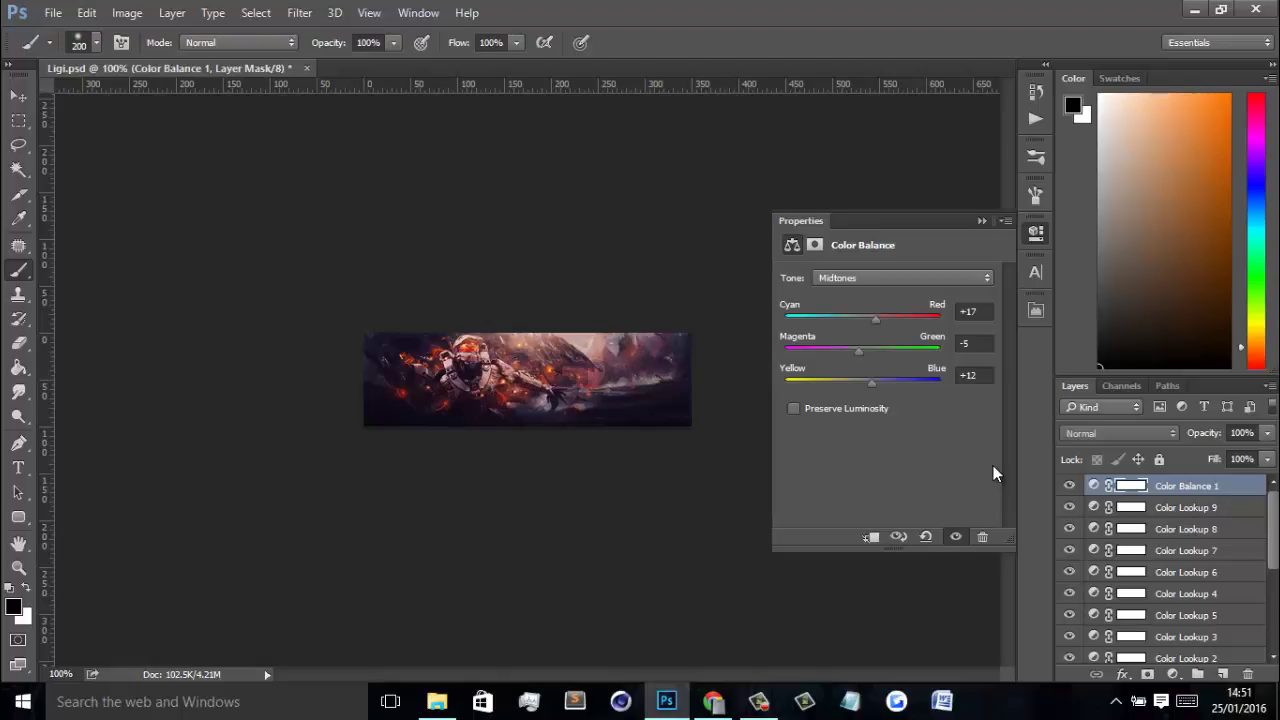
Step: Add a Curves adjustment above Color Balance 1 and raise the RGB curve with a point in the upper tones to brighten the banner
click(1173, 674)
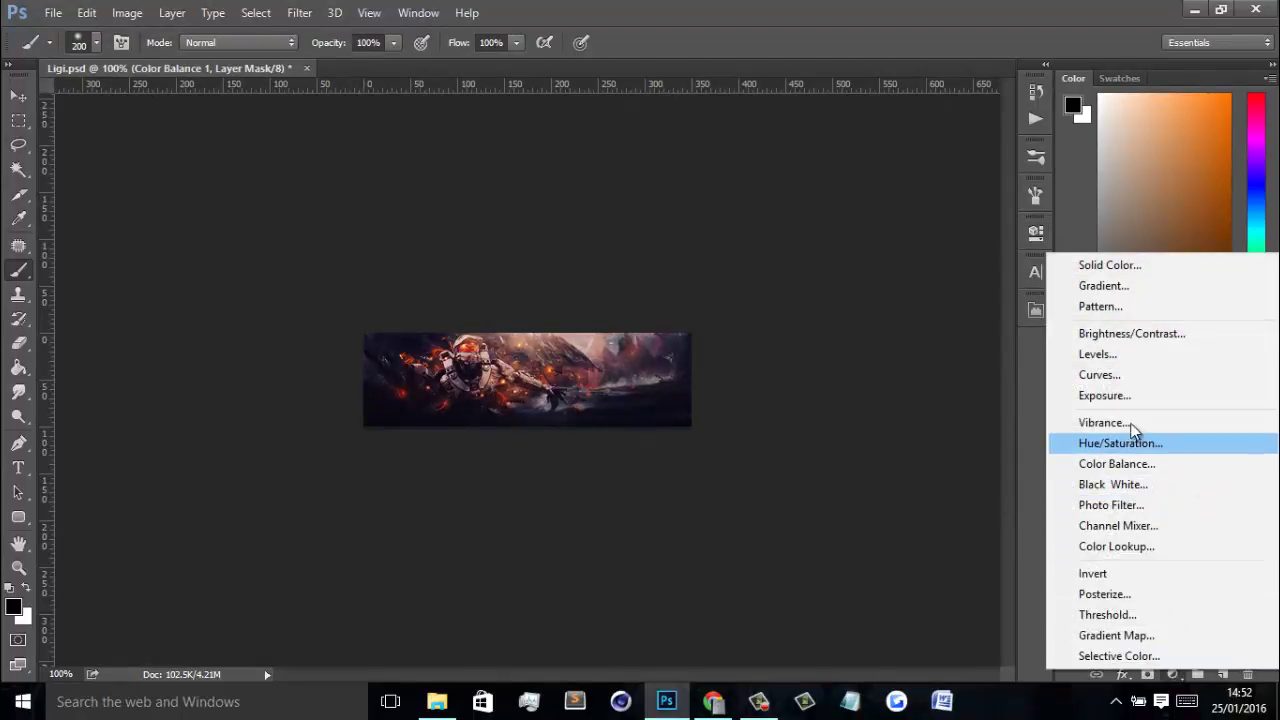
click(1125, 375)
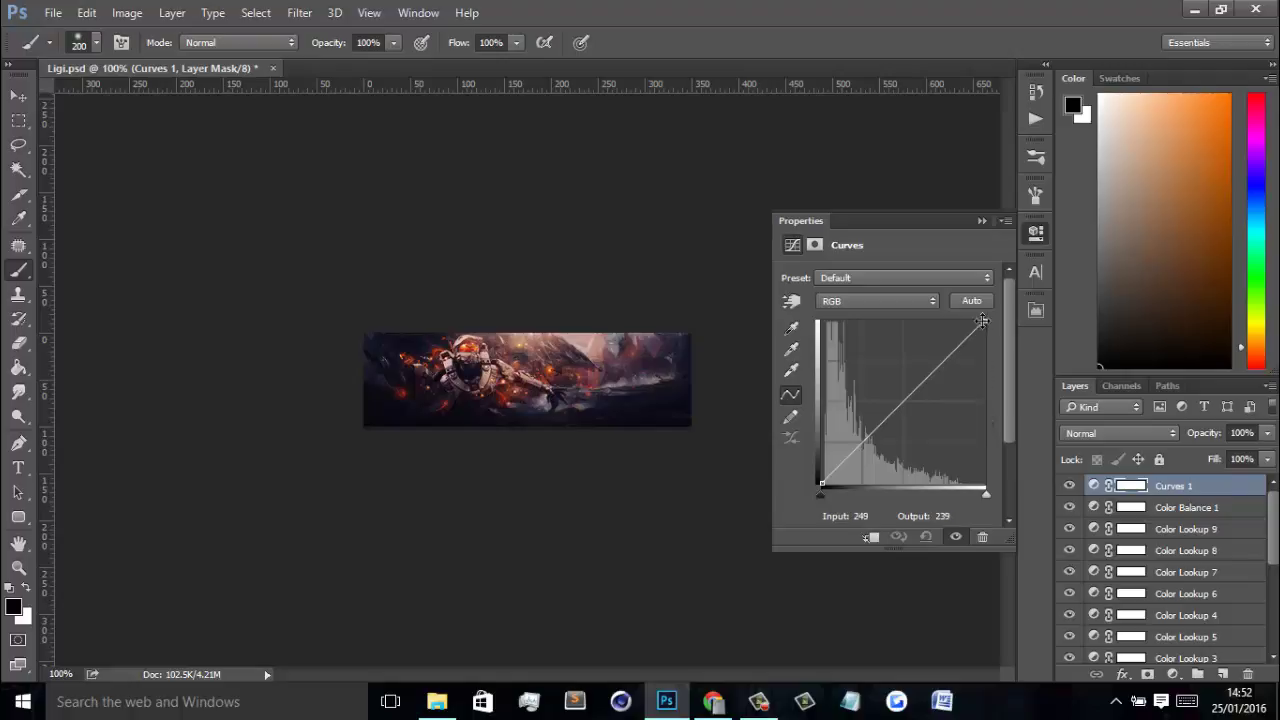
click(1173, 674)
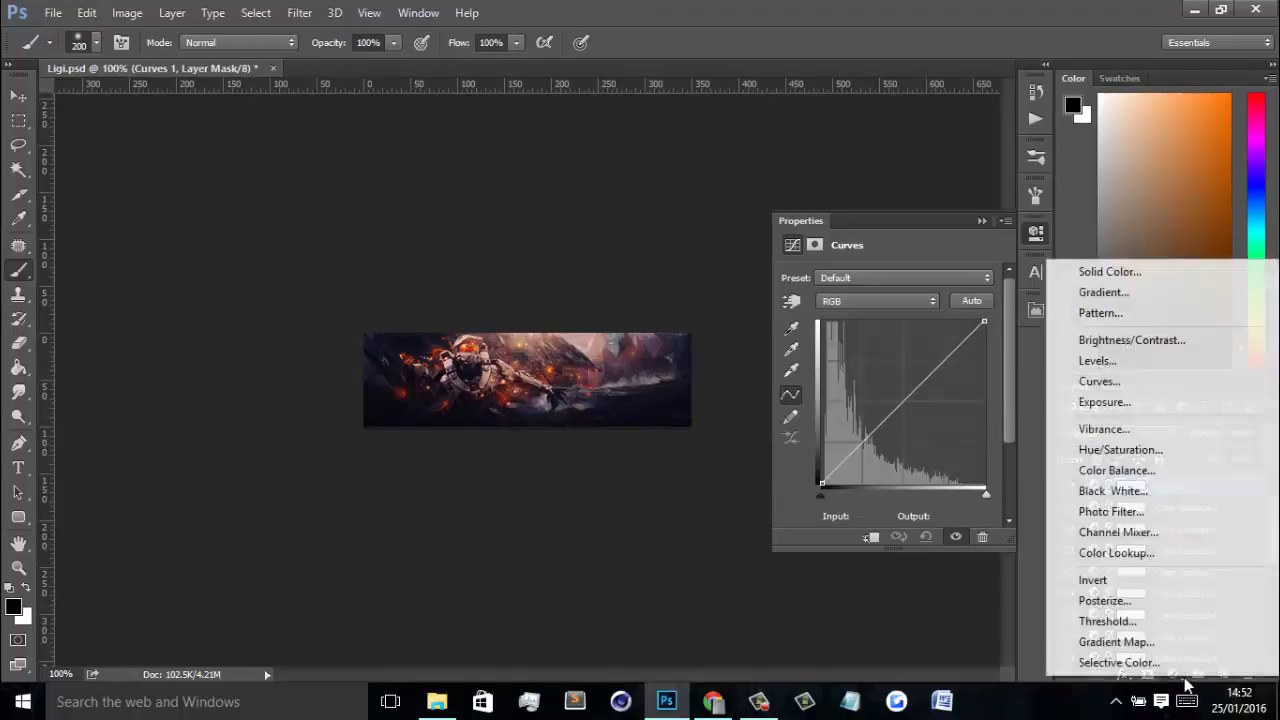
click(1063, 470)
click(980, 302)
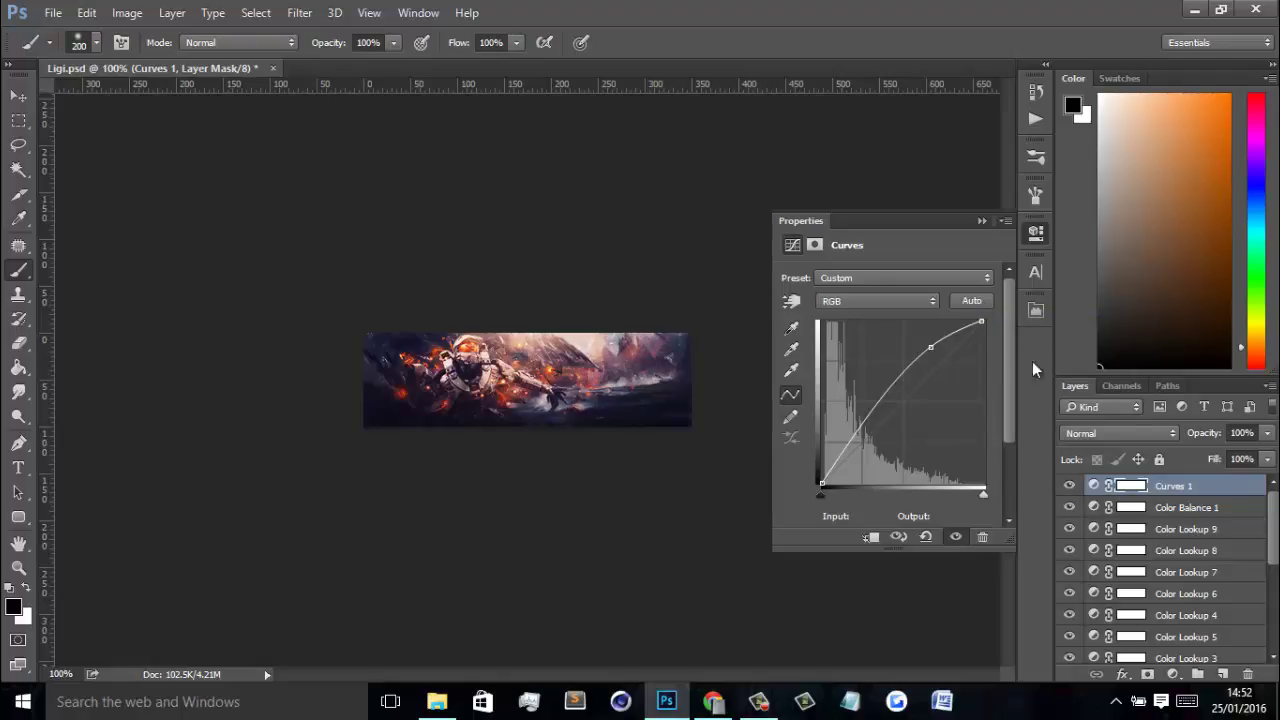
click(982, 221)
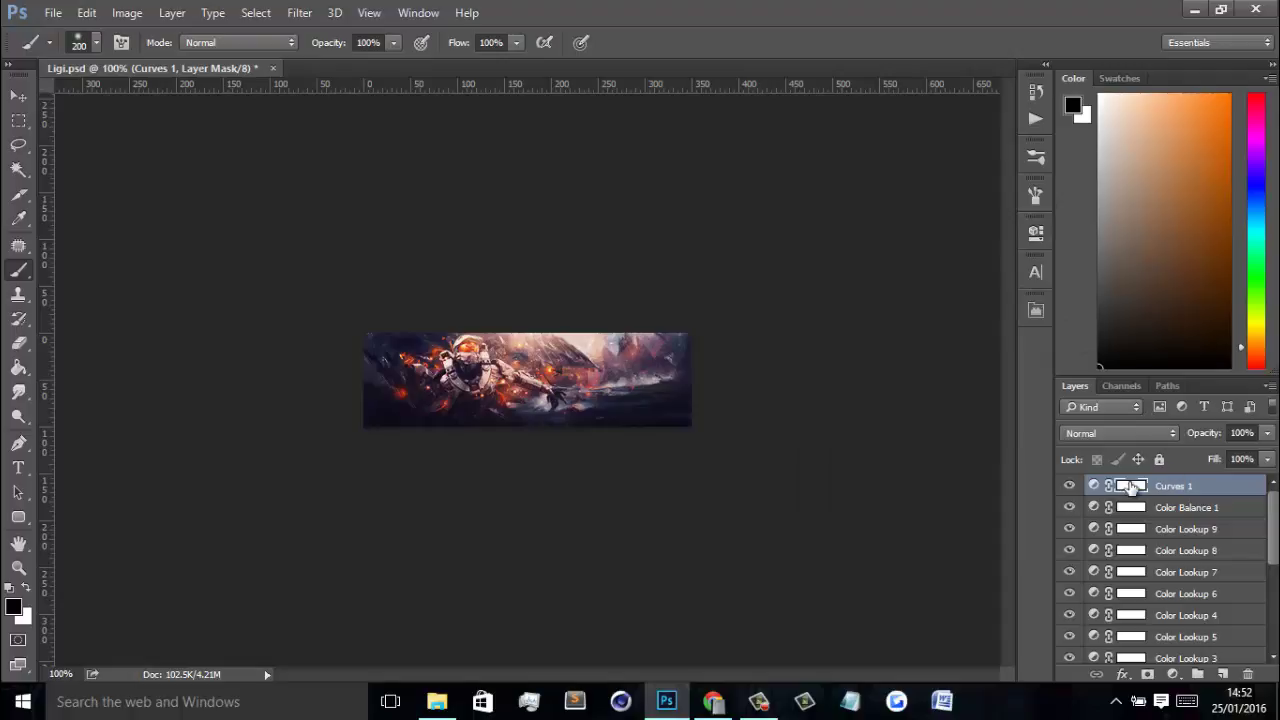
Step: Toggle the visibility of the Curves 1 layer to compare the banner with and without the brightening
click(1068, 486)
click(1066, 487)
click(1066, 487)
click(1066, 487)
click(1066, 487)
click(1066, 487)
click(1066, 487)
Step: Set the Curves 1 layer's blend mode to Screen and its opacity to 15%
click(1130, 433)
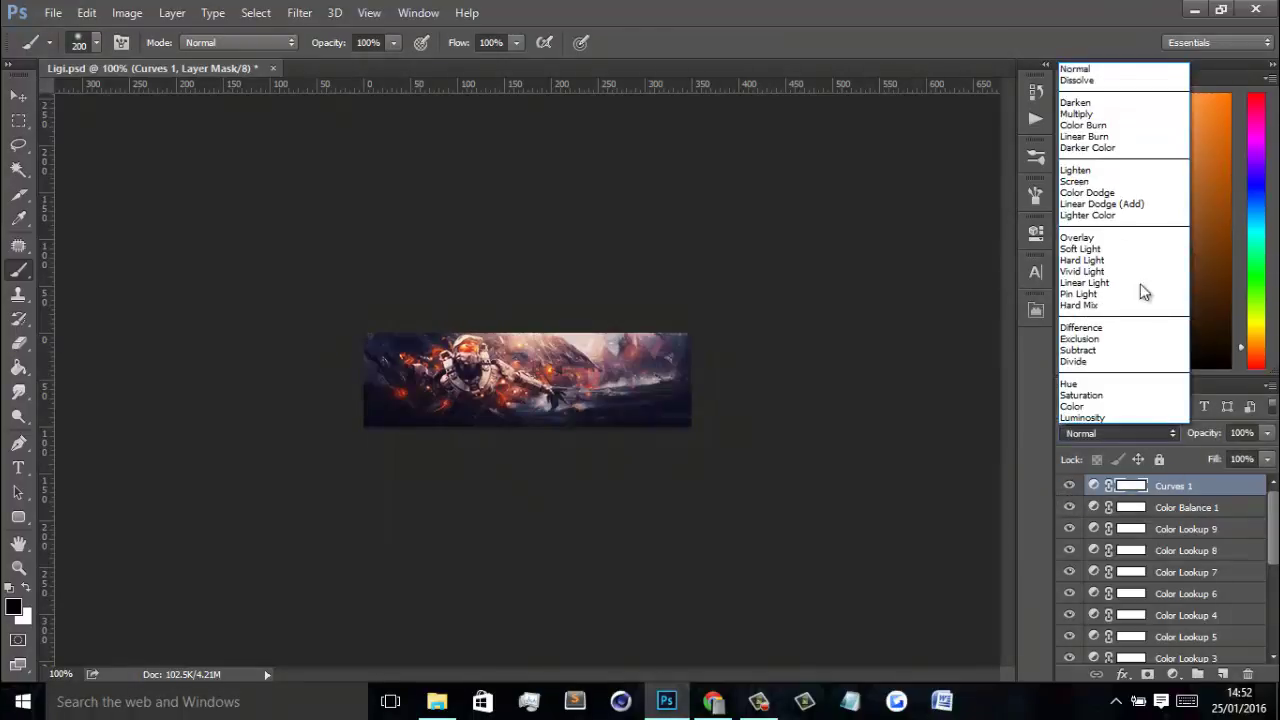
key(Escape)
key(s)
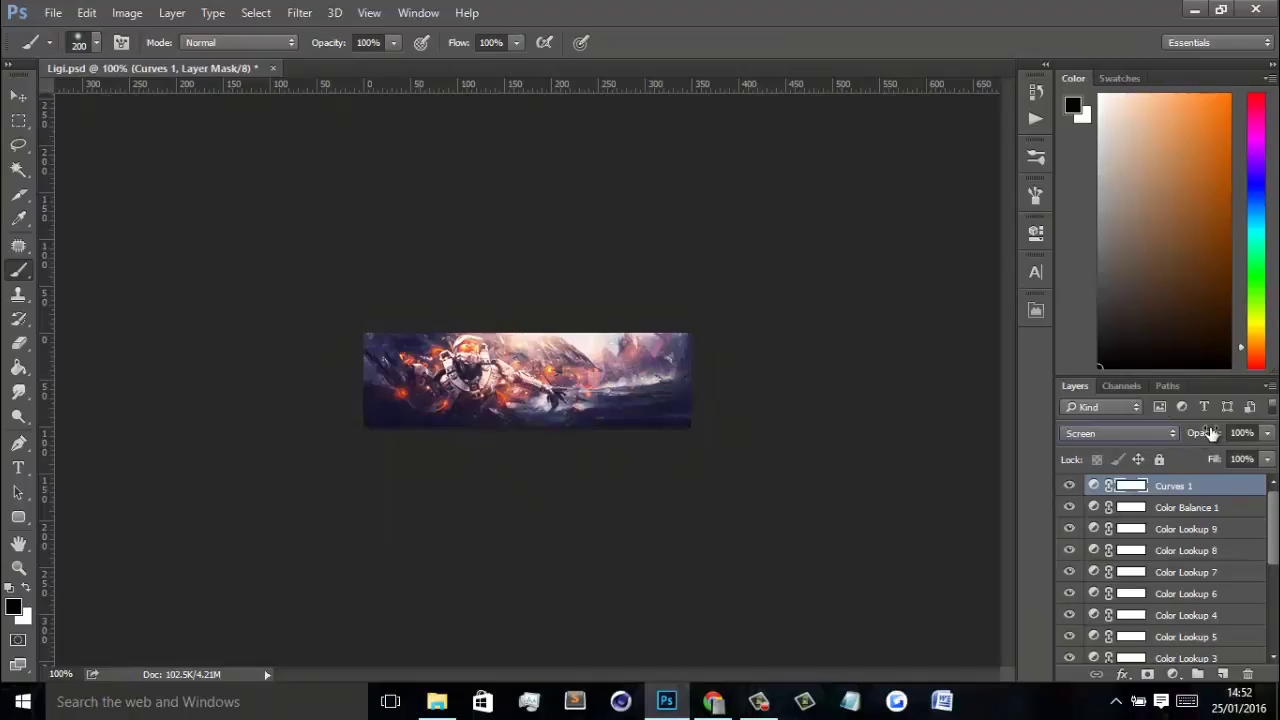
drag(1210, 432, 977, 461)
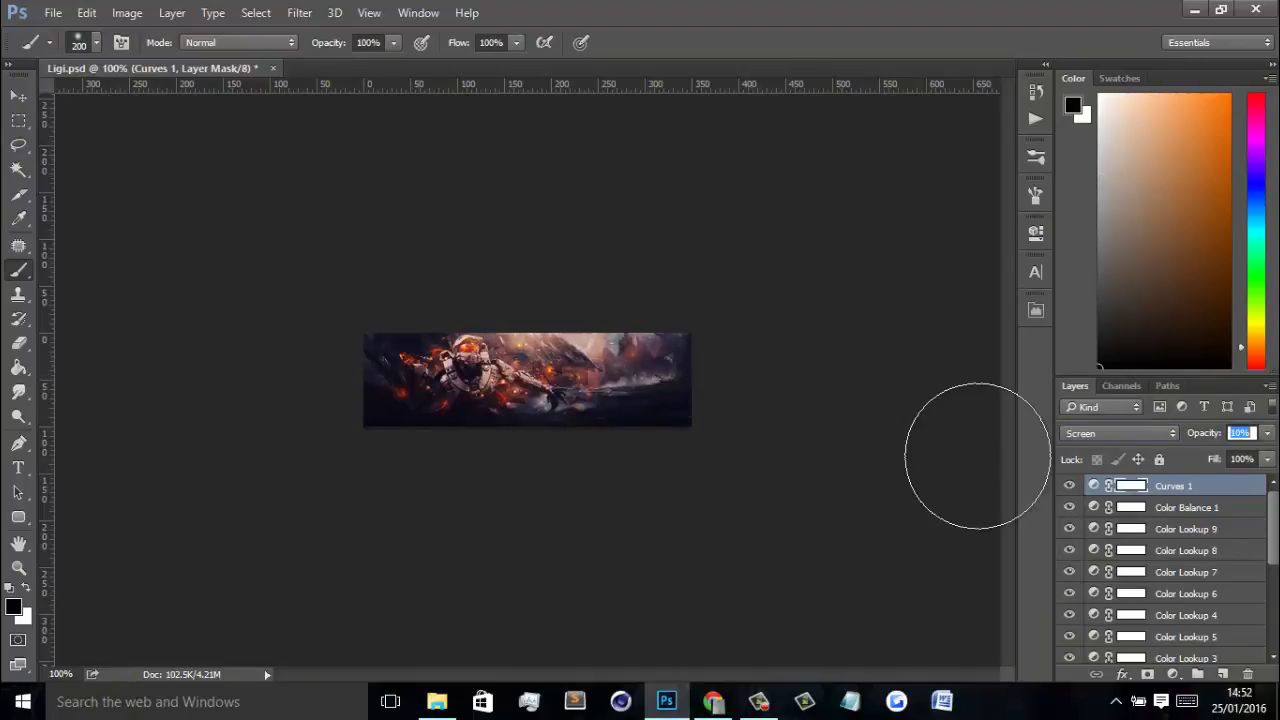
key(Up)
key(Up)
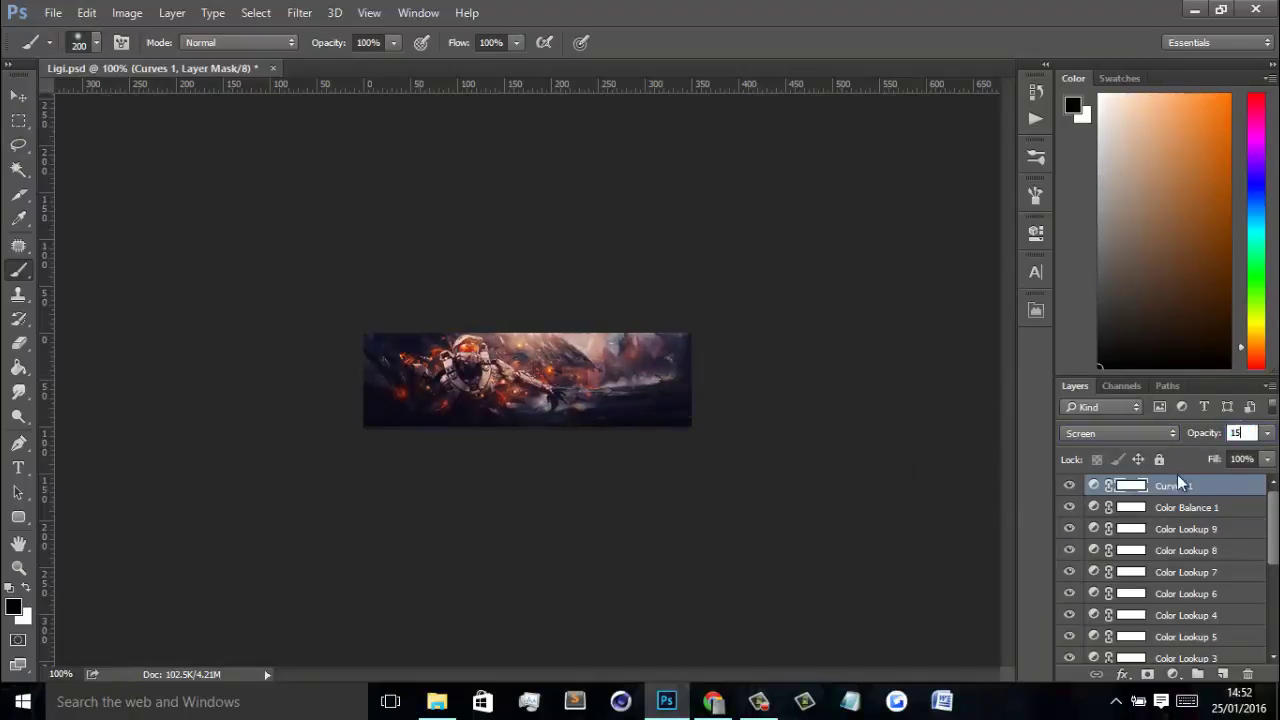
key(Return)
Step: Switch the Screen-blended Curves 1 layer off and on to check its effect at reduced opacity
click(1069, 485)
click(1069, 485)
click(1070, 485)
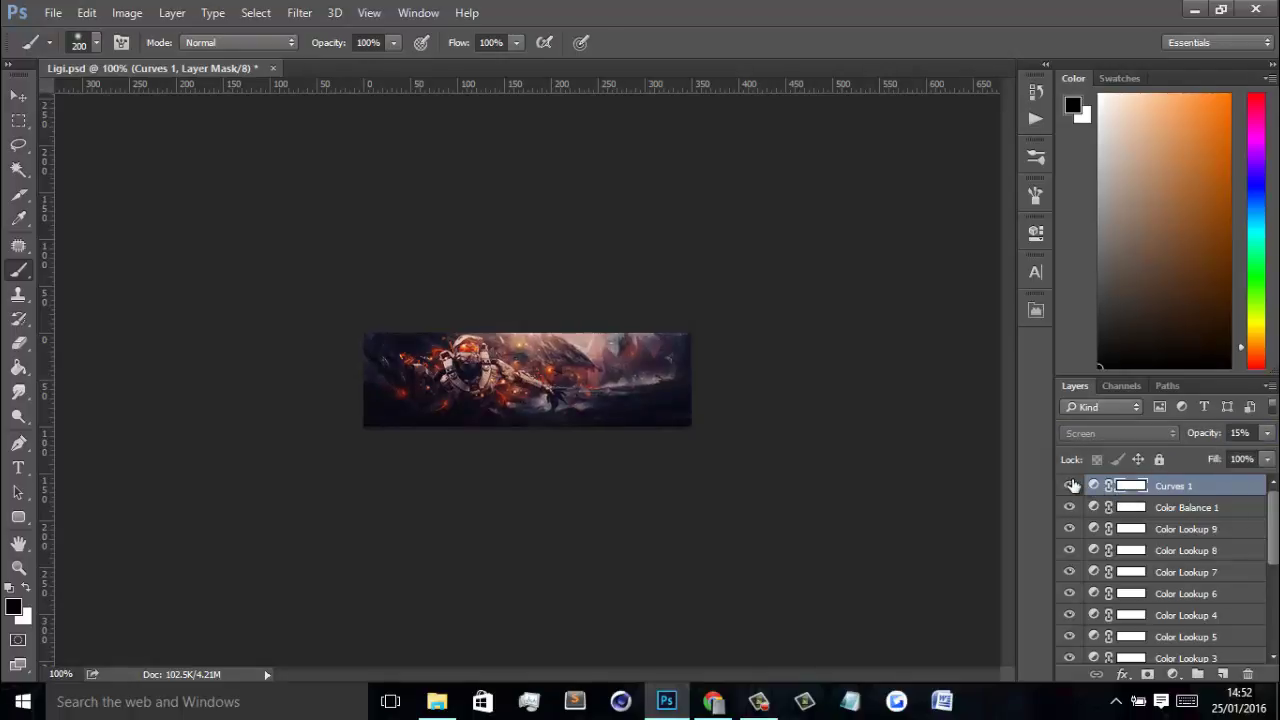
click(1070, 485)
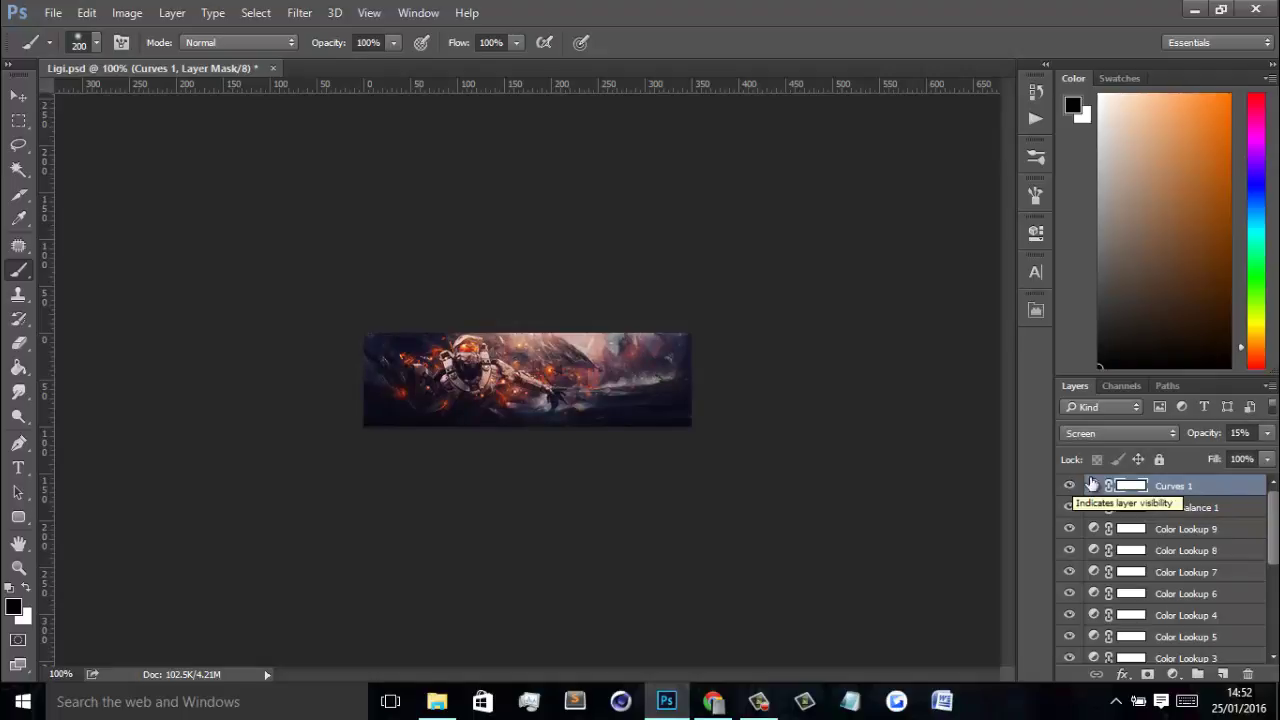
Step: Group all adjustment layers from Curves 1 down to Exposure 3
scroll(1205, 550, down, 5)
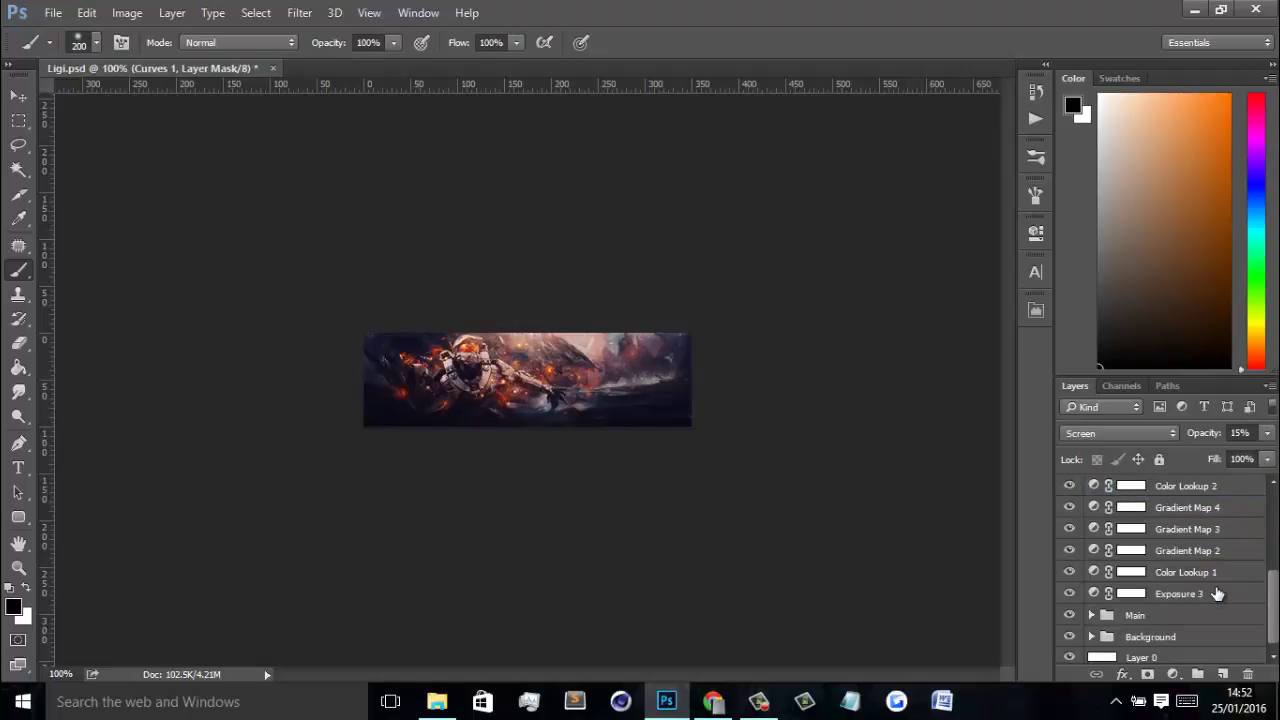
shift+click(1217, 594)
key(ctrl+g)
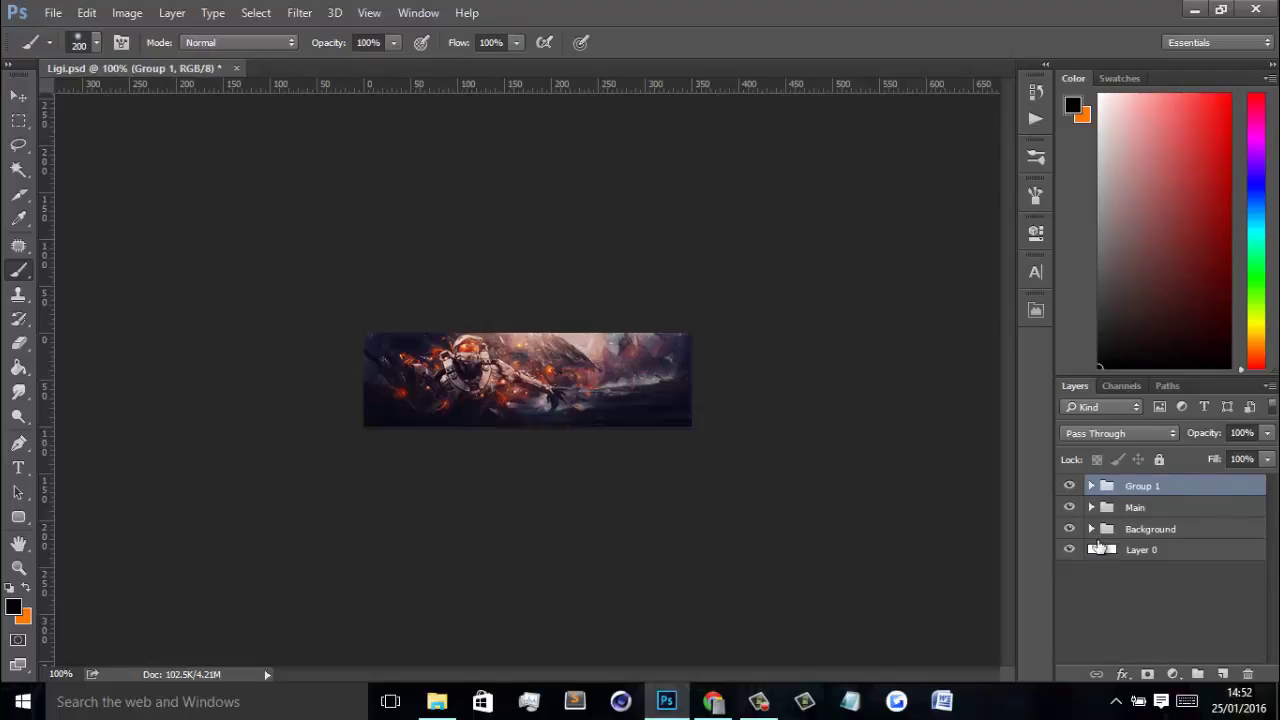
Step: Expand Group 1 to review its adjustment layers from Curves 1 to Exposure 3, and collapse it again
click(1091, 486)
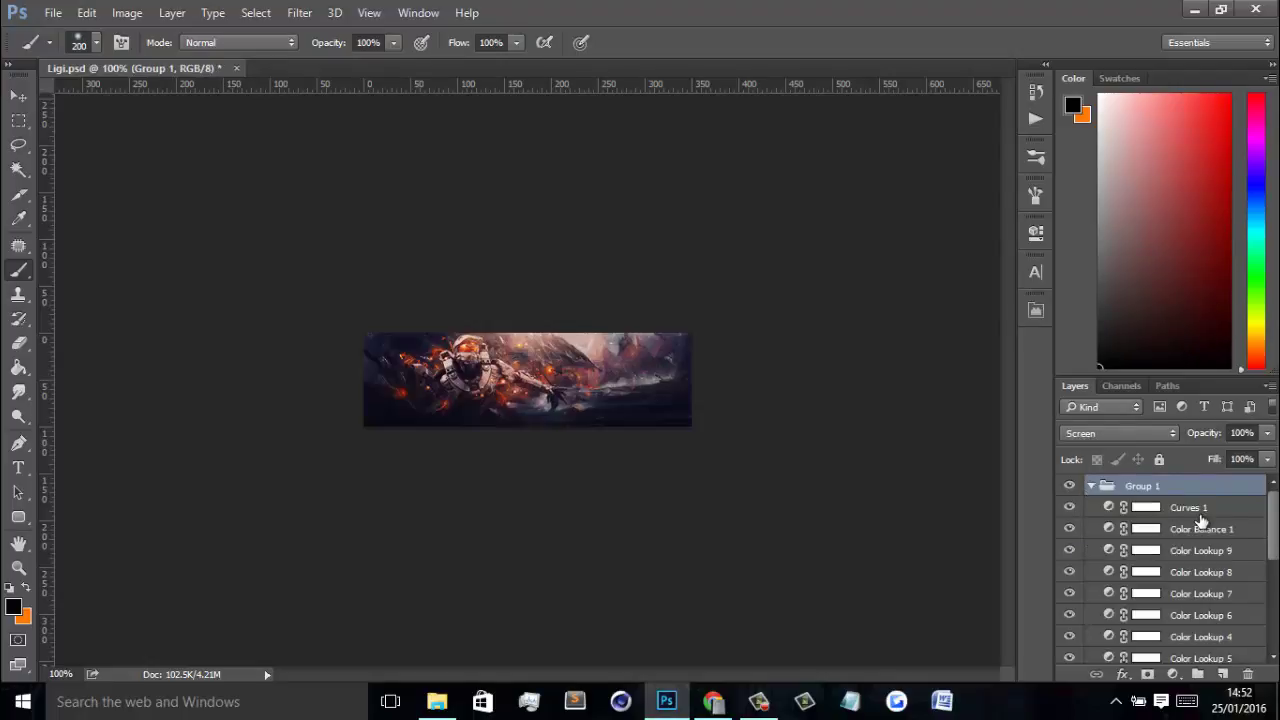
click(1200, 515)
scroll(1218, 535, down, 5)
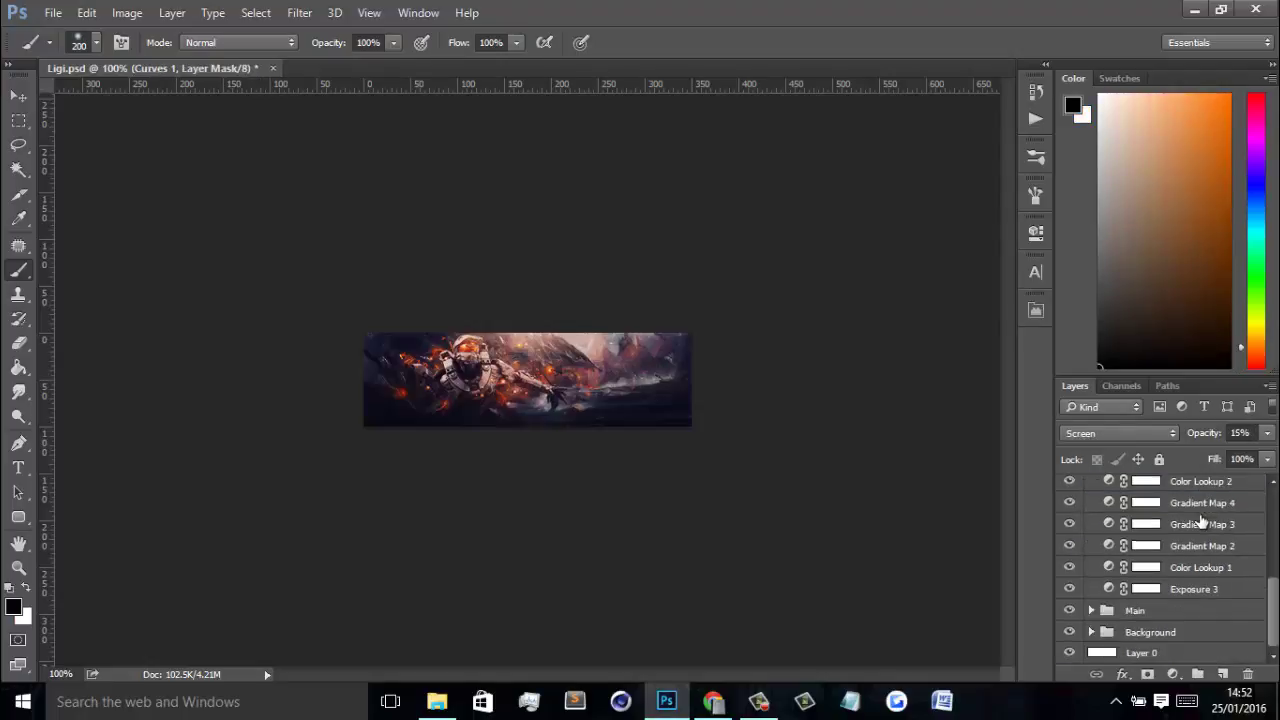
shift+click(1222, 596)
scroll(1190, 570, up, 5)
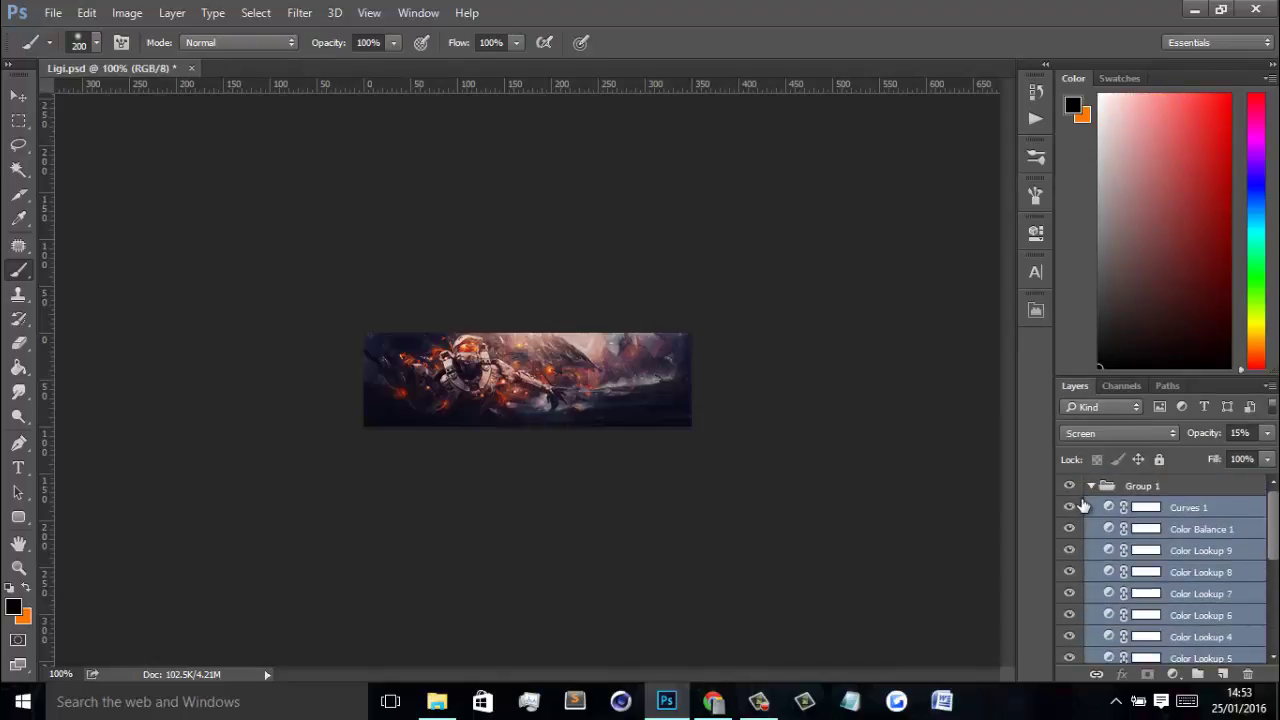
click(1091, 486)
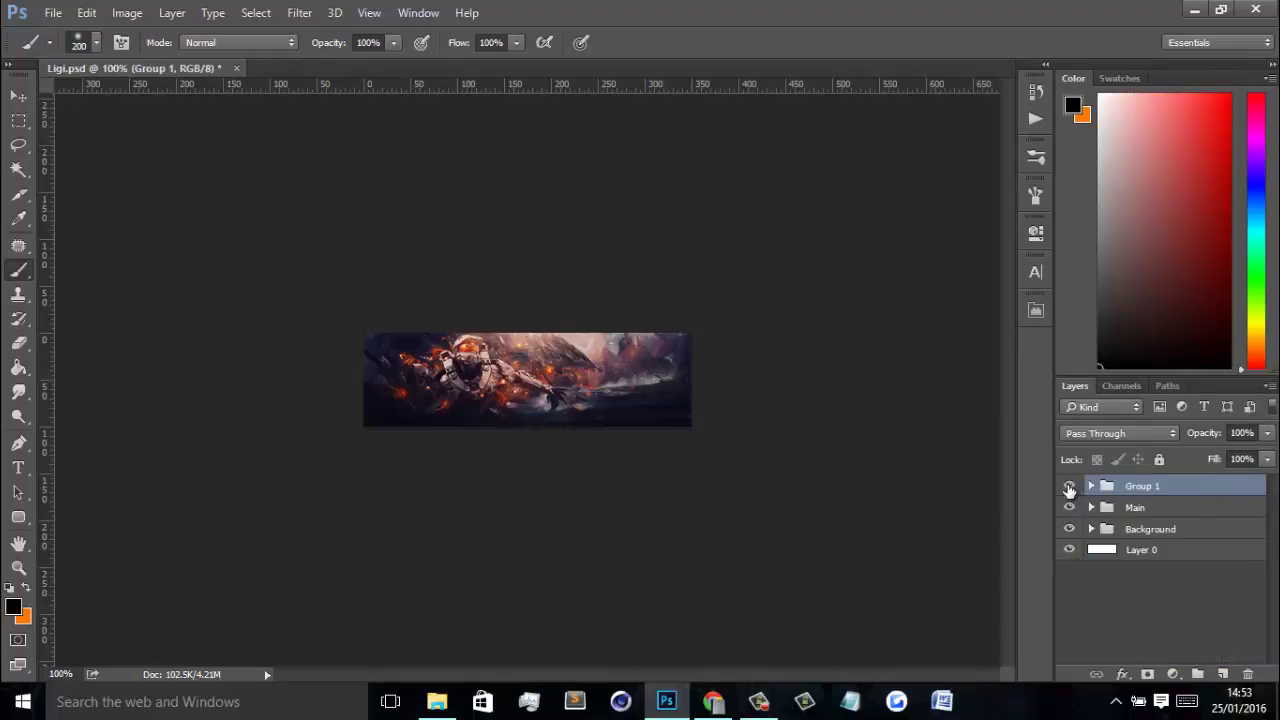
Step: Rename the Group 1 layer group as Adjustments
double_click(1143, 485)
text(Adju)
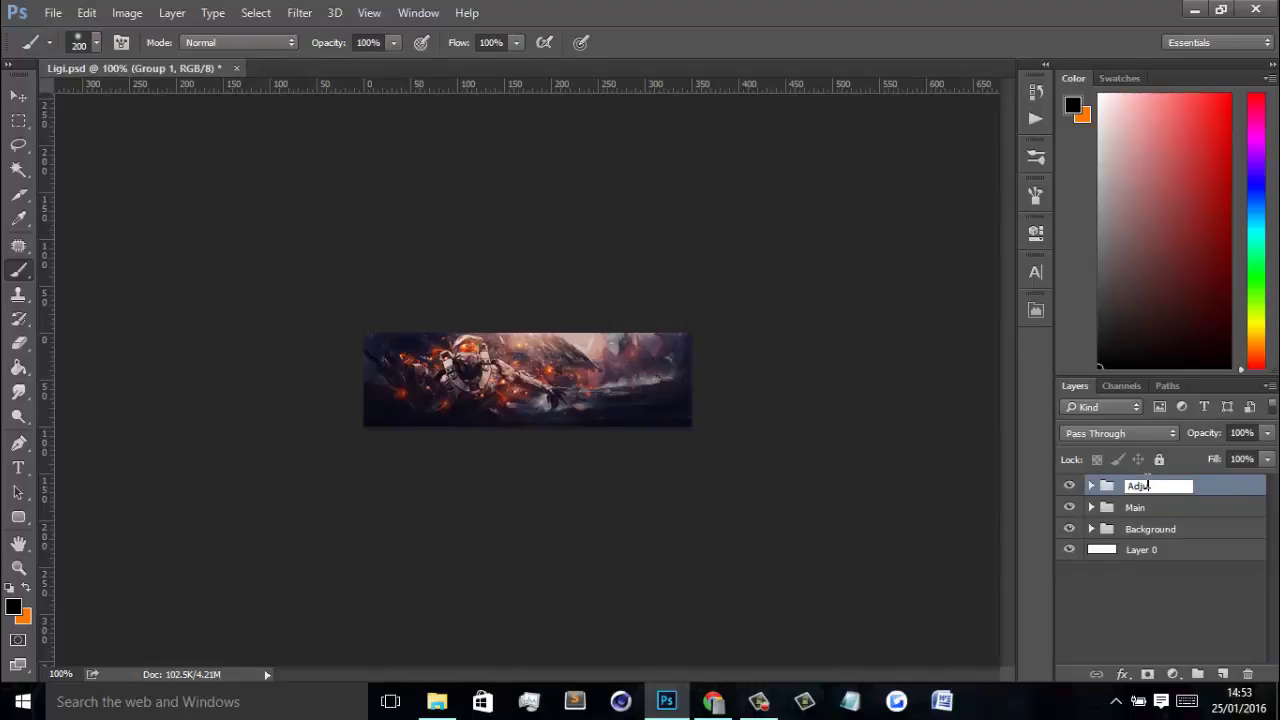
text(stment)
key(Return)
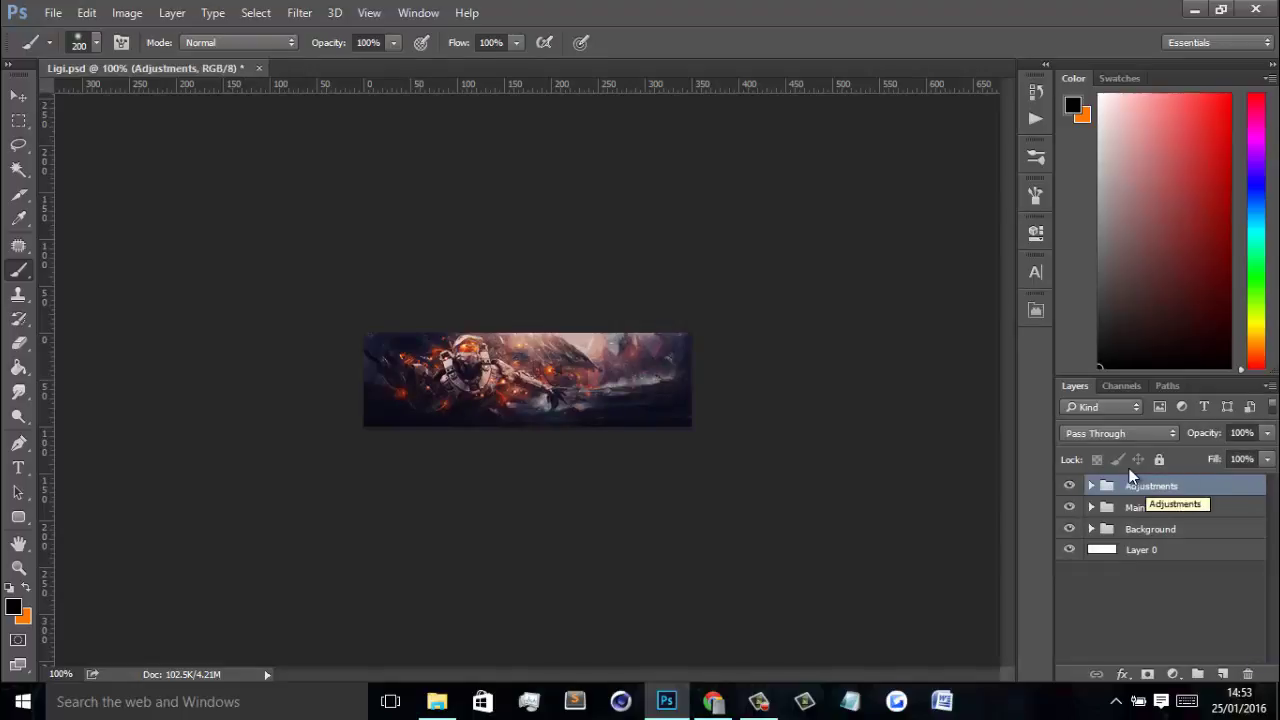
Step: Switch the Adjustments group off and on to compare the banner with and without the colour grading
click(1068, 487)
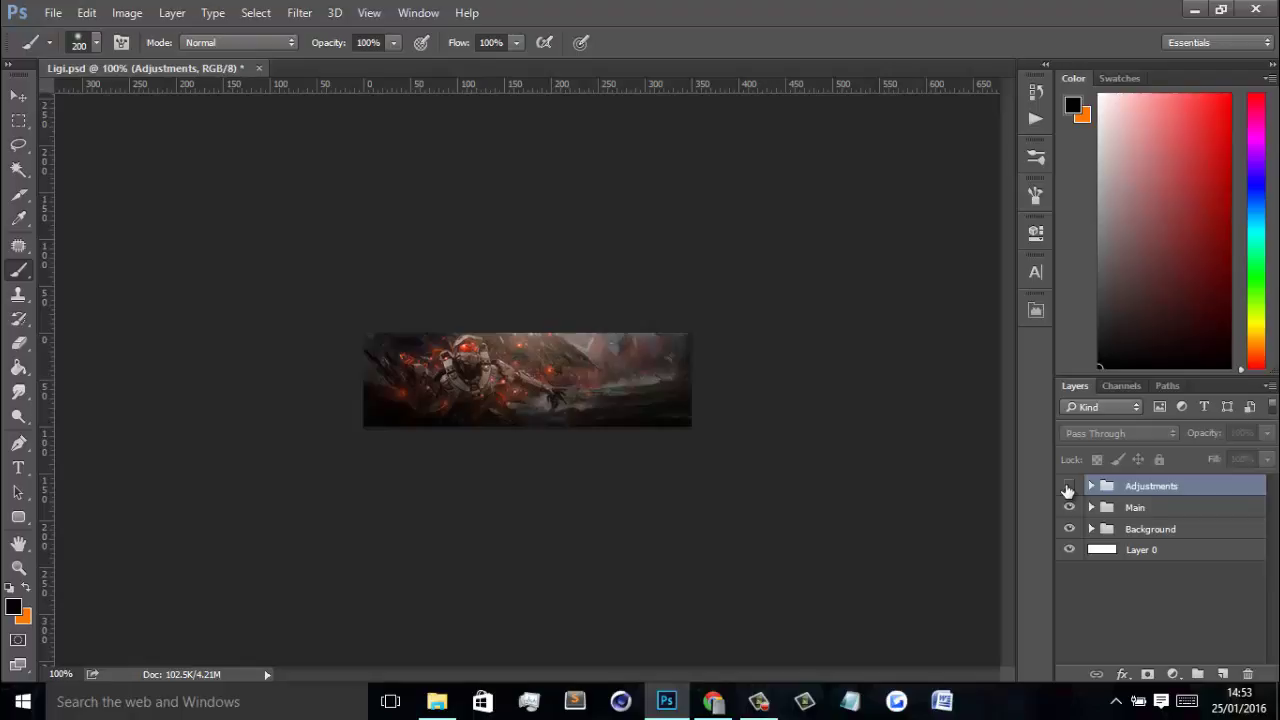
click(1068, 486)
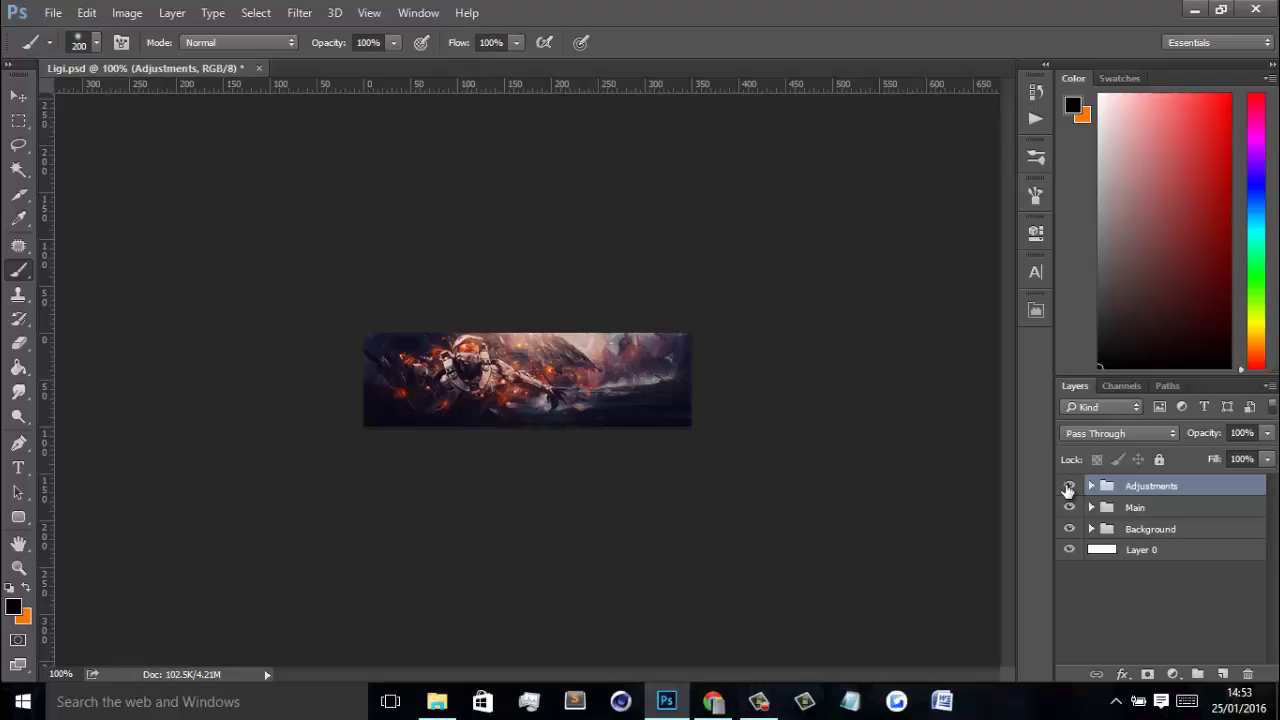
click(762, 703)
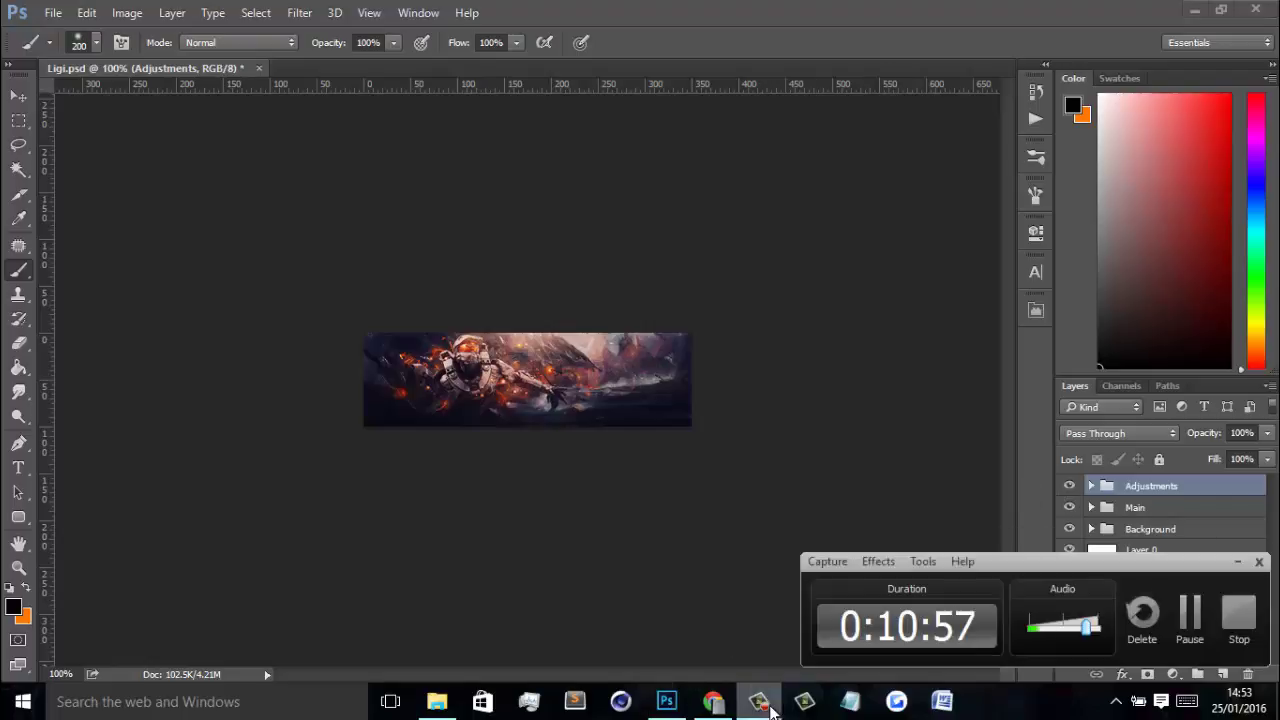
click(762, 703)
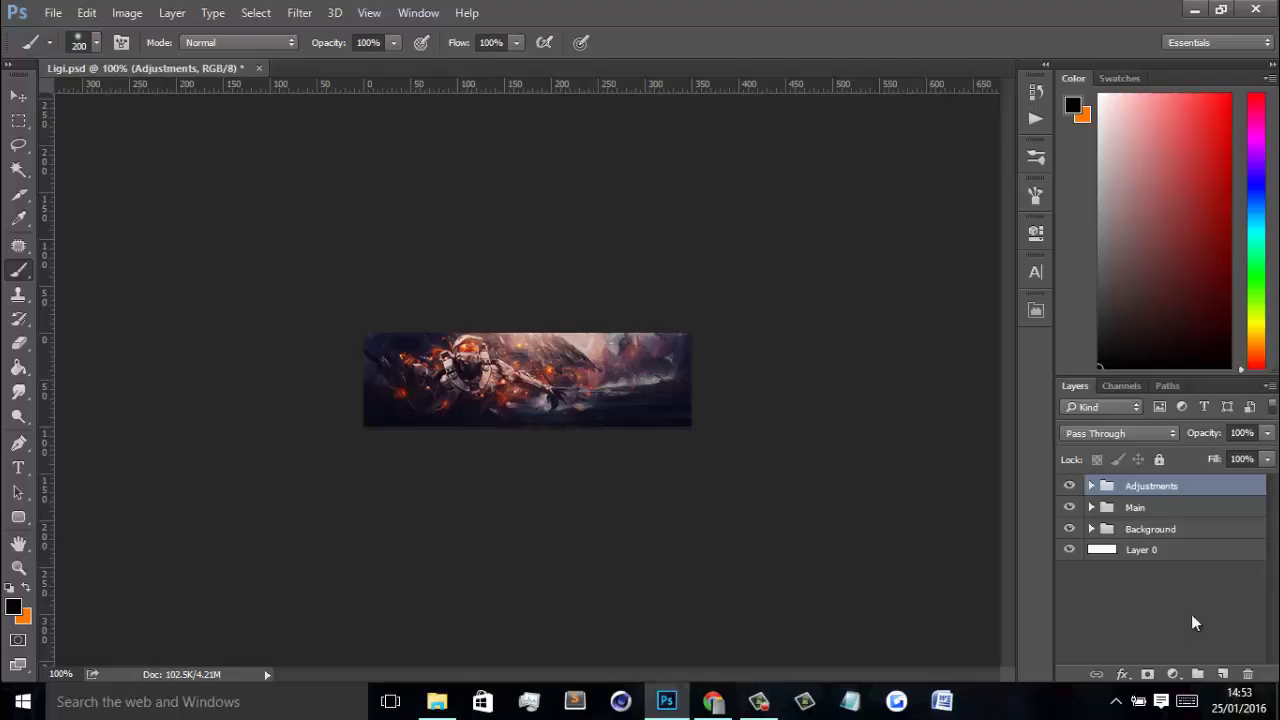
Step: Add the text LIGI to the banner in white Bebas Neue Regular, just beside the armoured figure
click(1100, 96)
key(t)
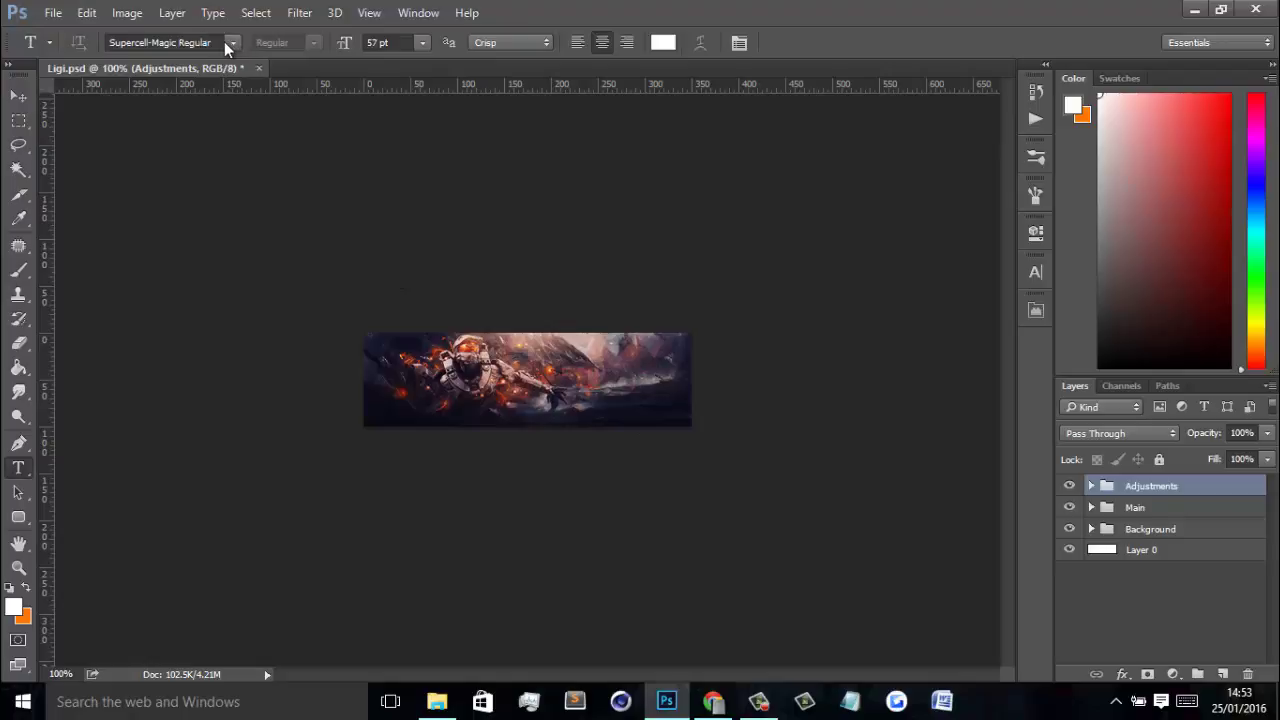
click(224, 41)
text(beb)
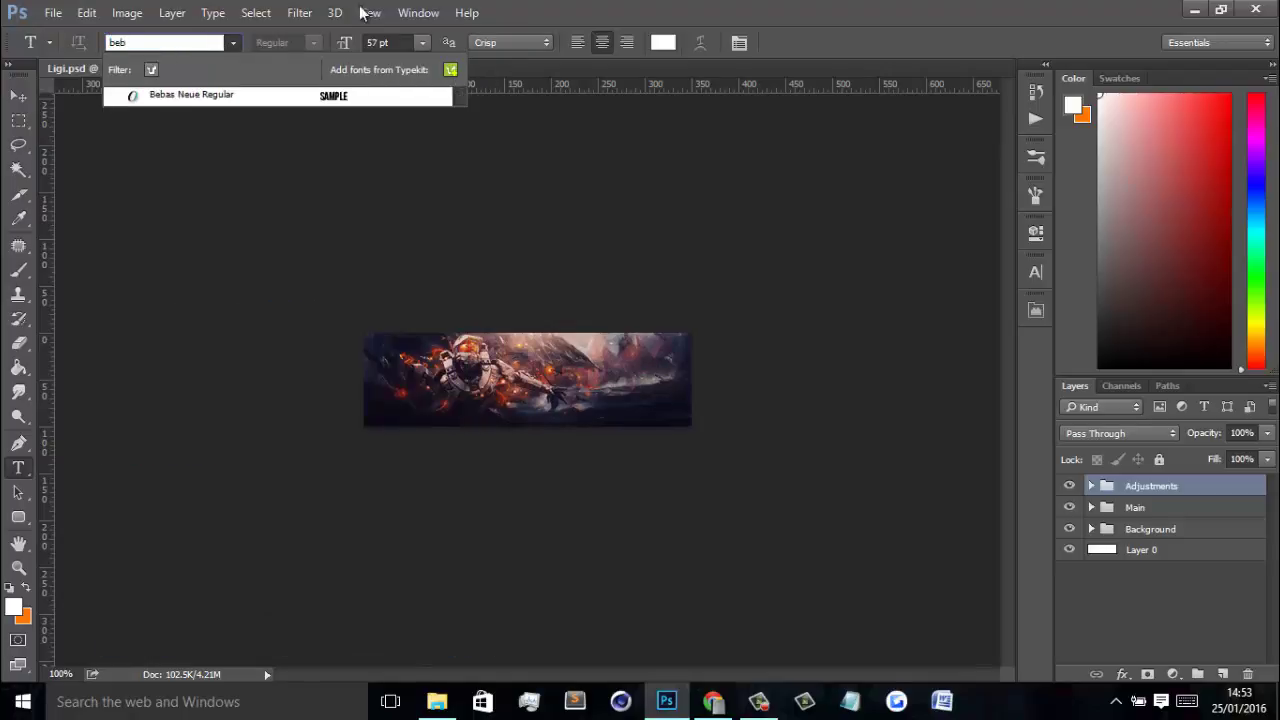
click(377, 97)
click(496, 385)
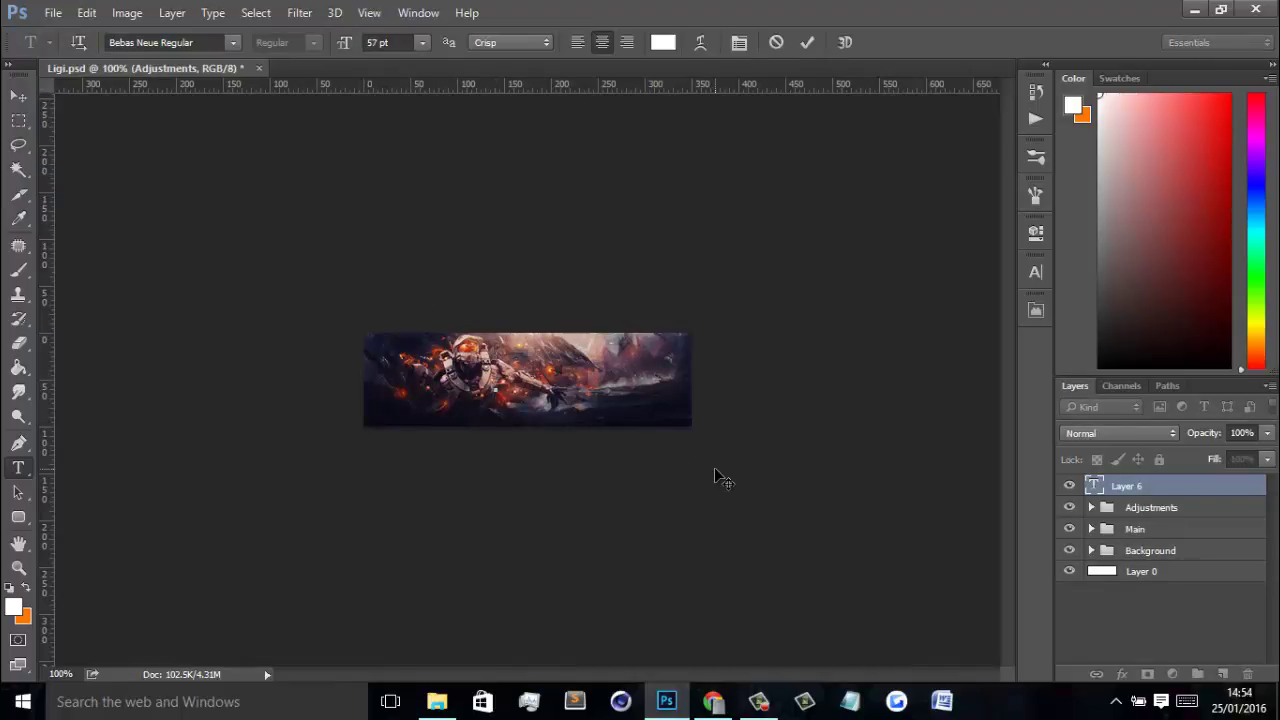
text(LIGI)
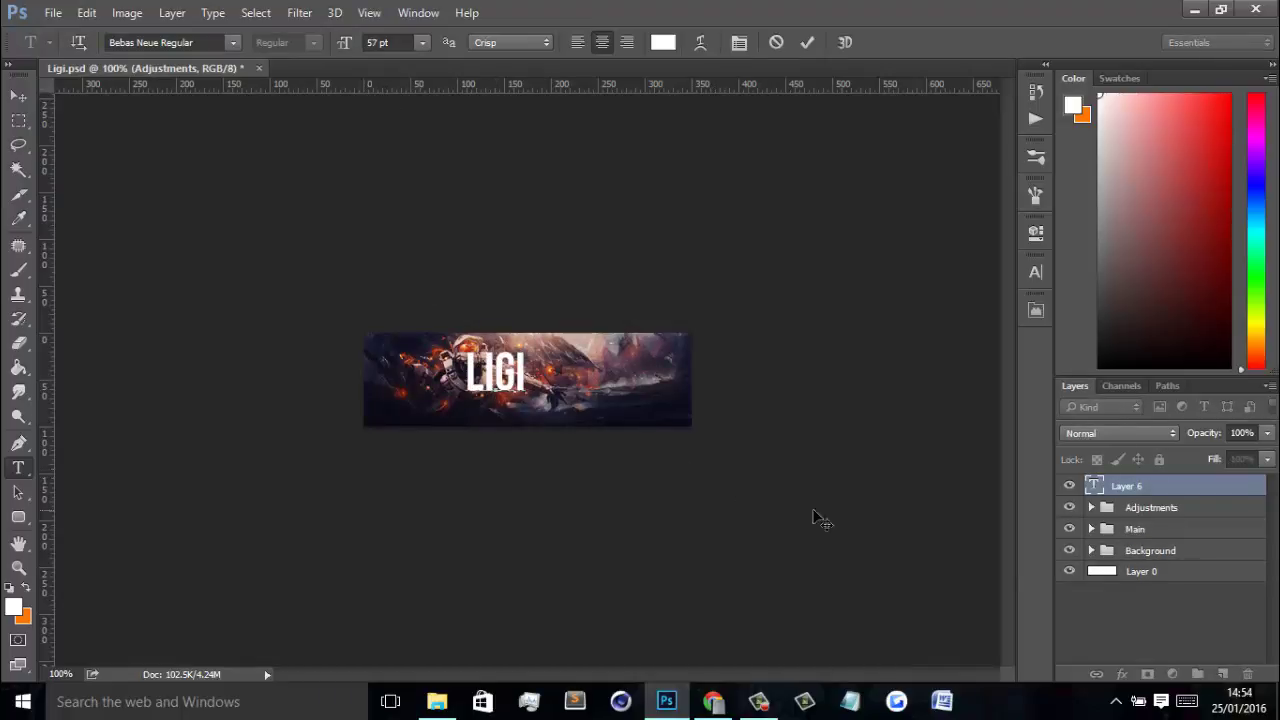
Step: Select the whole LIGI text and reduce its font size to 31 pt
key(ctrl)
key(ctrl+a)
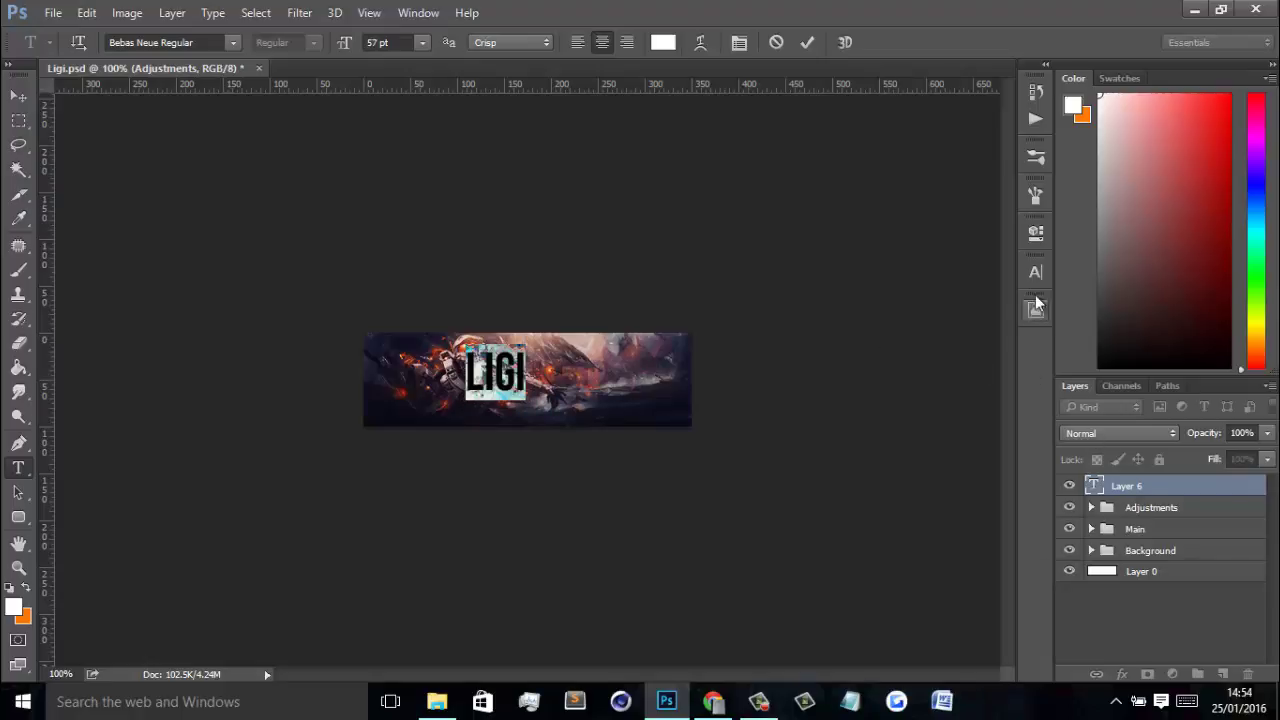
click(1035, 272)
drag(820, 308, 806, 320)
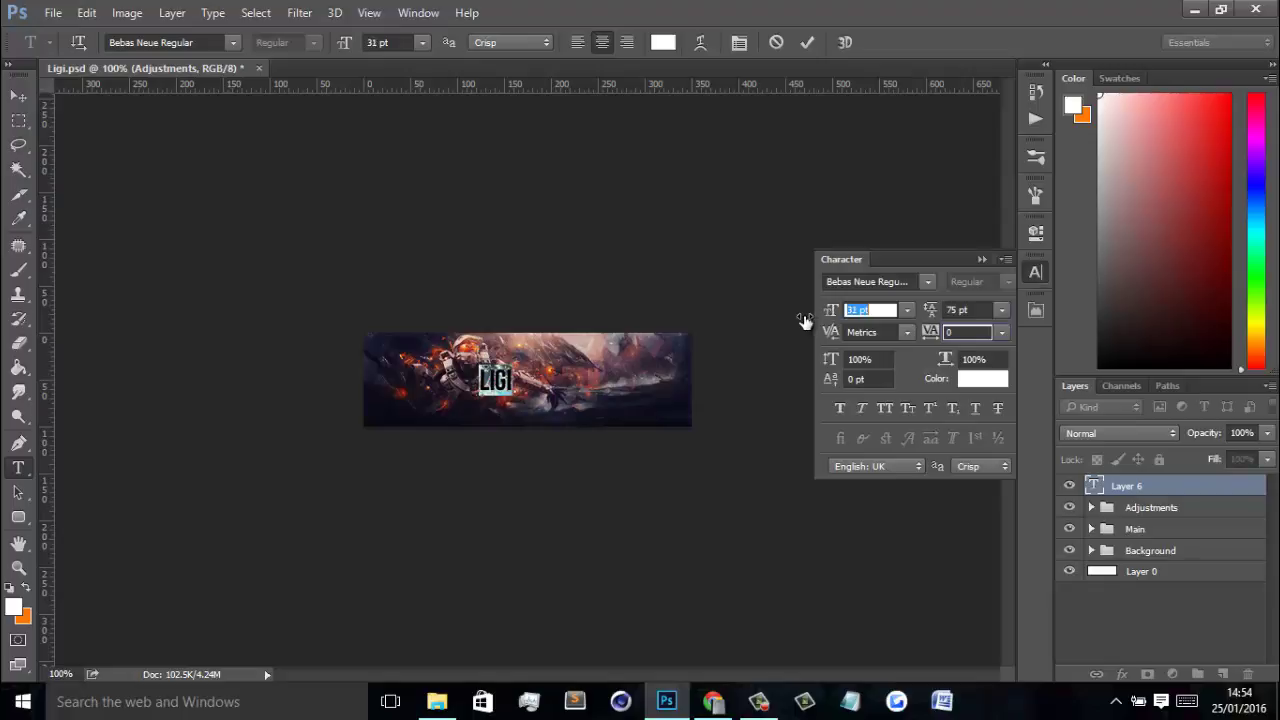
key(Tab)
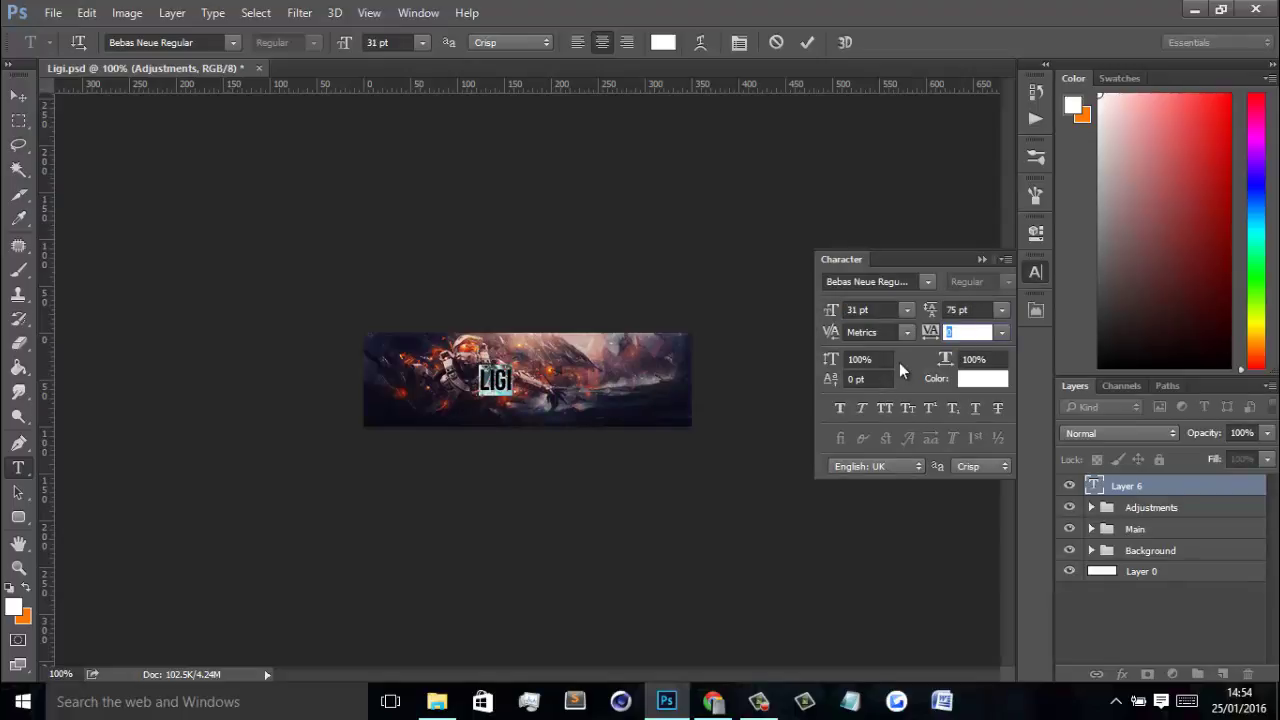
Step: Set the LIGI text's vertical scale to 90% and commit the text edit
key(Tab)
text(85)
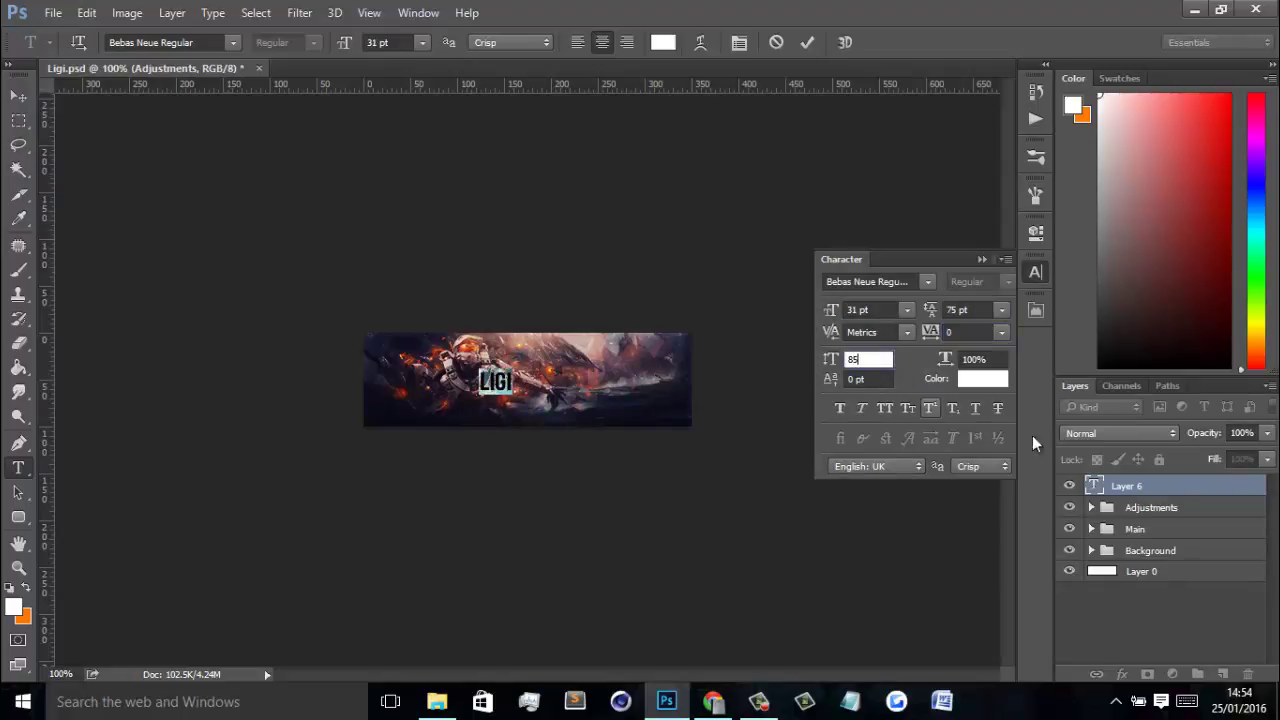
key(BackSpace)
key(BackSpace)
text(9)
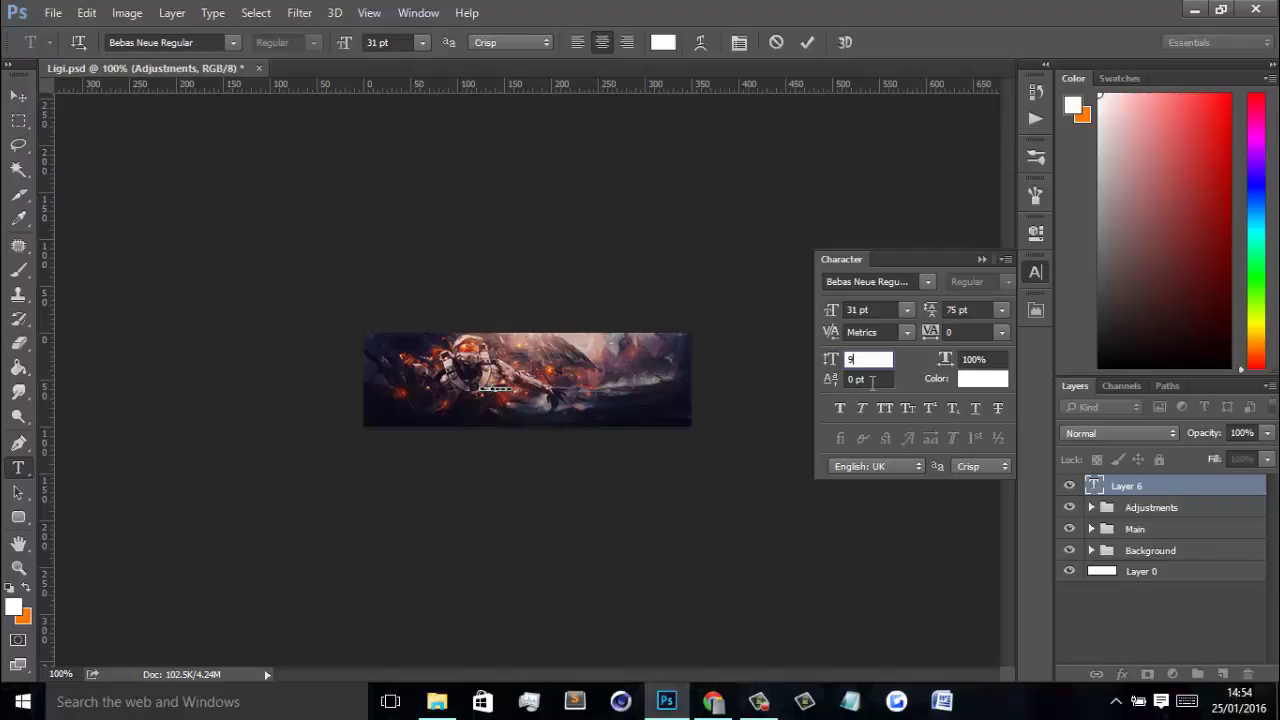
text(0)
key(Return)
click(1207, 490)
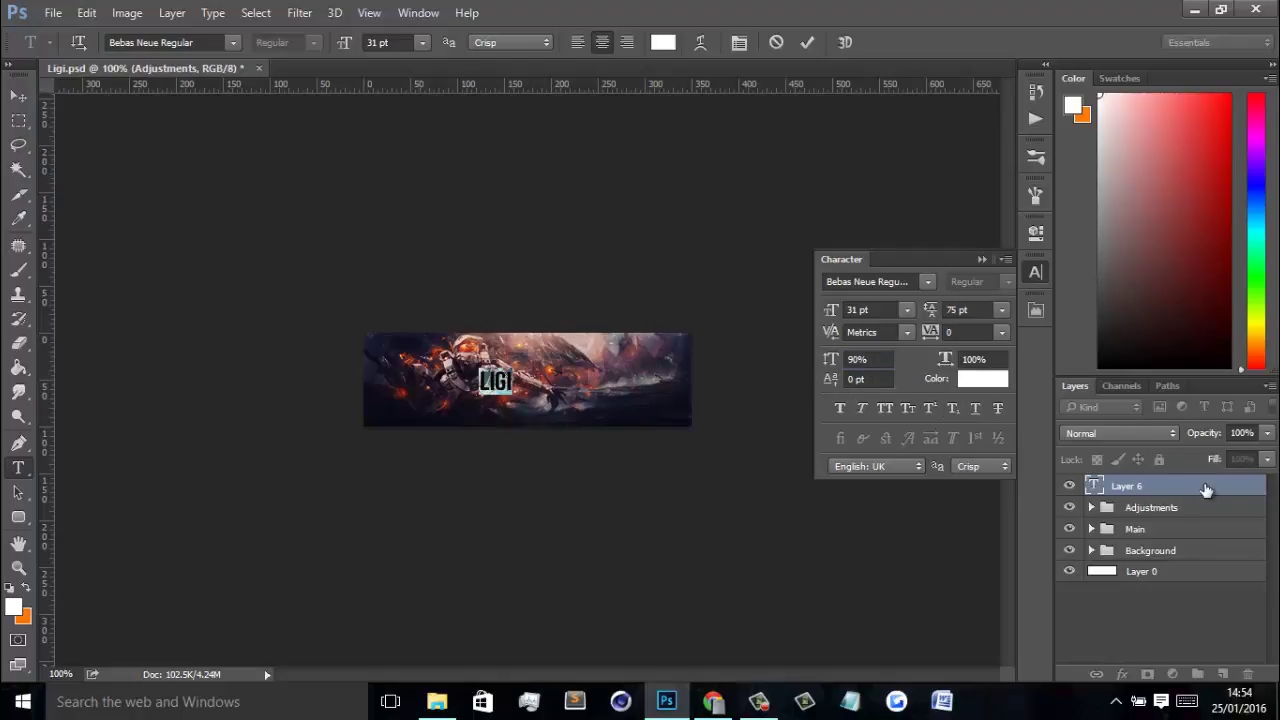
click(980, 261)
Step: Hide the ligi text layer and look through the font list and character settings
click(1069, 485)
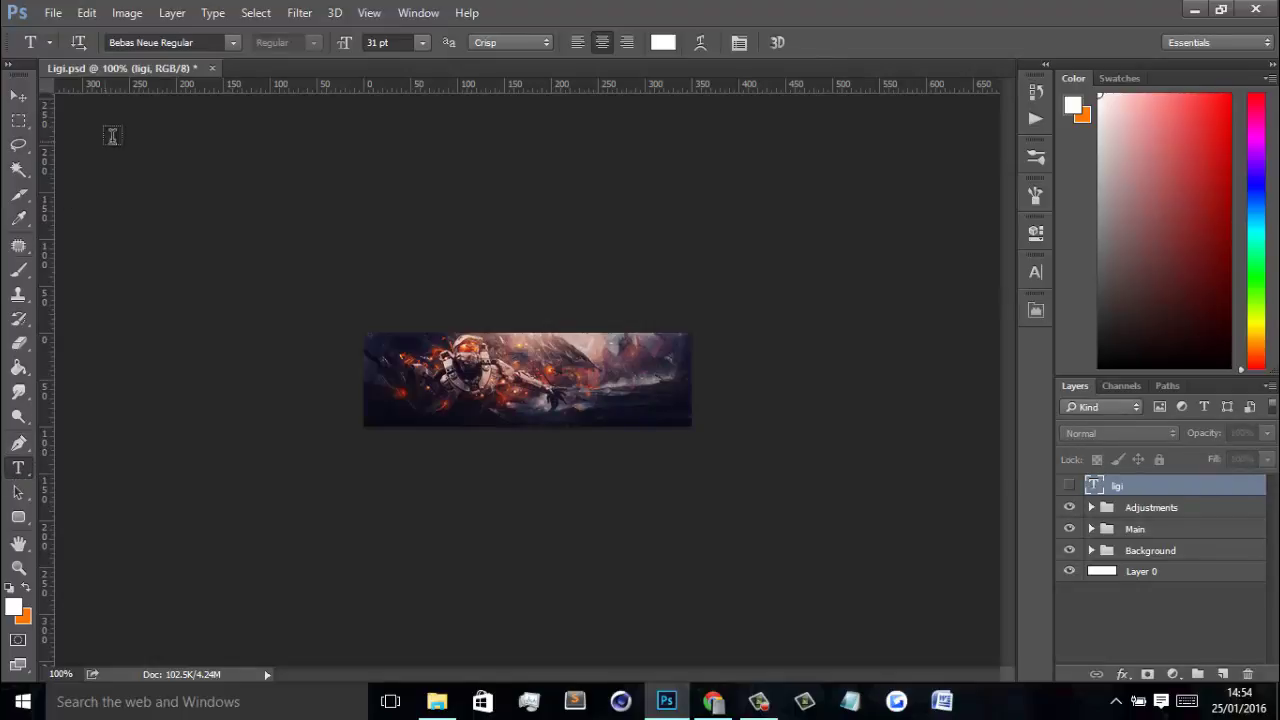
click(231, 43)
click(231, 43)
click(1033, 266)
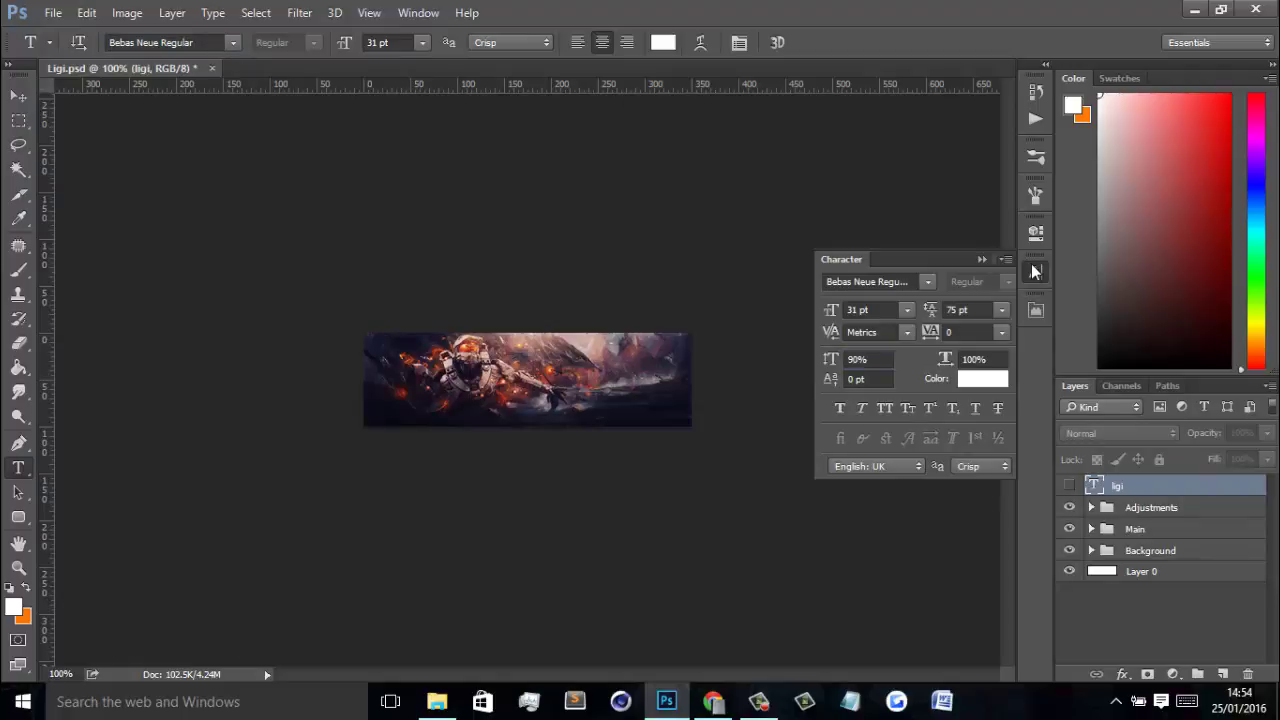
click(1033, 266)
click(413, 12)
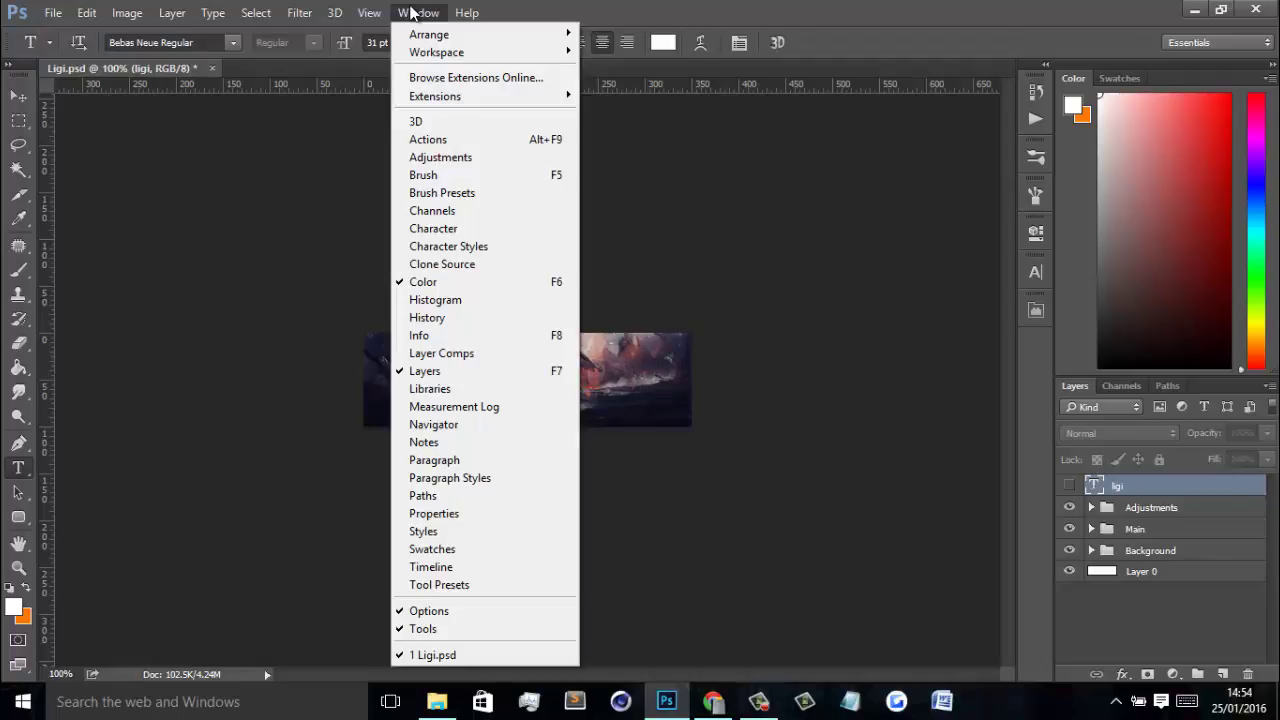
click(413, 12)
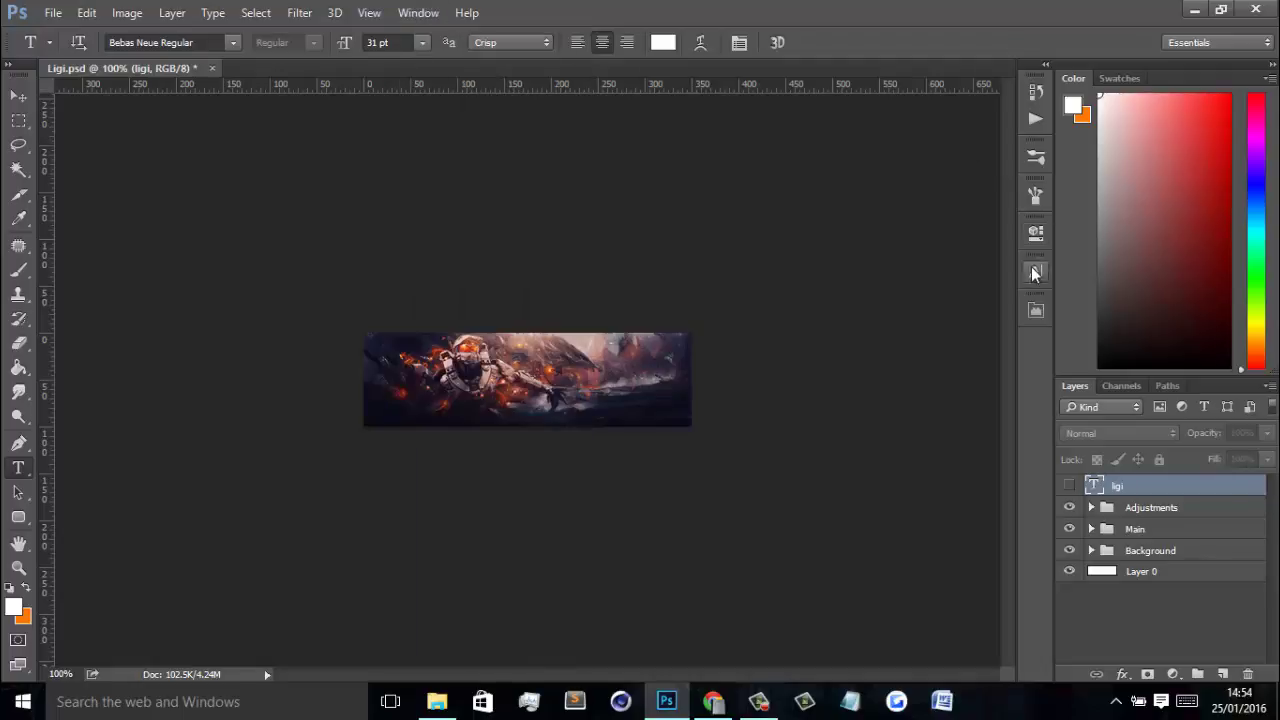
click(1035, 271)
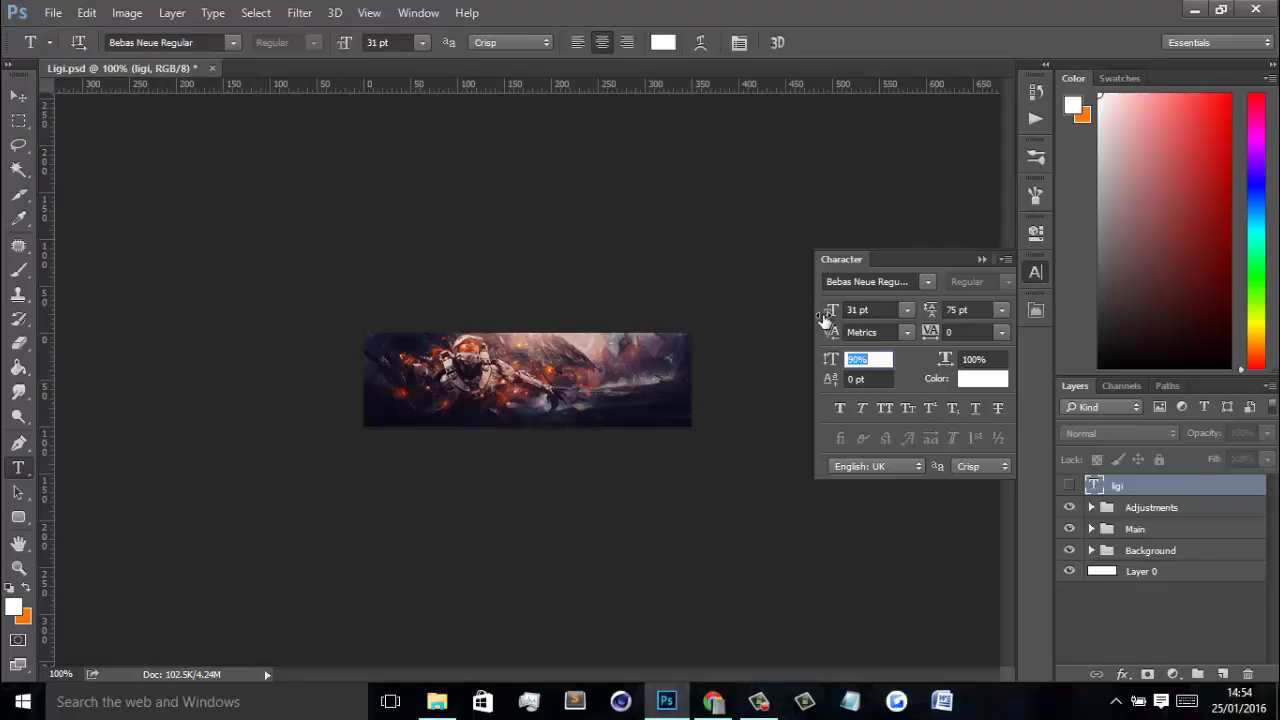
Step: Try Bernard MT Condensed on the ligi text, restore Bebas Neue Regular and show the layer again
click(929, 285)
click(930, 286)
click(930, 286)
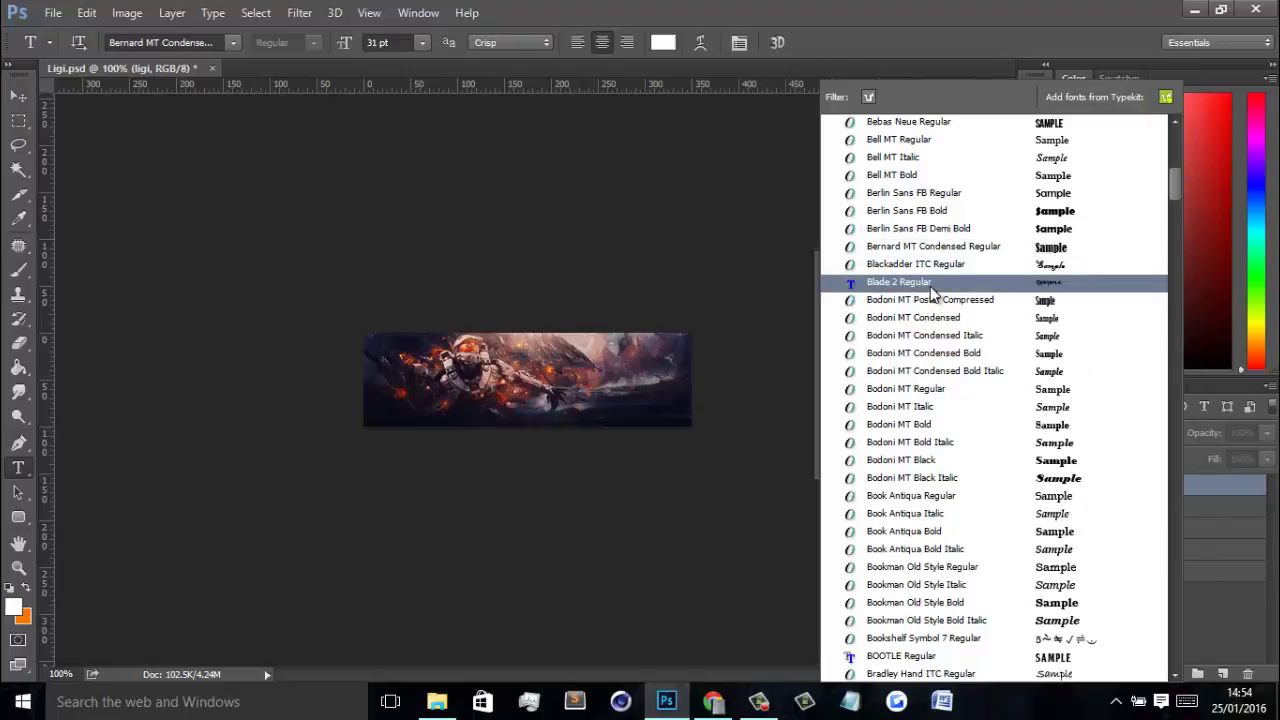
click(220, 45)
text(eb)
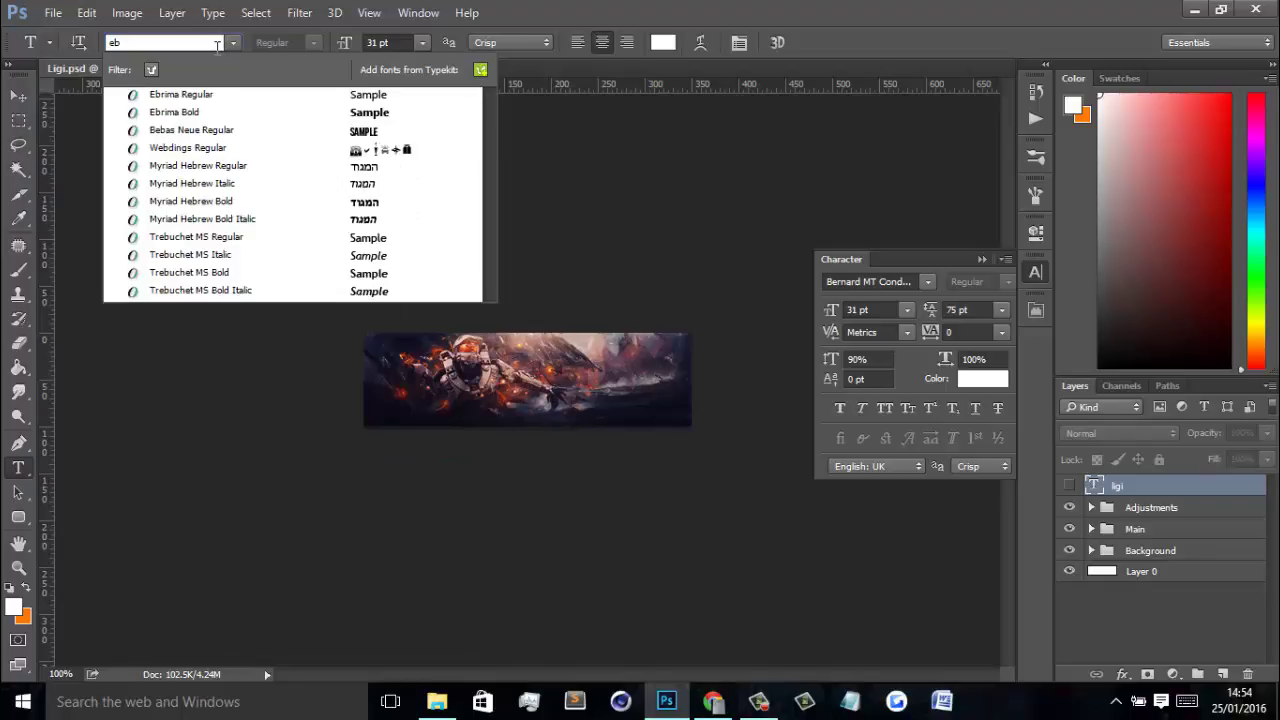
click(255, 129)
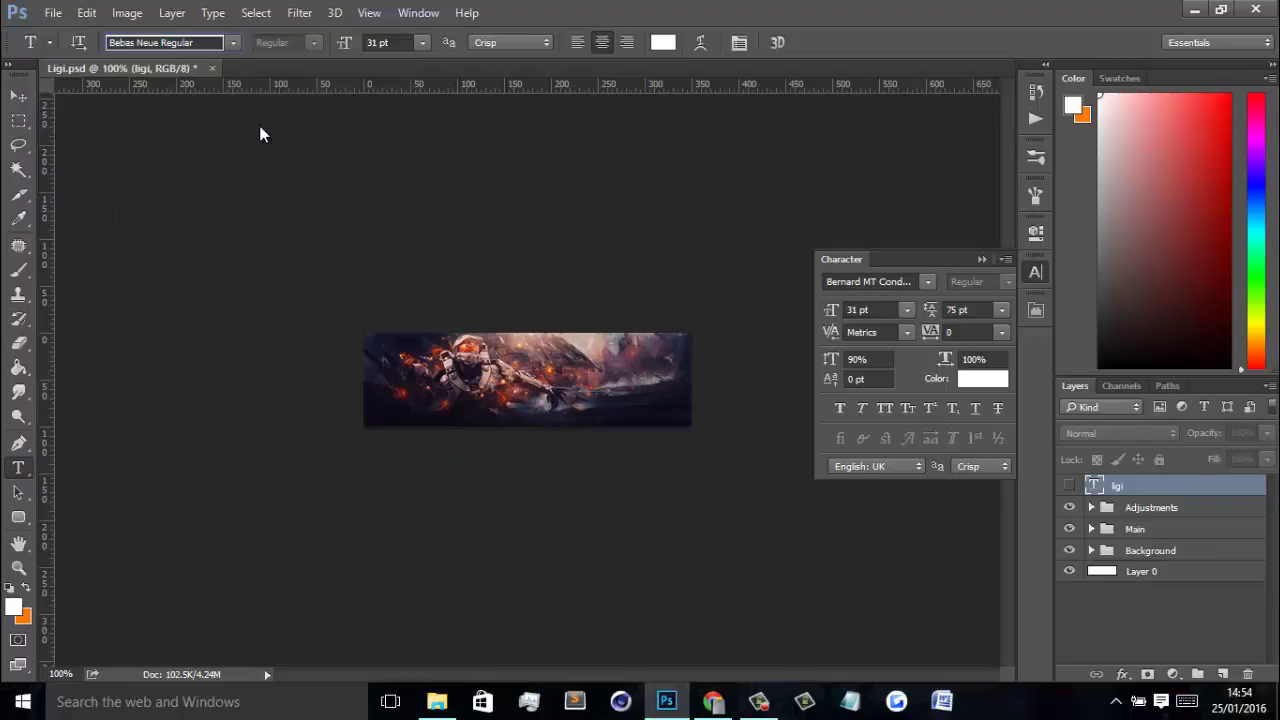
click(1068, 485)
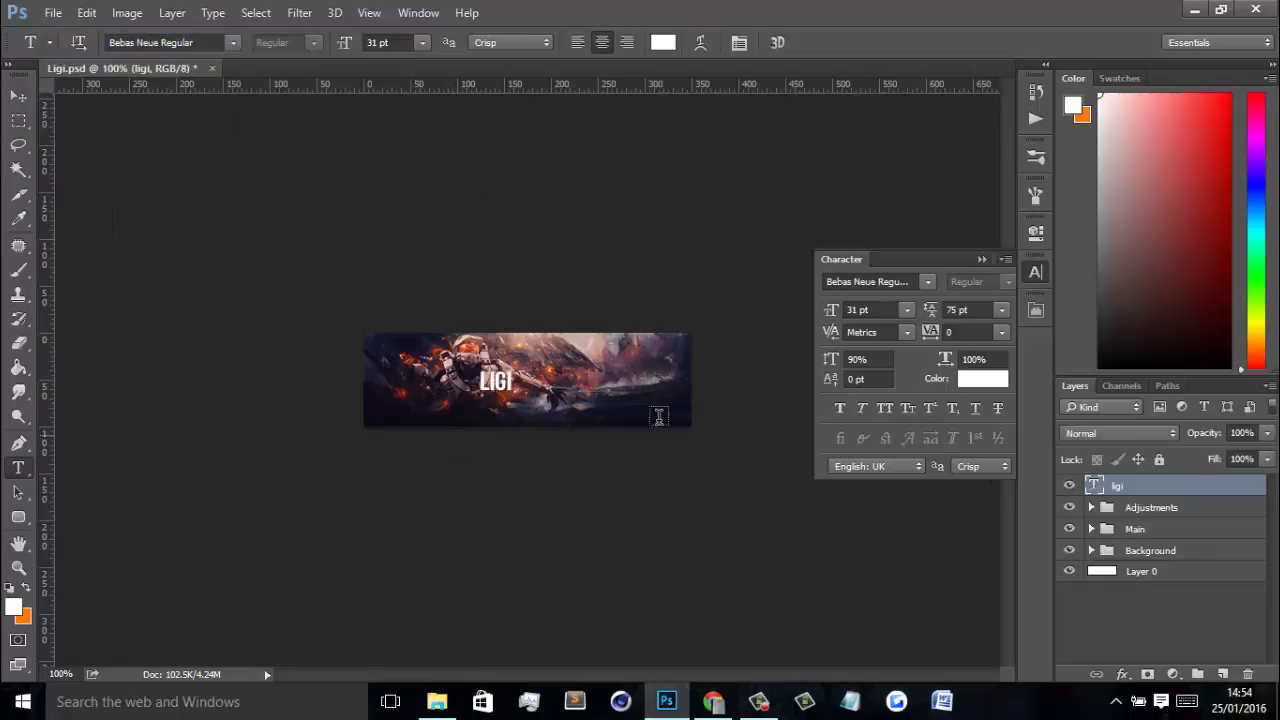
Step: Move the LIGI text slightly to the right on the banner and close the character settings
key(v)
mouse_move(568, 413)
mouse_down()
mouse_move(575, 455)
mouse_move(586, 424)
mouse_up()
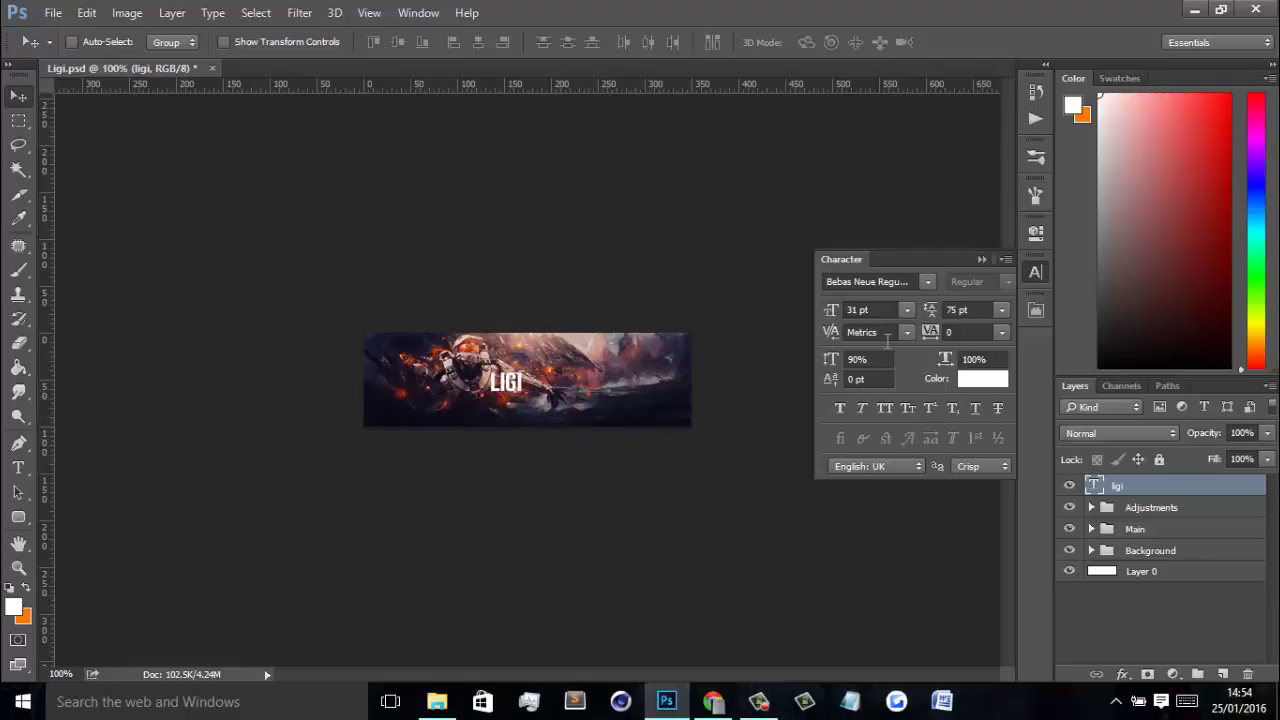
click(992, 259)
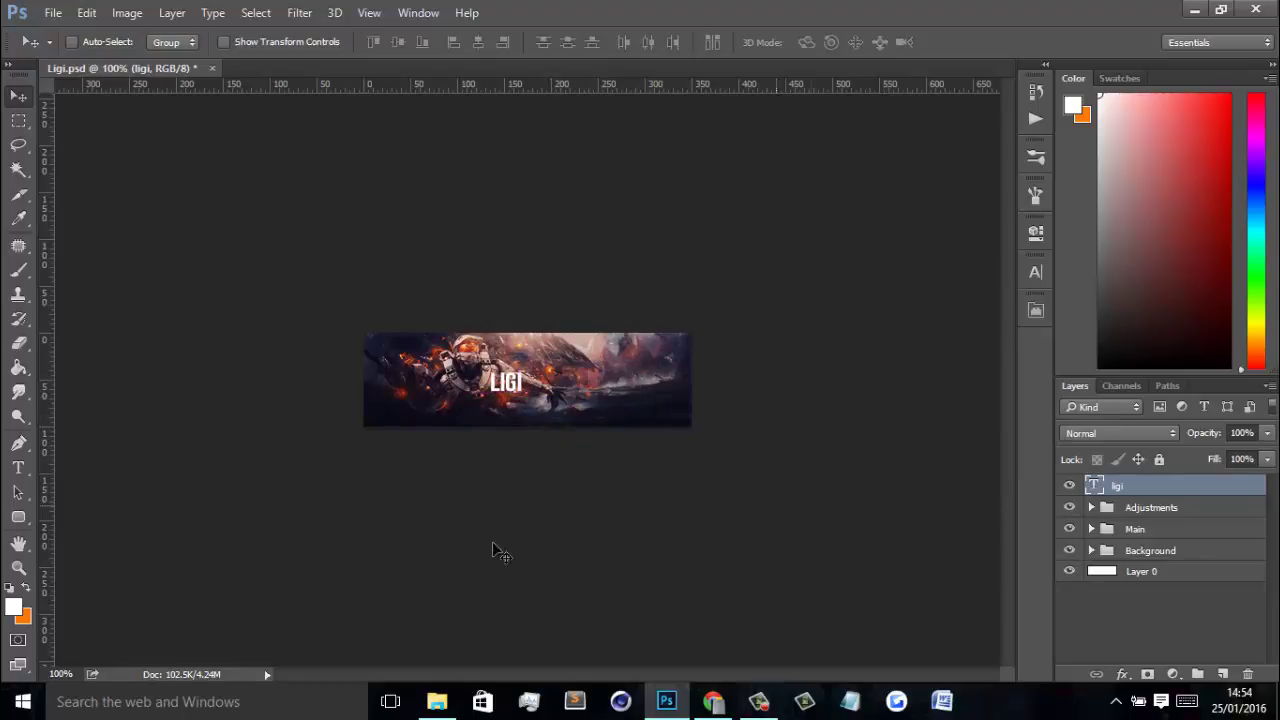
Step: Move the ligi text layer below the Adjustments group, directly above the Main group
double_click(1205, 485)
key(Escape)
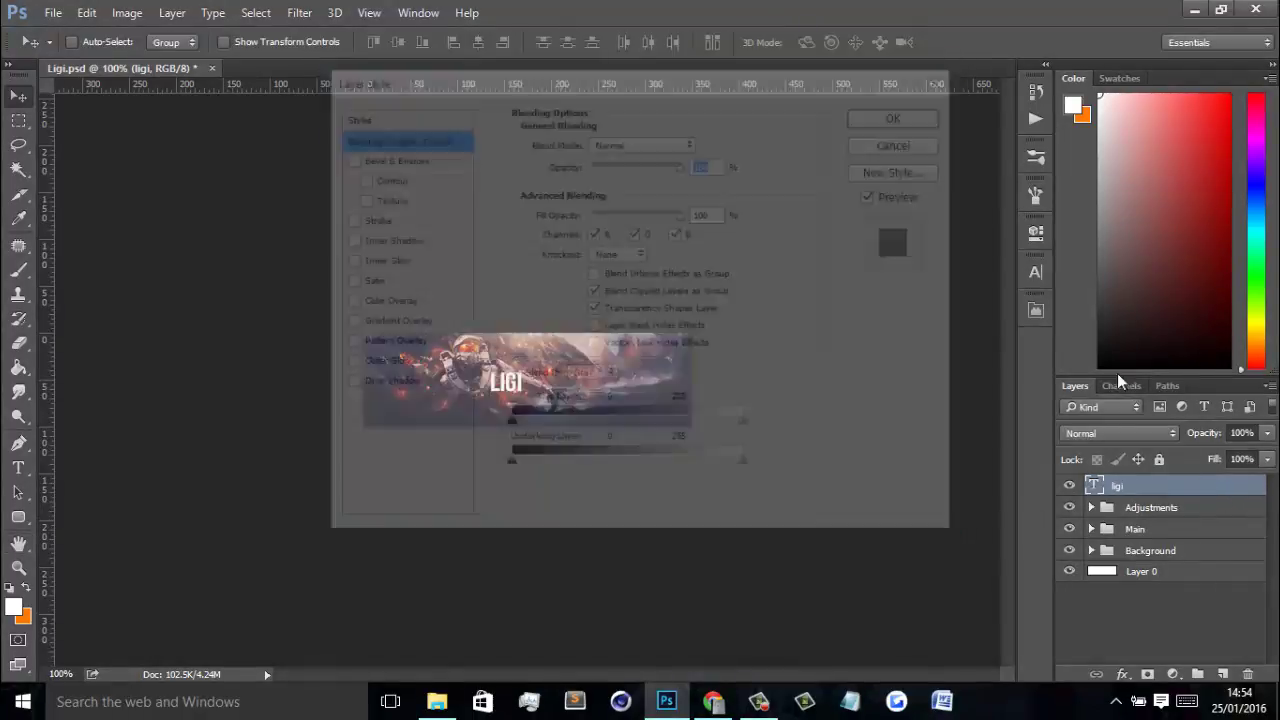
drag(1188, 528, 1188, 520)
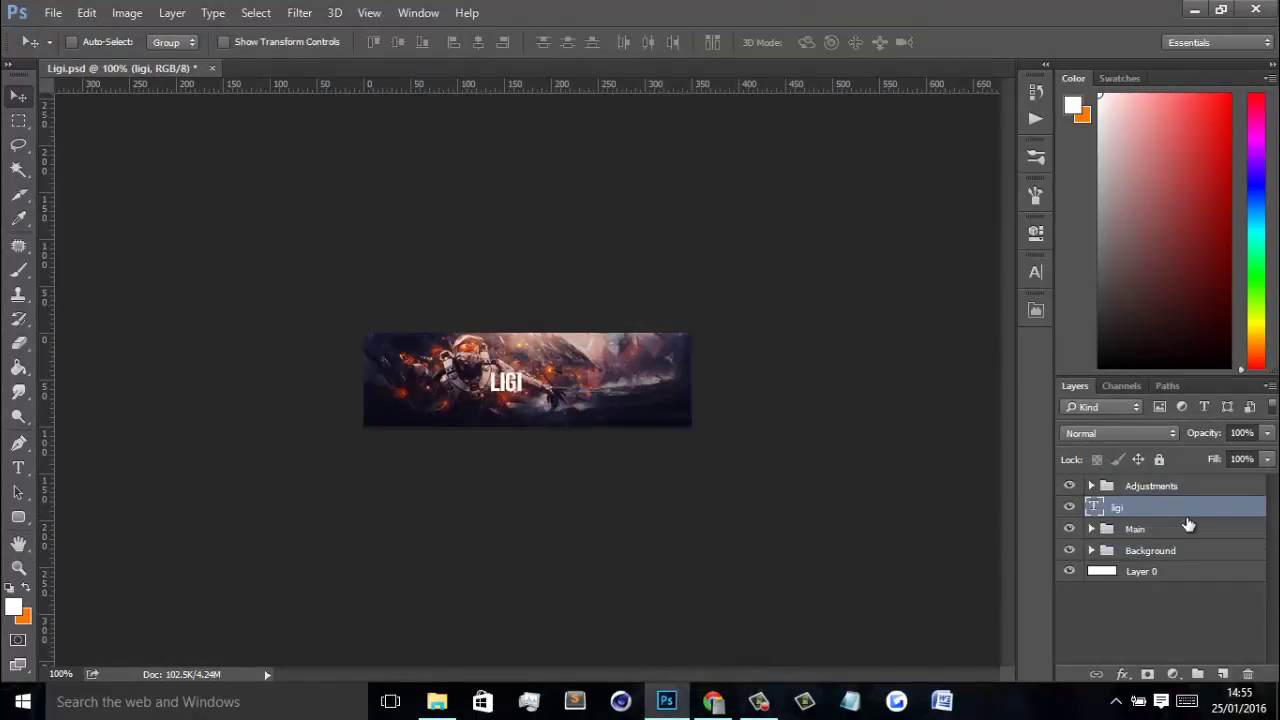
Step: Open the ligi text layer's style settings and enable Gradient Overlay, leaving Color Overlay off
double_click(1198, 508)
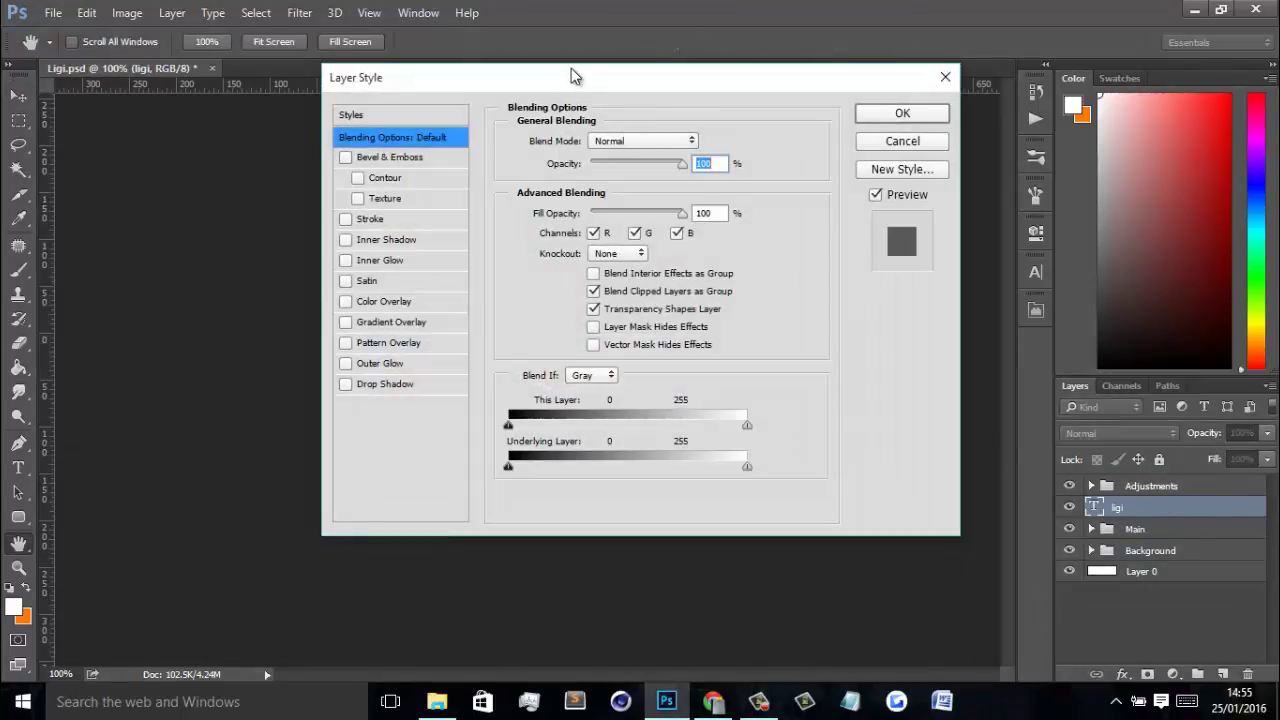
drag(571, 68, 987, 121)
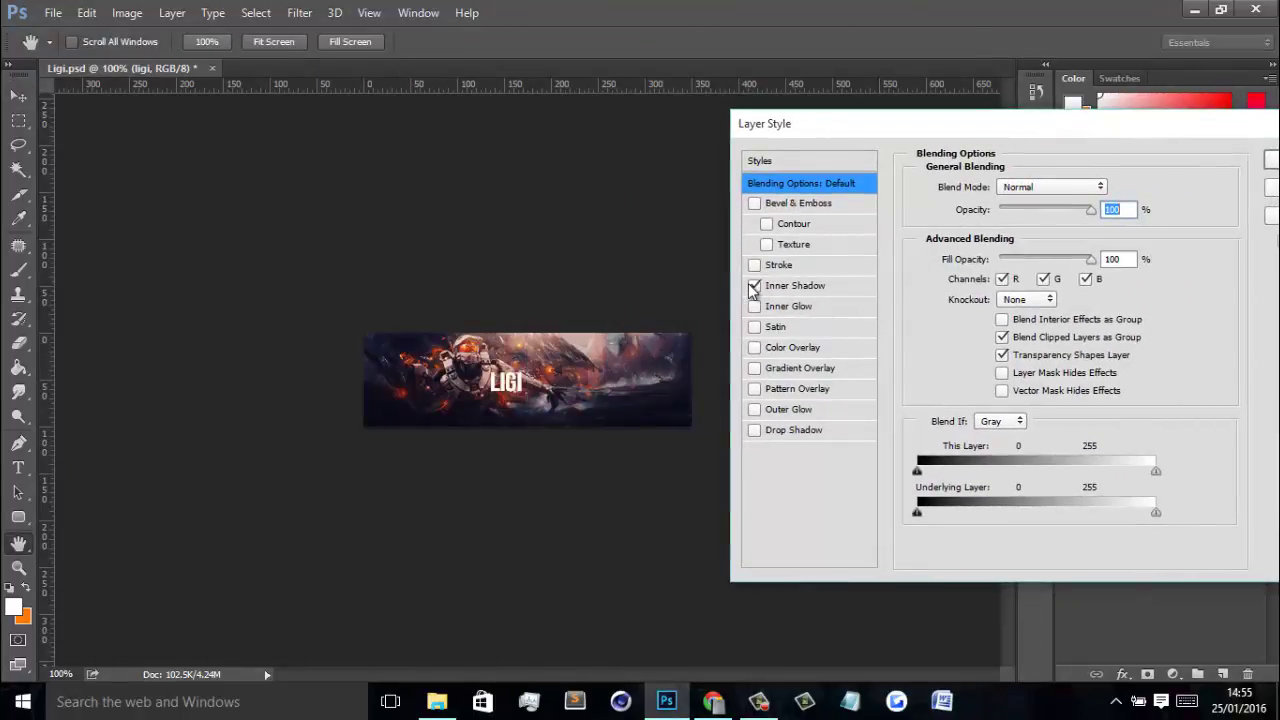
click(754, 347)
click(754, 368)
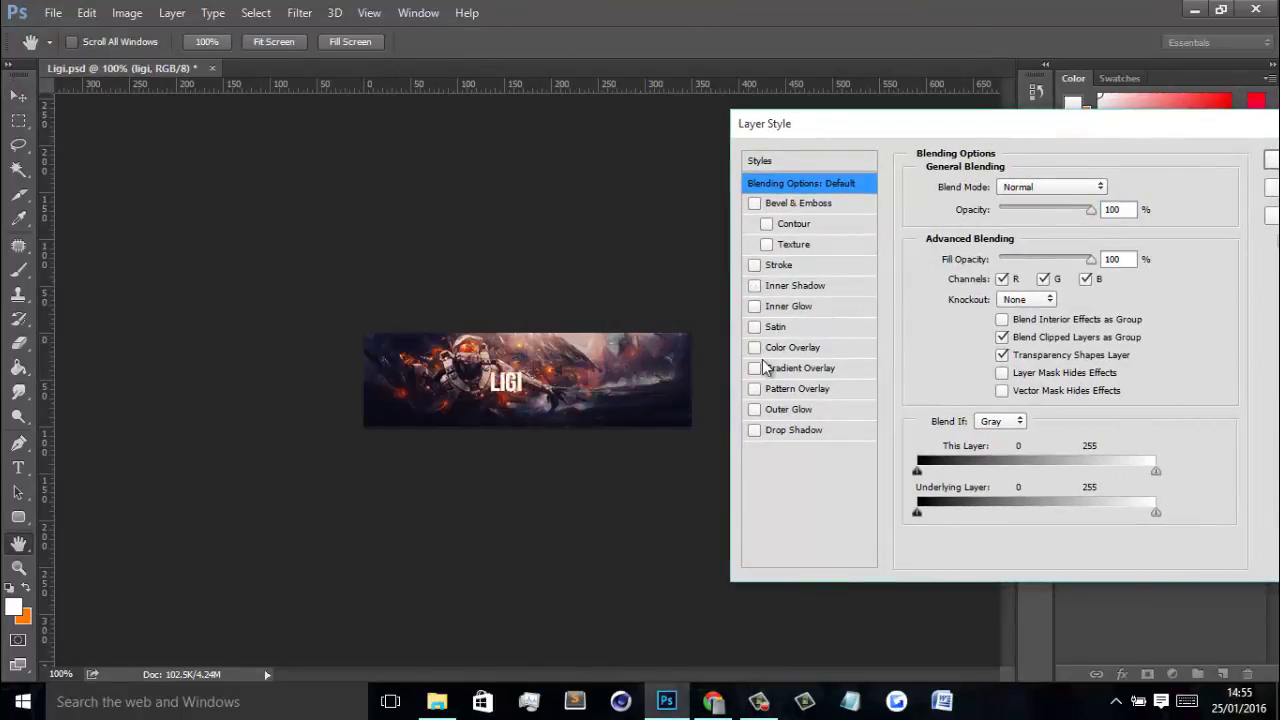
click(799, 366)
click(776, 353)
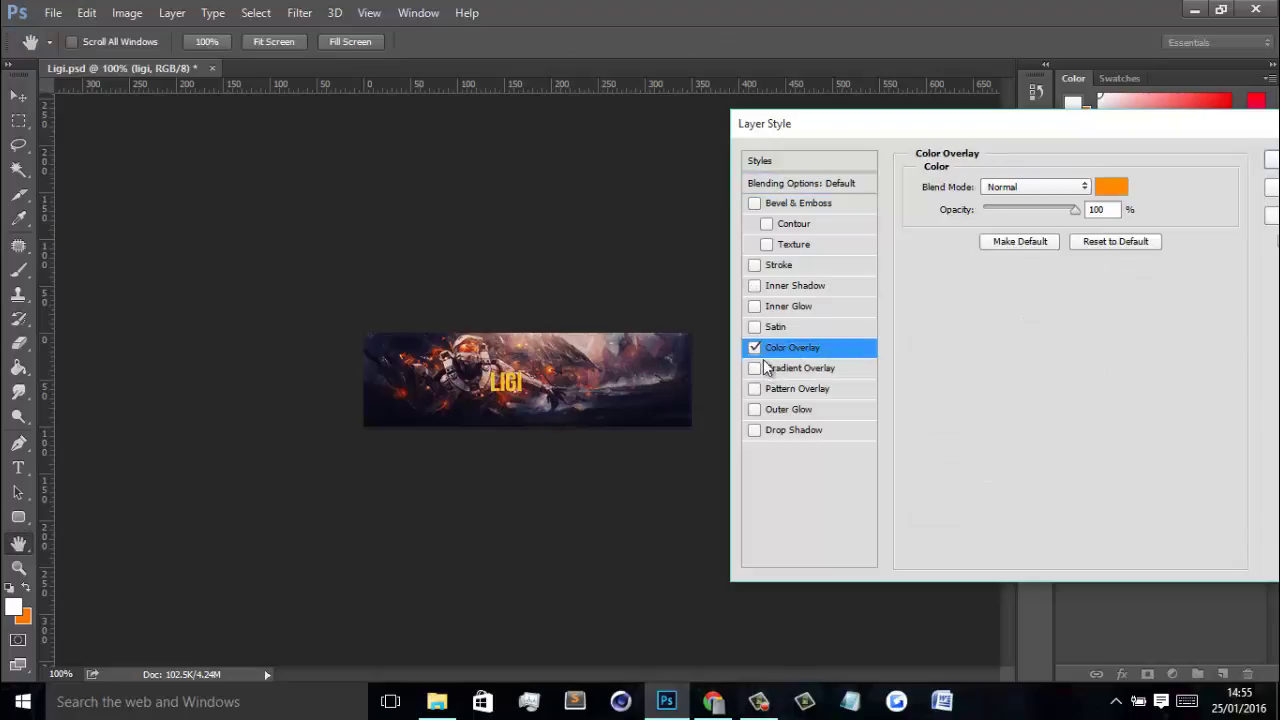
click(764, 367)
click(755, 347)
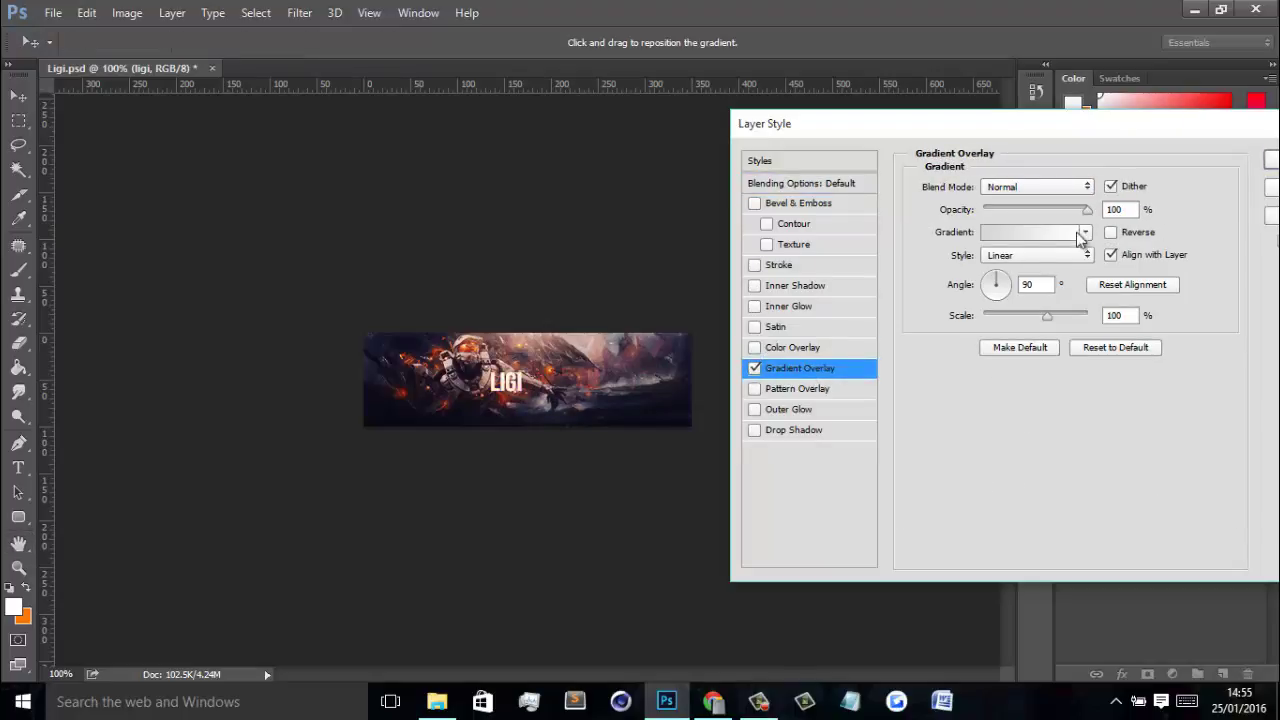
Step: Apply the Black, White gradient preset to the overlay and change its white stop to grey a8a8a8
click(1023, 233)
click(880, 232)
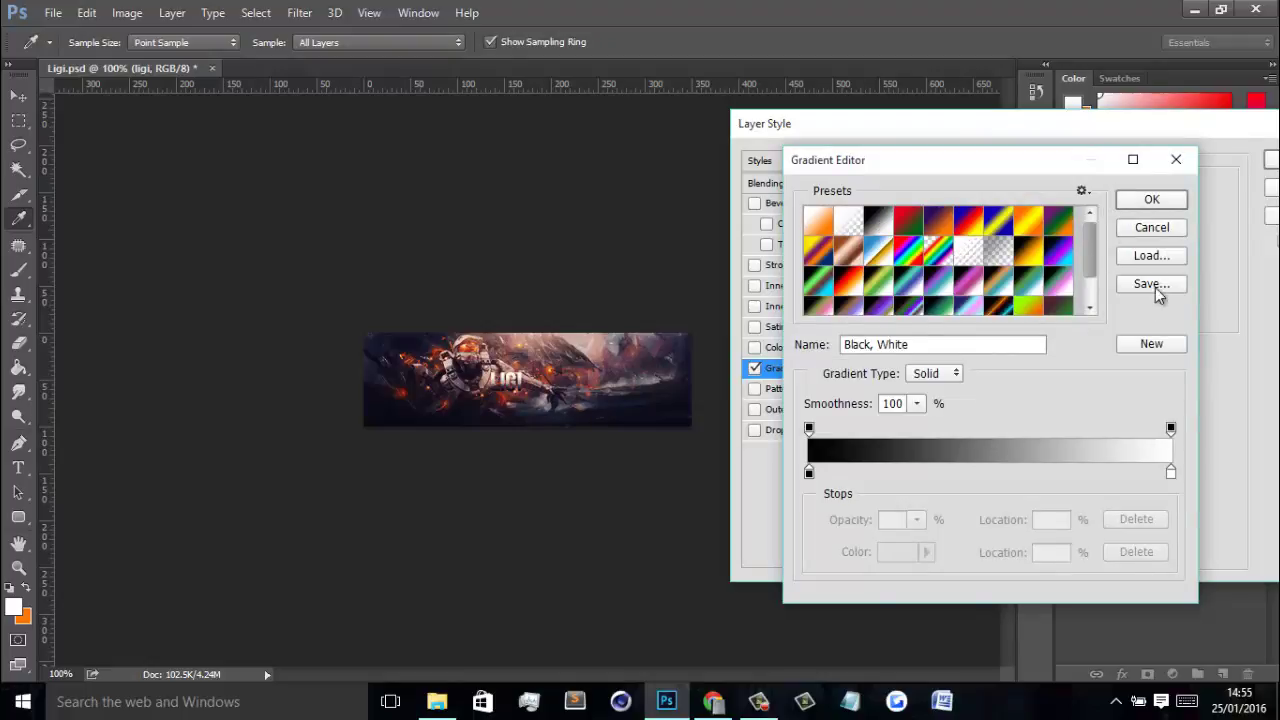
double_click(1171, 472)
click(677, 367)
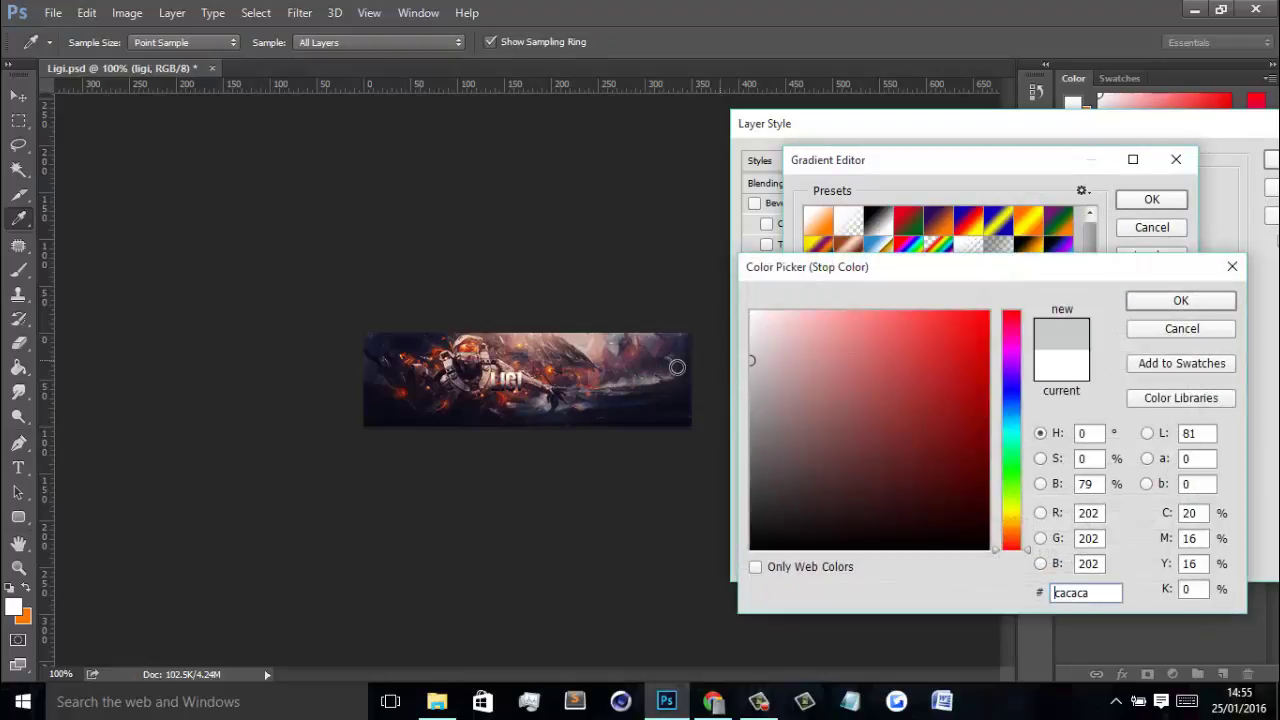
mouse_move(677, 367)
mouse_down()
mouse_move(511, 380)
mouse_move(690, 386)
mouse_up()
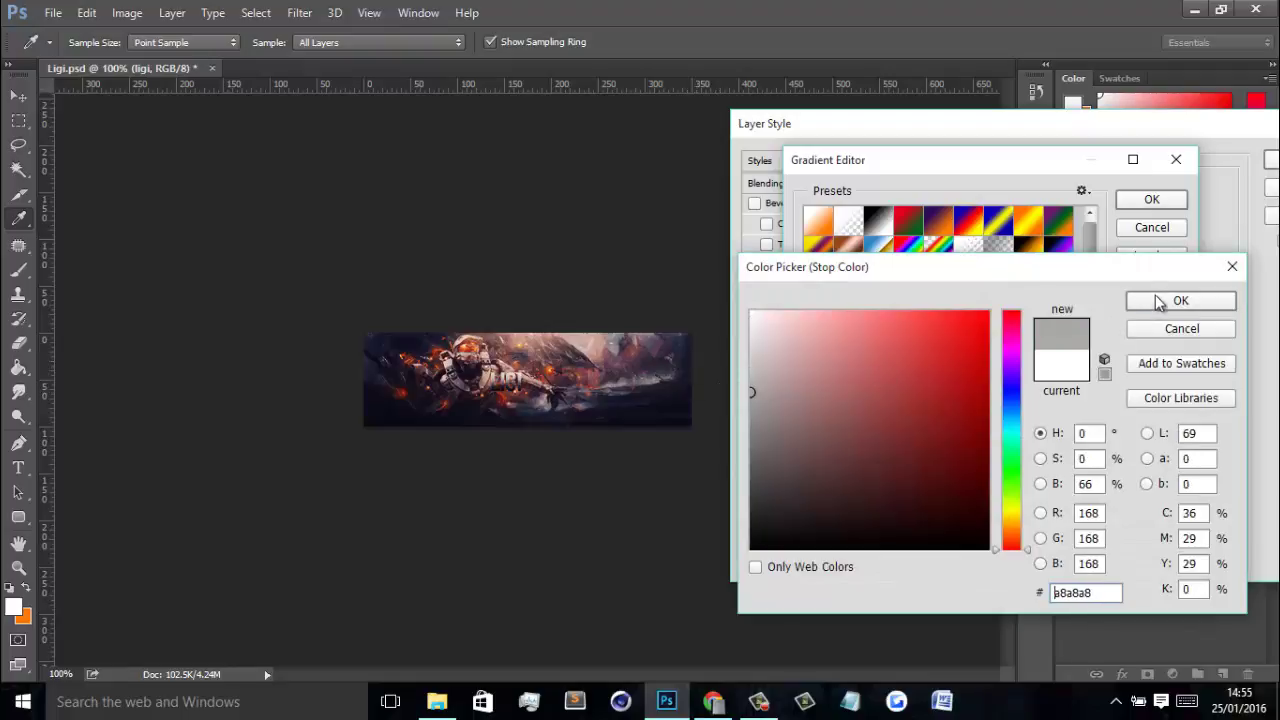
click(1157, 300)
click(1152, 199)
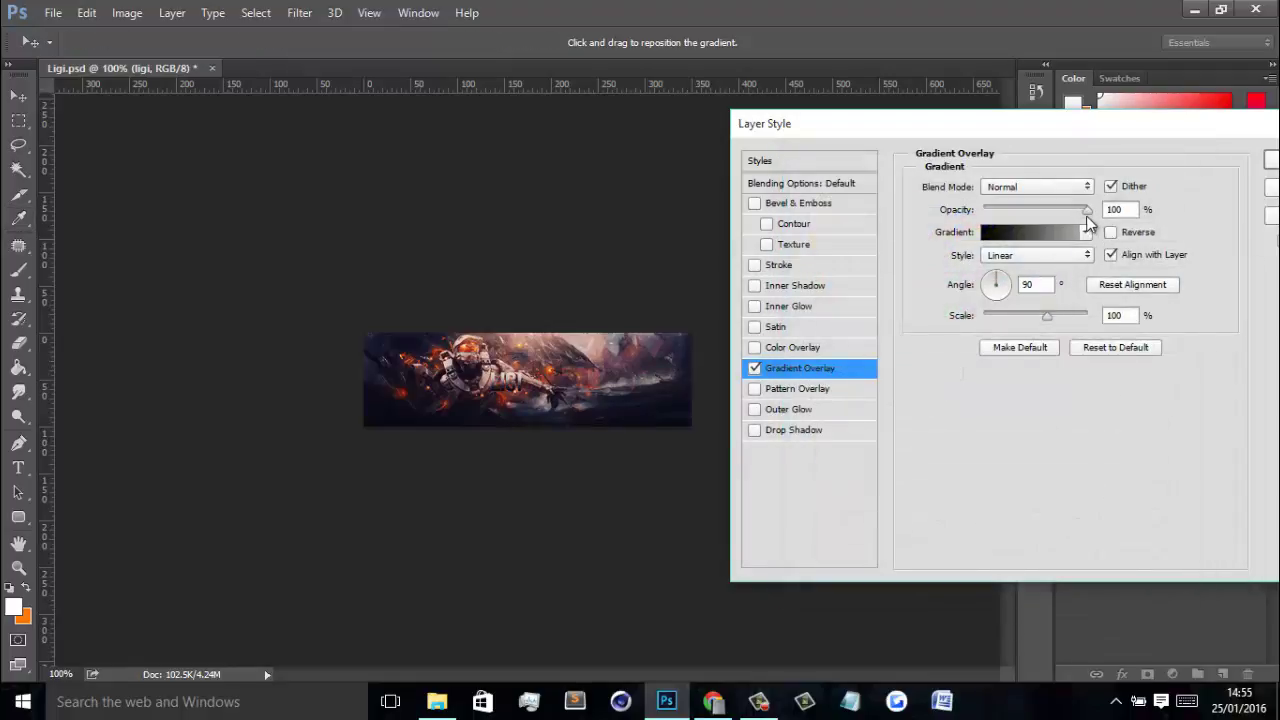
Step: Set the Gradient Overlay opacity to 75% and enable Drop Shadow on the ligi text
mouse_move(1087, 215)
mouse_down()
mouse_move(1020, 212)
mouse_move(1064, 206)
mouse_up()
text(75)
click(756, 430)
Step: Enable Color Overlay on the ligi text and set its colour to dark orange b8510c
click(755, 347)
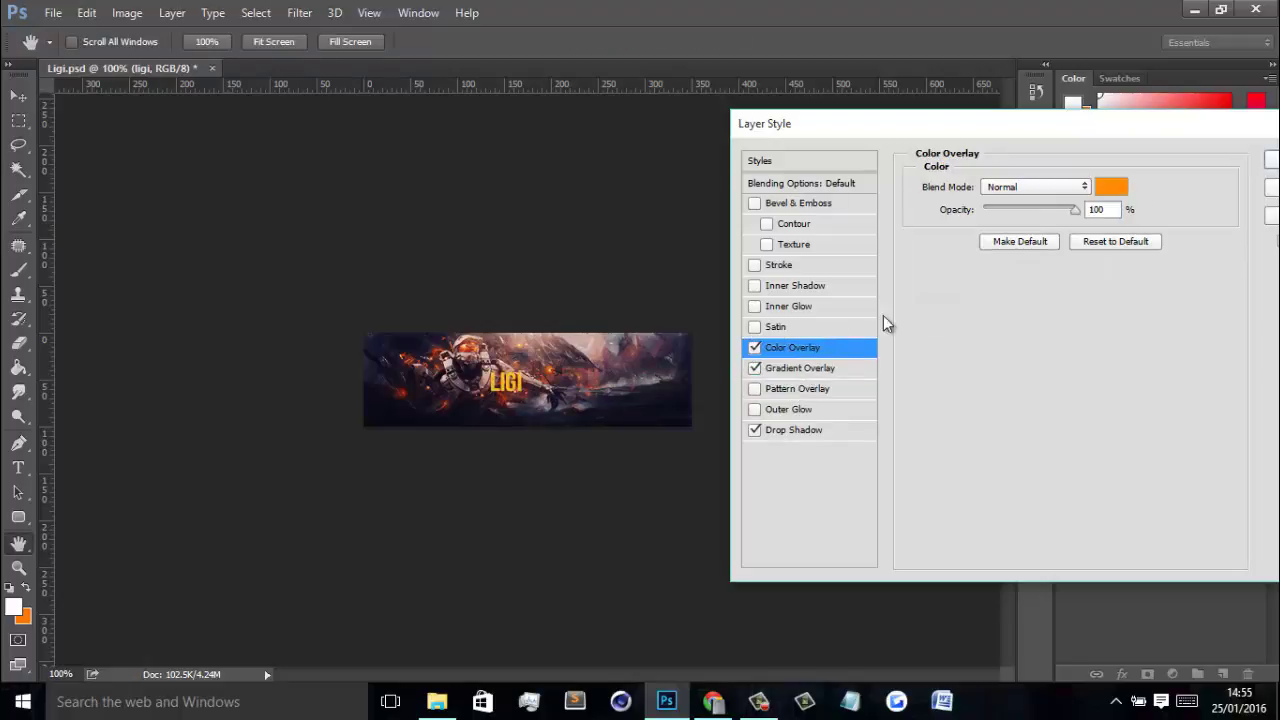
click(1110, 188)
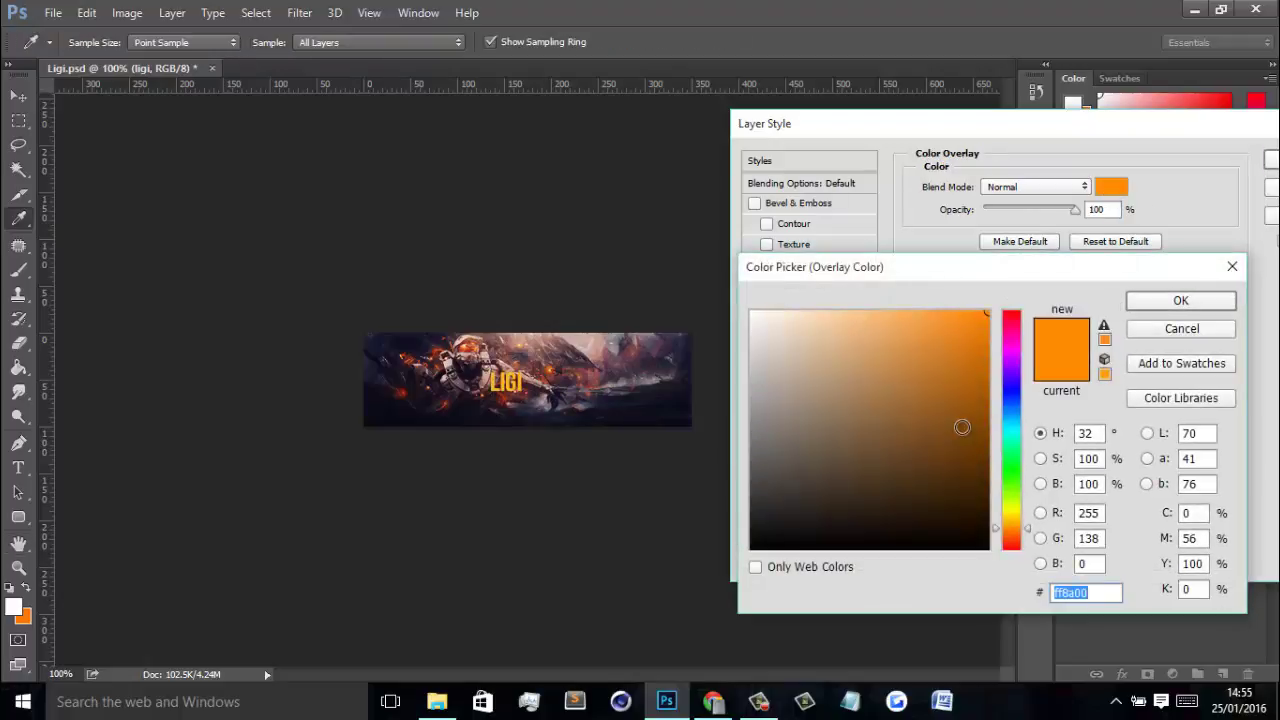
click(954, 392)
click(1016, 534)
drag(962, 434, 1049, 300)
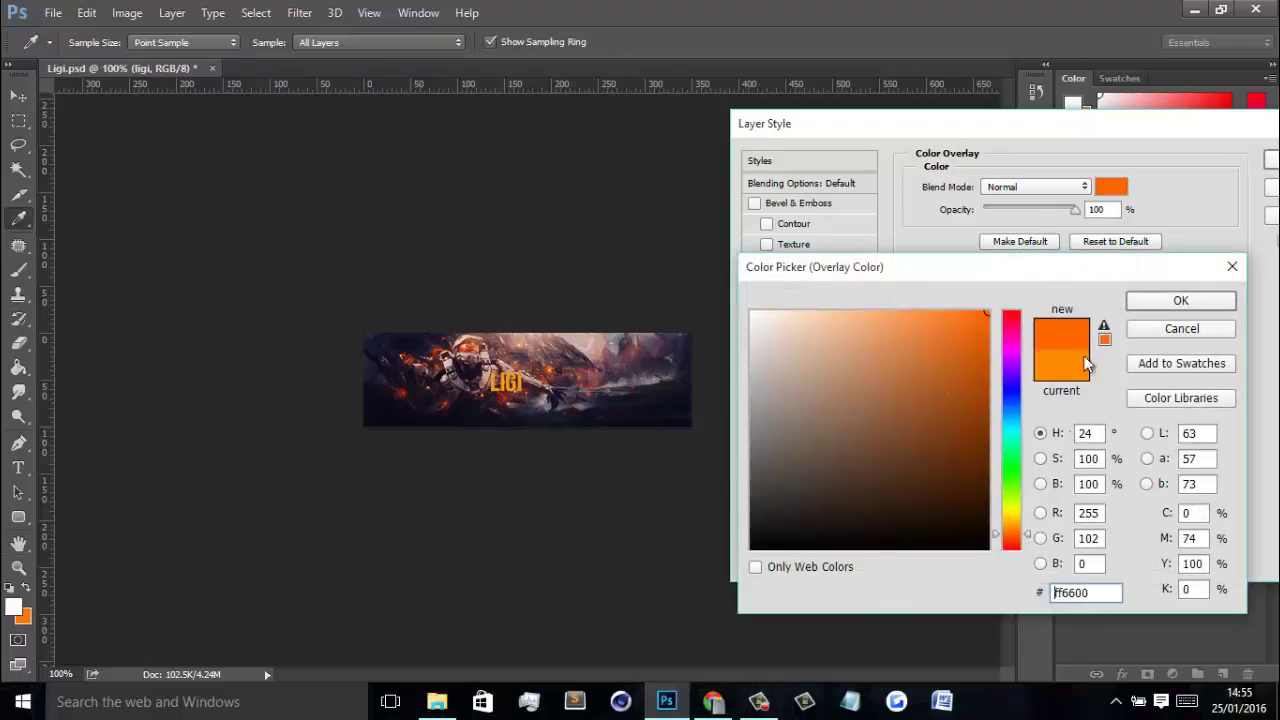
click(1013, 534)
click(946, 392)
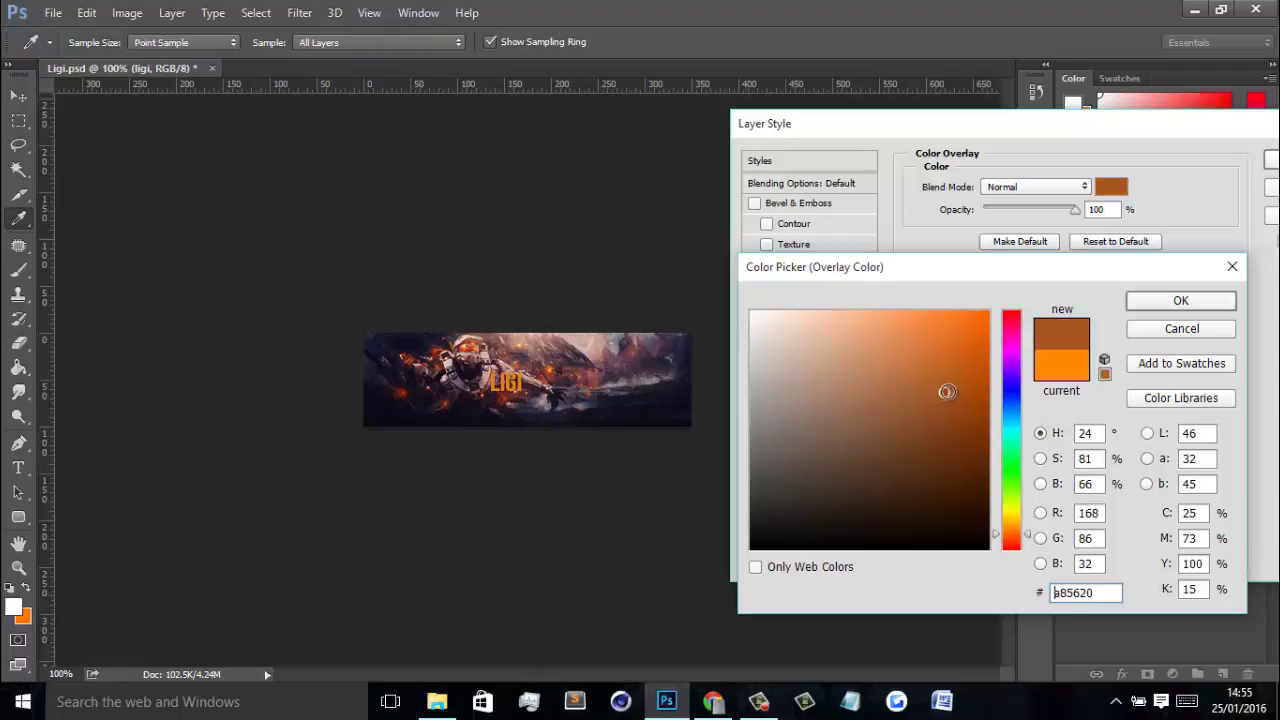
click(974, 377)
click(1152, 303)
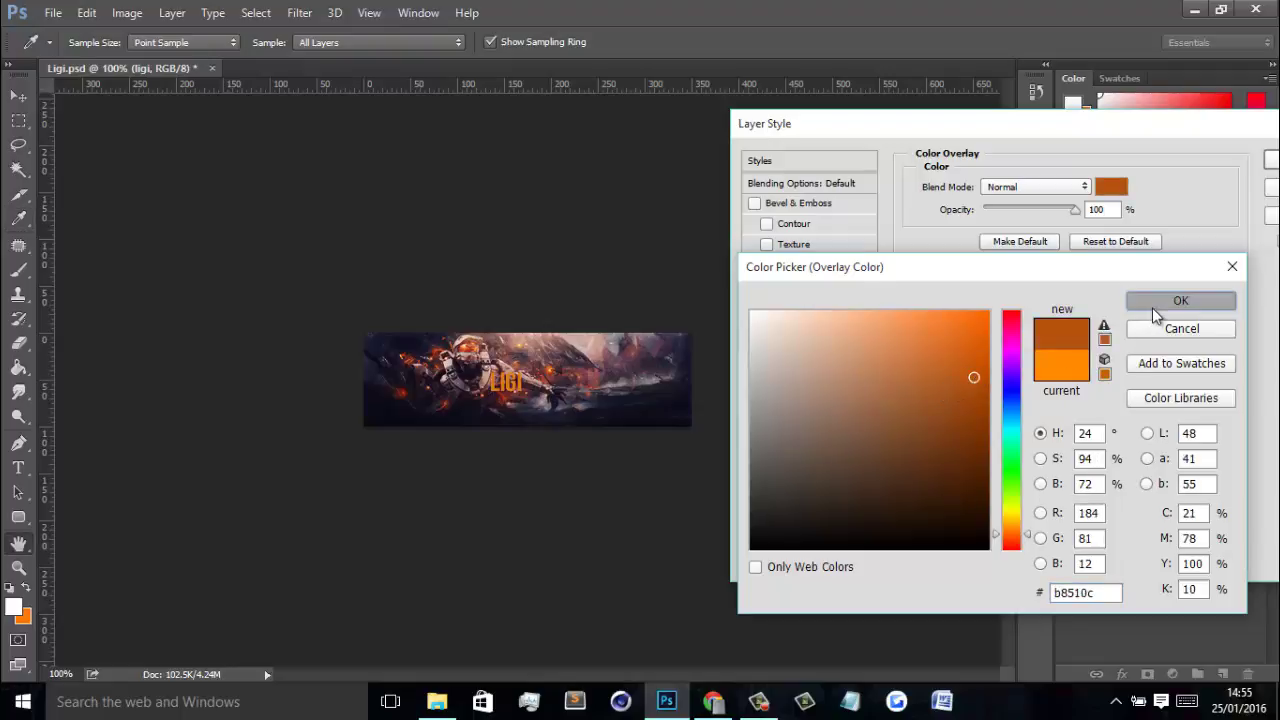
Step: Shift the Color Overlay hue towards red and set its opacity to 30%
click(1111, 187)
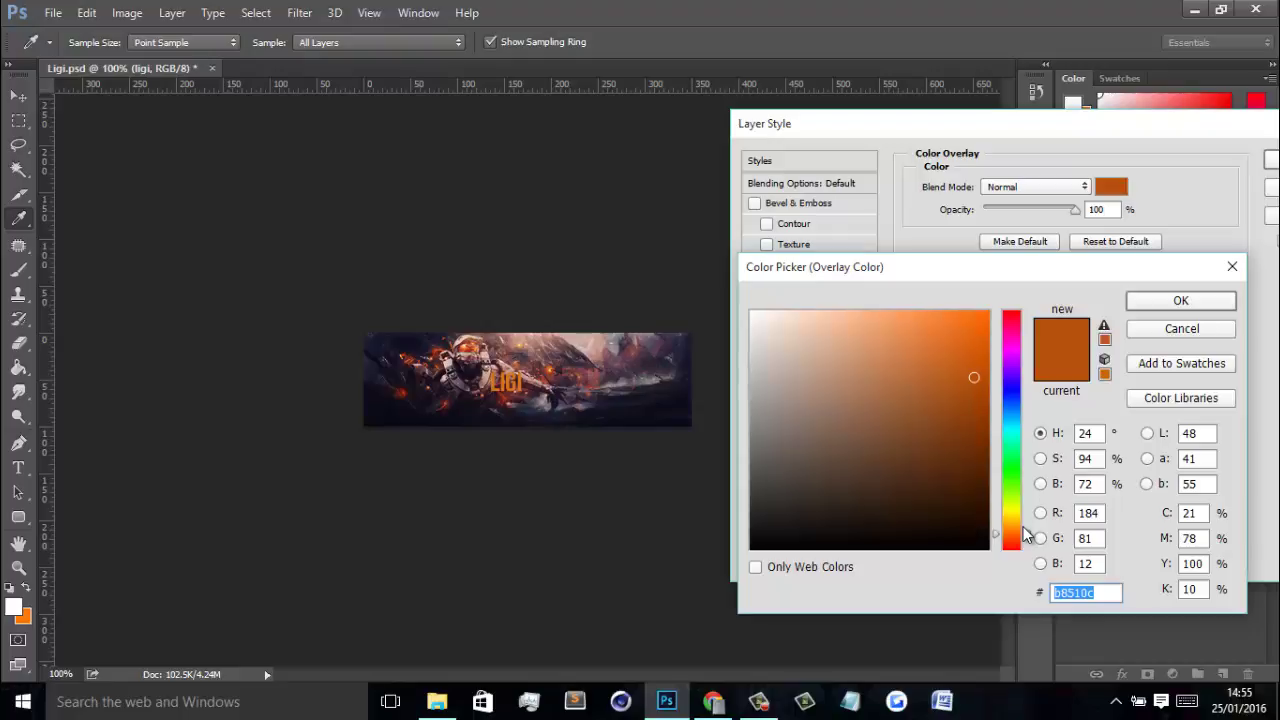
click(1025, 540)
key(Return)
drag(1077, 212, 1010, 214)
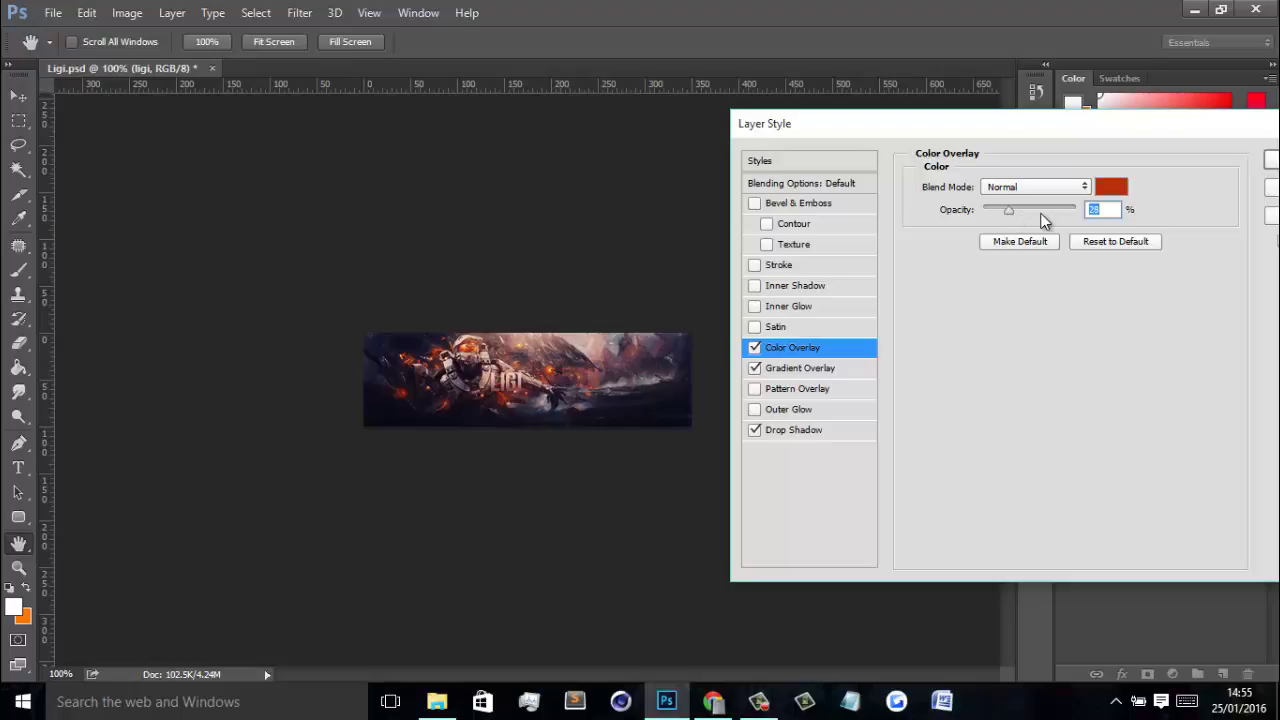
text(30)
Step: Leave Stroke off and enable a black Outer Glow with 15% opacity, 11% spread and 7 px size
click(754, 265)
click(754, 266)
click(770, 409)
click(984, 331)
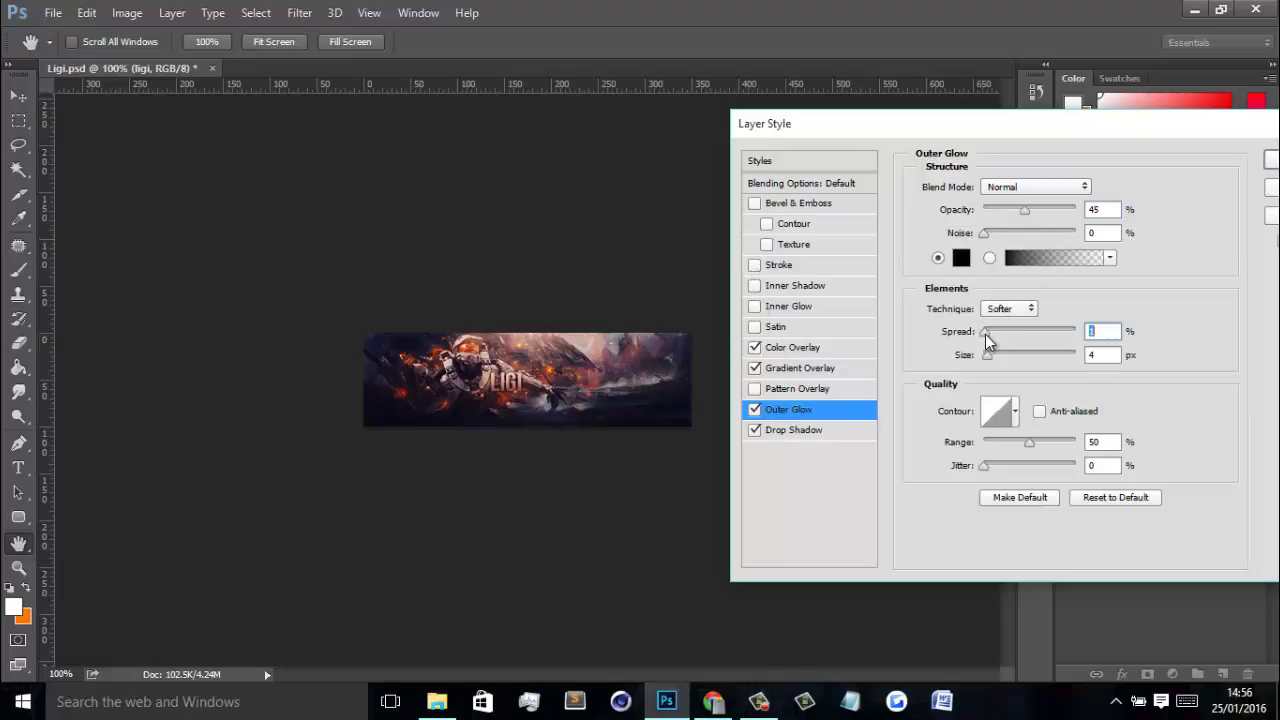
drag(992, 334, 997, 334)
click(990, 351)
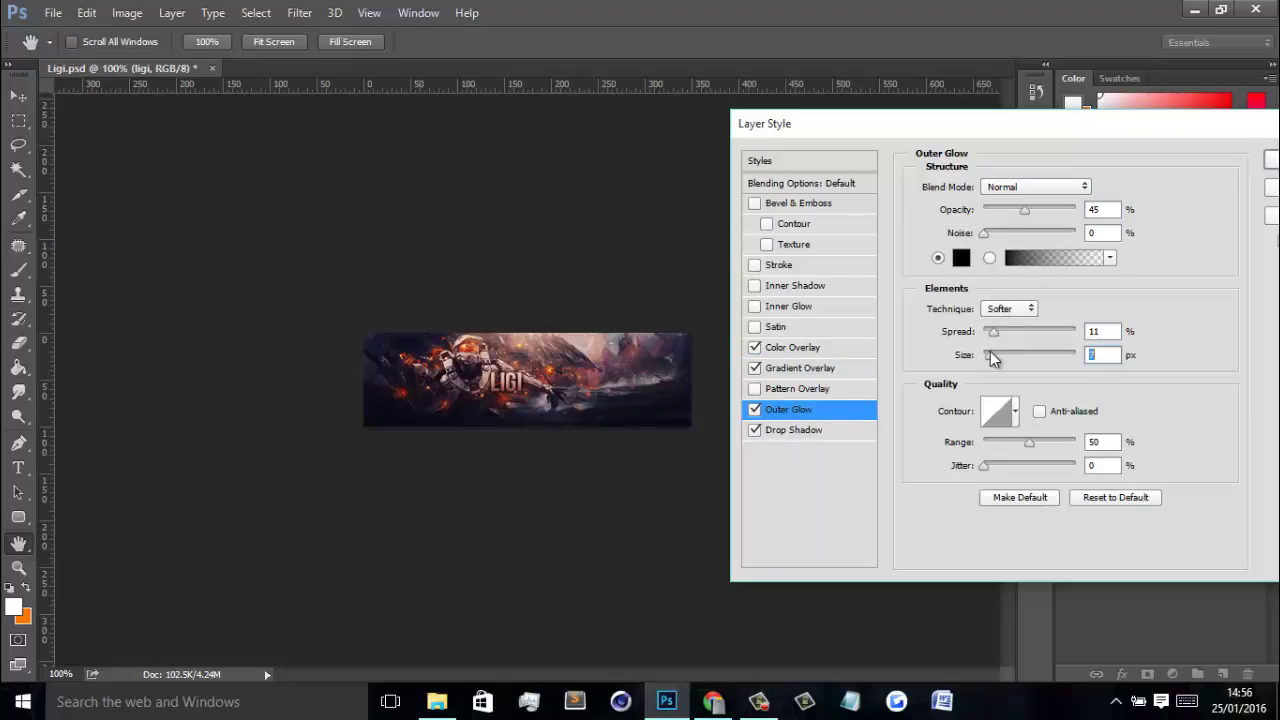
drag(1024, 210, 988, 214)
text(15)
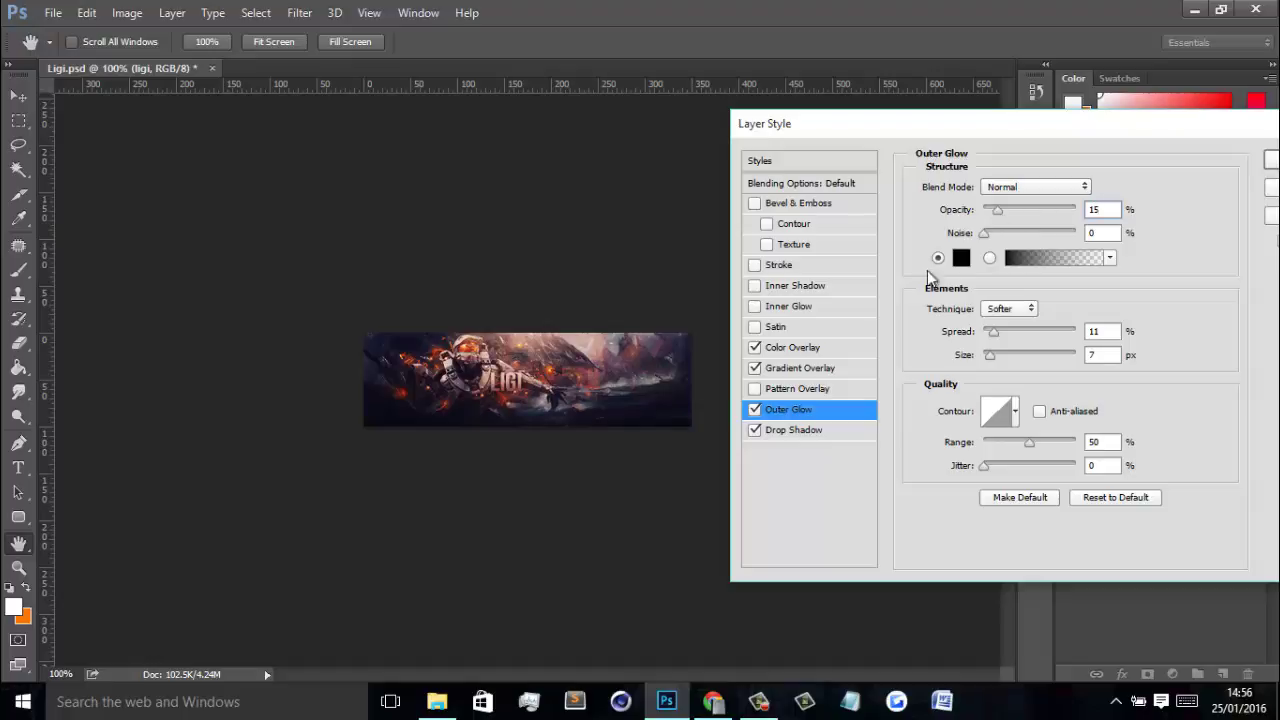
Step: Try Bevel & Emboss, Inner Glow and Satin on the ligi text
click(754, 205)
click(754, 203)
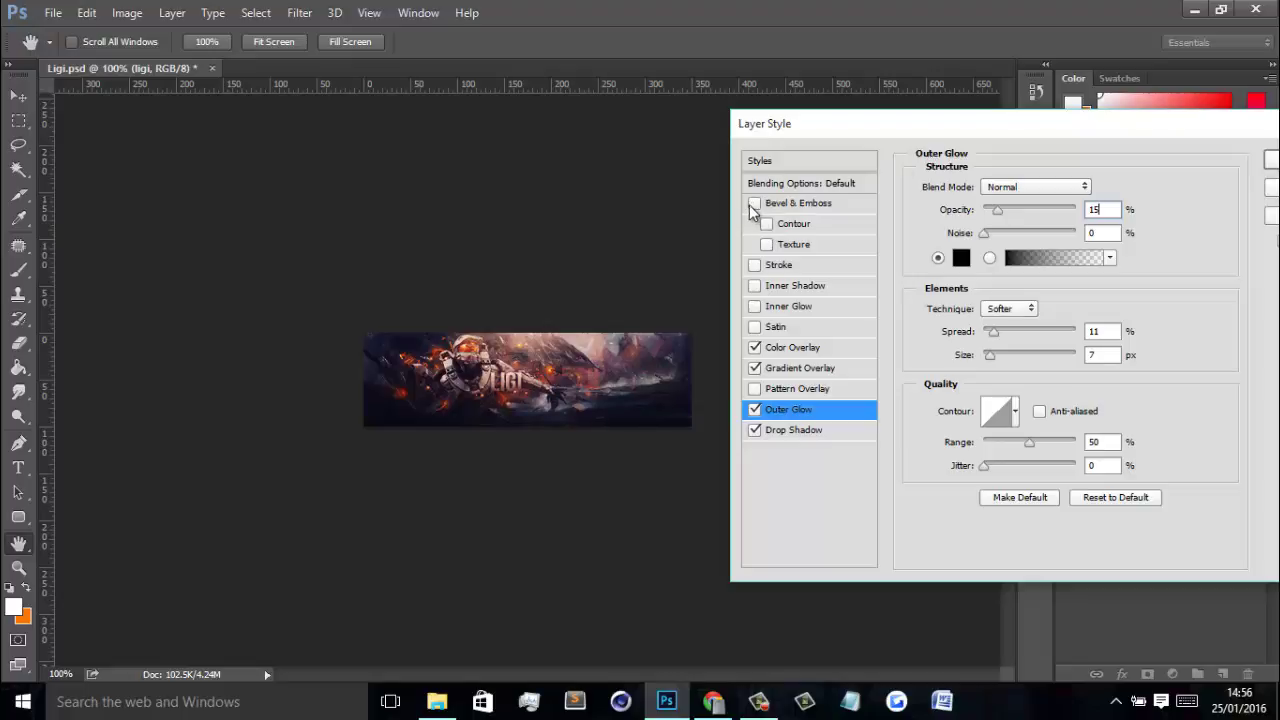
click(754, 306)
click(754, 306)
click(755, 327)
click(755, 327)
Step: Apply the layer style, hide the ligi text layer and add a new layer above it
click(1271, 160)
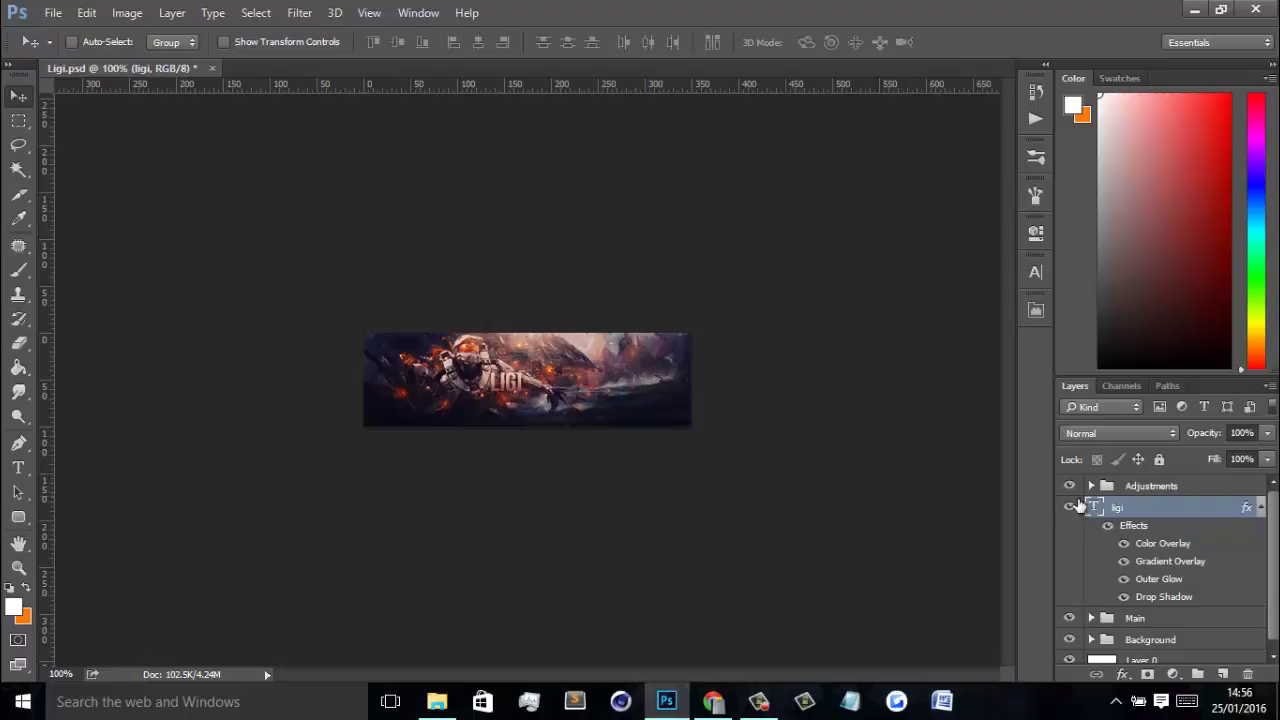
click(1261, 508)
click(1069, 507)
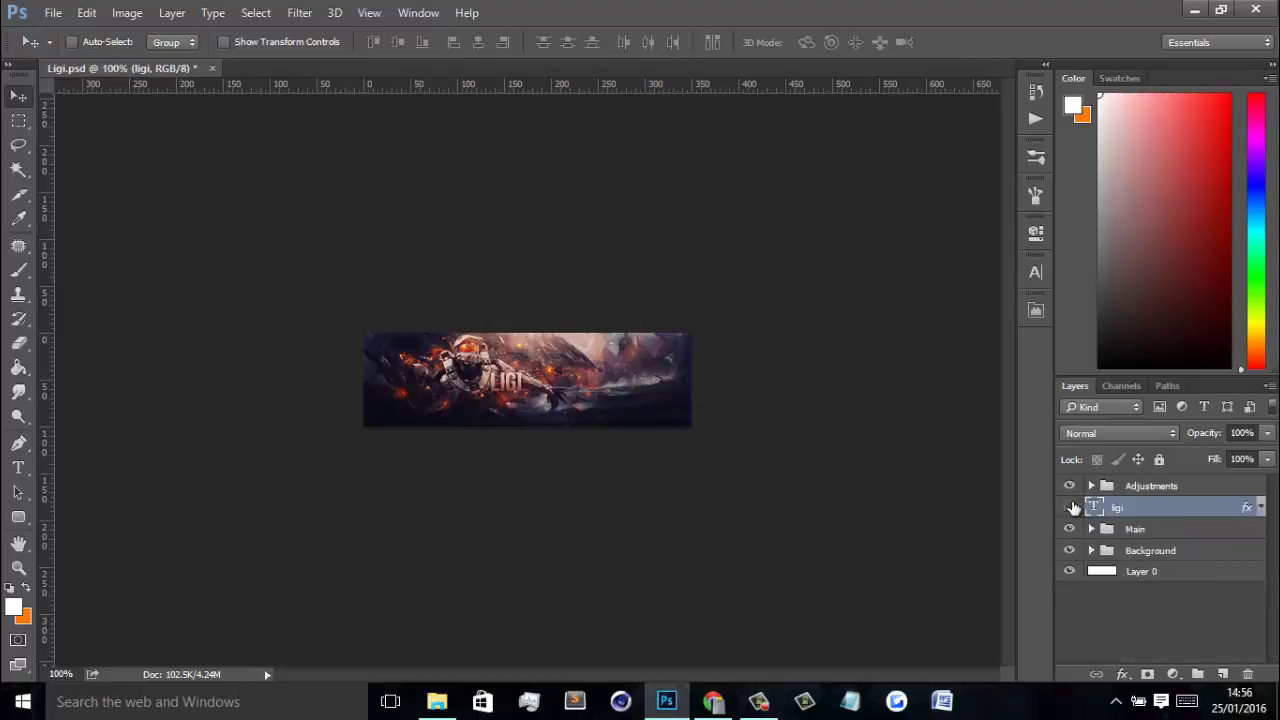
click(1225, 674)
Step: Set the Type tool to Wolf's Bane Regular with a red-orange text colour
key(t)
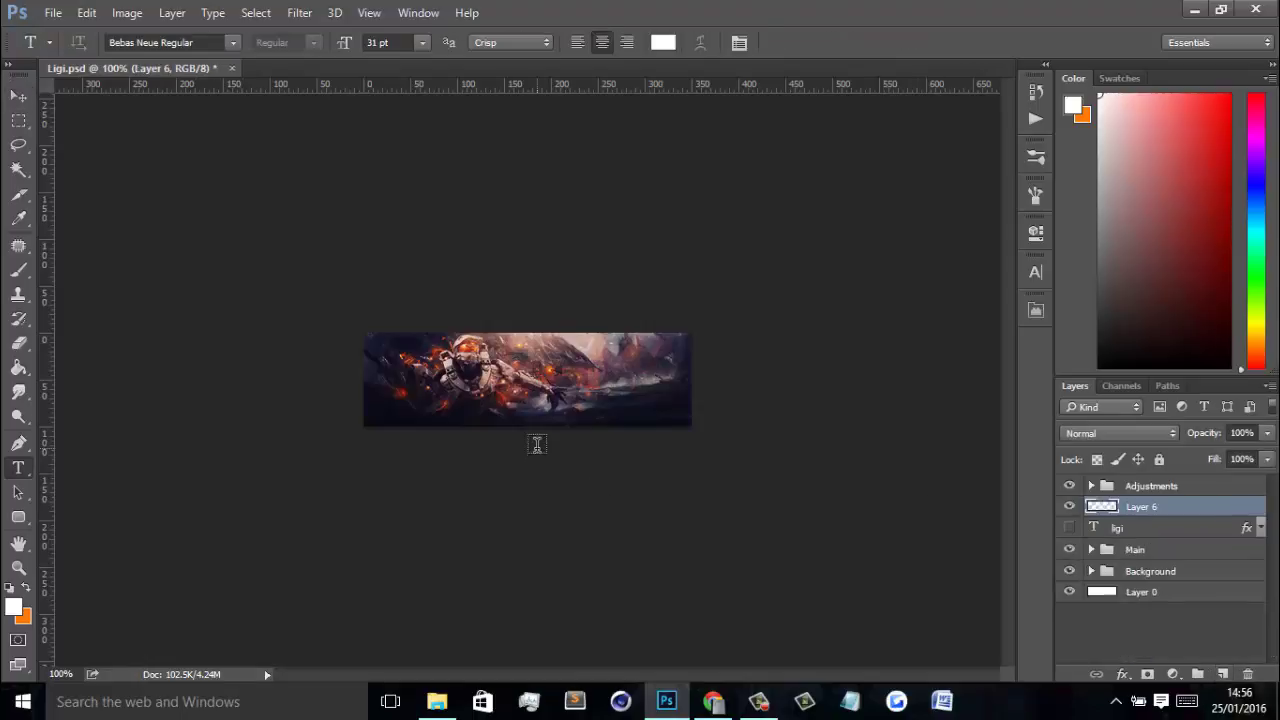
click(212, 42)
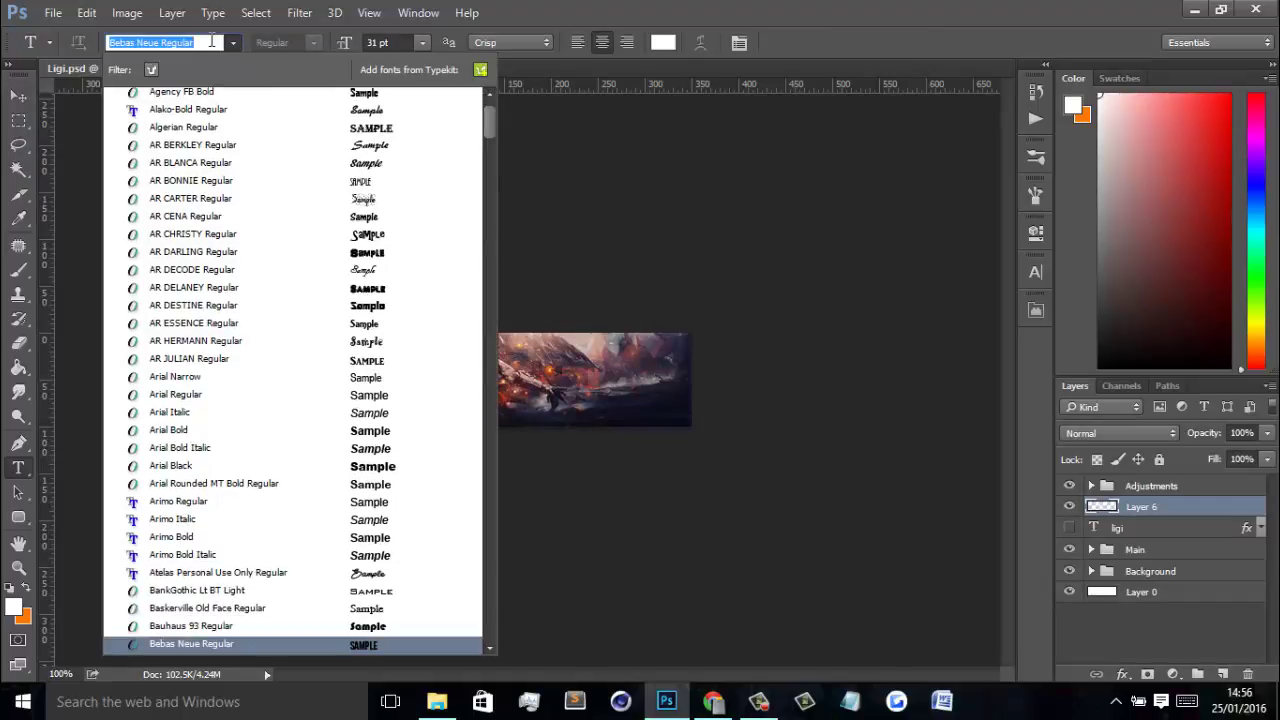
text(wo)
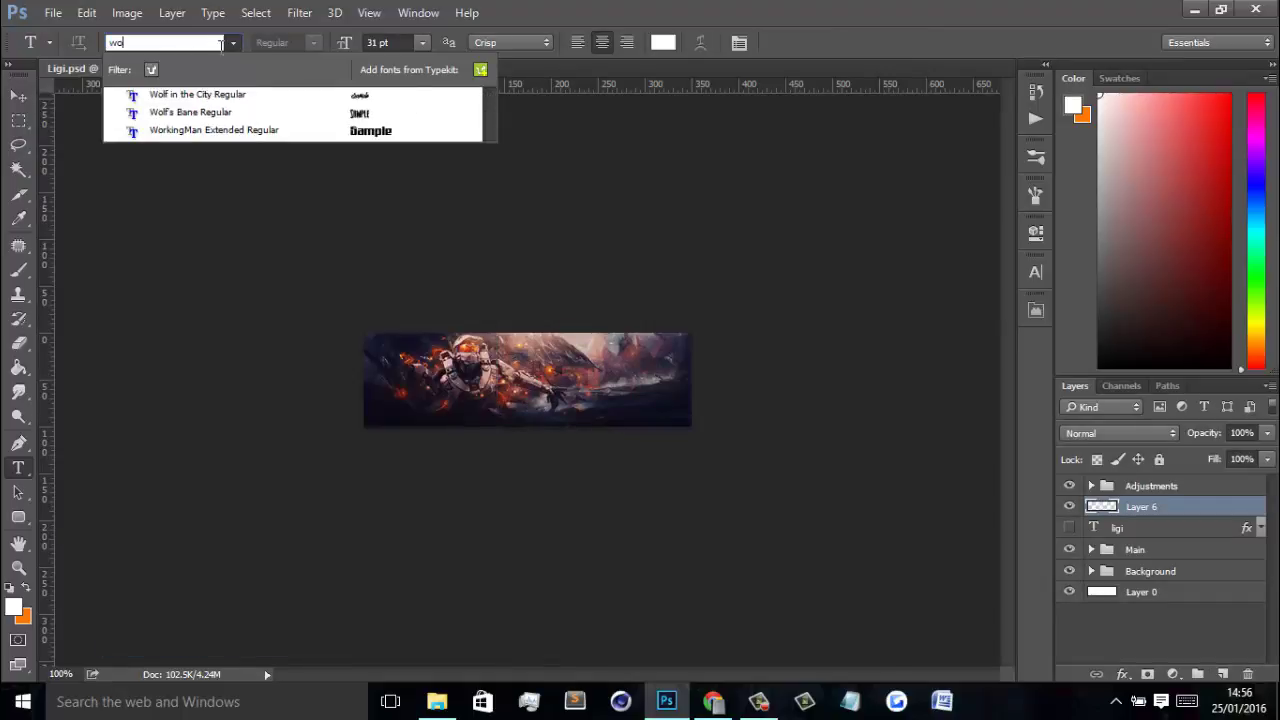
click(267, 113)
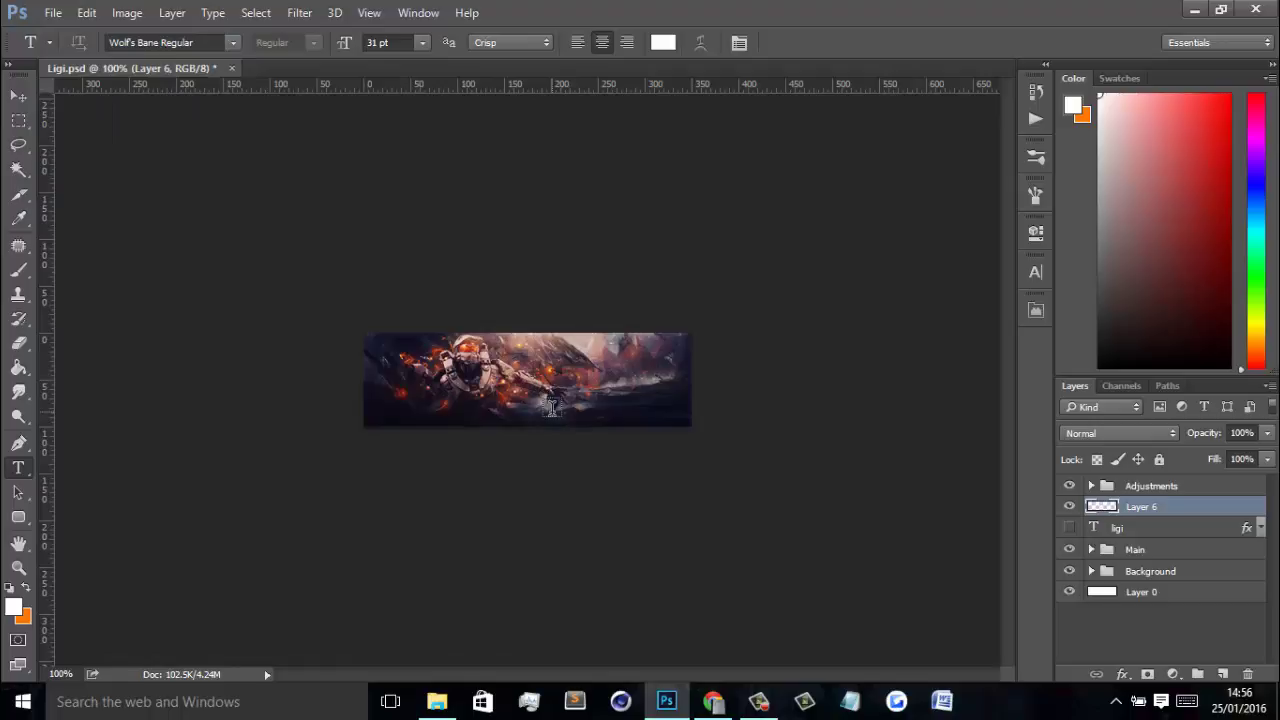
key(x)
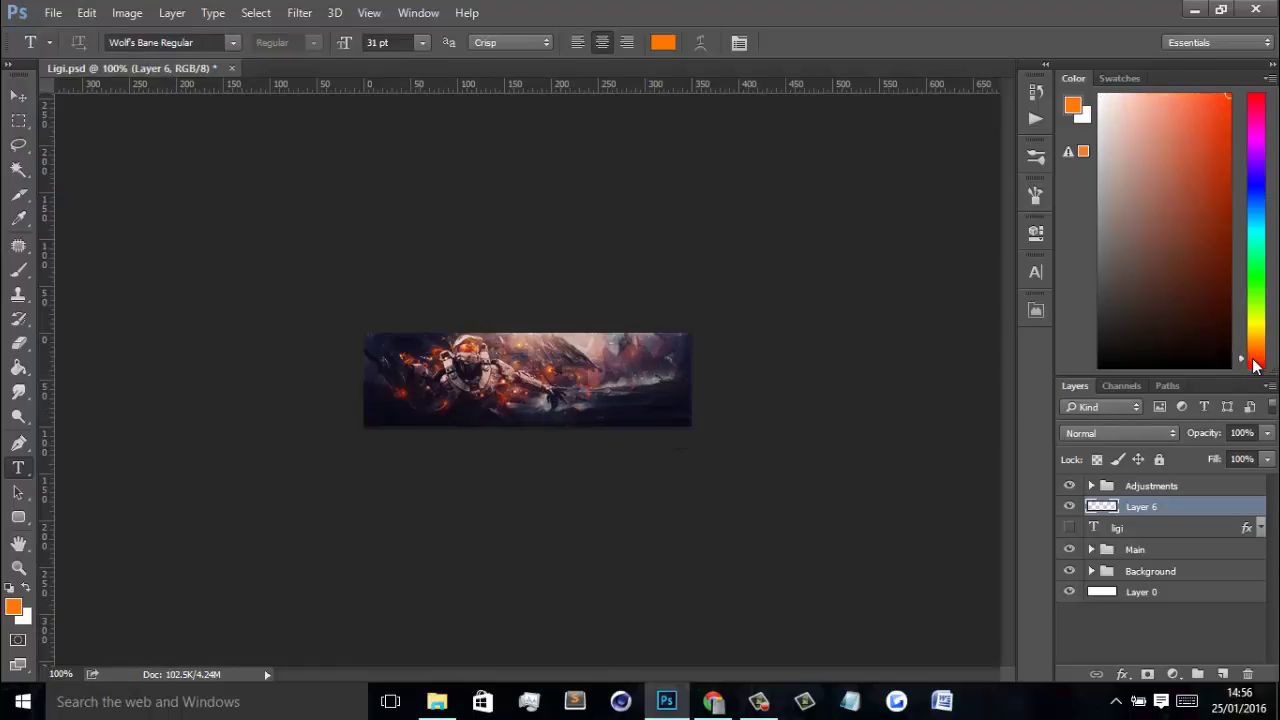
click(1256, 366)
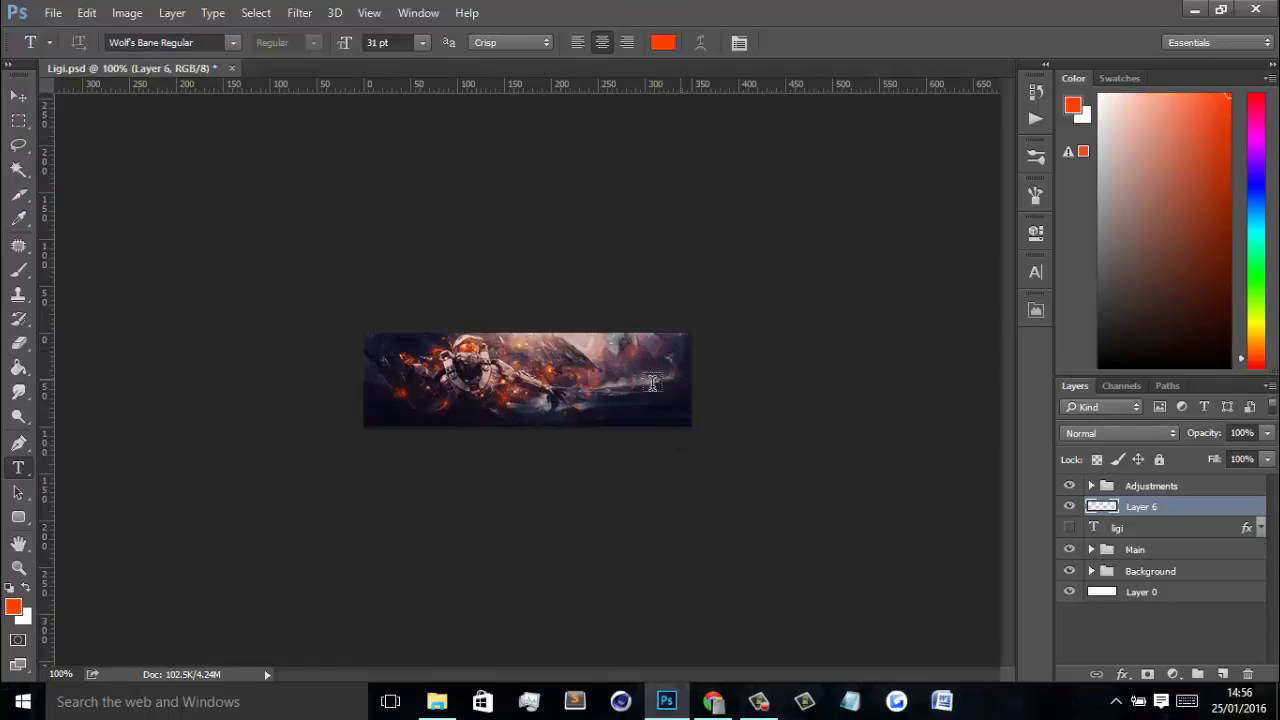
Step: Add the text LIGI on the banner beside the armoured figure and select all its characters
click(495, 387)
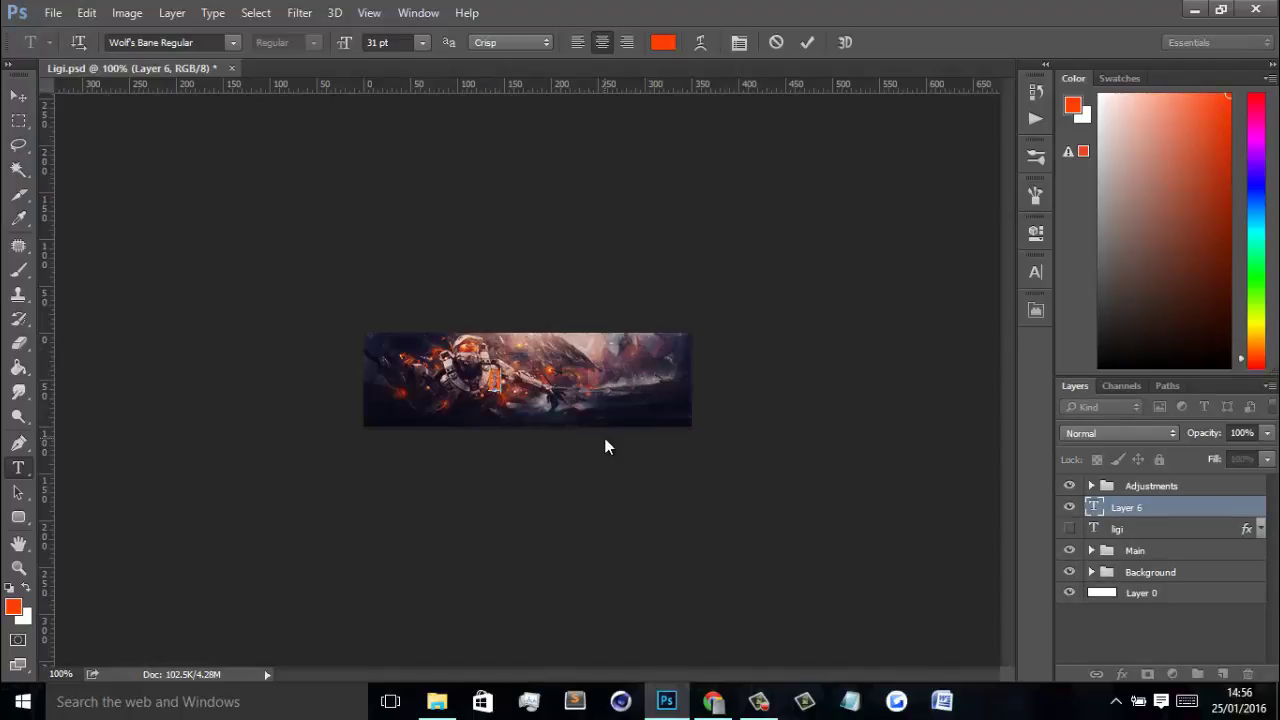
text(LIGI)
click(1186, 512)
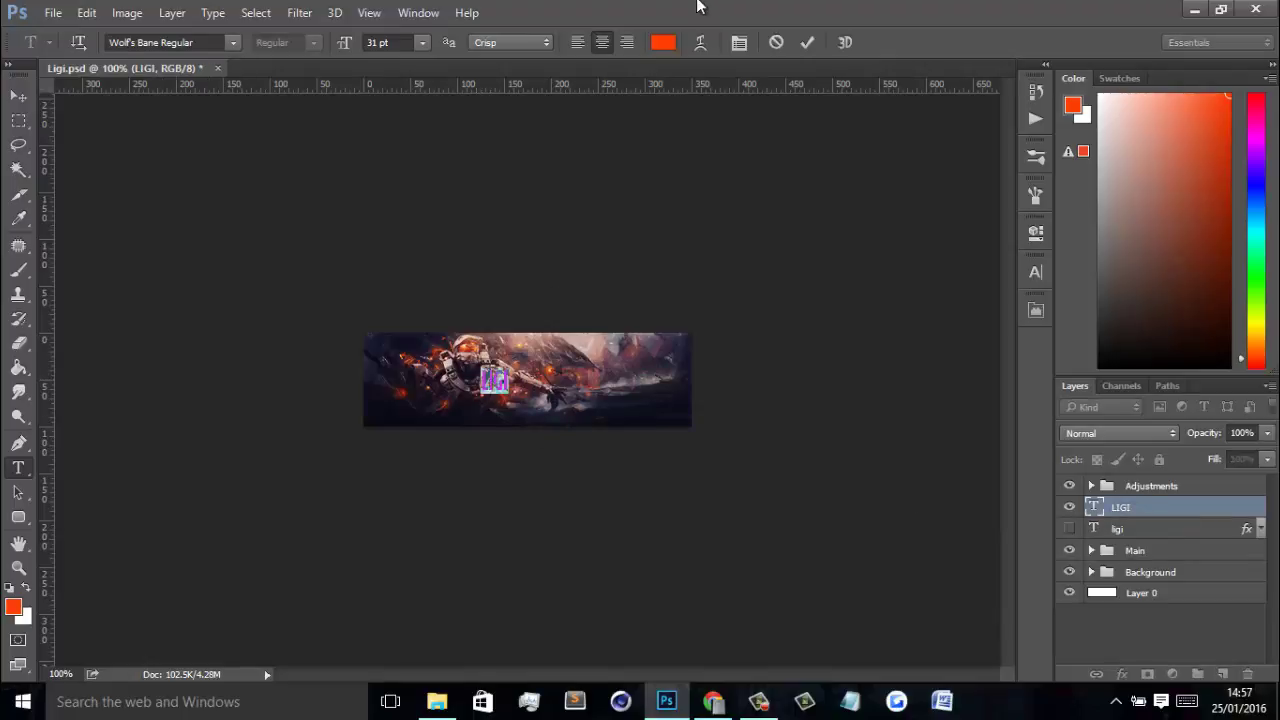
Step: Check the colour and character settings of the new LIGI text
click(663, 42)
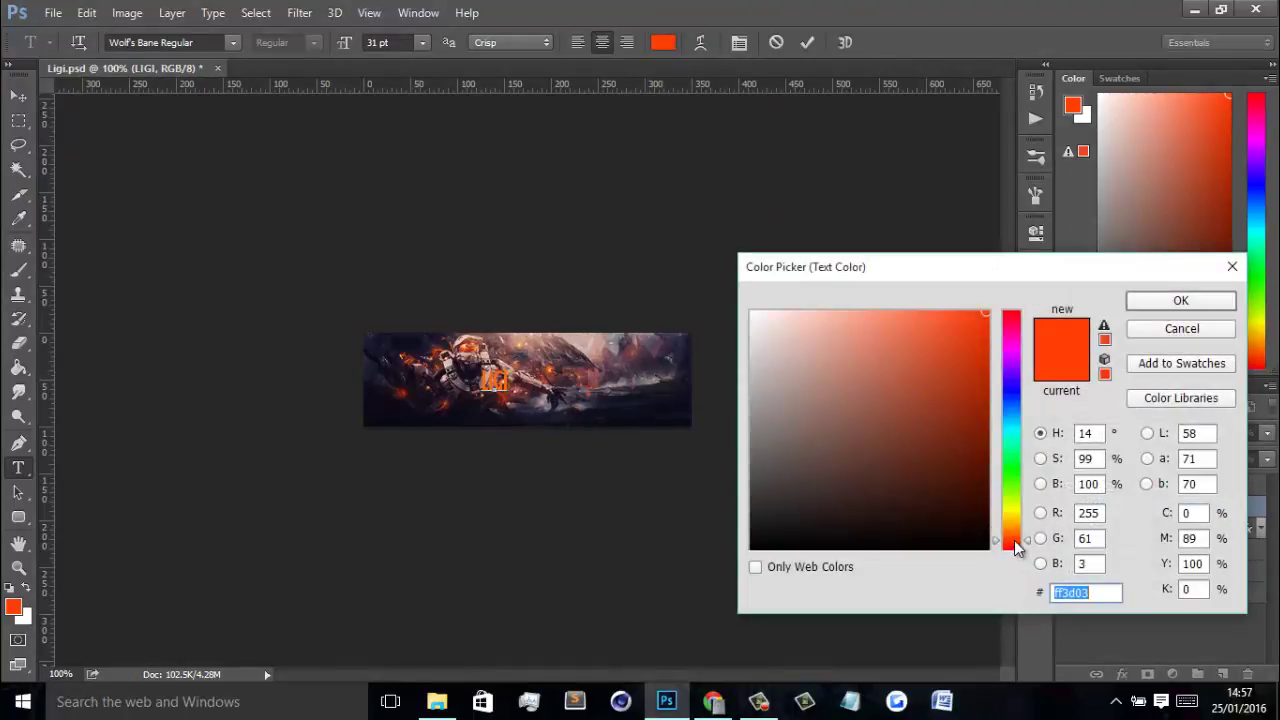
click(1155, 303)
click(1036, 272)
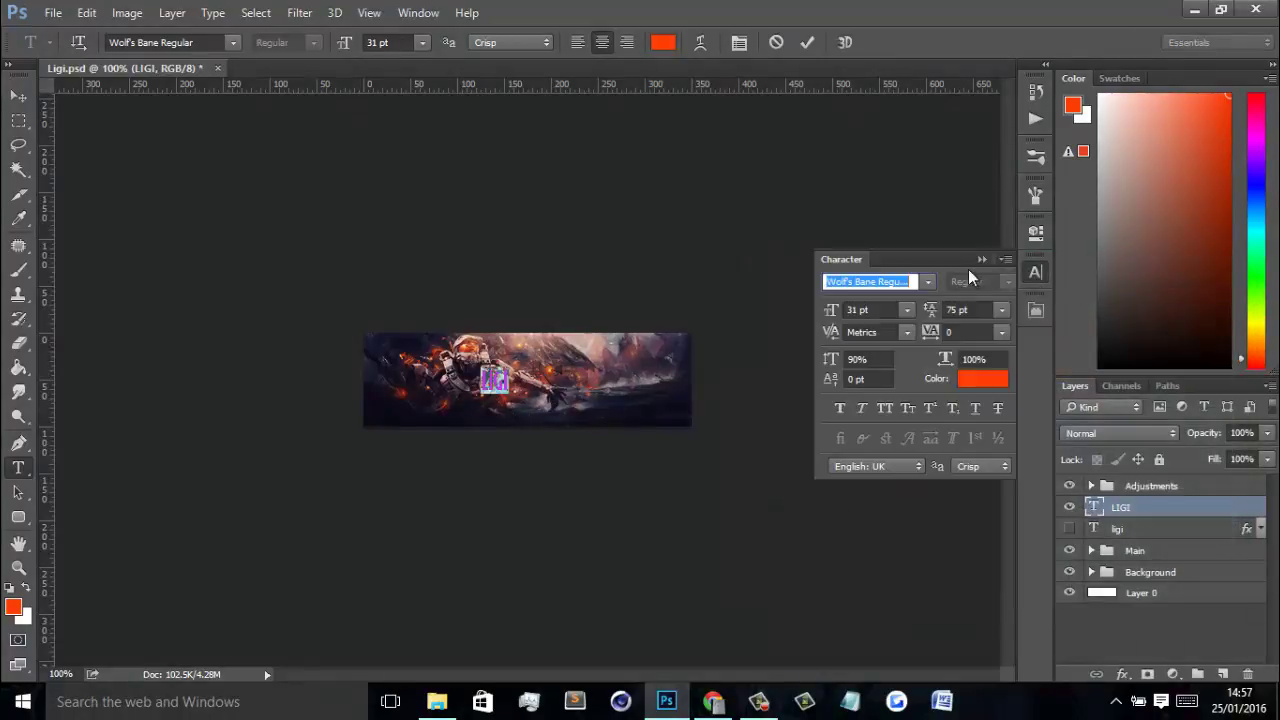
click(1036, 272)
Step: Commit the new LIGI text and move it slightly right and down on the banner
click(1203, 507)
key(v)
drag(463, 429, 471, 430)
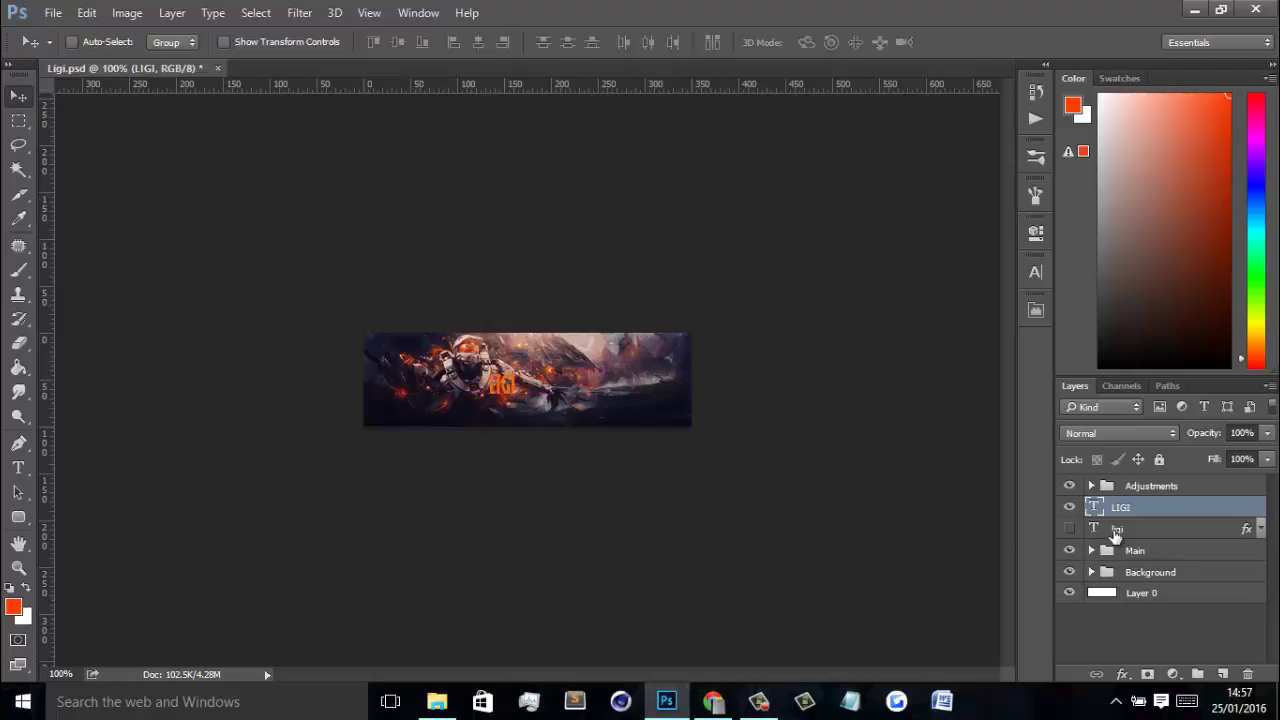
Step: Copy the layer style from the hidden ligi layer and paste it onto the new LIGI layer
right_click(1148, 531)
click(850, 635)
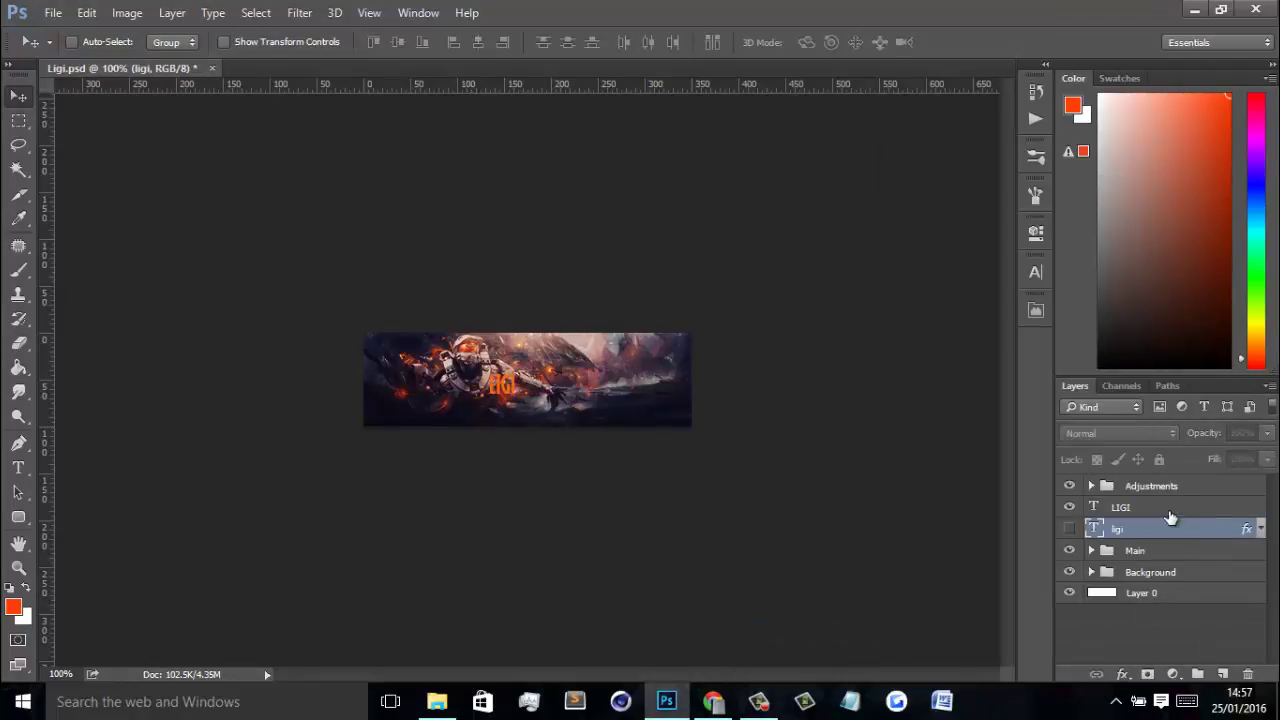
right_click(1168, 512)
click(872, 651)
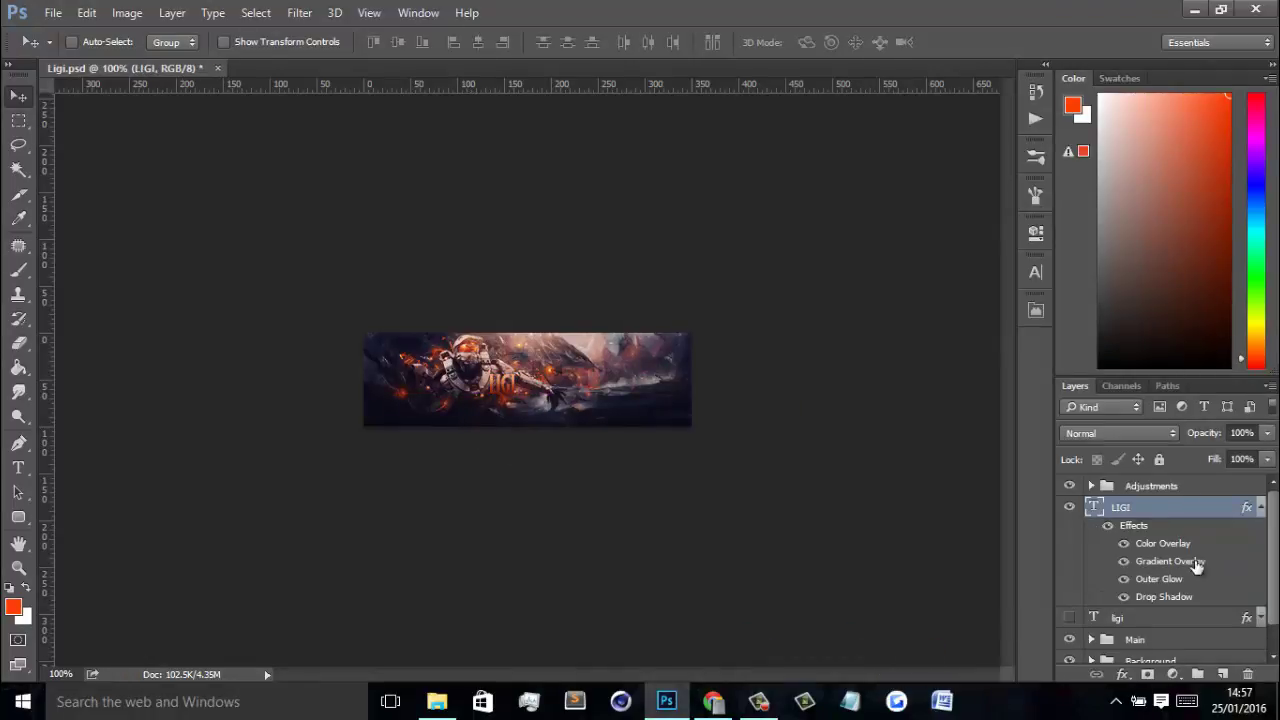
Step: Open the LIGI layer's style, check the text without the Gradient Overlay, and turn off the Color Overlay
click(1259, 509)
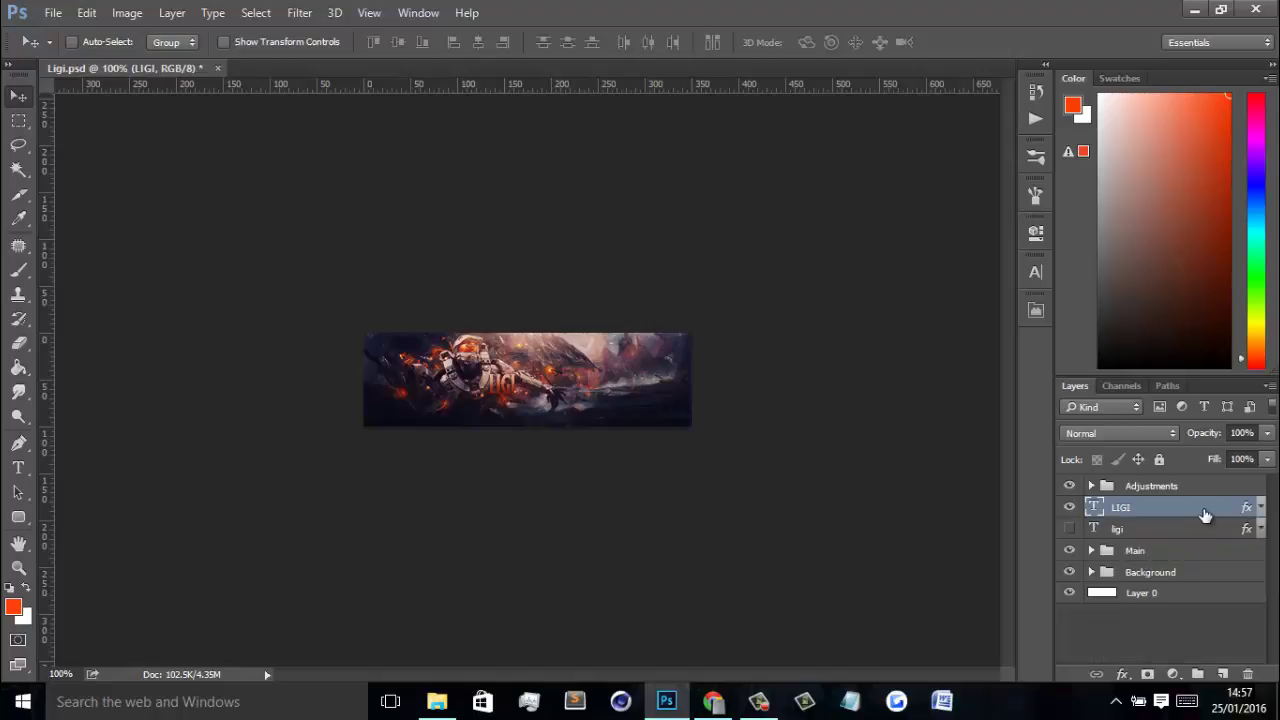
double_click(1205, 515)
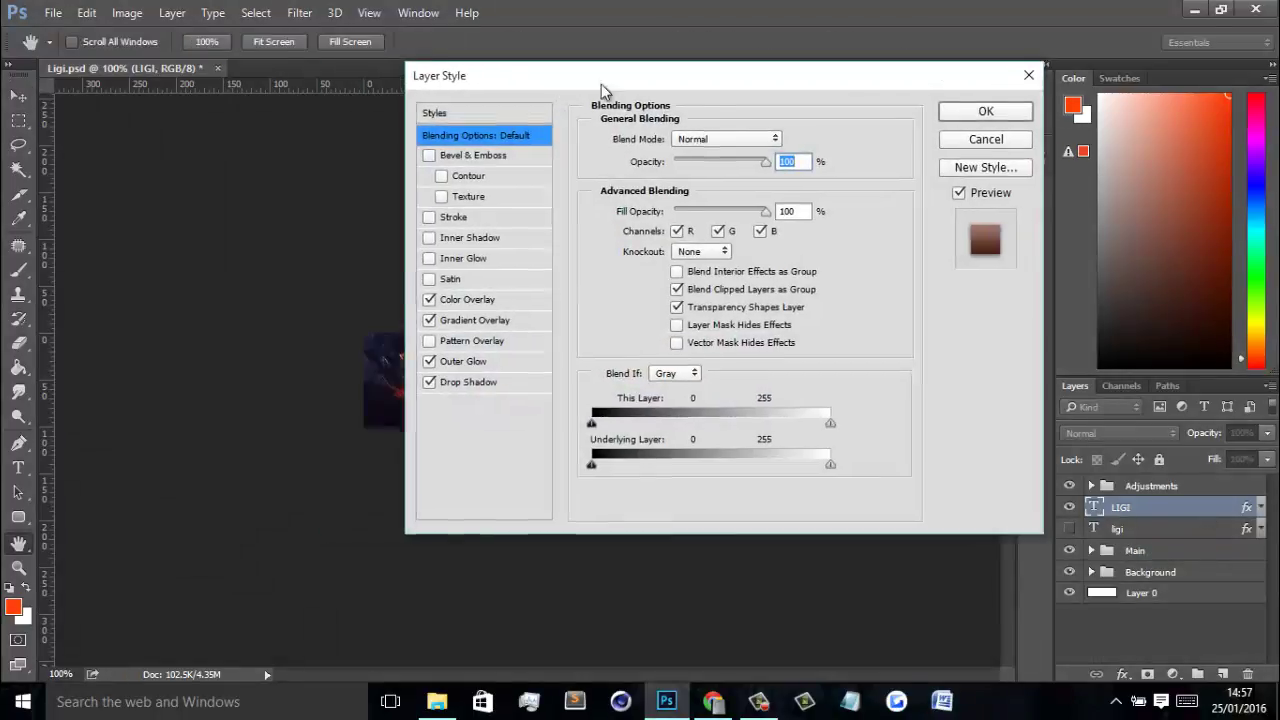
drag(602, 90, 911, 90)
click(738, 321)
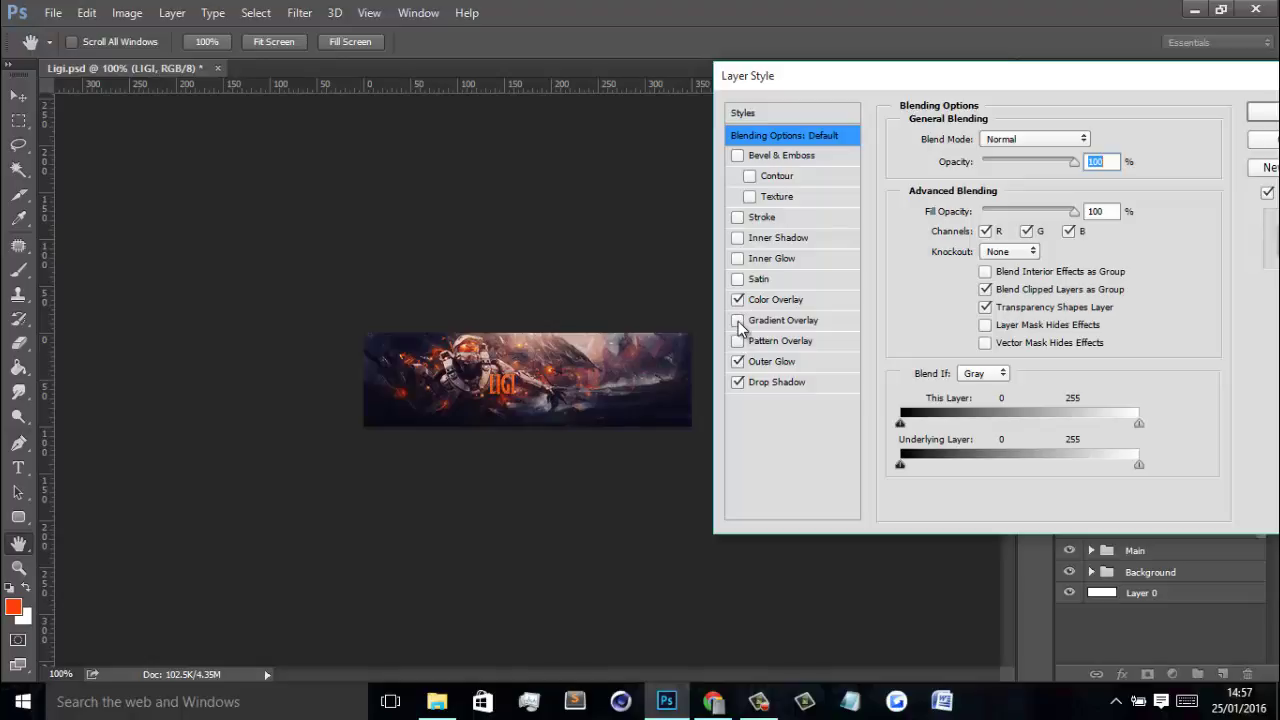
click(738, 321)
click(738, 300)
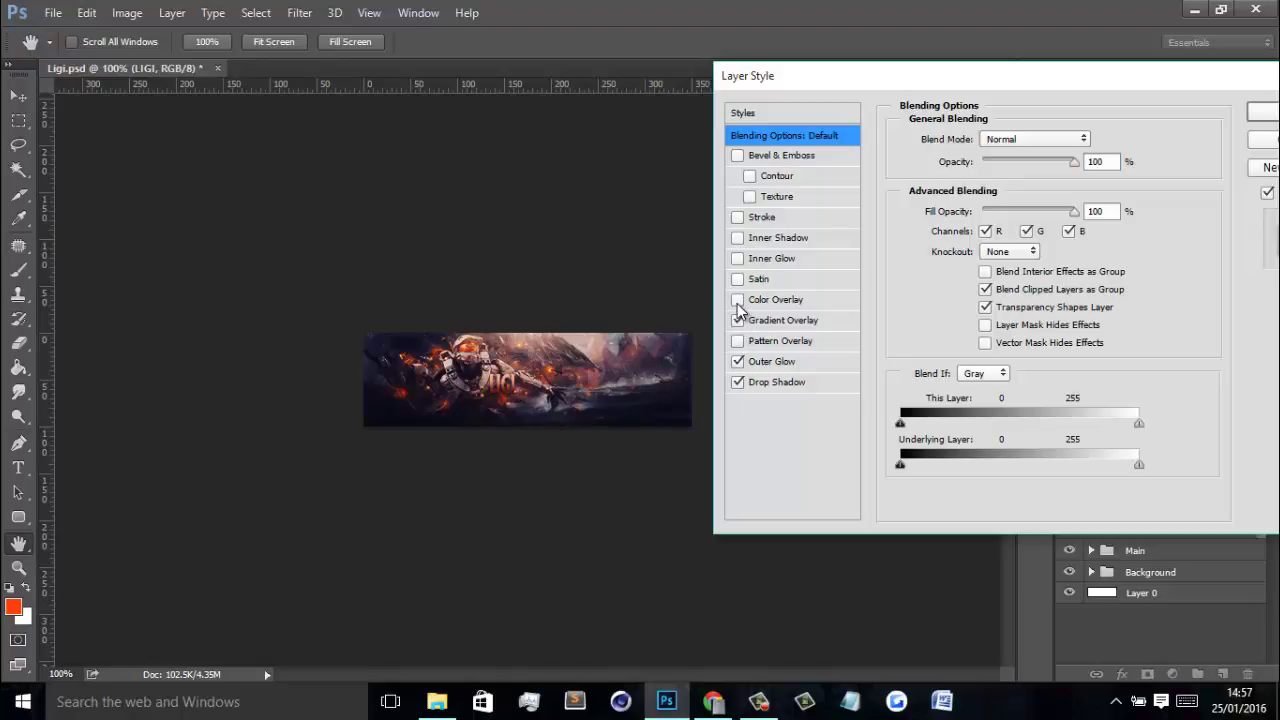
Step: Lower the LIGI layer's Gradient Overlay opacity to 50% and apply the layer style
click(790, 320)
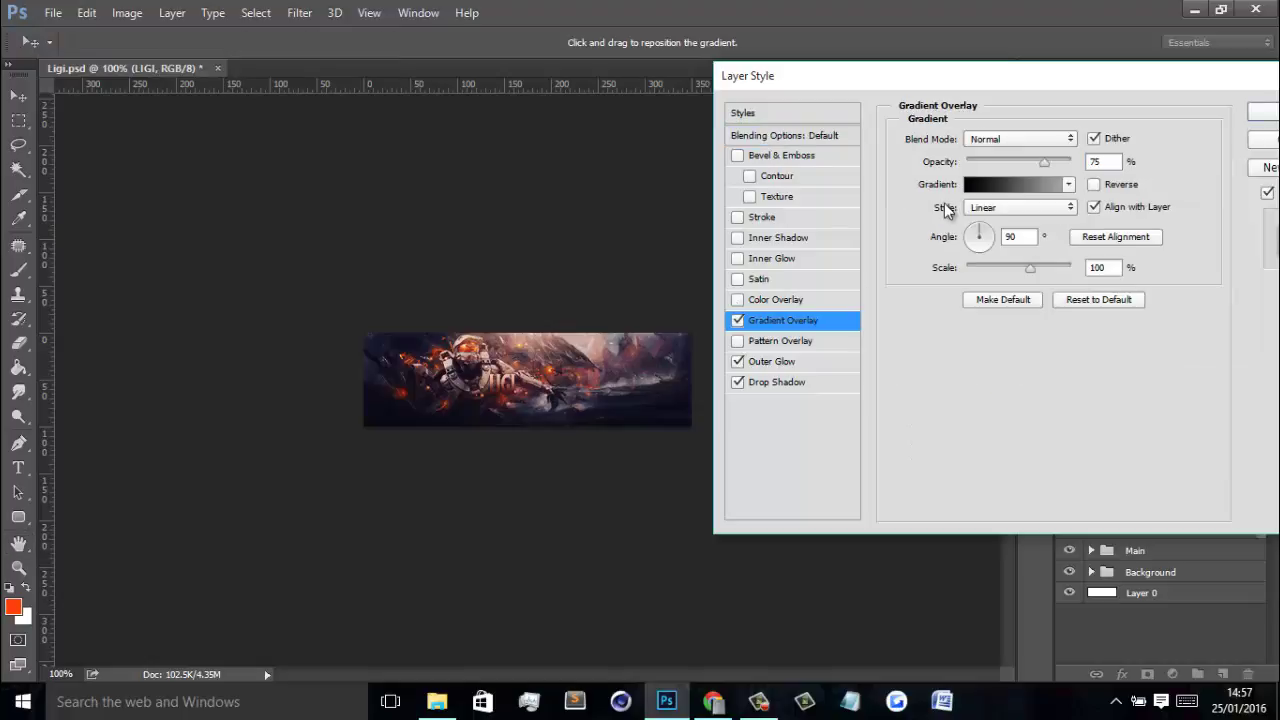
click(1017, 184)
click(1177, 157)
drag(1044, 162, 1019, 176)
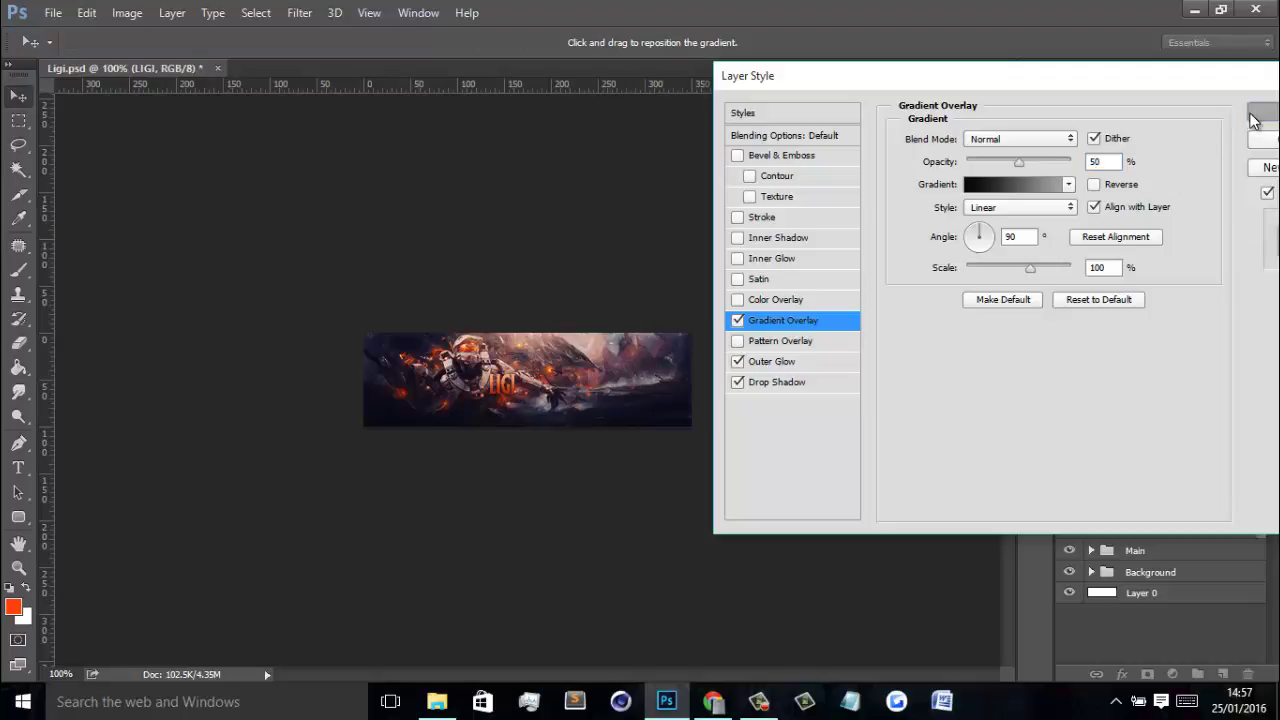
click(1255, 120)
Step: Delete the hidden ligi layer and duplicate the LIGI layer with a small nudge to the right
click(1214, 531)
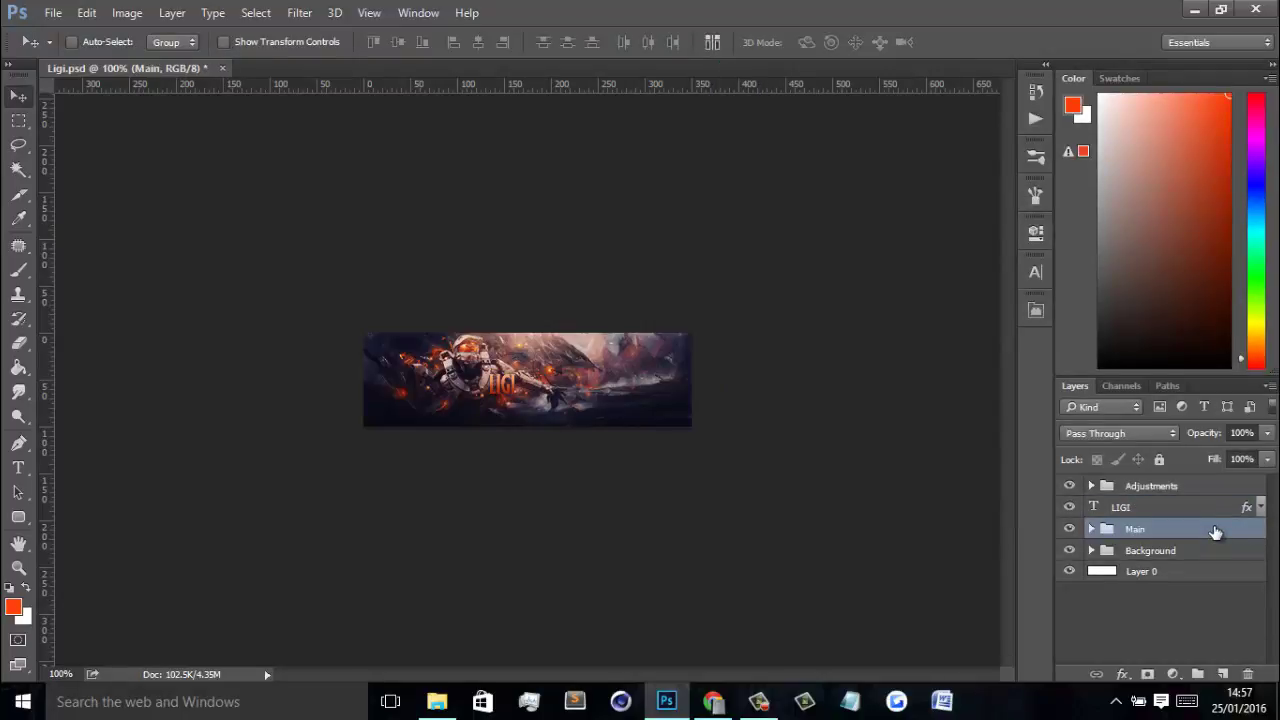
click(1191, 515)
key(ctrl+j)
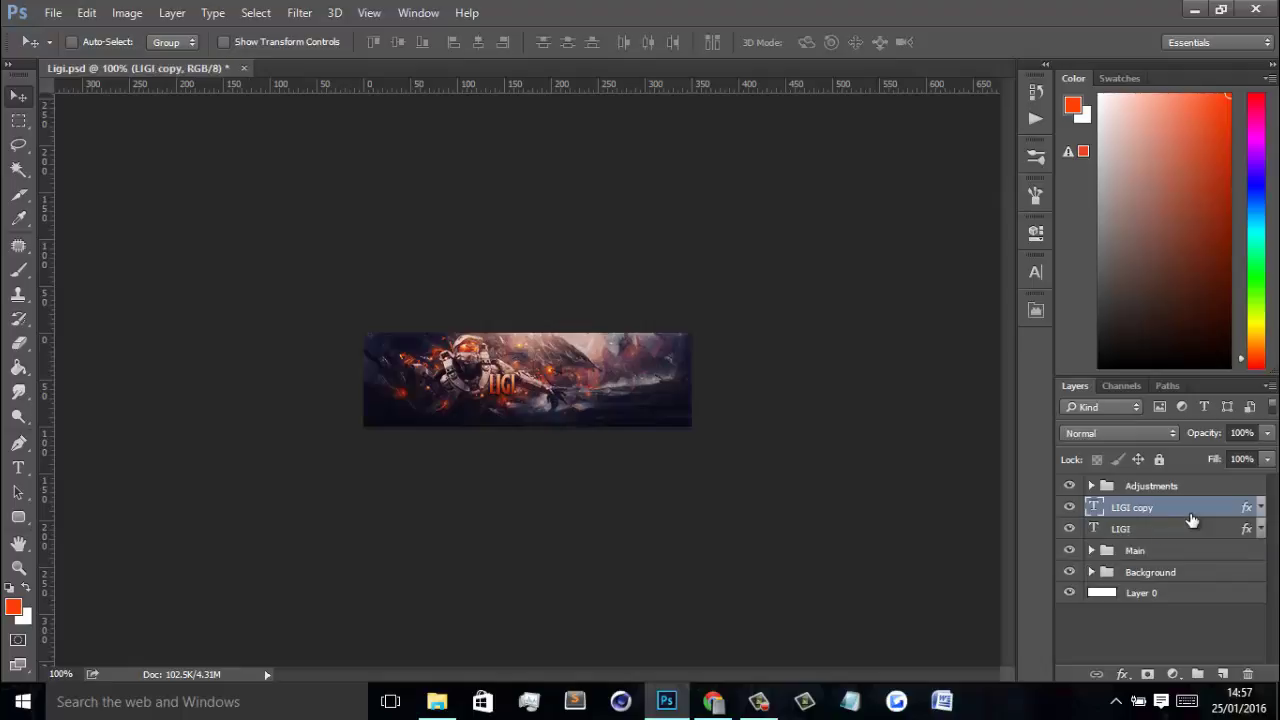
key(Right)
key(Right)
Step: Add a blue 0c4cb8 Color Overlay at 56% opacity to the lower LIGI layer
double_click(1193, 529)
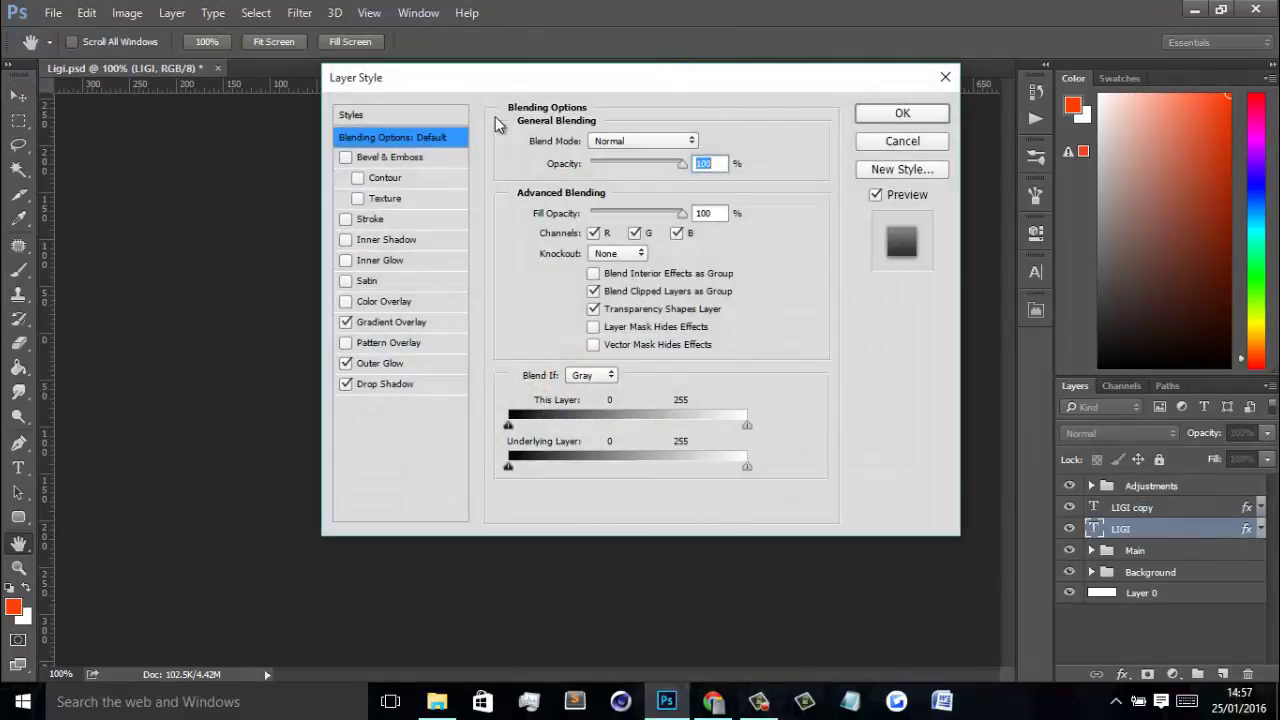
drag(548, 77, 971, 100)
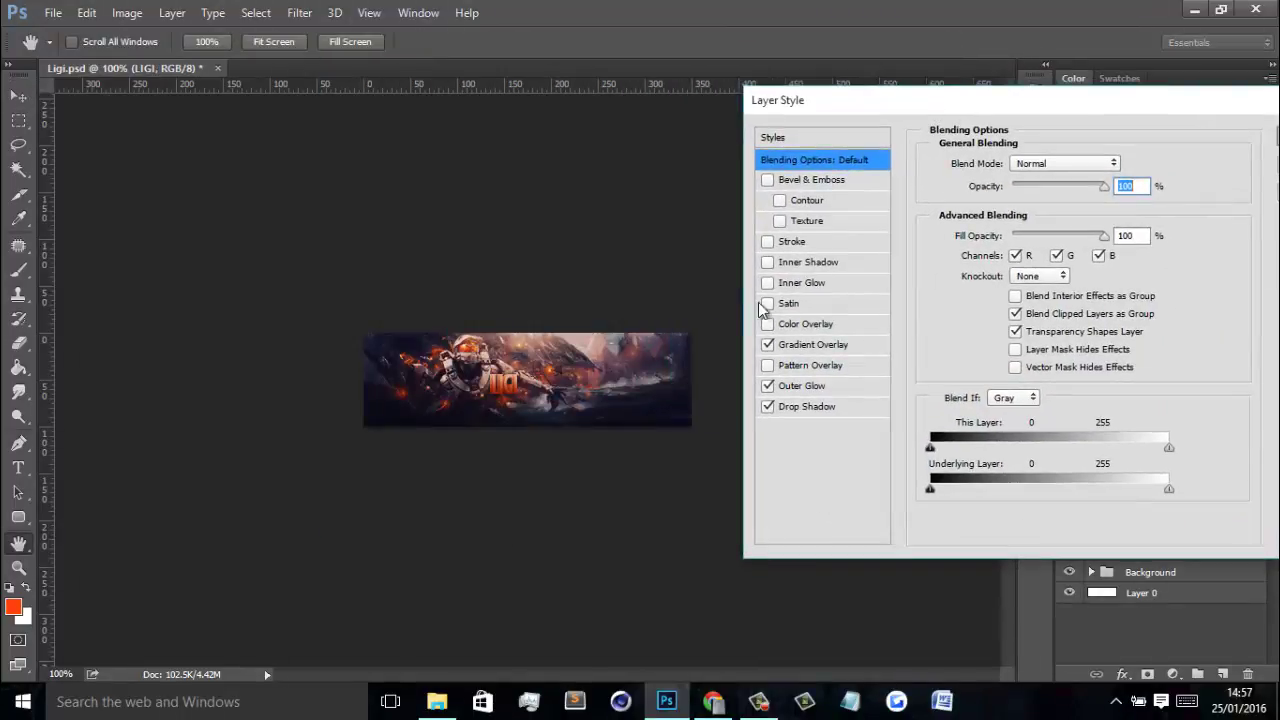
click(823, 324)
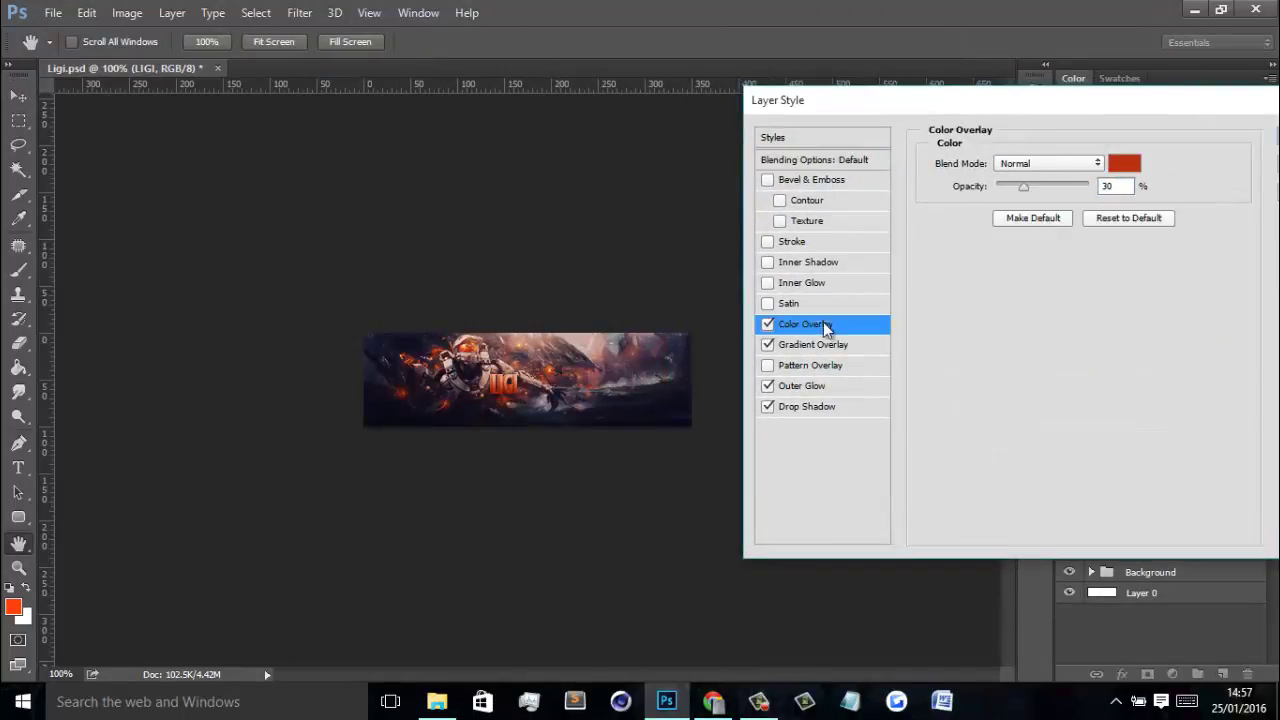
click(1110, 165)
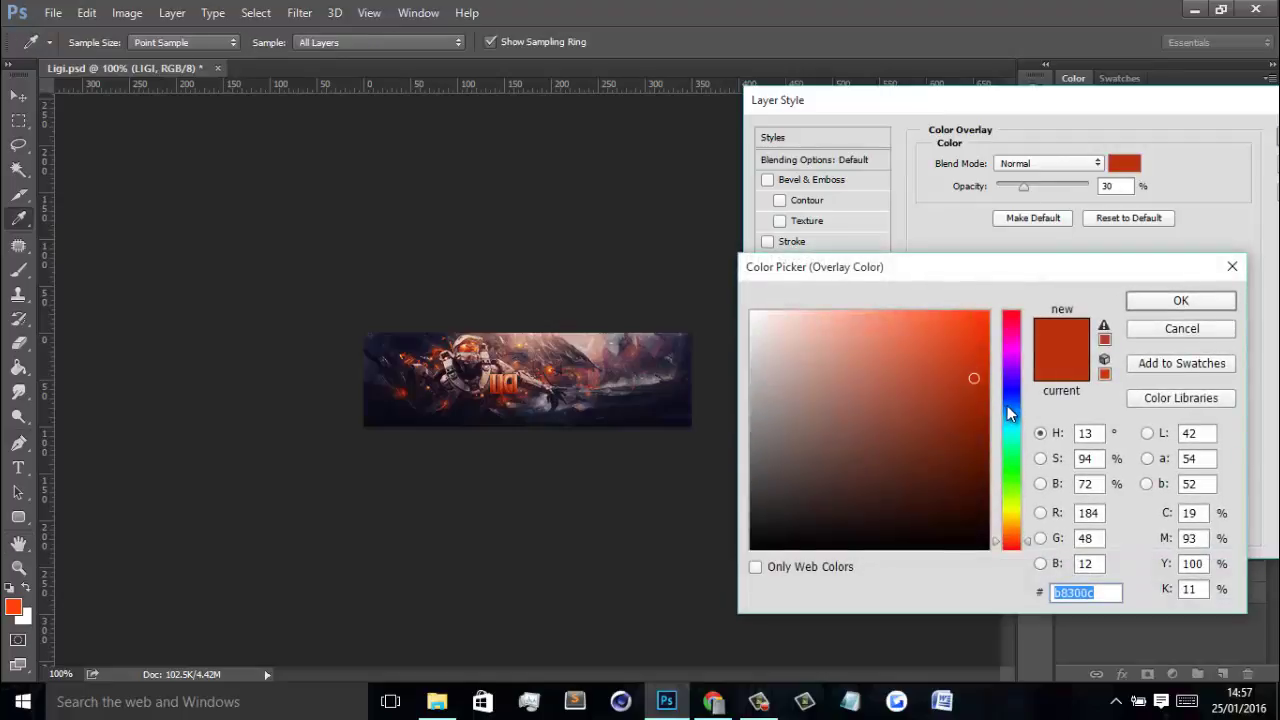
click(1007, 405)
click(1162, 302)
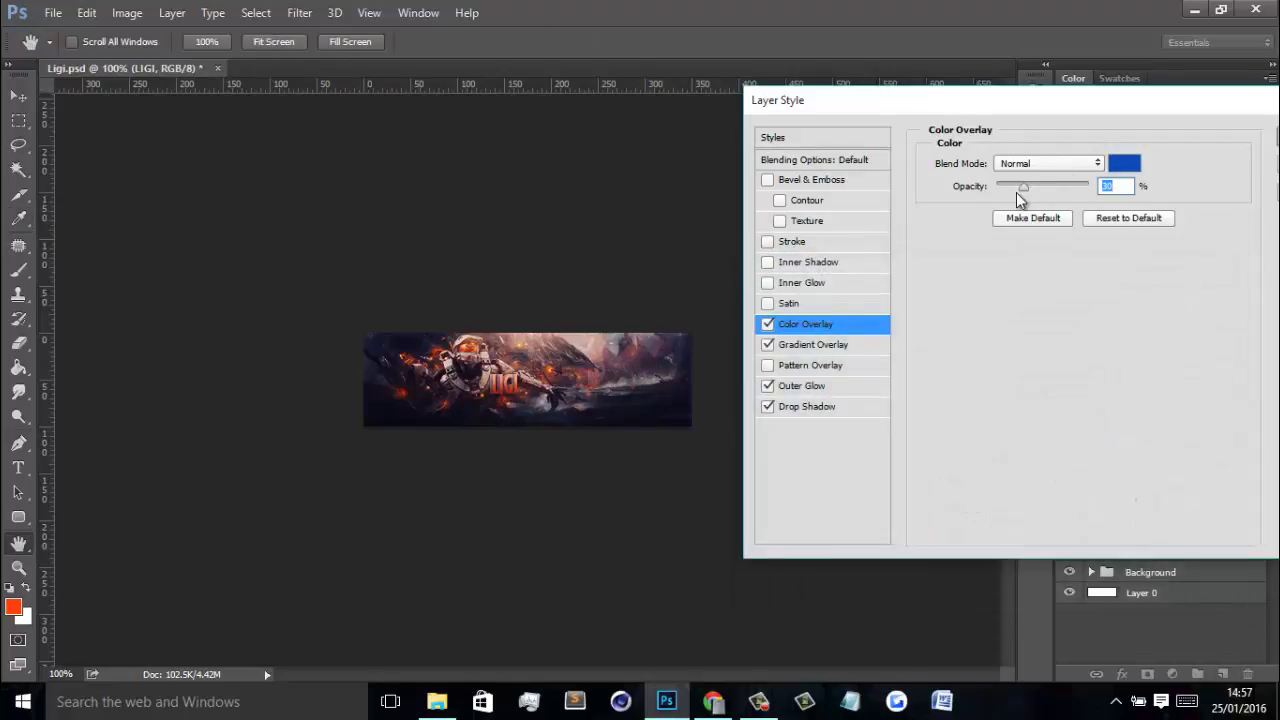
drag(1023, 187, 1048, 180)
Step: Darken the lower LIGI layer's Color Overlay to 163972 and apply the layer style
click(1124, 163)
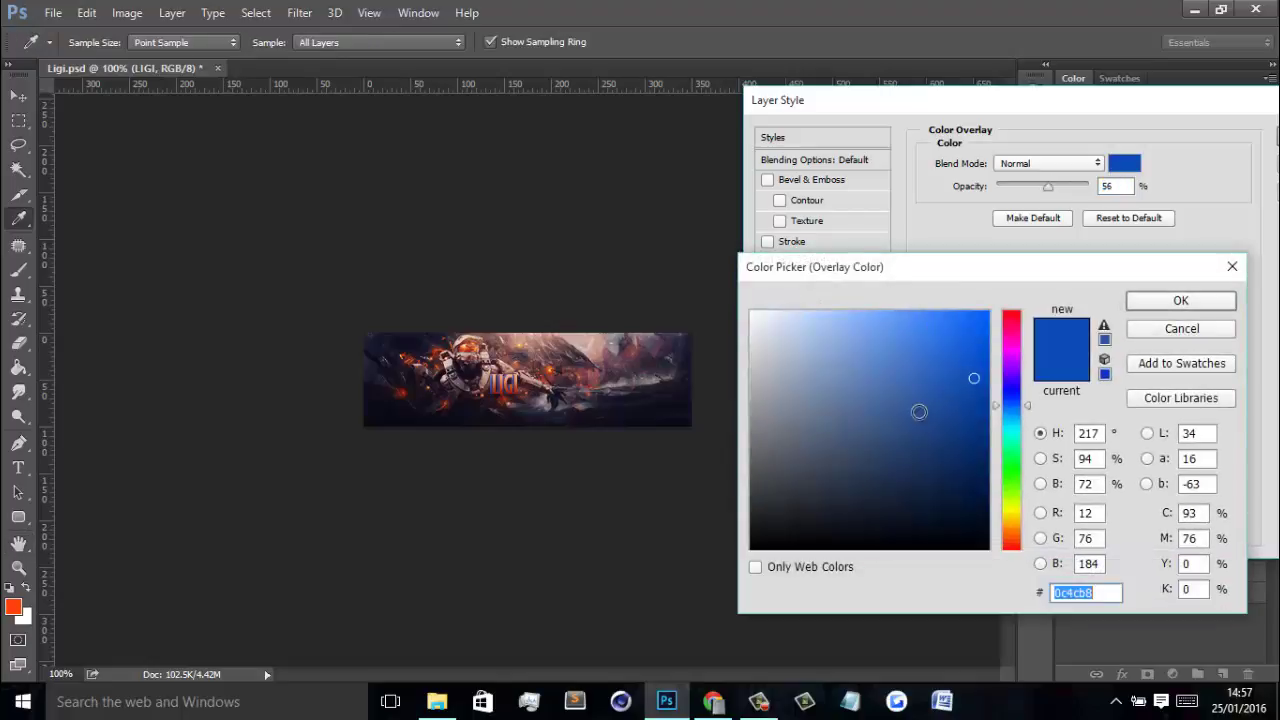
click(941, 443)
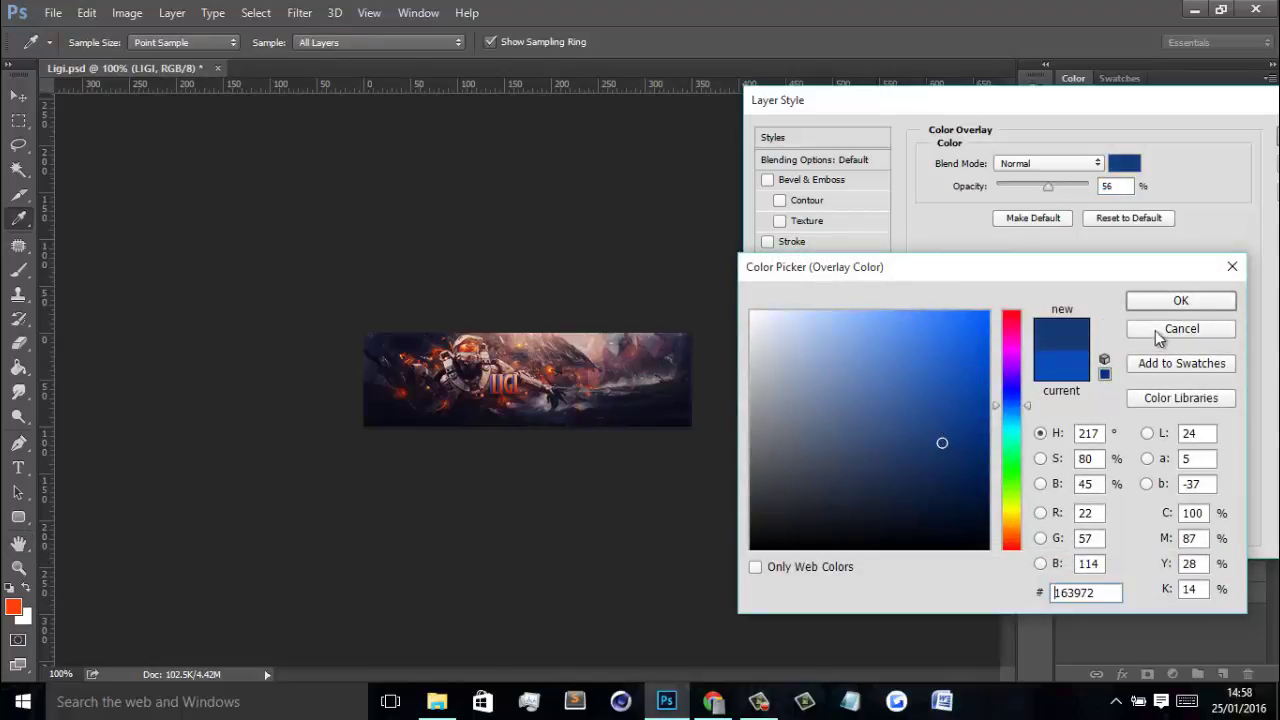
click(1170, 300)
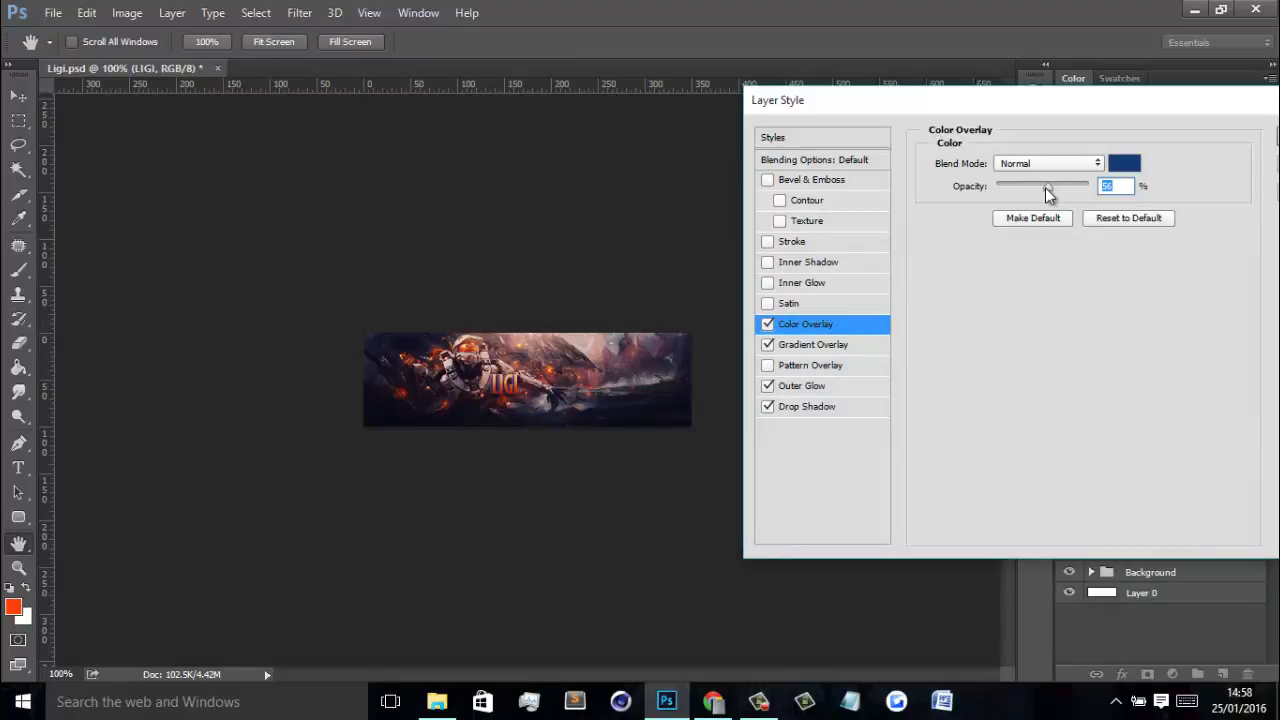
key(Return)
Step: Select both LIGI text layers and move them together about 3 px left and 3 px down
click(1211, 507)
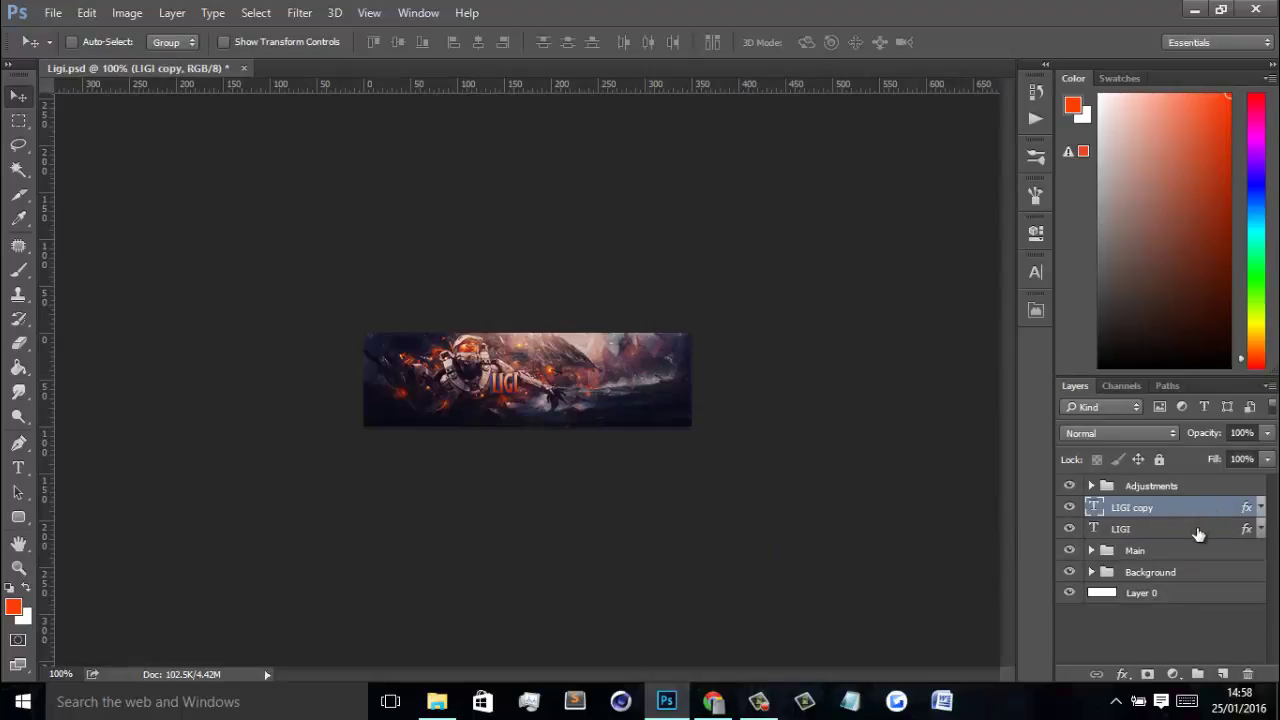
shift+click(1195, 529)
mouse_move(634, 443)
mouse_down()
mouse_move(655, 447)
mouse_move(620, 431)
mouse_up()
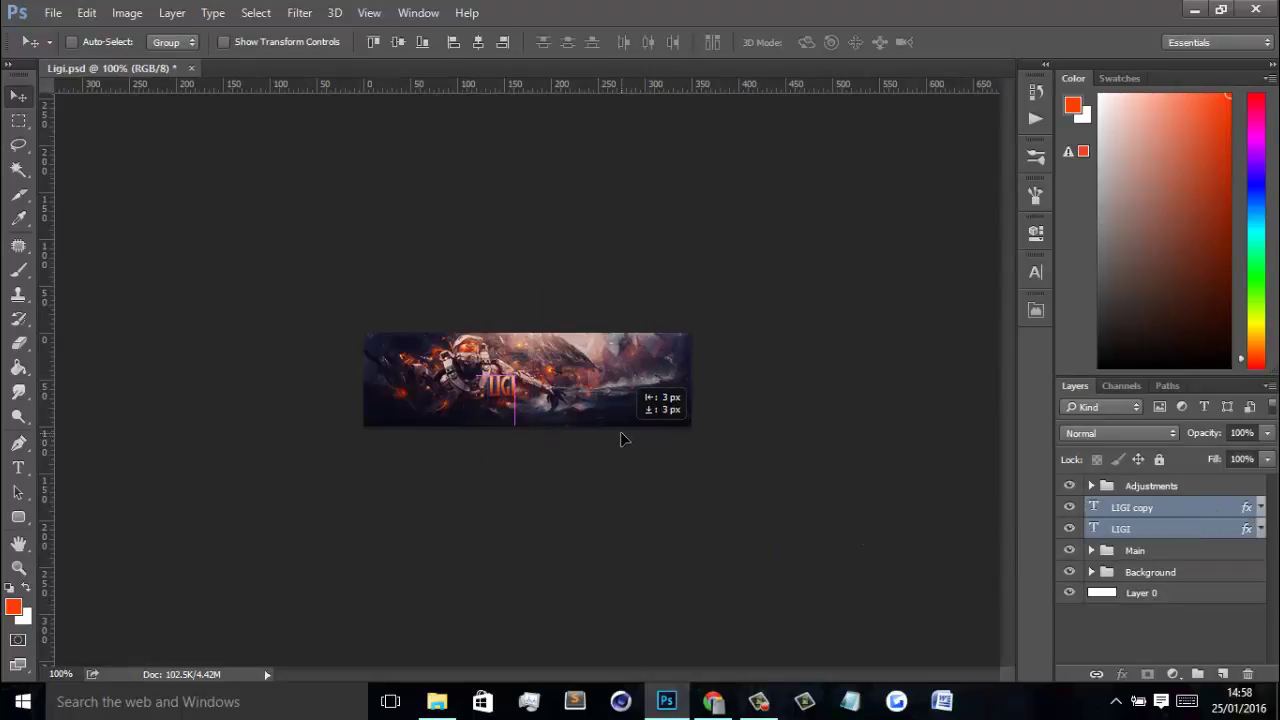
Step: Try shifting only the lower LIGI layer slightly to the right and undo that move
click(1197, 507)
click(1200, 527)
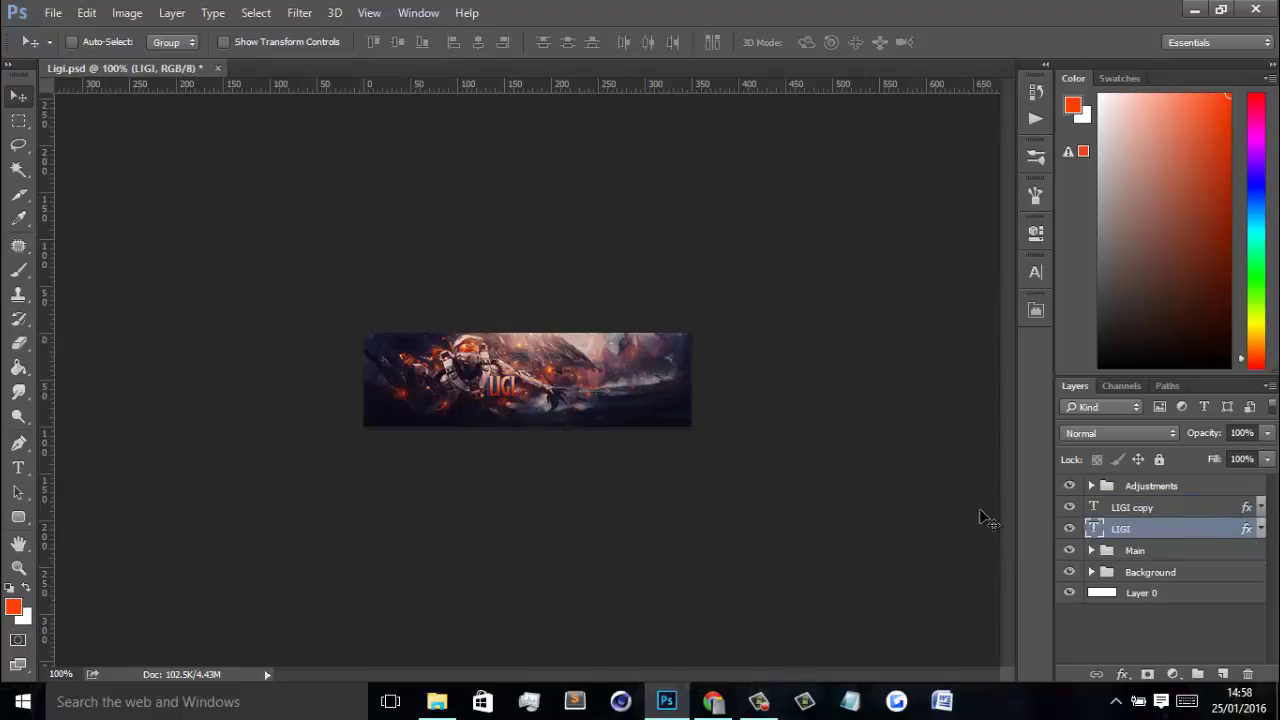
drag(561, 446, 579, 446)
key(ctrl+z)
Step: Revert the document history to the Layer Style state before the ligi layer was deleted
click(1071, 509)
click(1035, 92)
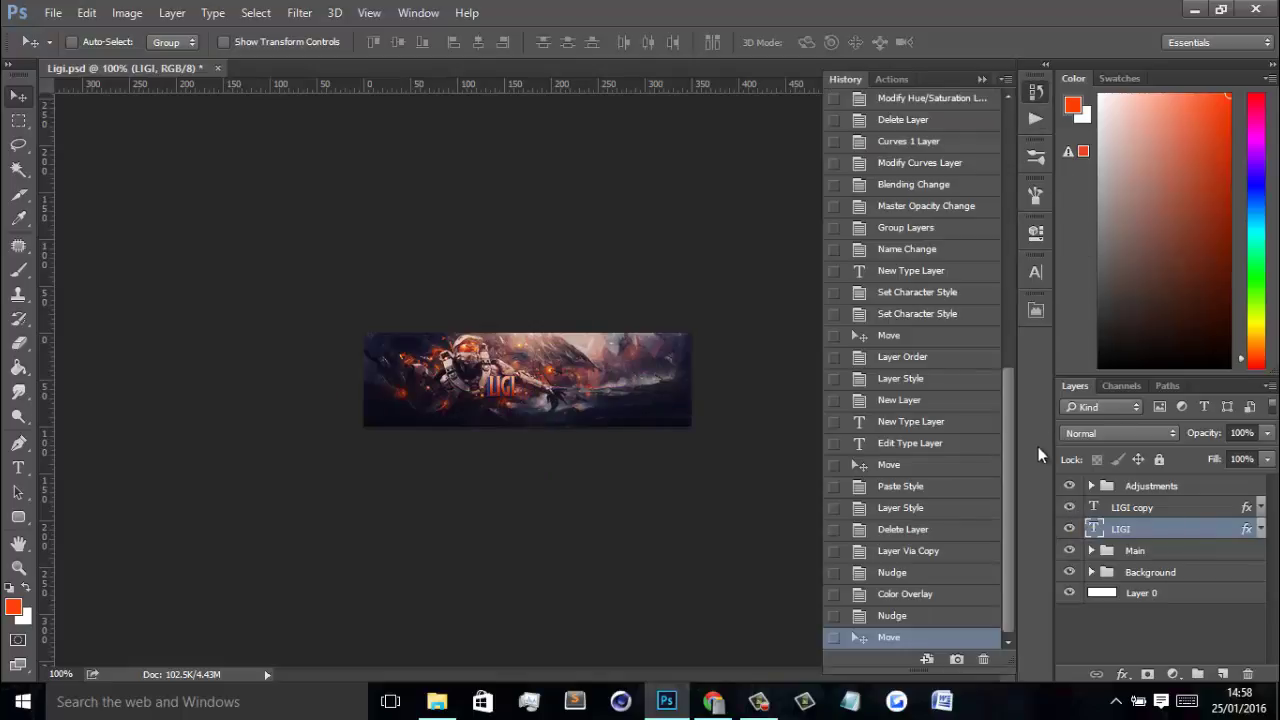
click(943, 532)
key(ctrl+alt+z)
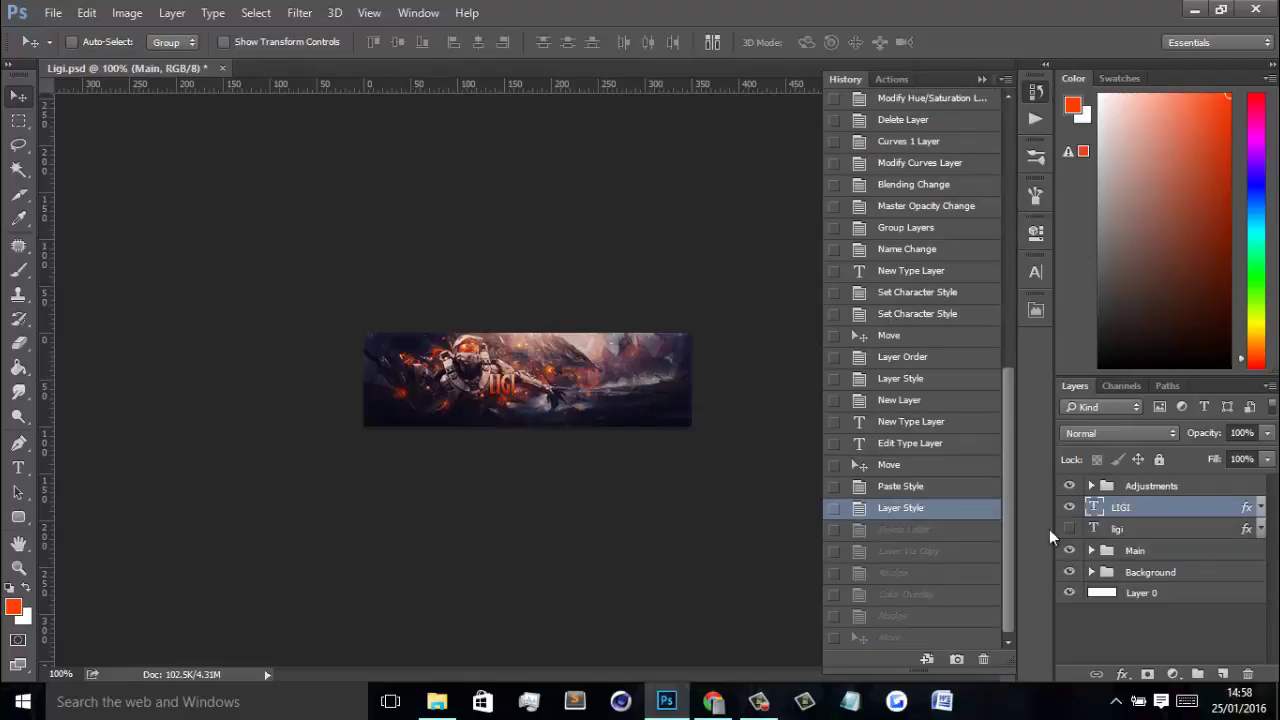
Step: Compare the LIGI and ligi text versions by toggling their visibility, and delete the lowercase ligi layer
click(1068, 508)
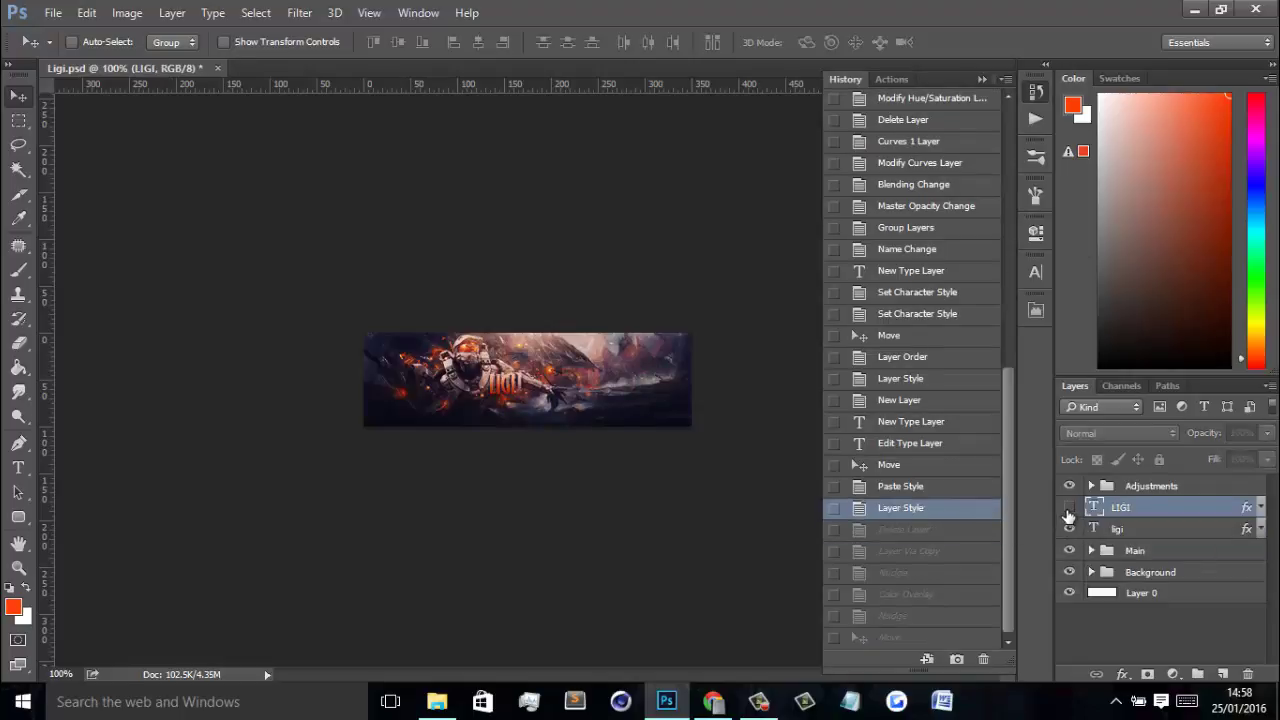
click(1068, 508)
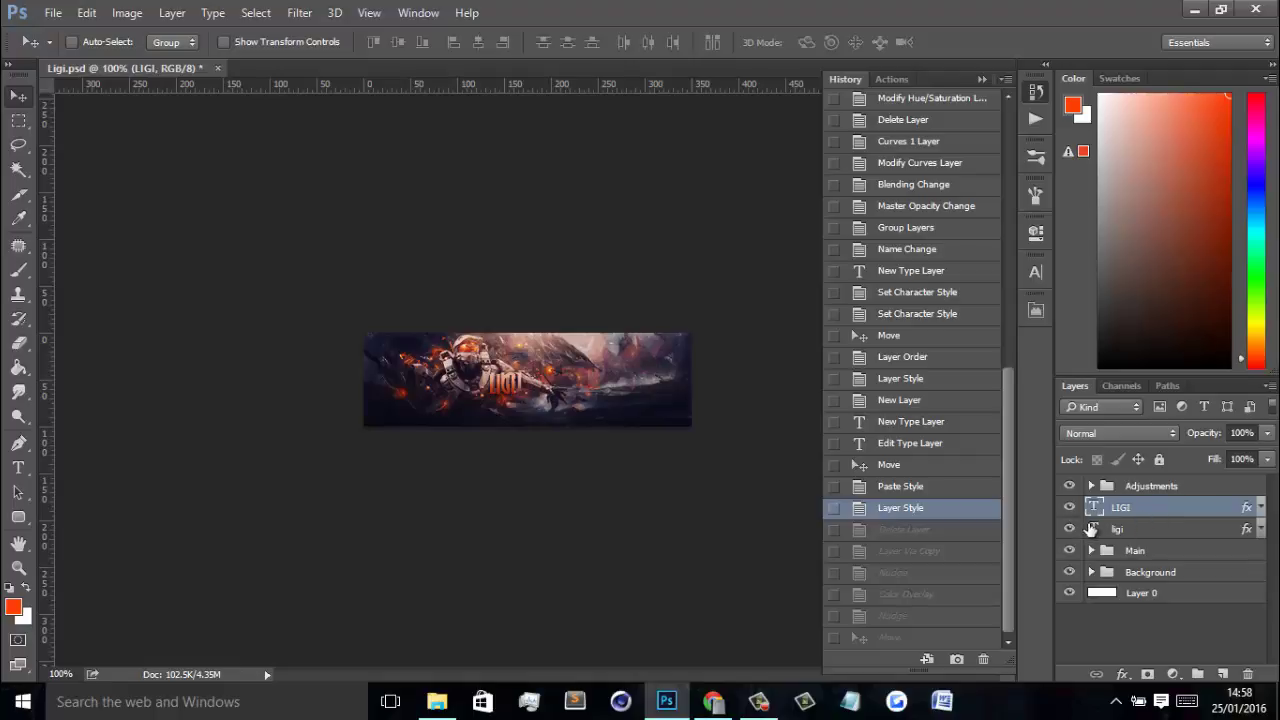
click(1070, 528)
click(982, 79)
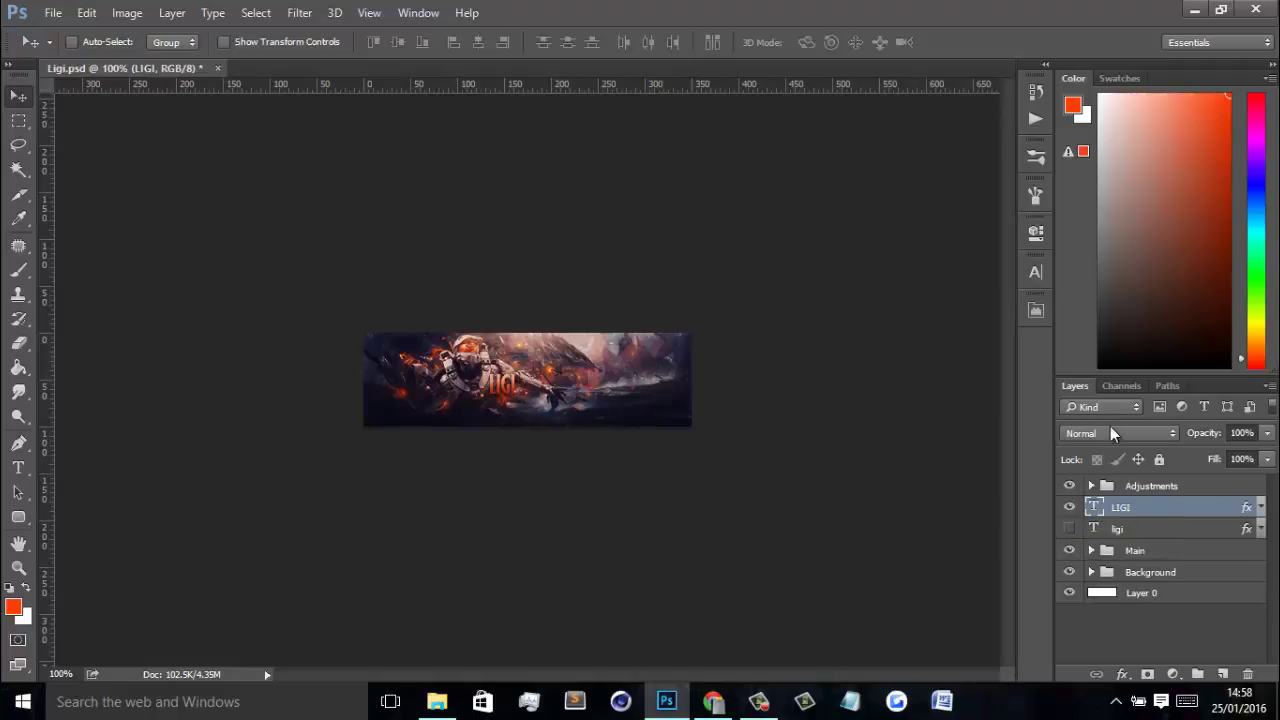
drag(1131, 531, 1135, 540)
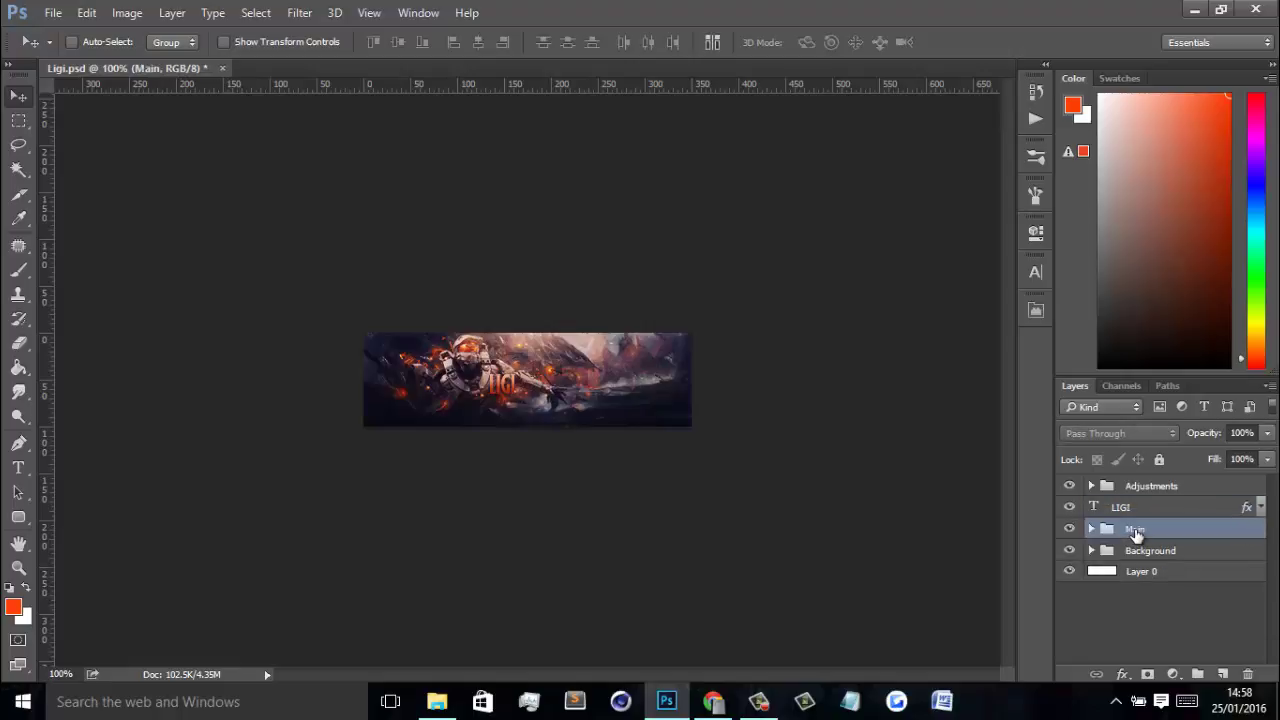
Step: Select all characters of the LIGI text and set their tracking to 65
click(1200, 507)
key(ctrl+plus)
key(ctrl+plus)
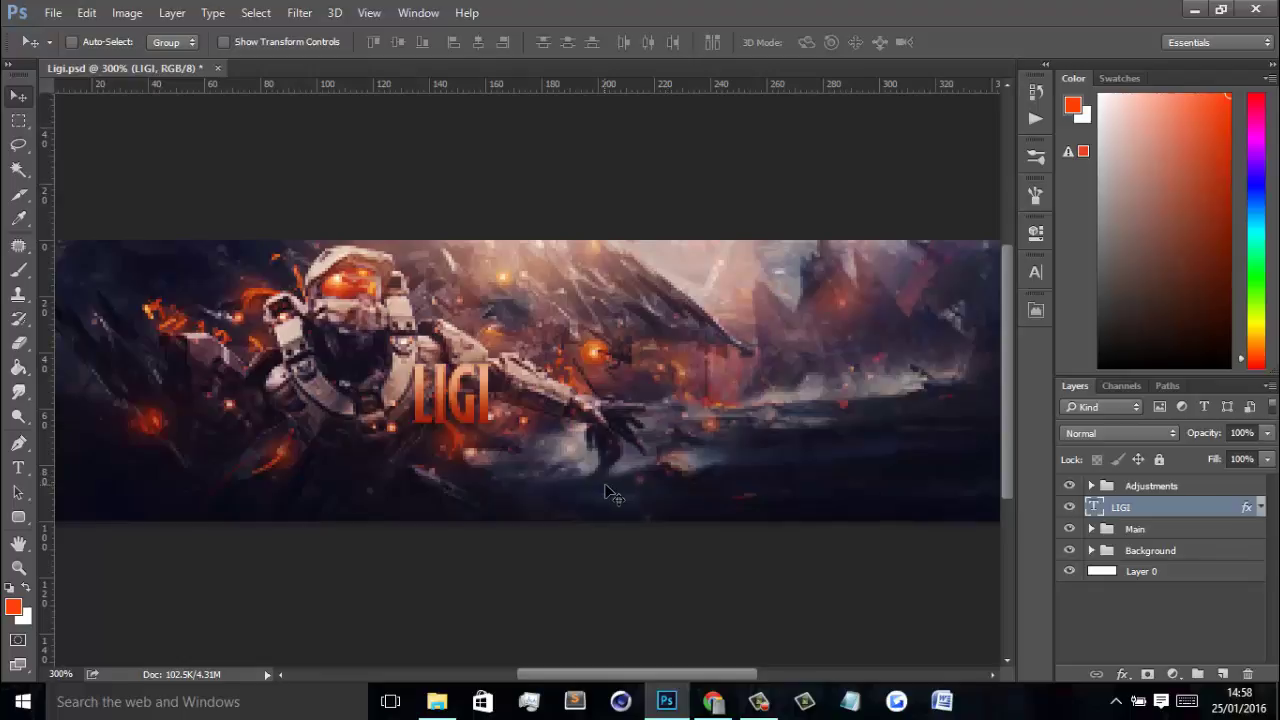
key(t)
double_click(468, 392)
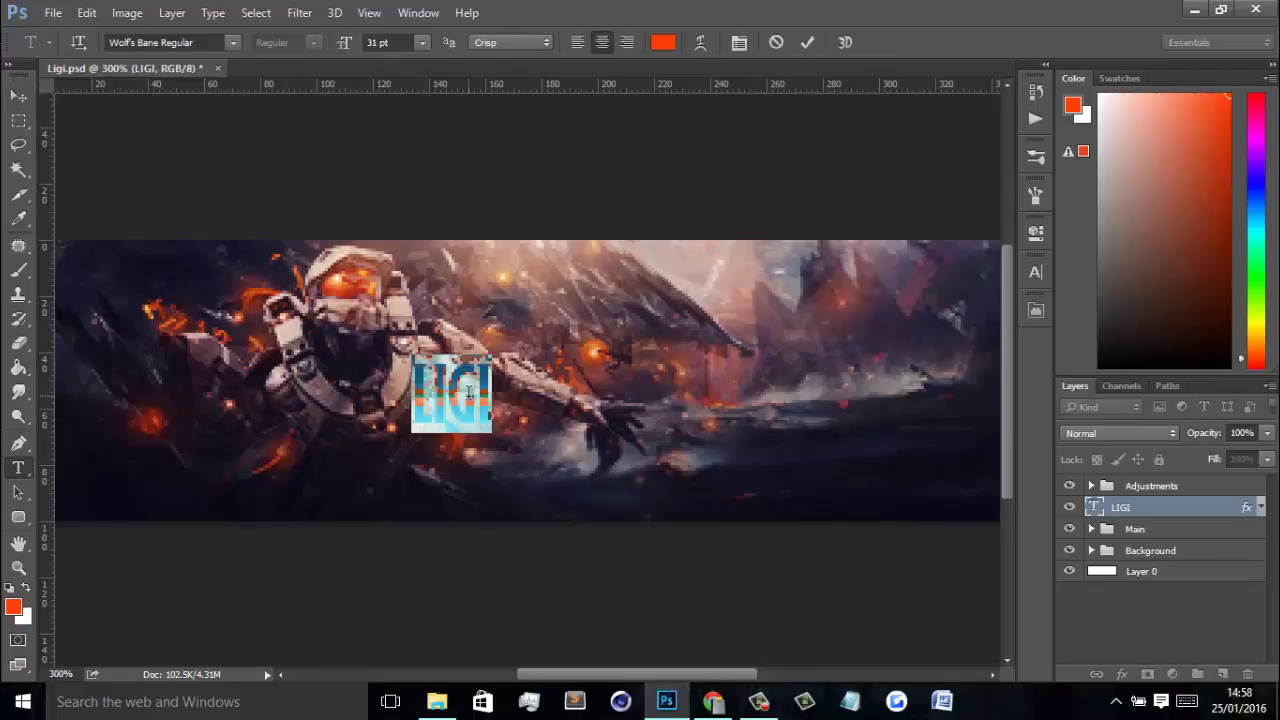
click(1035, 272)
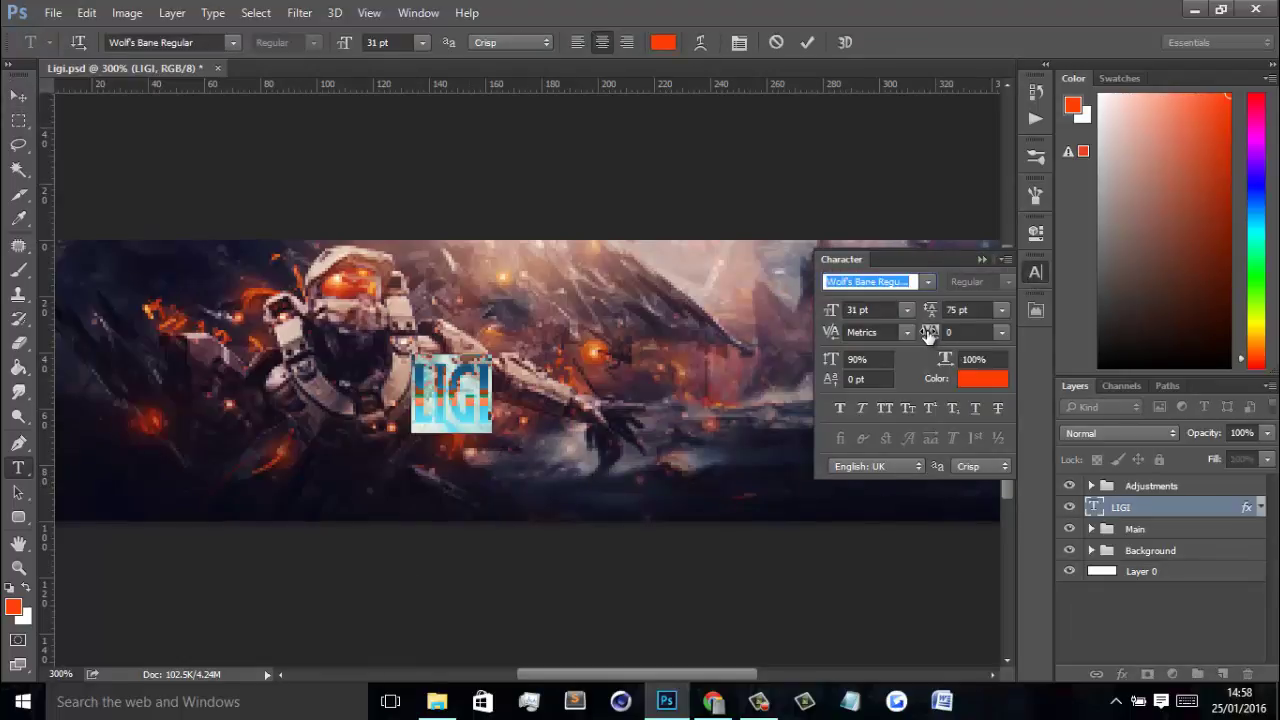
mouse_move(928, 335)
mouse_down()
mouse_move(940, 336)
mouse_move(925, 358)
mouse_up()
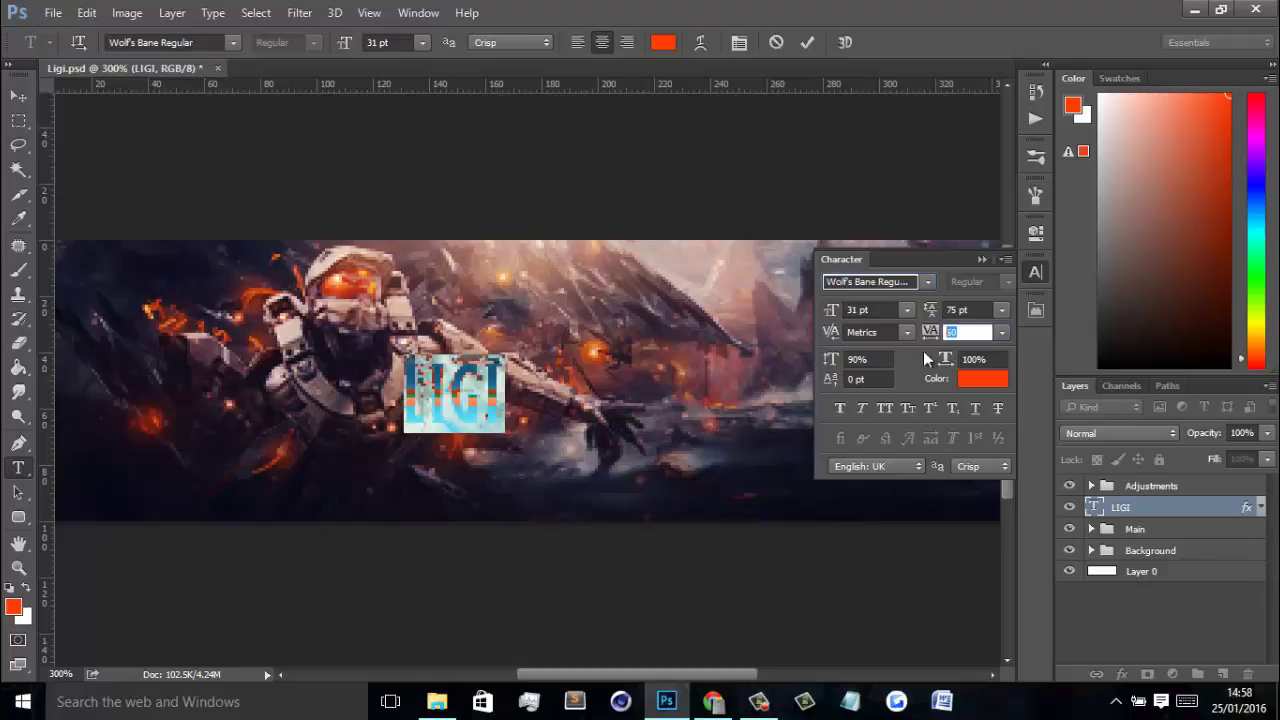
text(65)
Step: Commit the text edit and duplicate the LIGI layer, offsetting the copy slightly to the right
click(1184, 510)
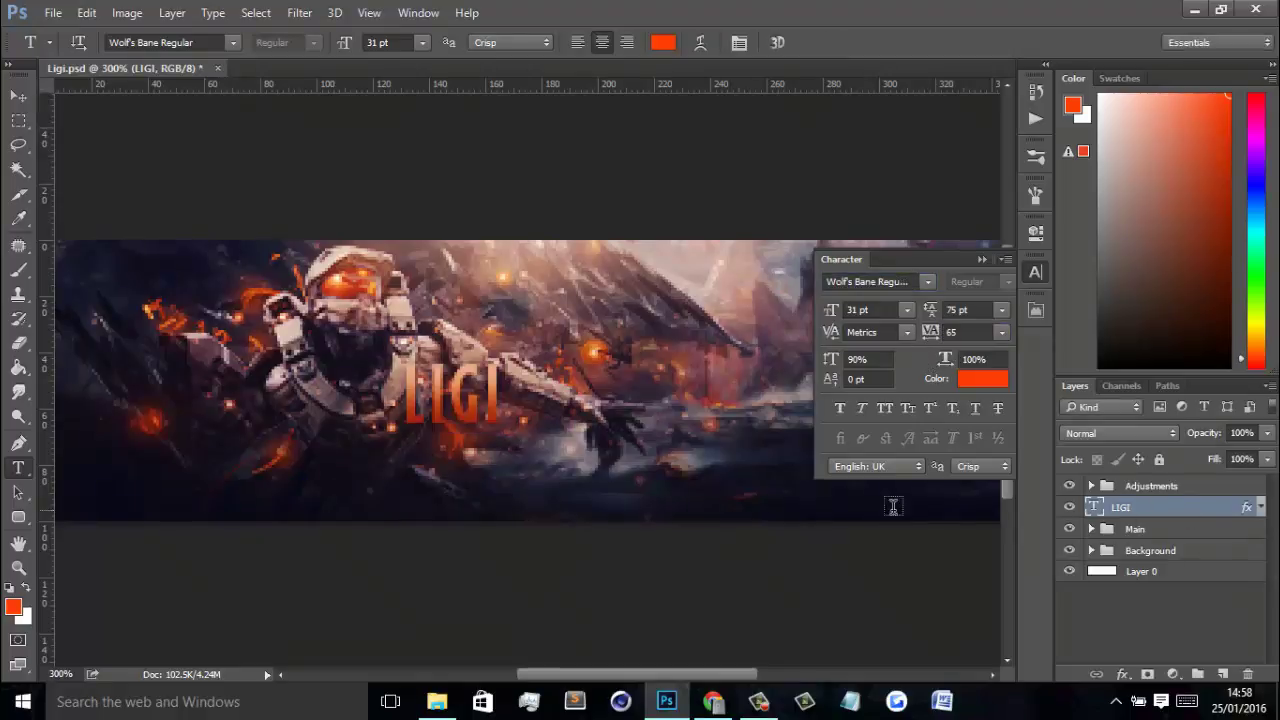
key(ctrl+j)
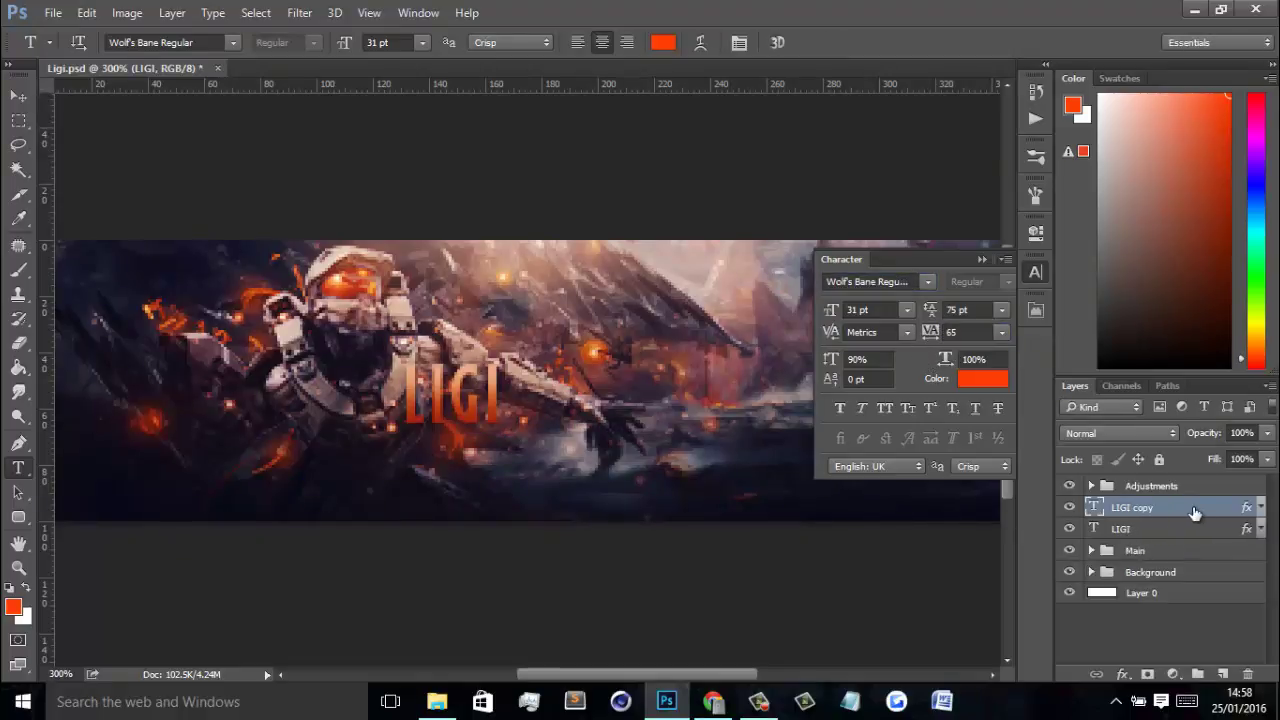
key(v)
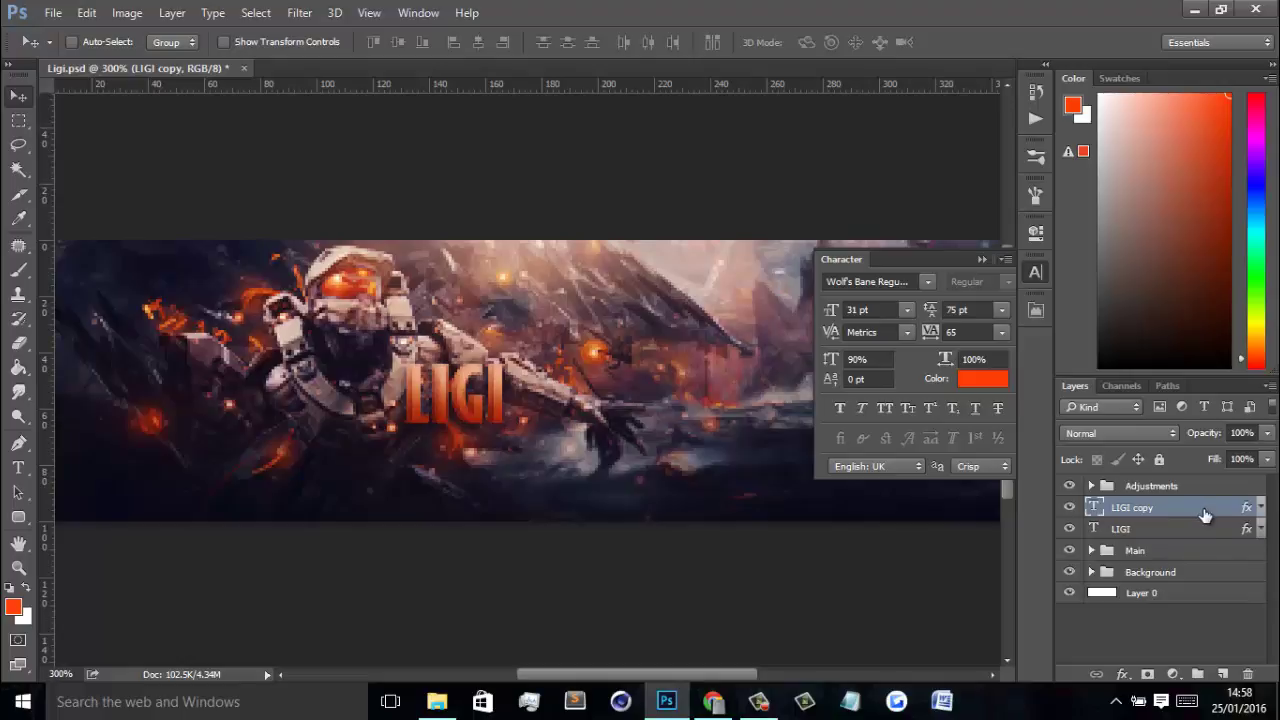
Step: Add a blue Color Overlay at 64% opacity to the original LIGI text layer's style
double_click(1206, 528)
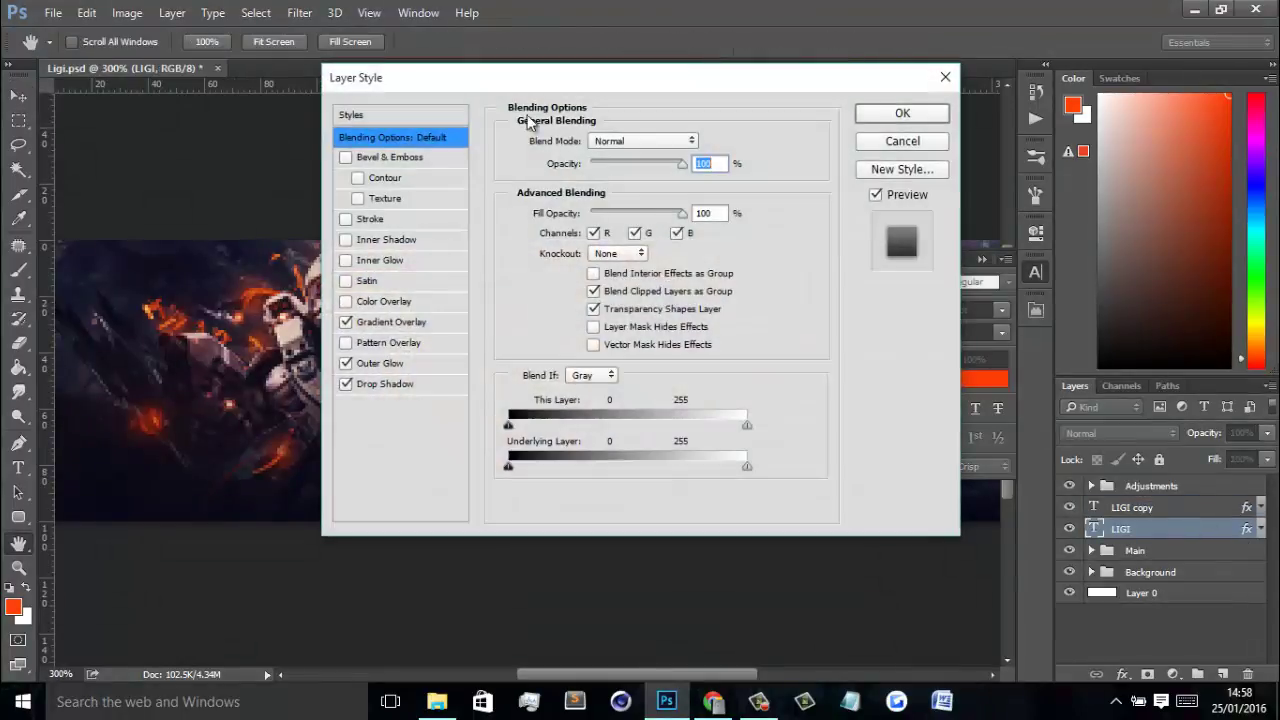
drag(555, 77, 991, 77)
click(785, 301)
click(820, 301)
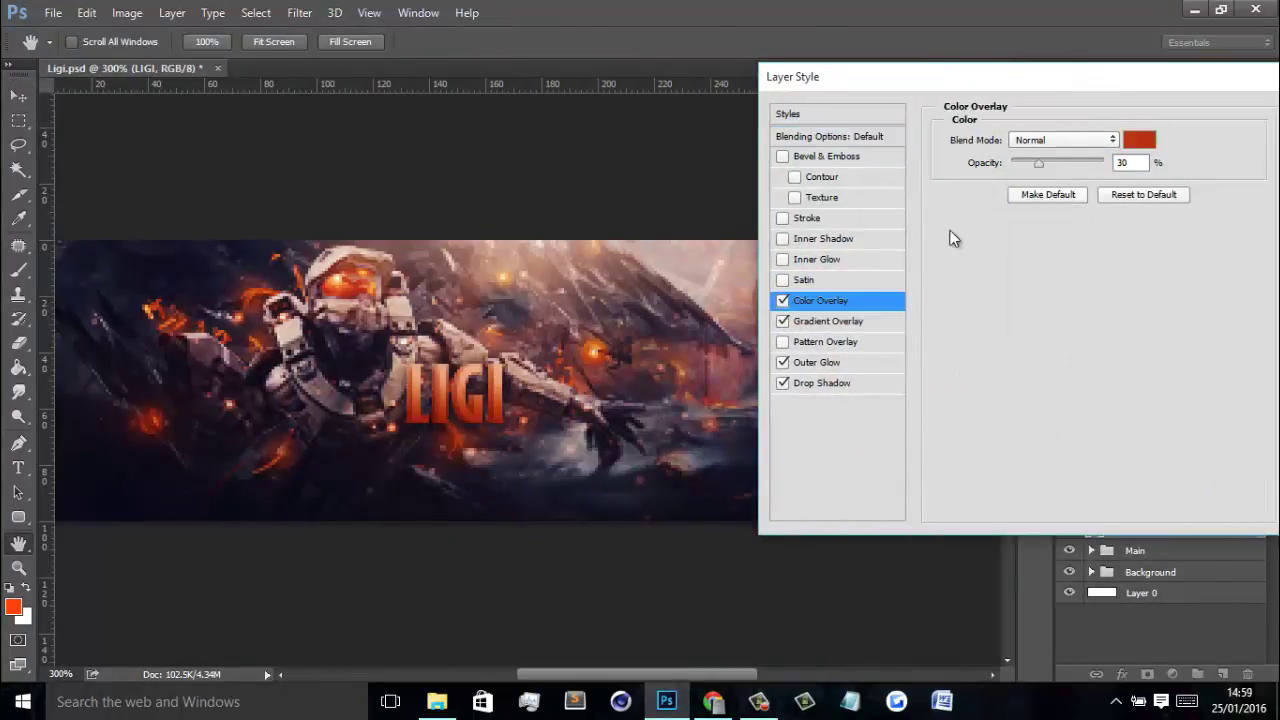
click(1139, 142)
click(1009, 395)
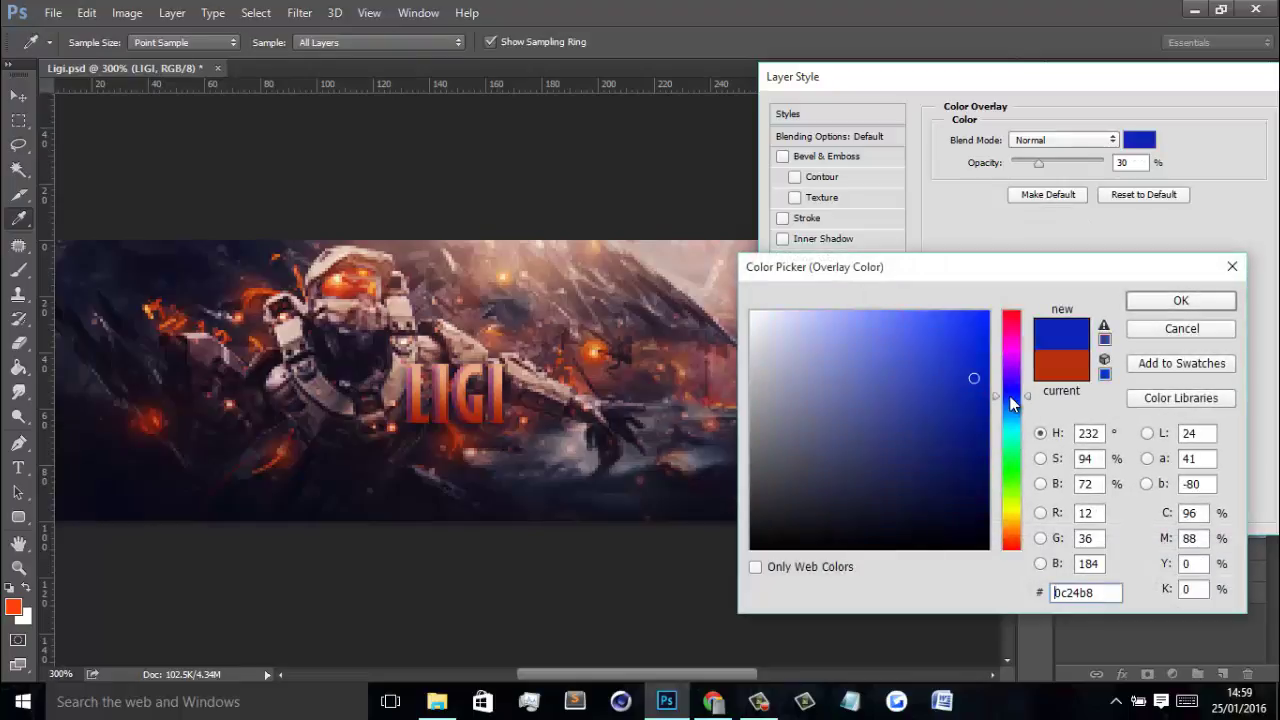
drag(958, 415, 923, 434)
click(1150, 304)
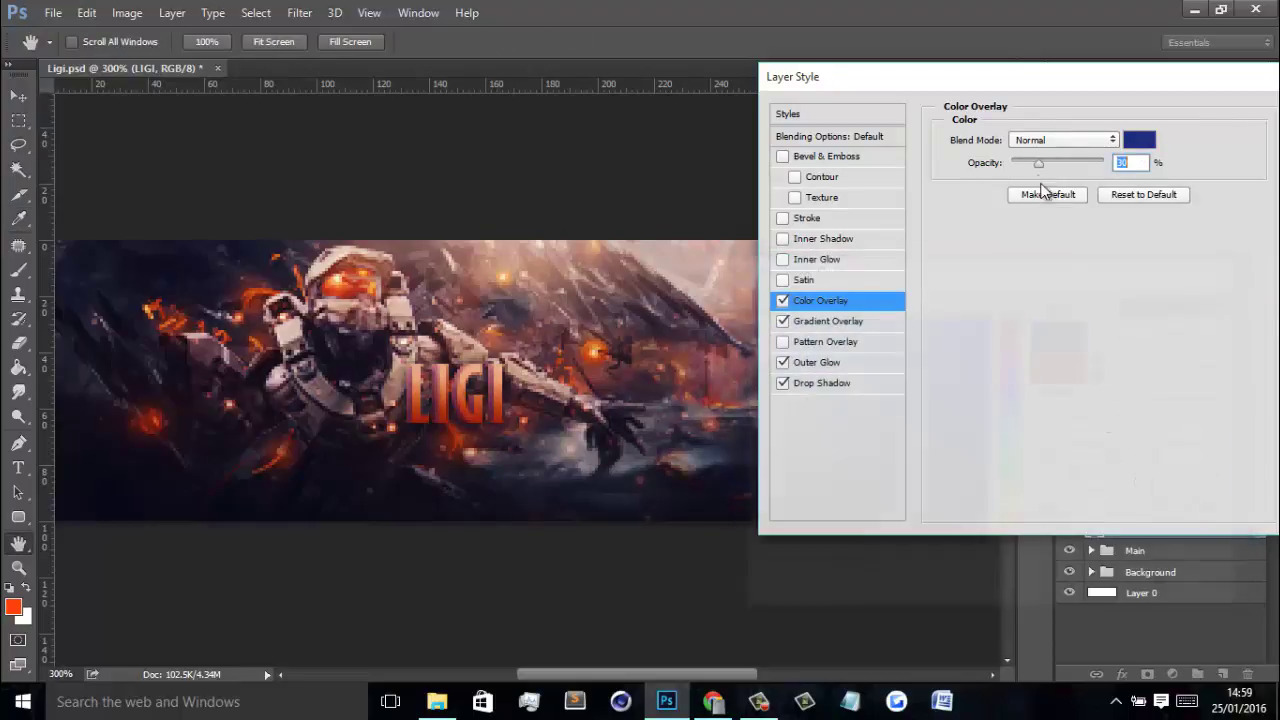
drag(1040, 163, 1072, 168)
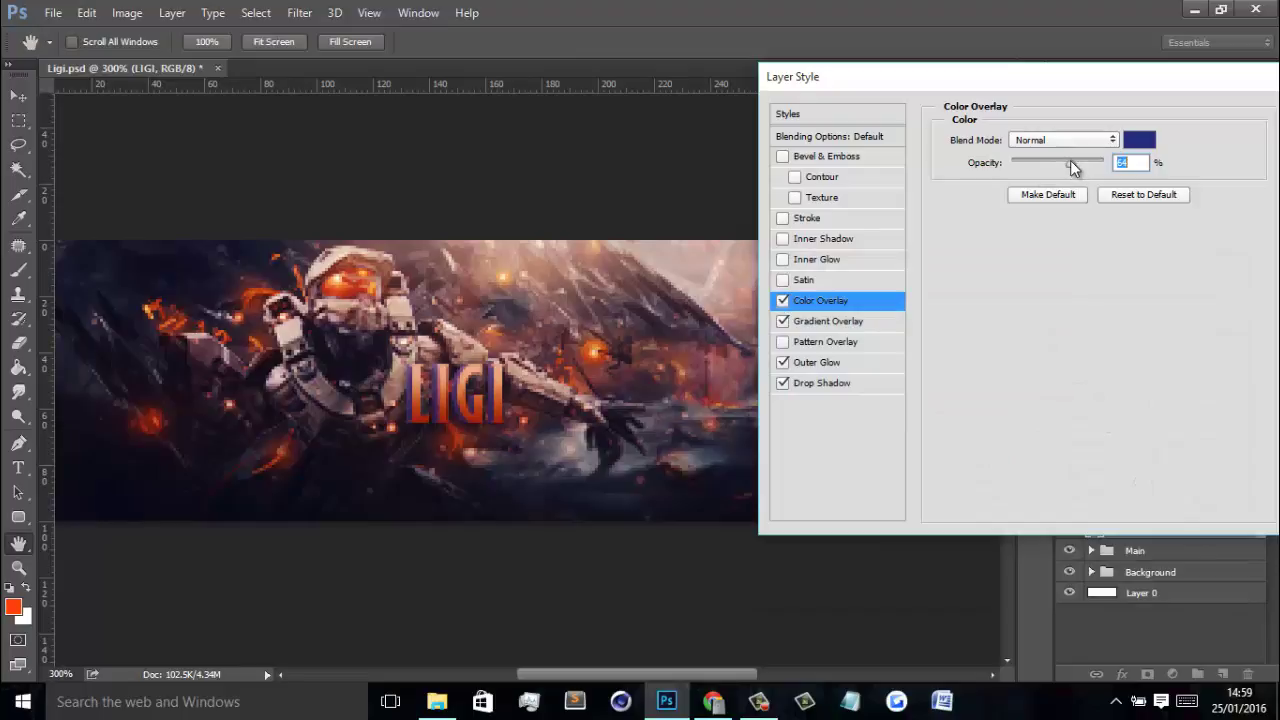
Step: Darken the LIGI layer's overlay colour to a deep navy blue and apply the layer style
click(1139, 140)
click(937, 458)
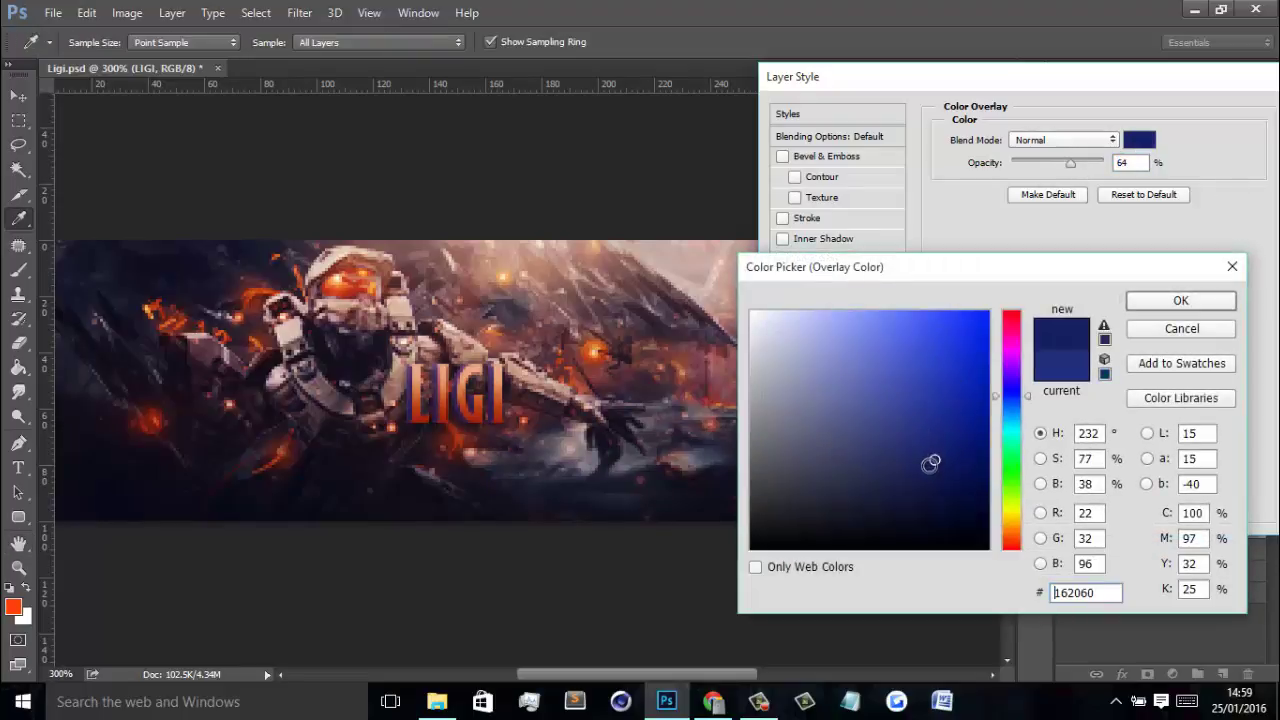
click(1181, 303)
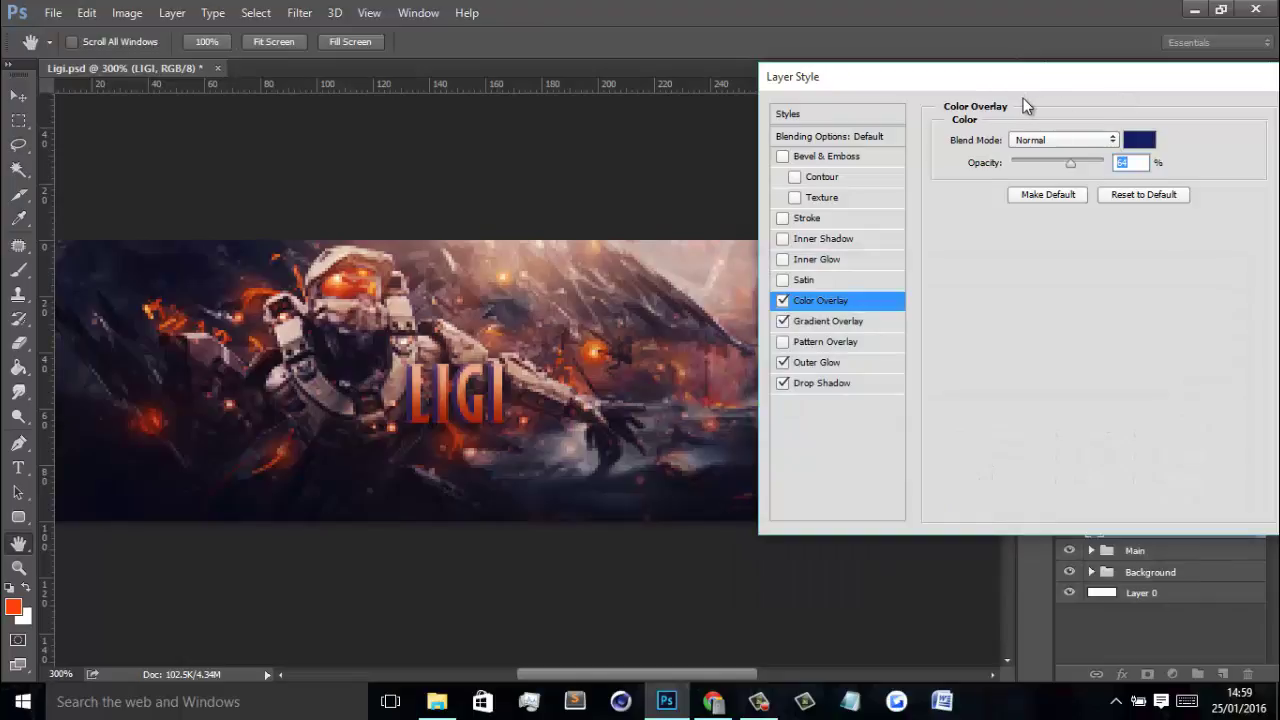
click(1189, 118)
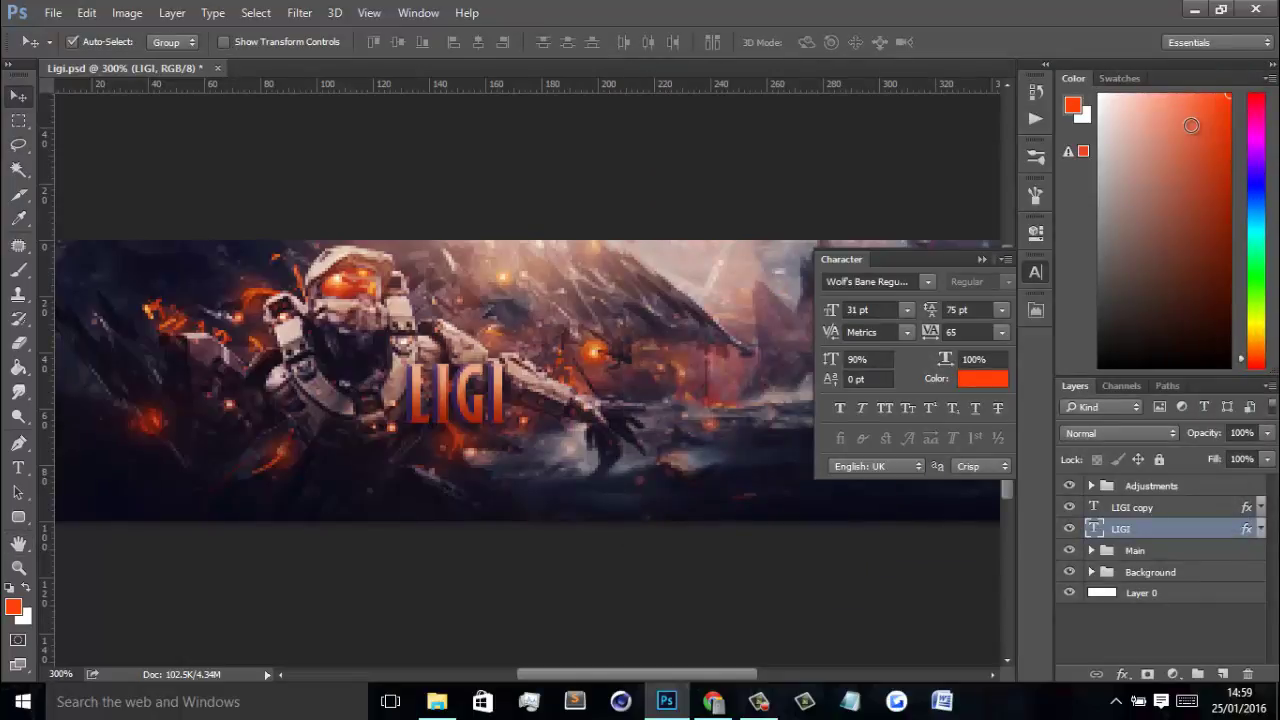
Step: Examine the banner at several zoom levels and compare it with and without the Adjustments group
key(ctrl+1)
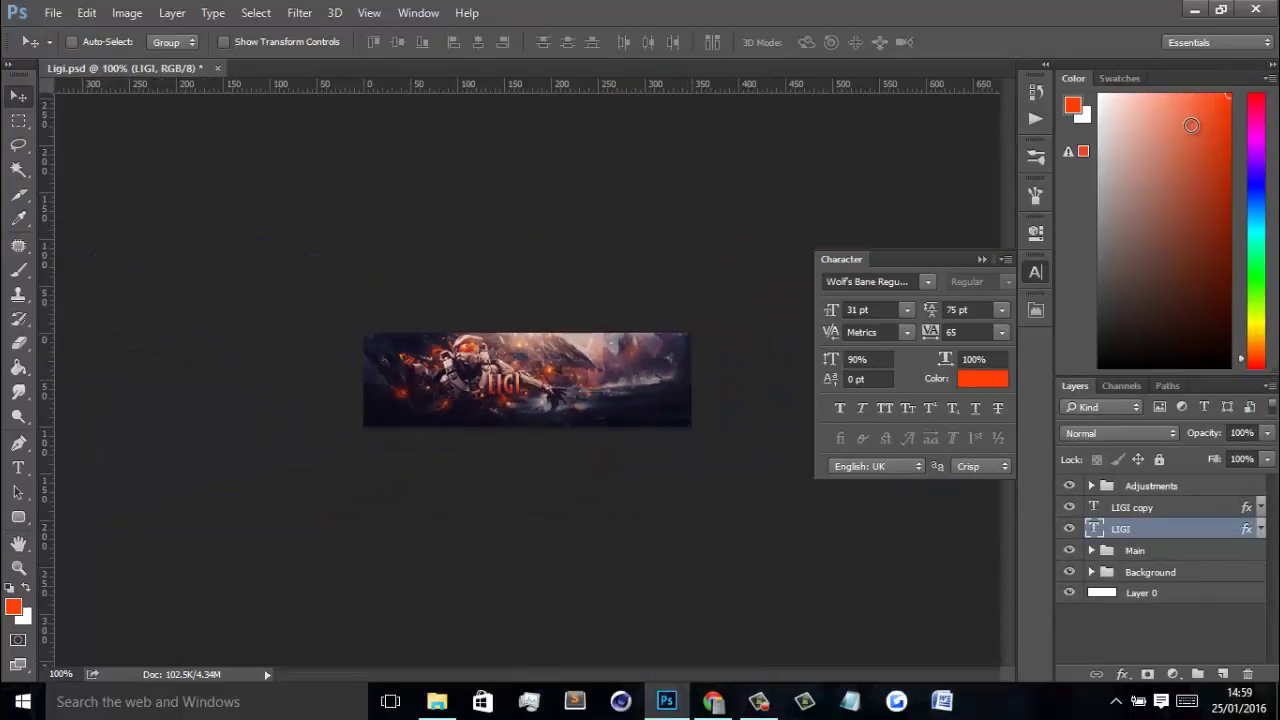
key(ctrl+plus)
key(ctrl+plus)
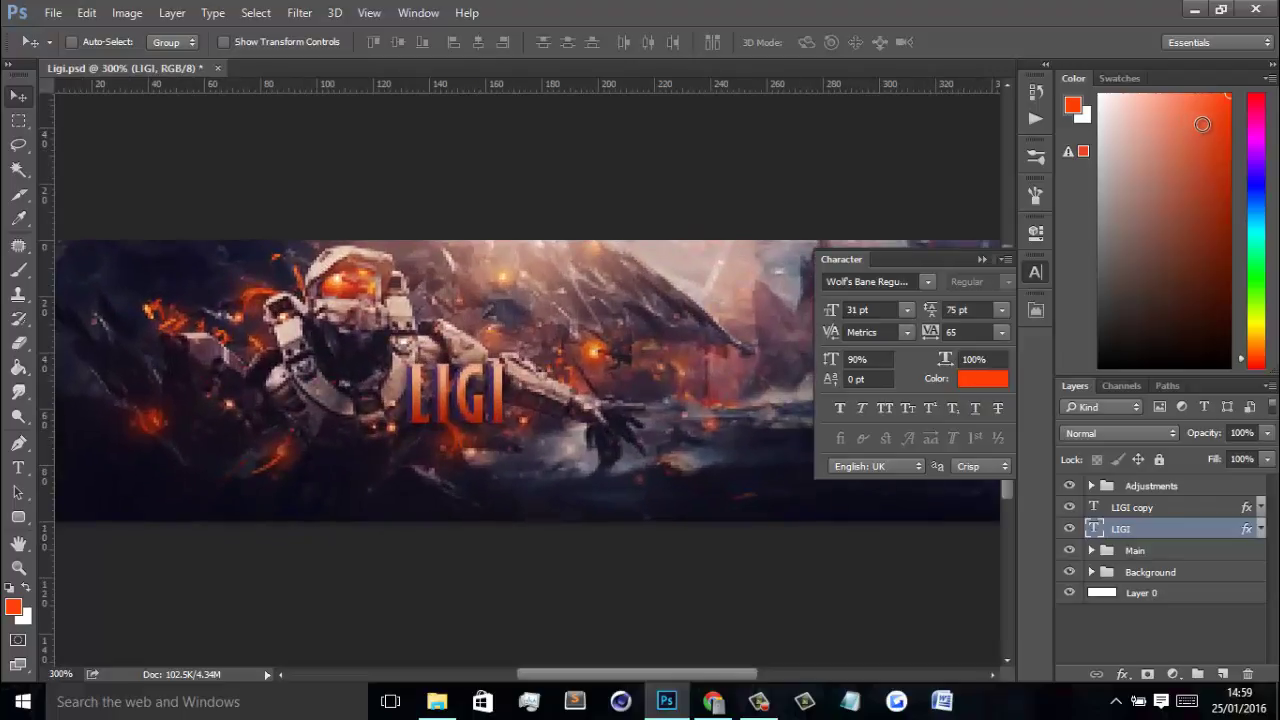
key(ctrl+minus)
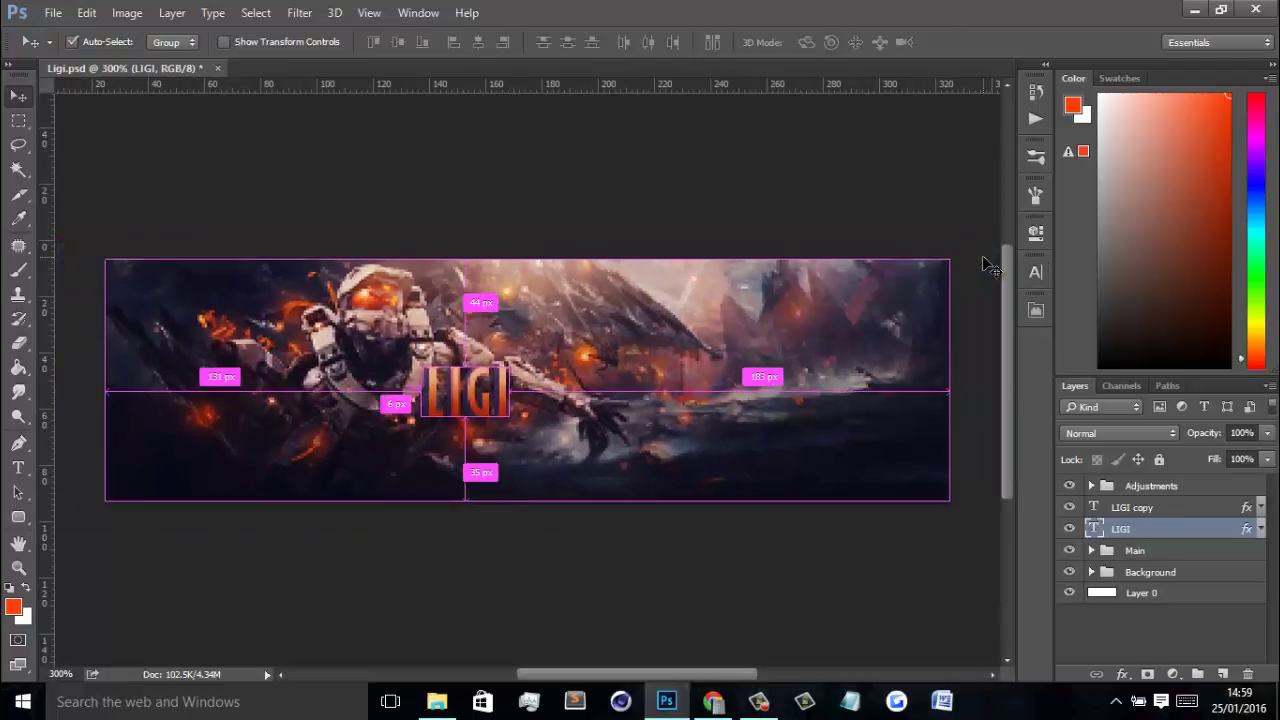
key(ctrl+minus)
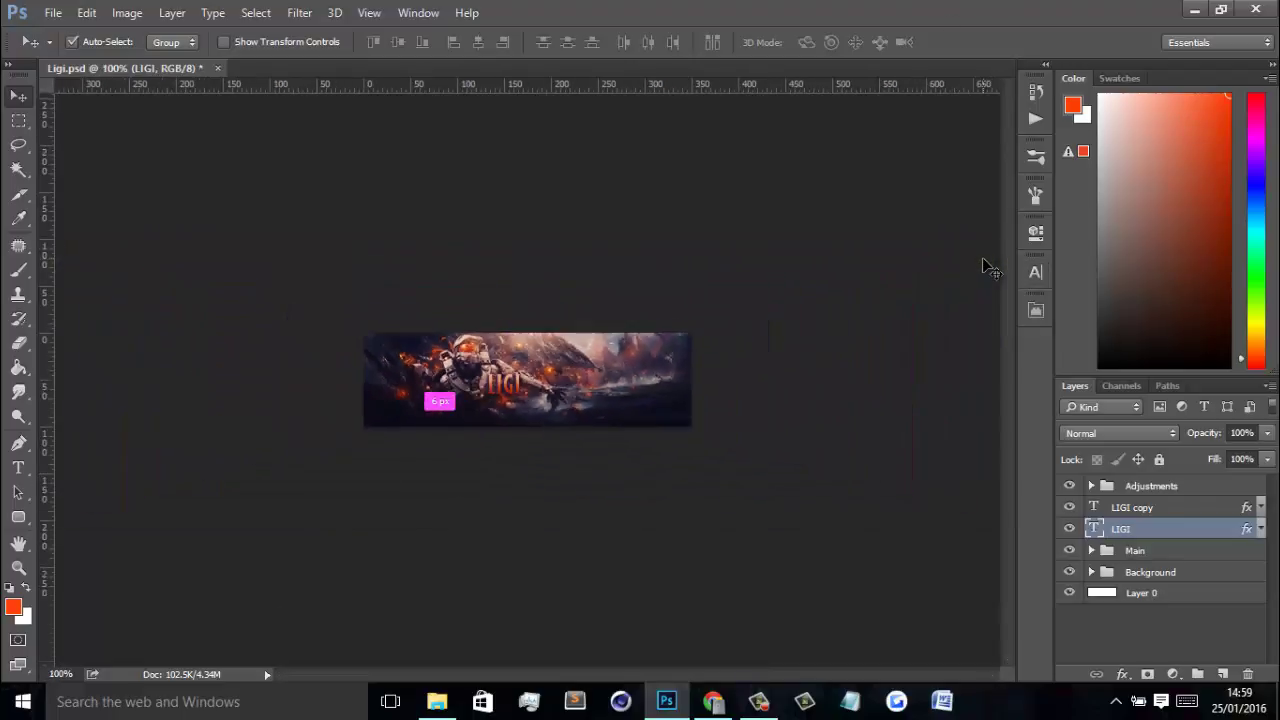
key(ctrl+plus)
click(1070, 487)
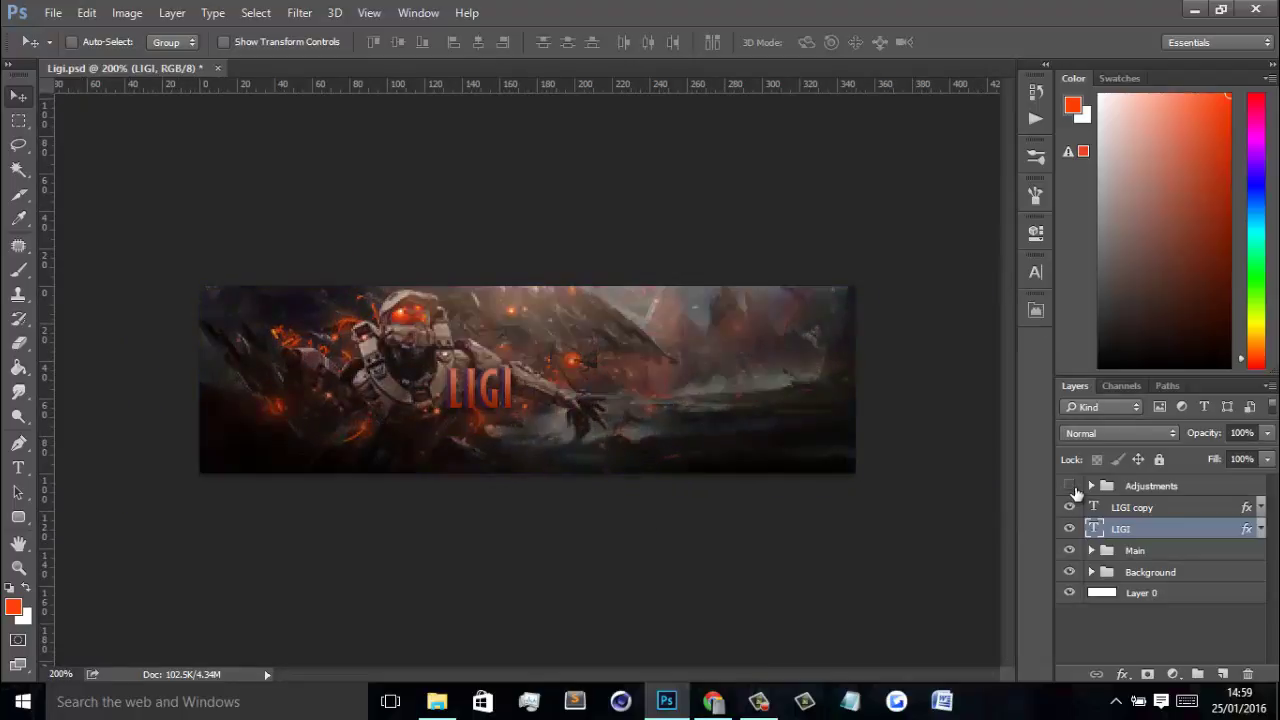
click(1070, 487)
key(ctrl+minus)
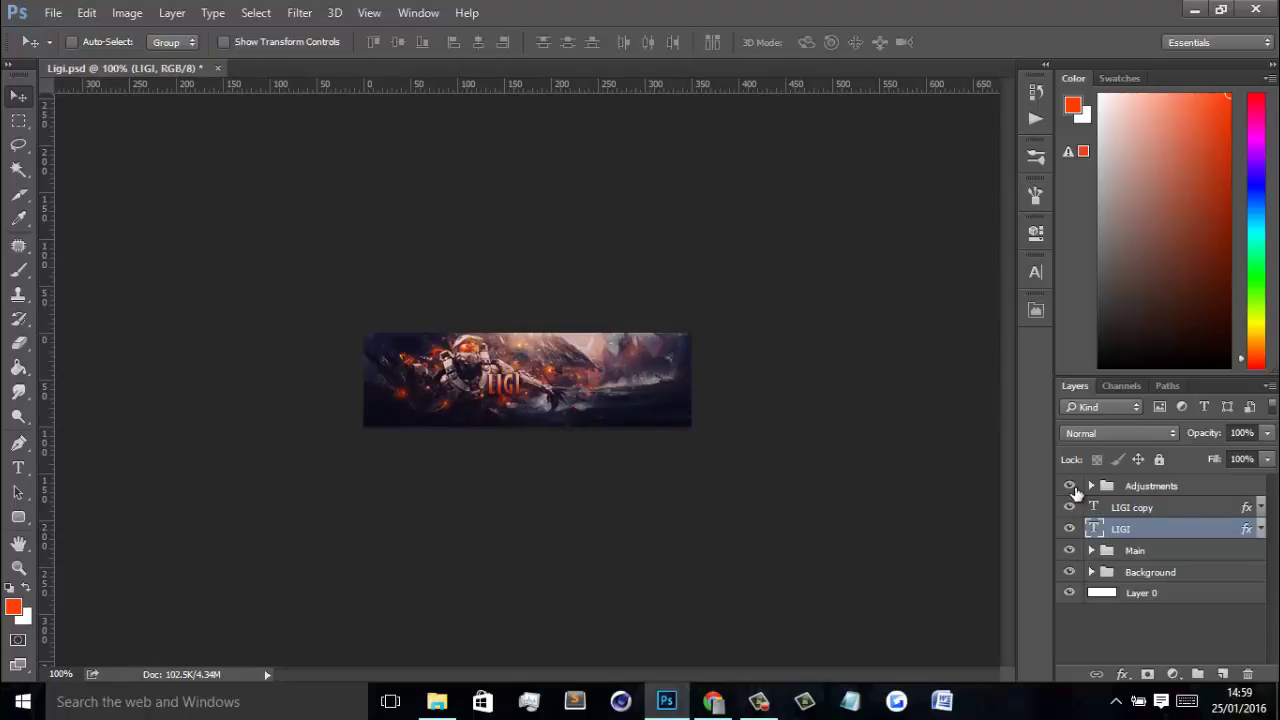
Step: Create a layer above the Main group and add a white (ffffff) x to it as text in Wolf's Bane Regular
click(1176, 510)
click(1193, 557)
click(1222, 674)
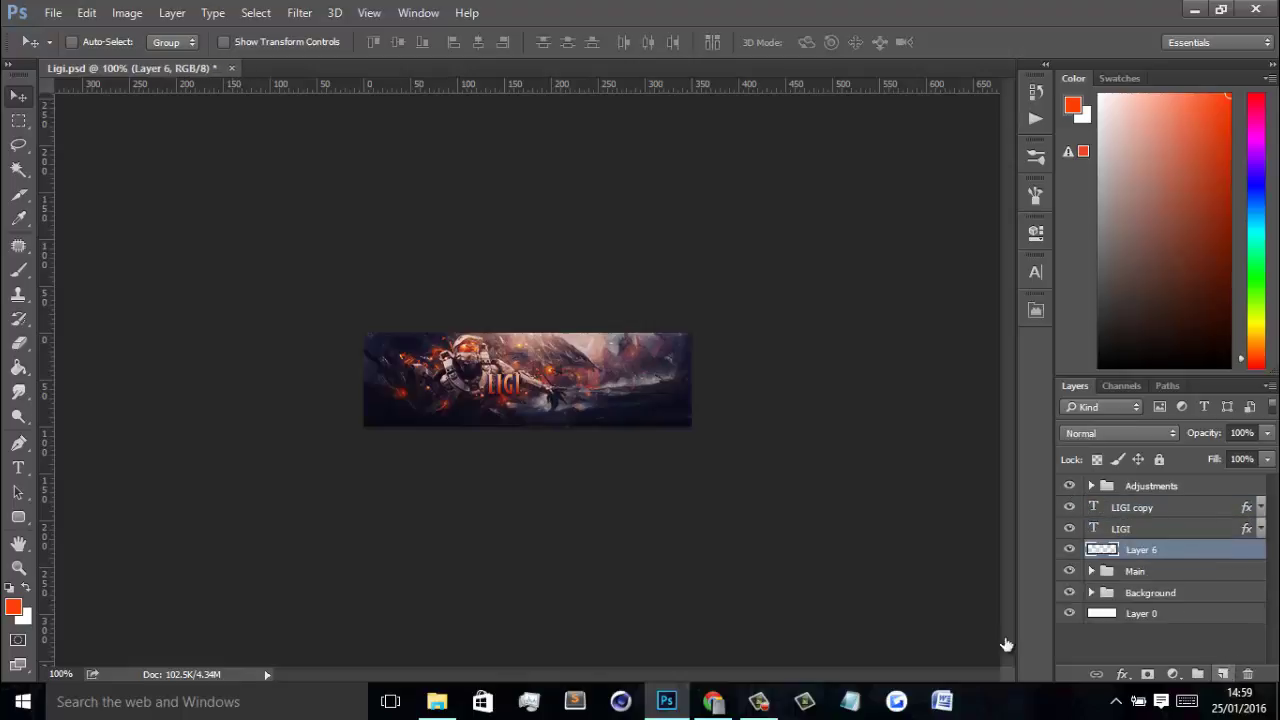
key(x)
key(t)
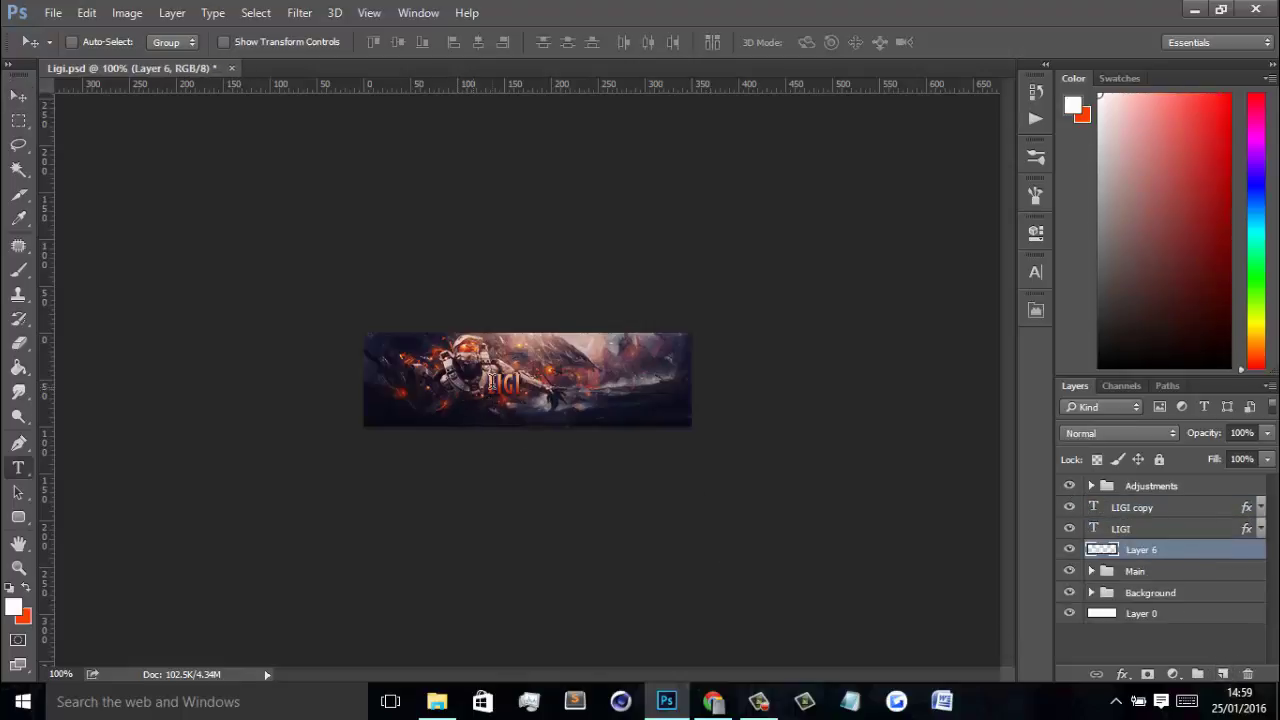
click(598, 380)
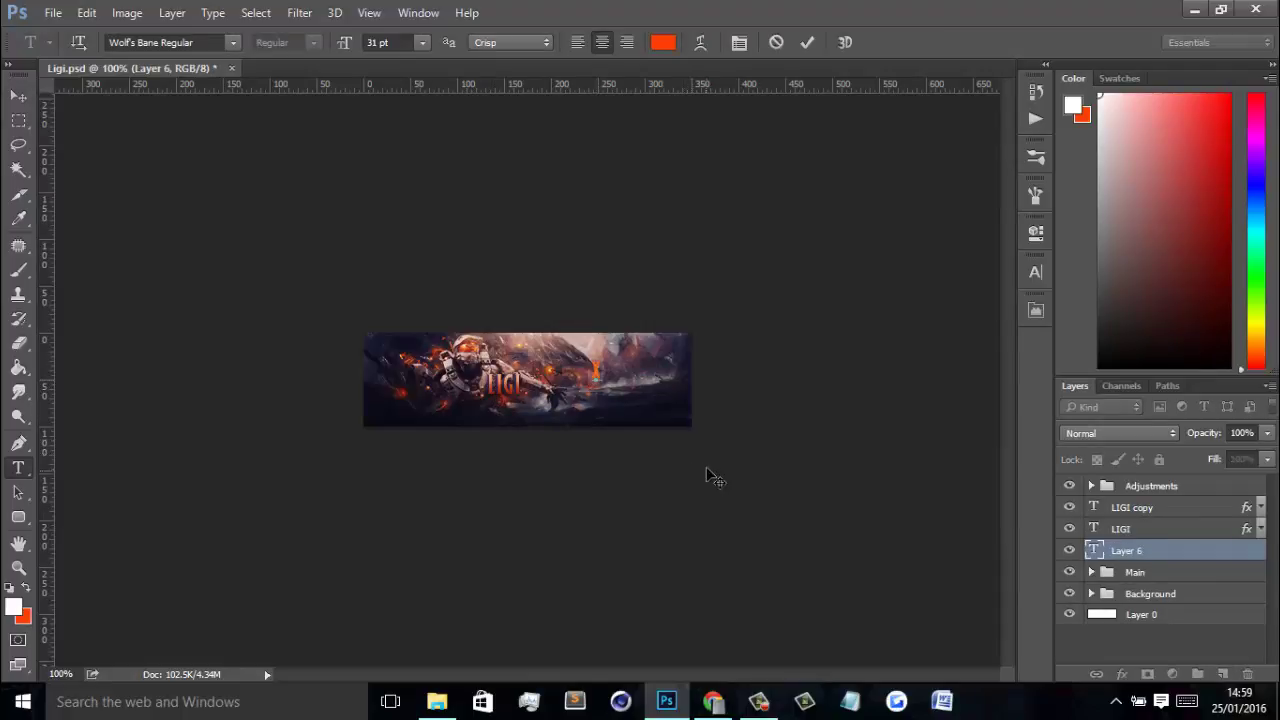
click(663, 42)
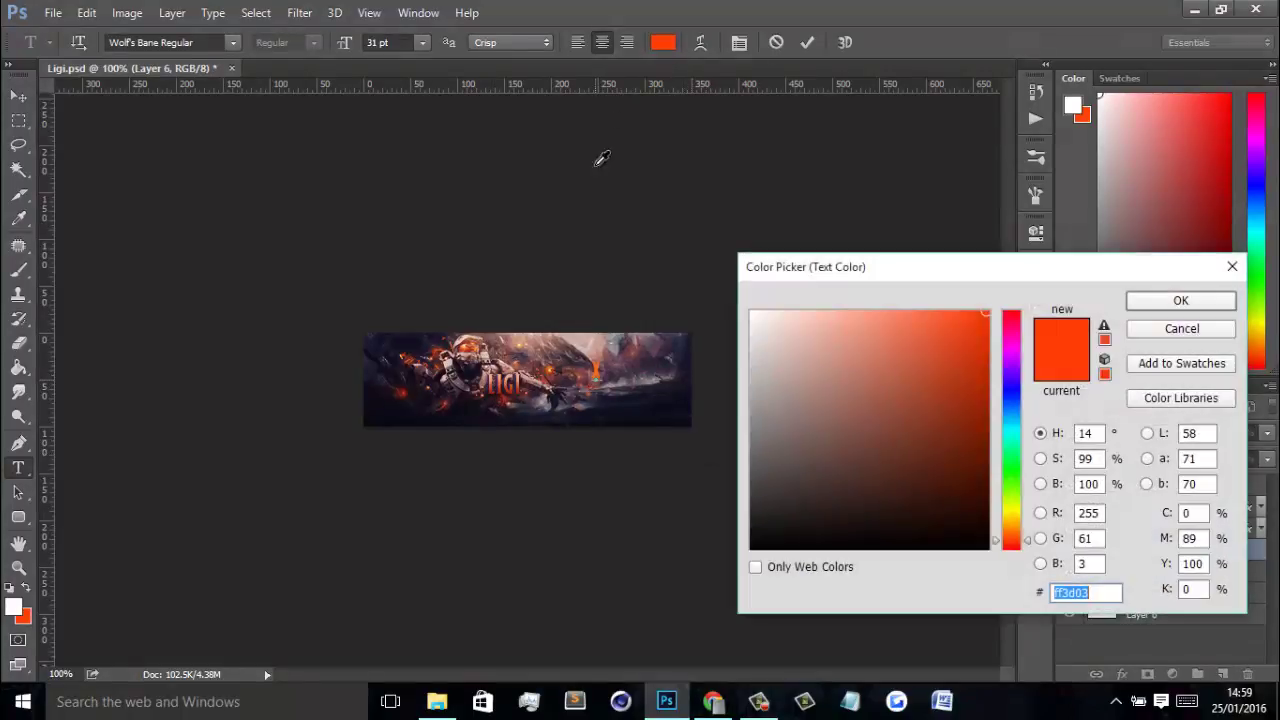
text(ffffff)
click(1160, 300)
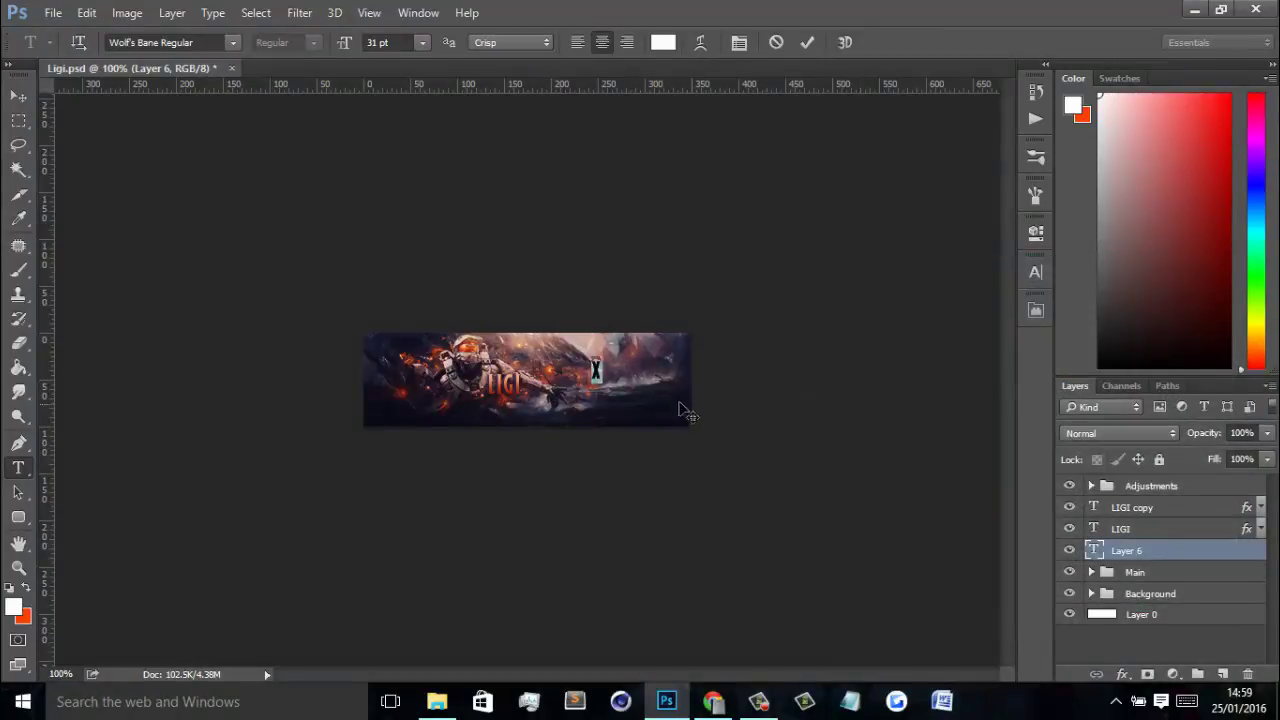
click(1180, 551)
Step: Enlarge the white x text with Free Transform and position it behind the LIGI text
key(ctrl+t)
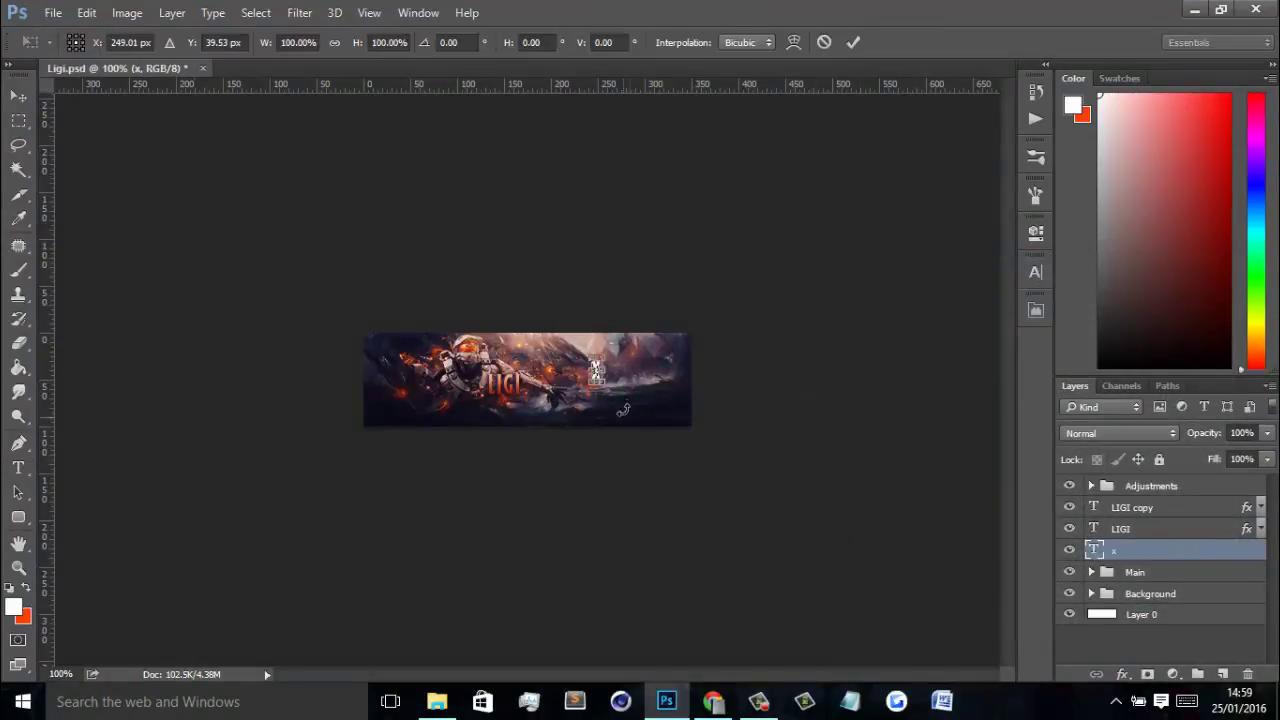
drag(606, 378, 535, 406)
key(Return)
key(v)
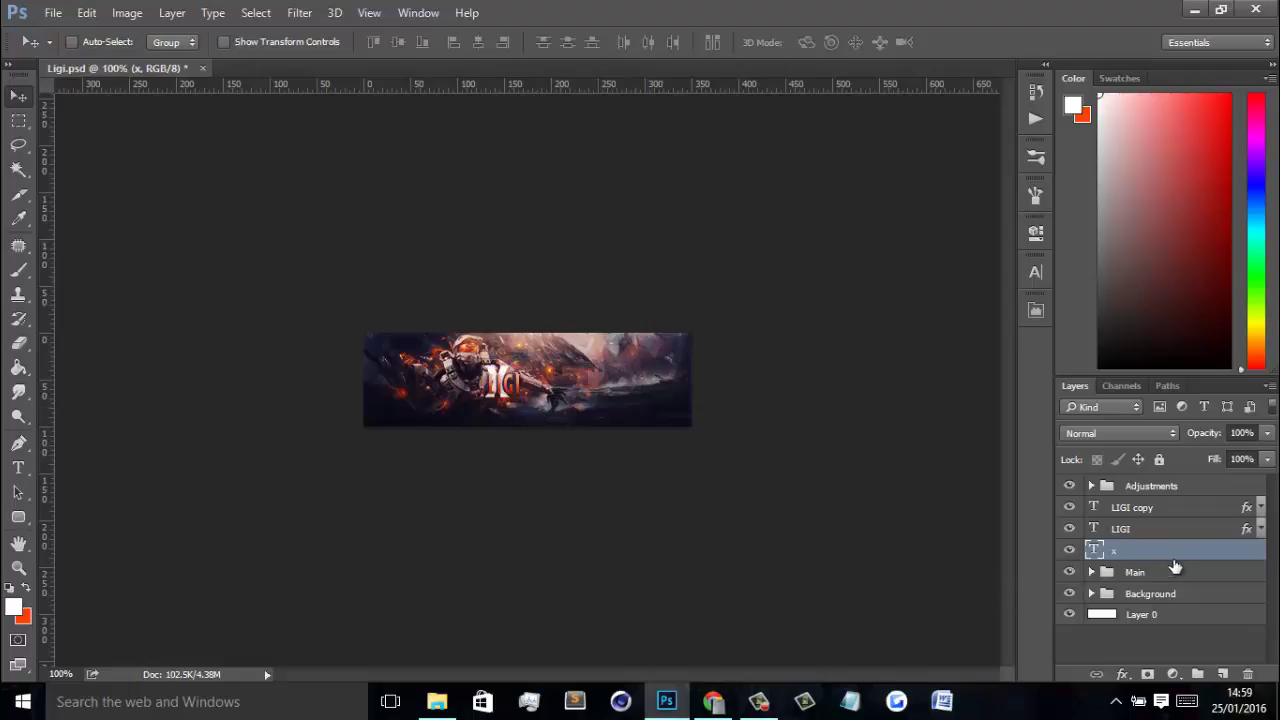
Step: Hide the Adjustments group, both LIGI layers and the x layer, and create an empty layer directly above x
click(1069, 528)
click(1067, 506)
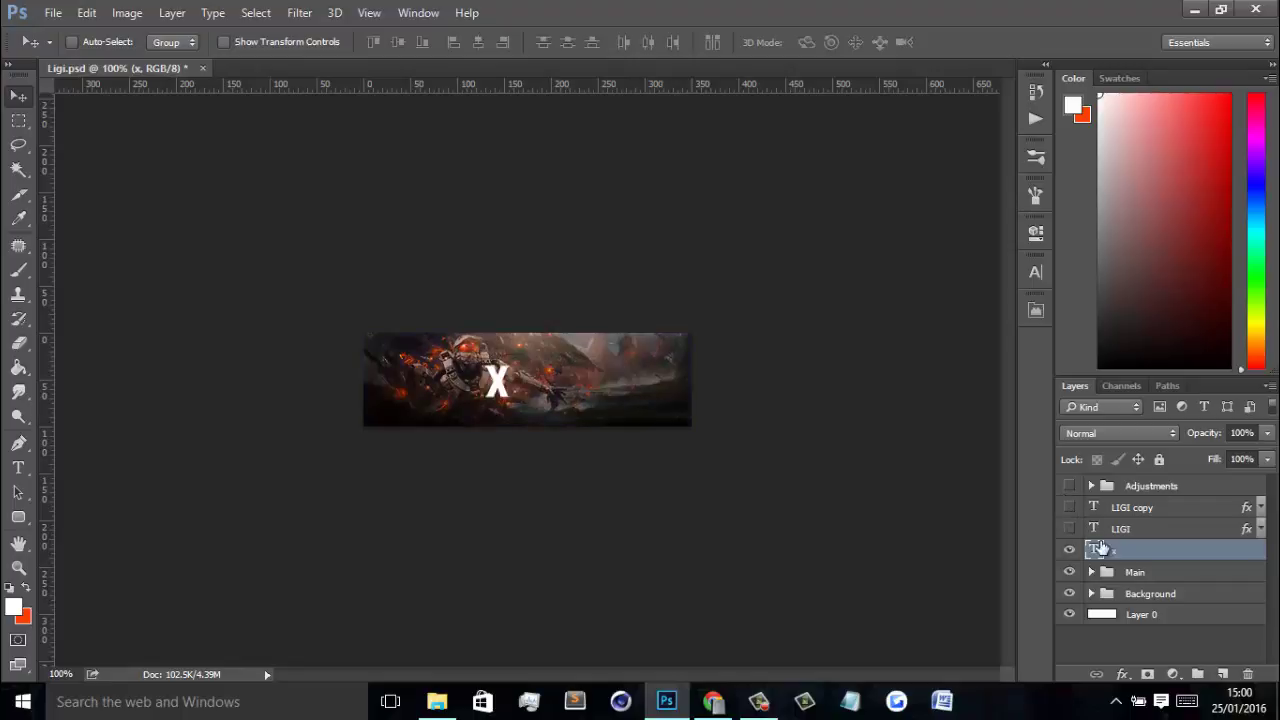
click(1221, 673)
click(1069, 572)
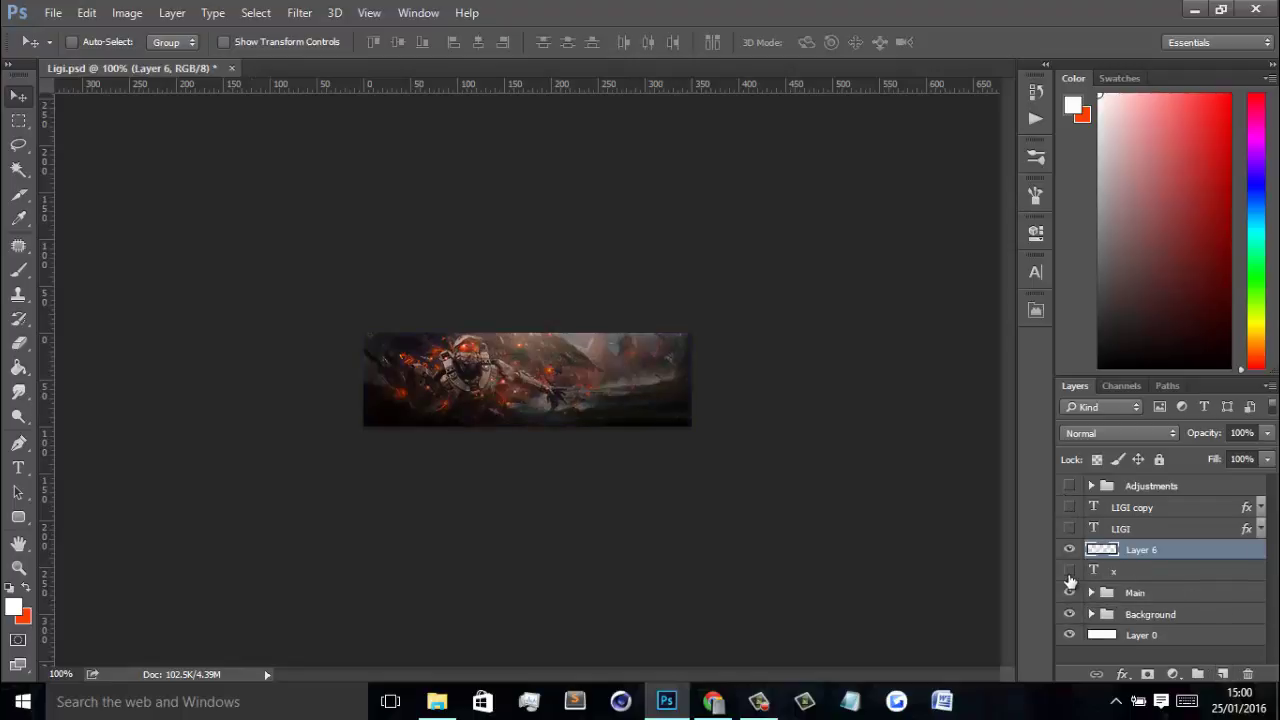
Step: Stamp all visible artwork onto the new layer above x and clip it to the x text
key(ctrl+shift+alt+e)
right_click(1182, 554)
click(929, 357)
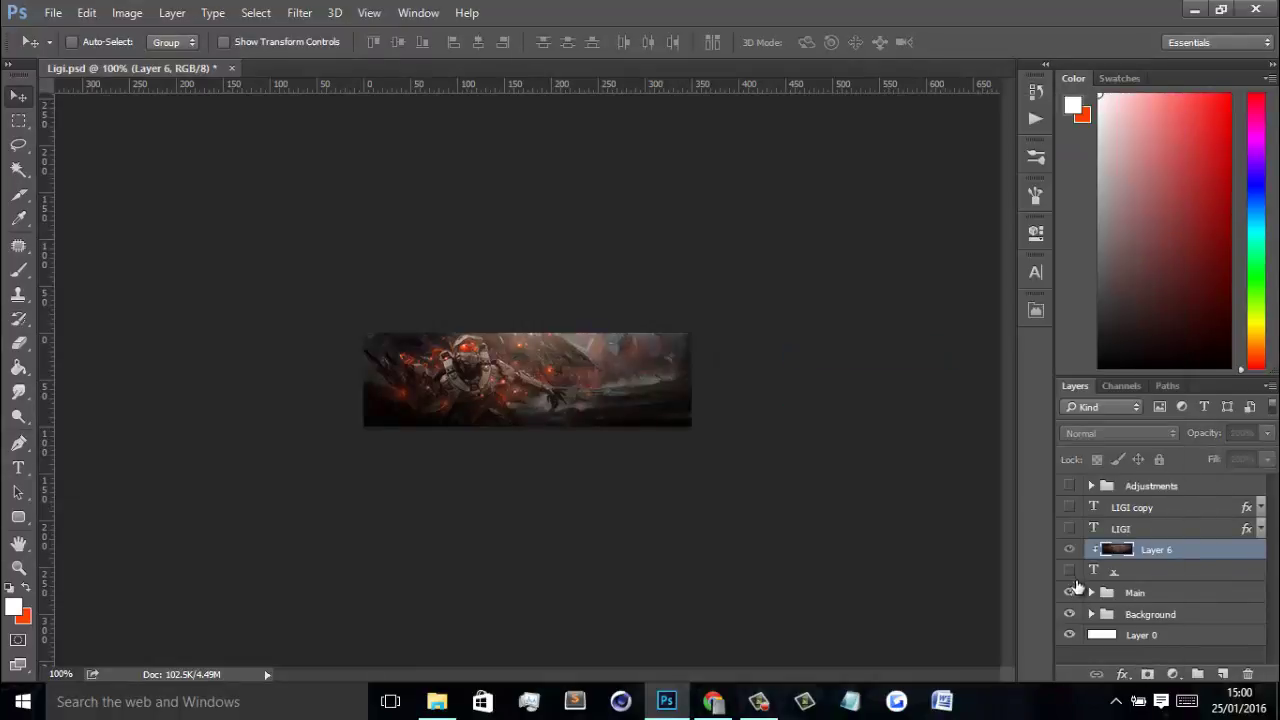
Step: Duplicate the x text layer and give the lower x a white 1 px outside stroke
click(1137, 571)
key(ctrl+j)
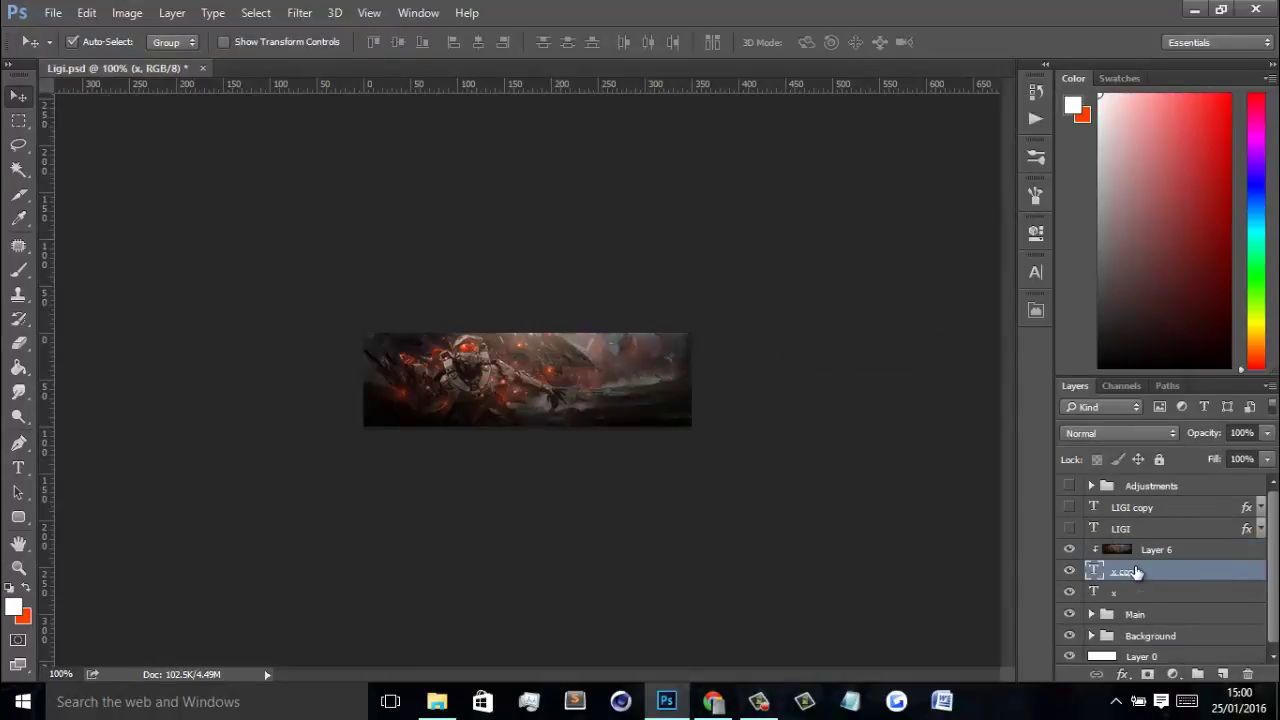
double_click(1159, 596)
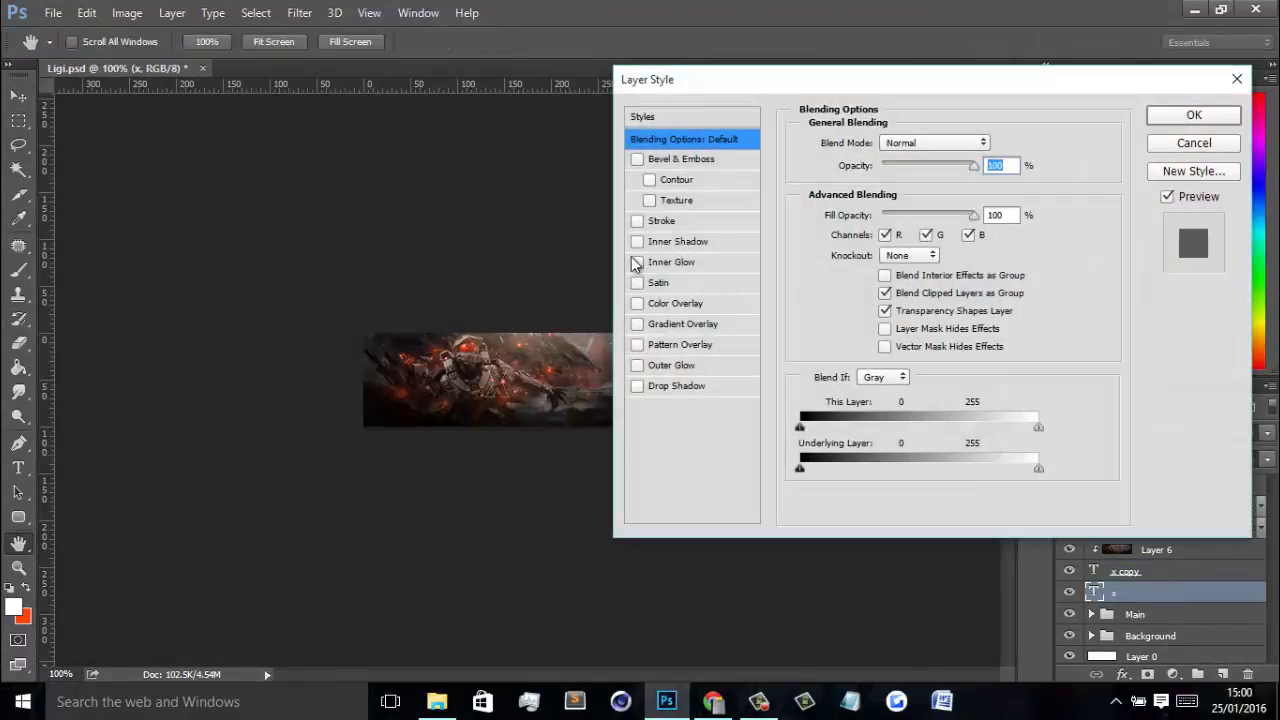
click(638, 221)
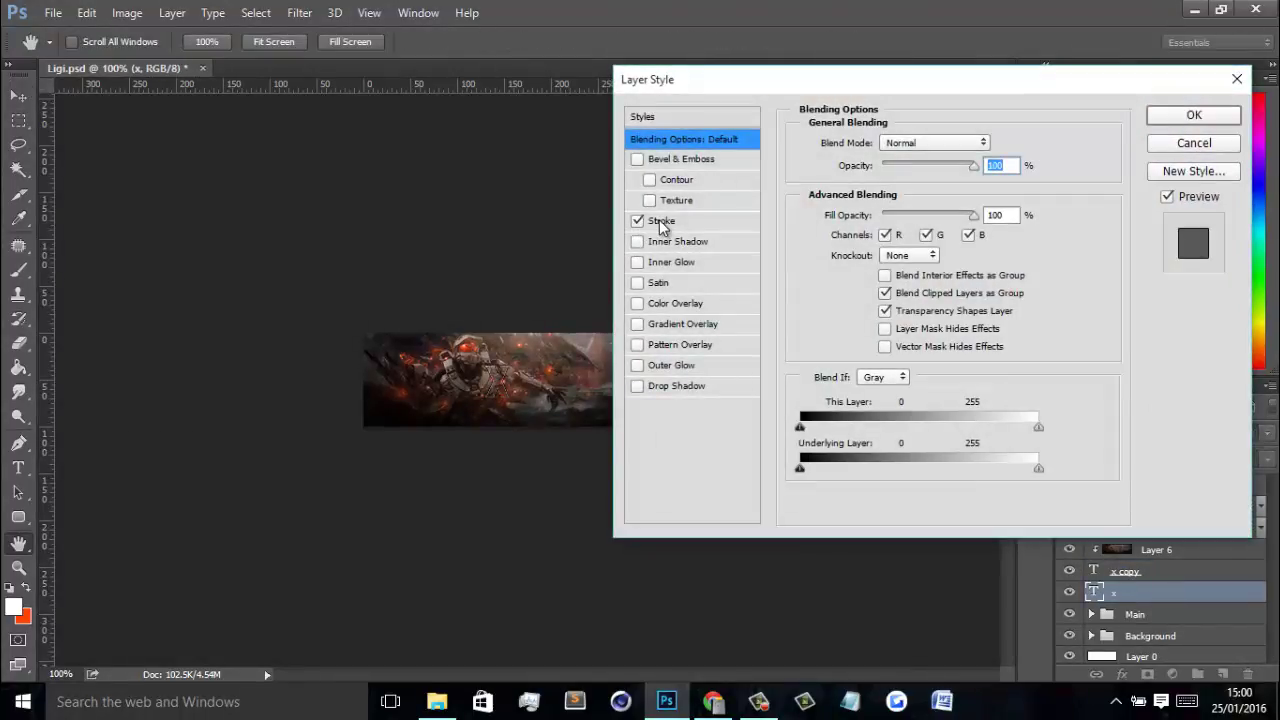
click(659, 219)
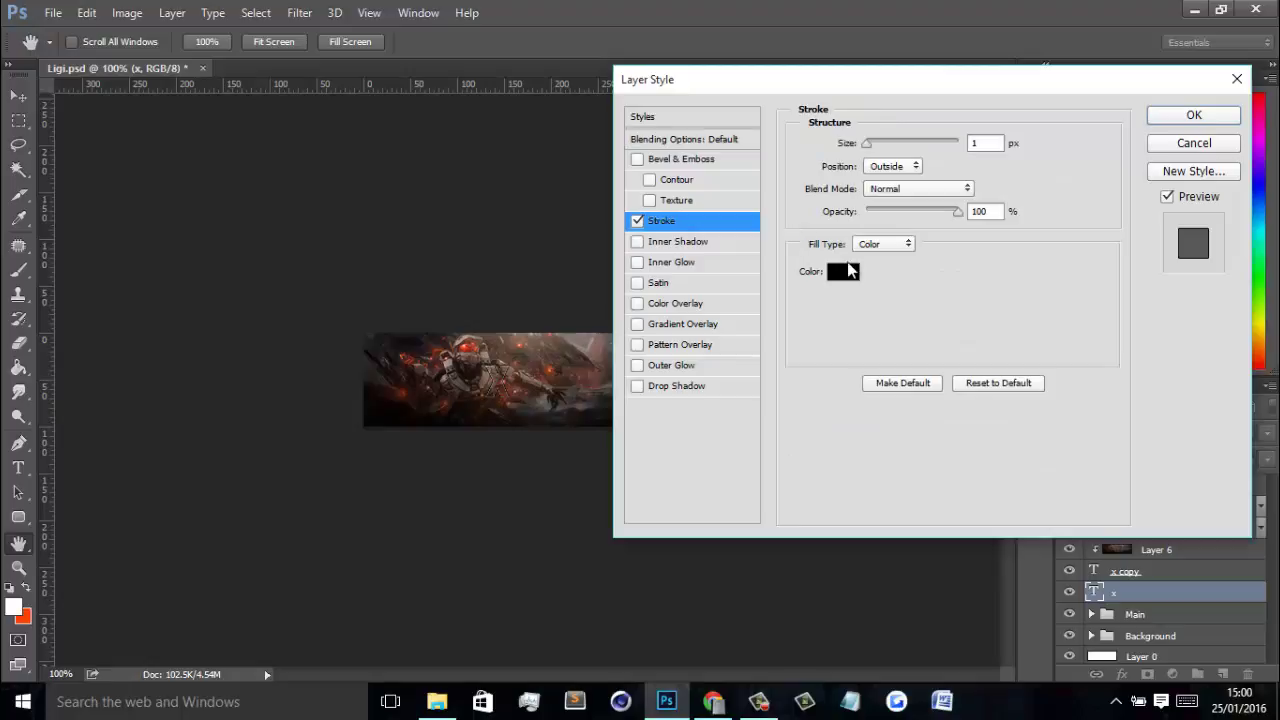
click(843, 271)
click(752, 313)
click(1180, 299)
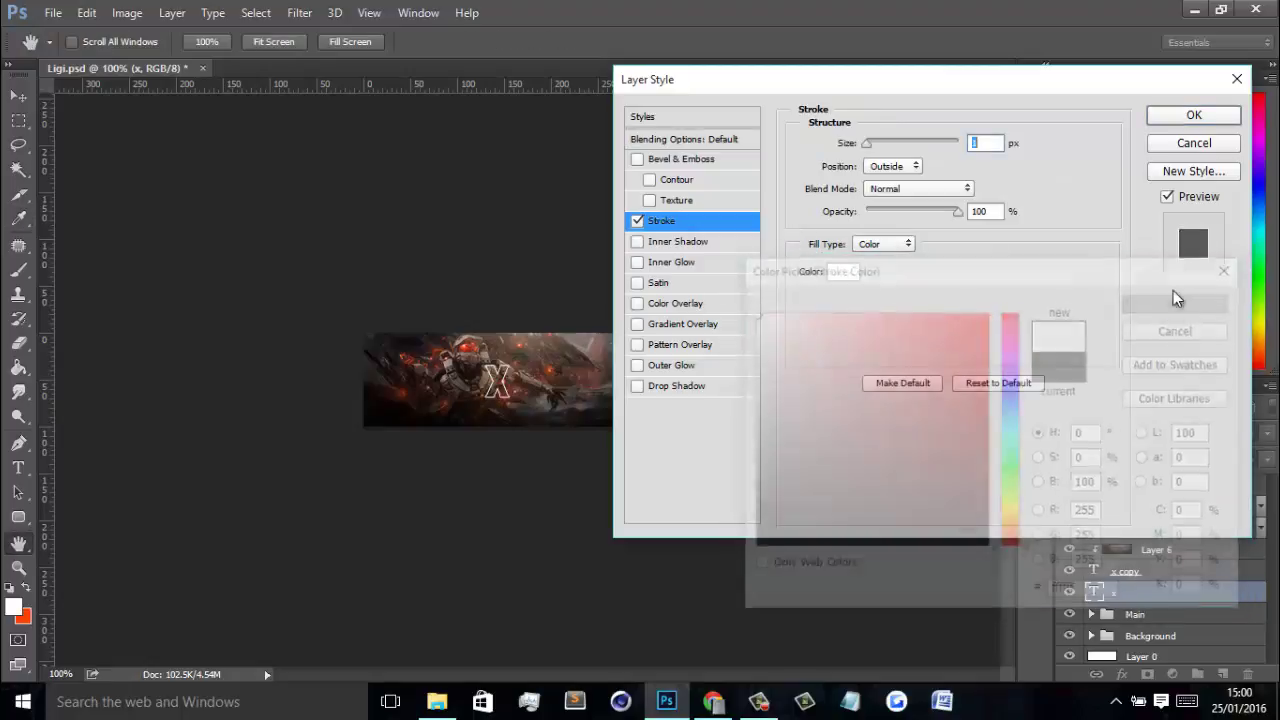
click(1190, 116)
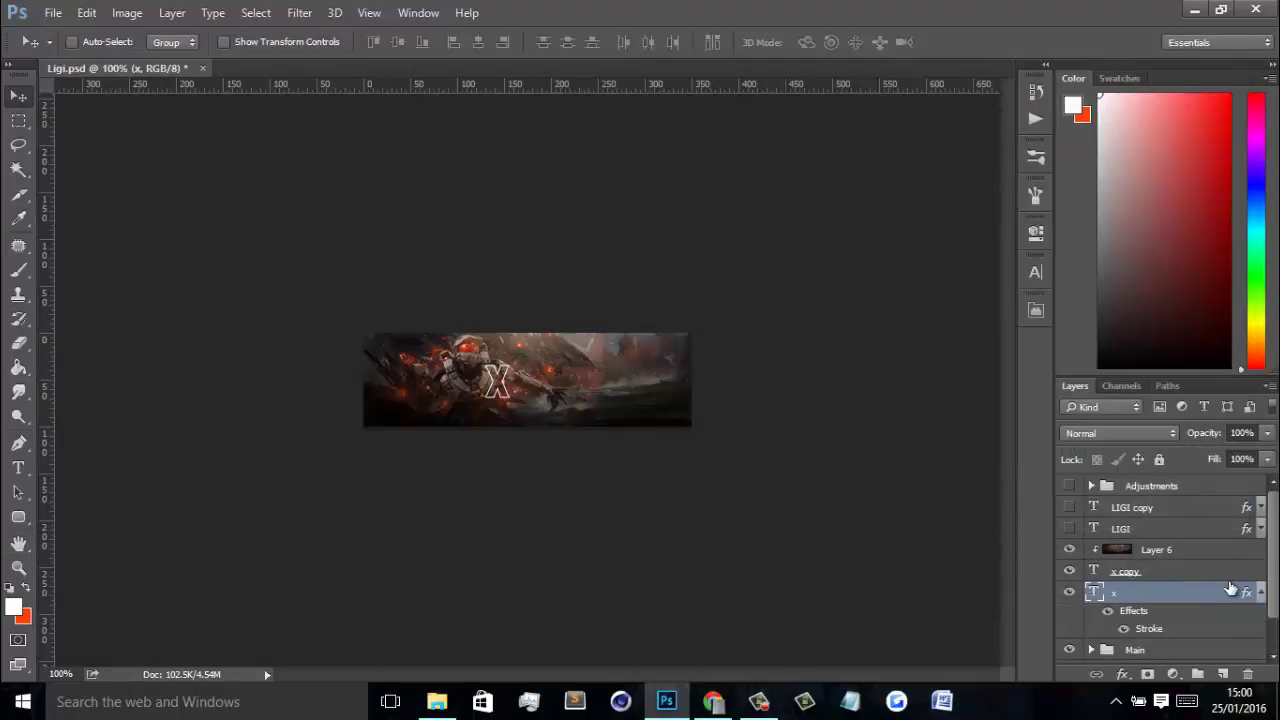
Step: Collapse the x layer's effects list and make both LIGI layers and the Adjustments group visible again
click(1260, 592)
click(1069, 528)
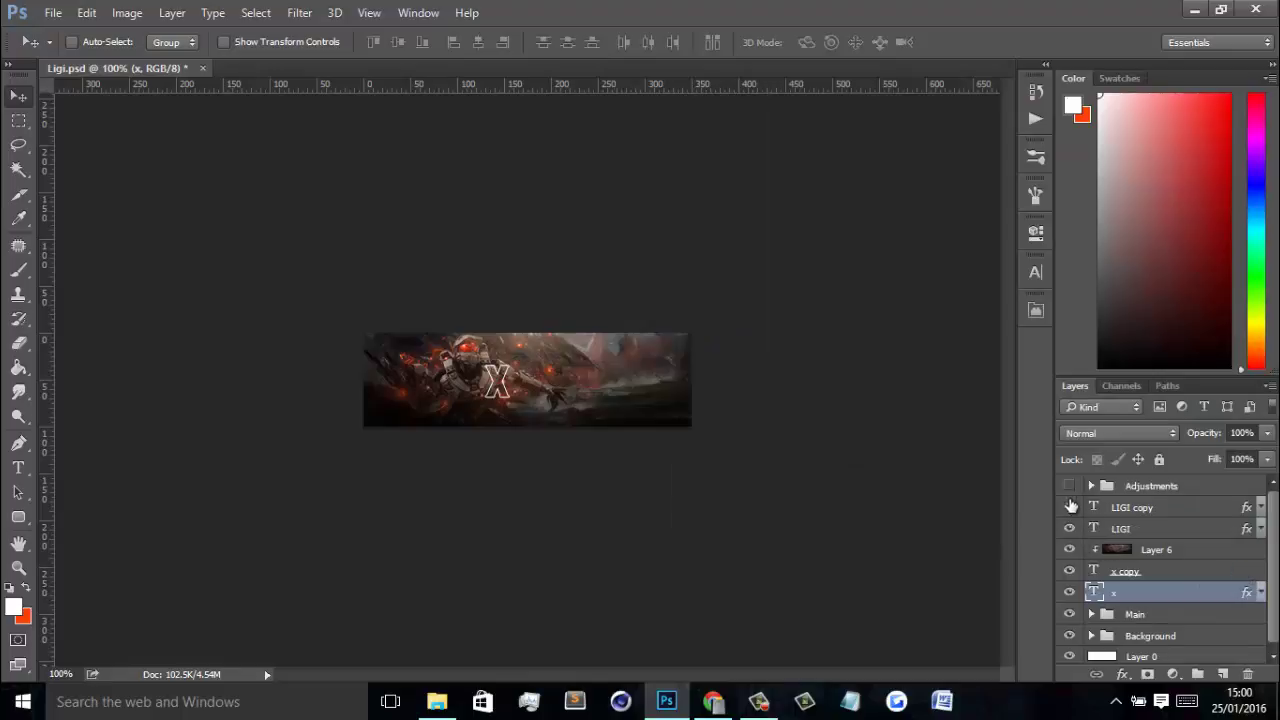
click(1071, 506)
click(1071, 485)
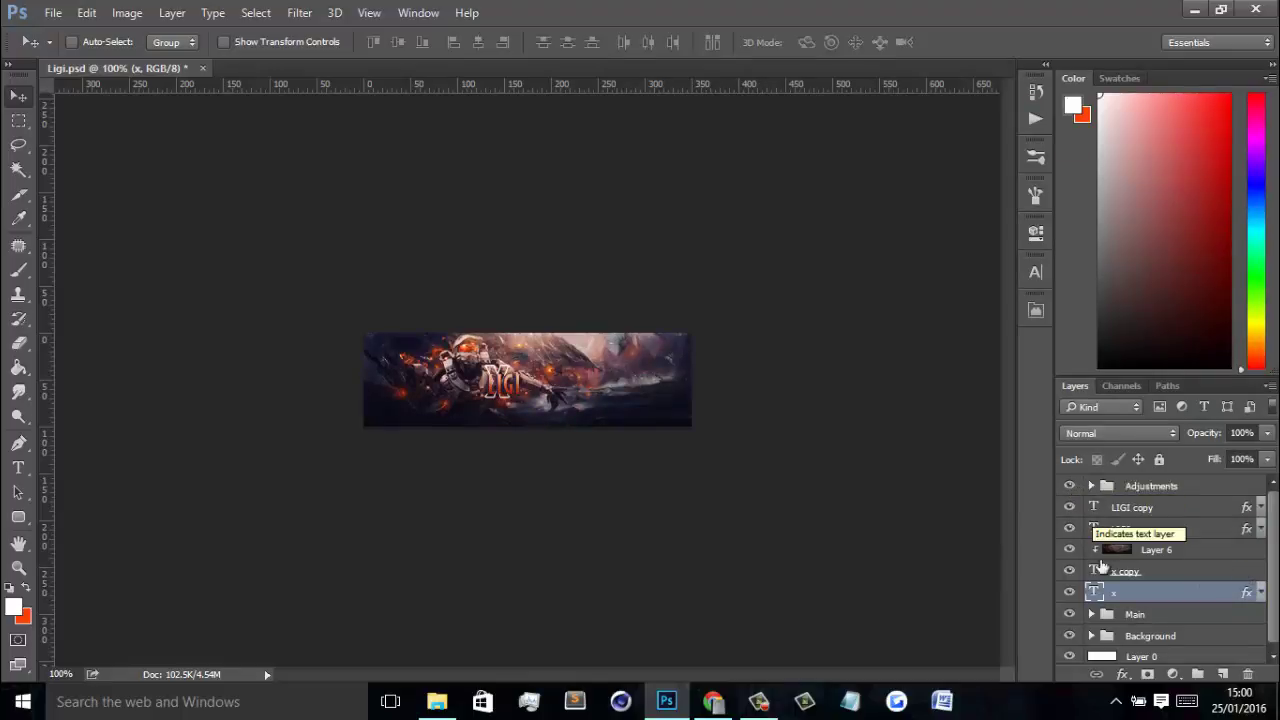
Step: Select Layer 6 and both x text layers and shift them together slightly behind the LIGI text
shift+click(1157, 551)
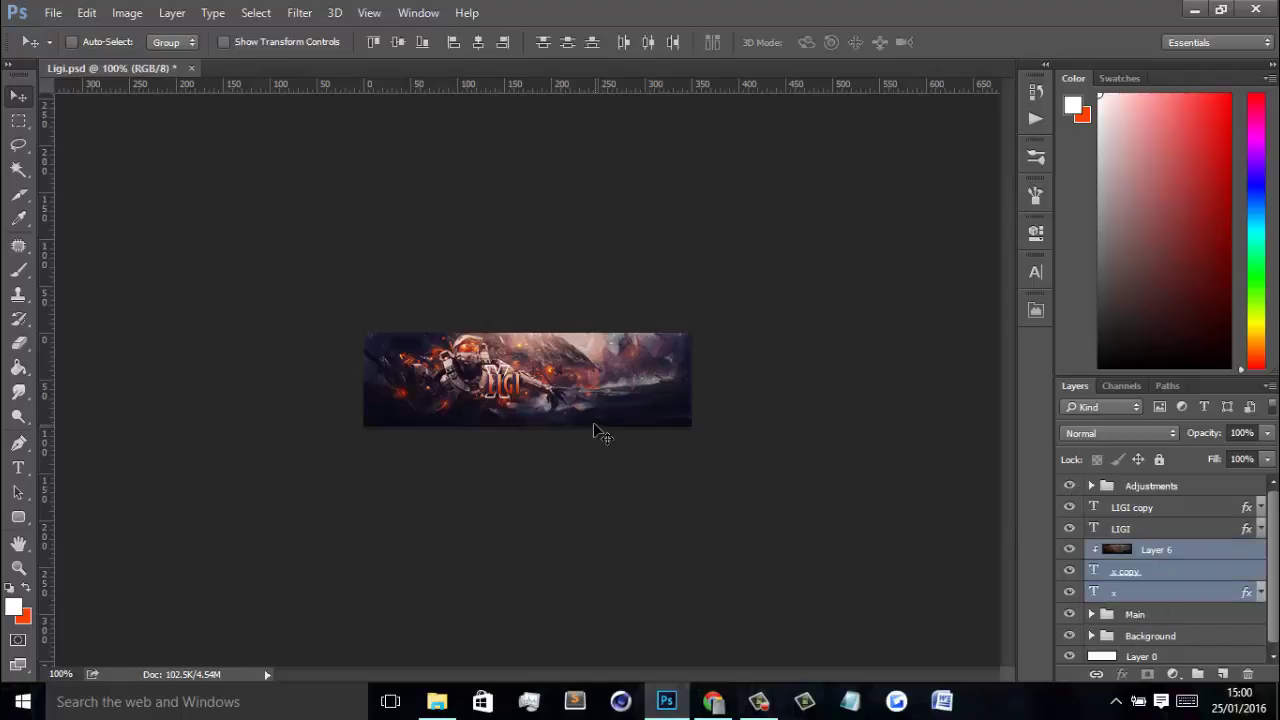
drag(593, 425, 591, 434)
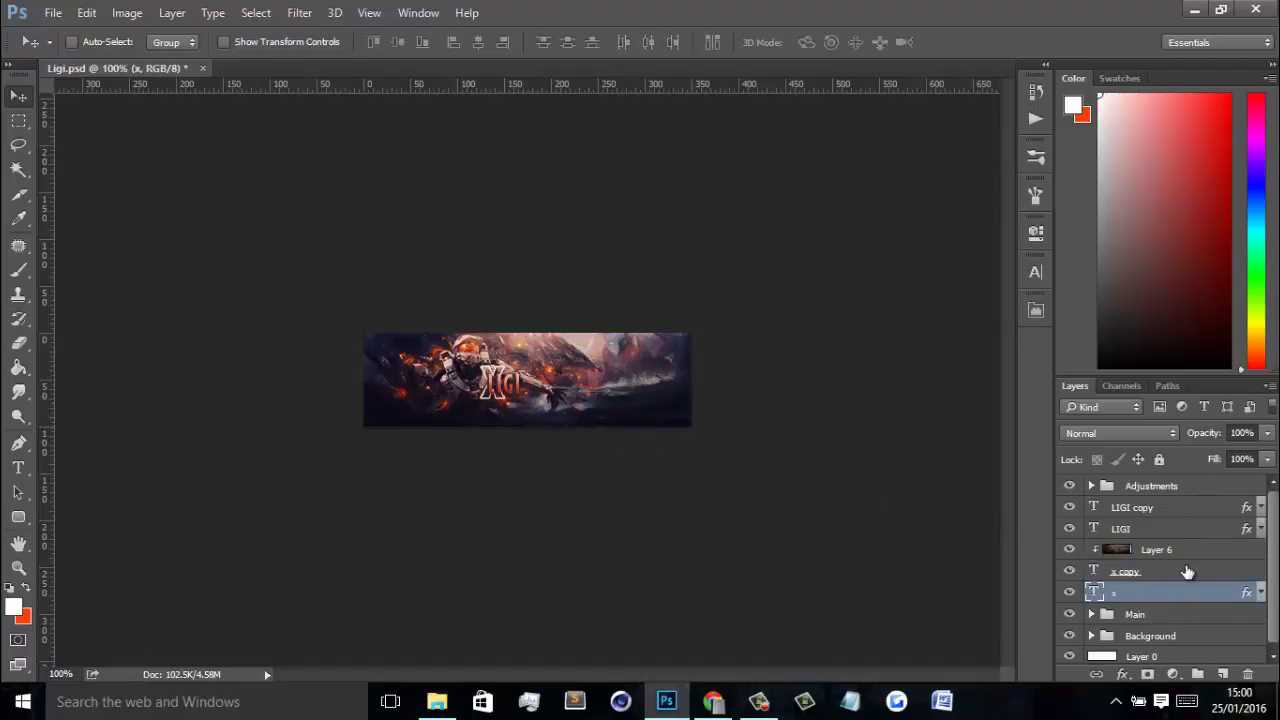
drag(1205, 436, 854, 480)
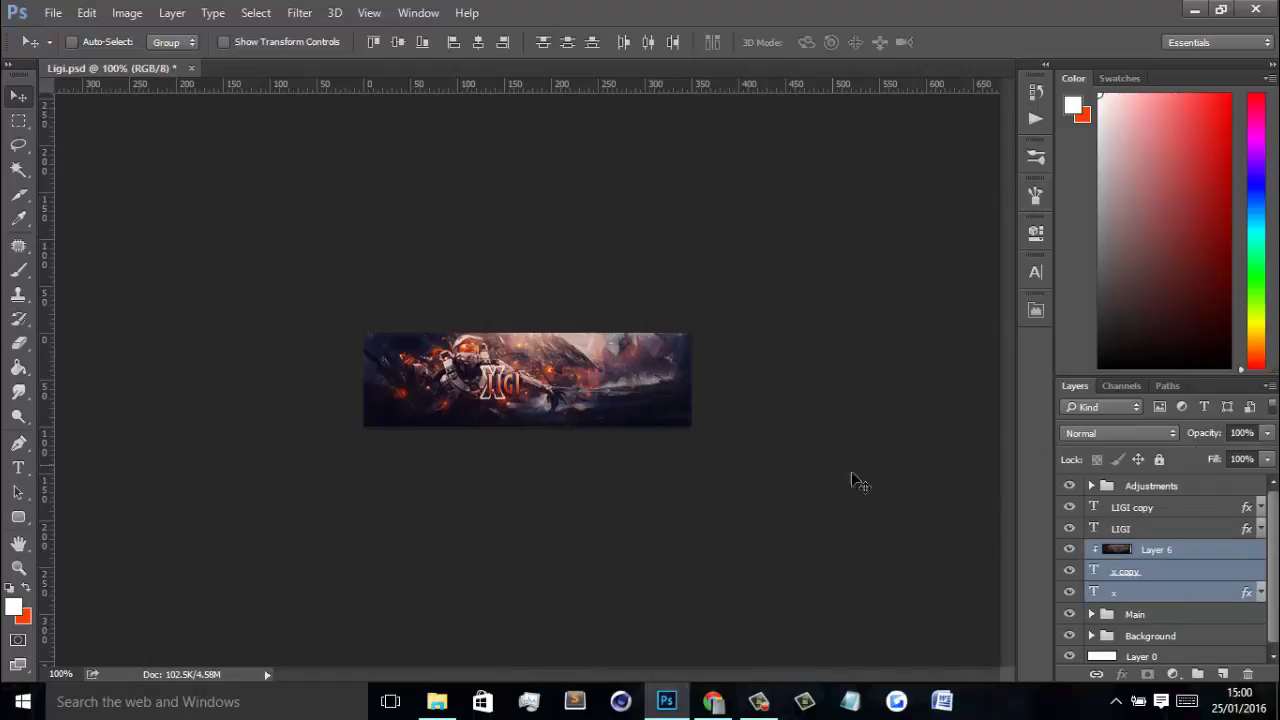
Step: Reduce the opacity of the lower, outlined x layer to 25%
click(1180, 592)
drag(1204, 433, 721, 500)
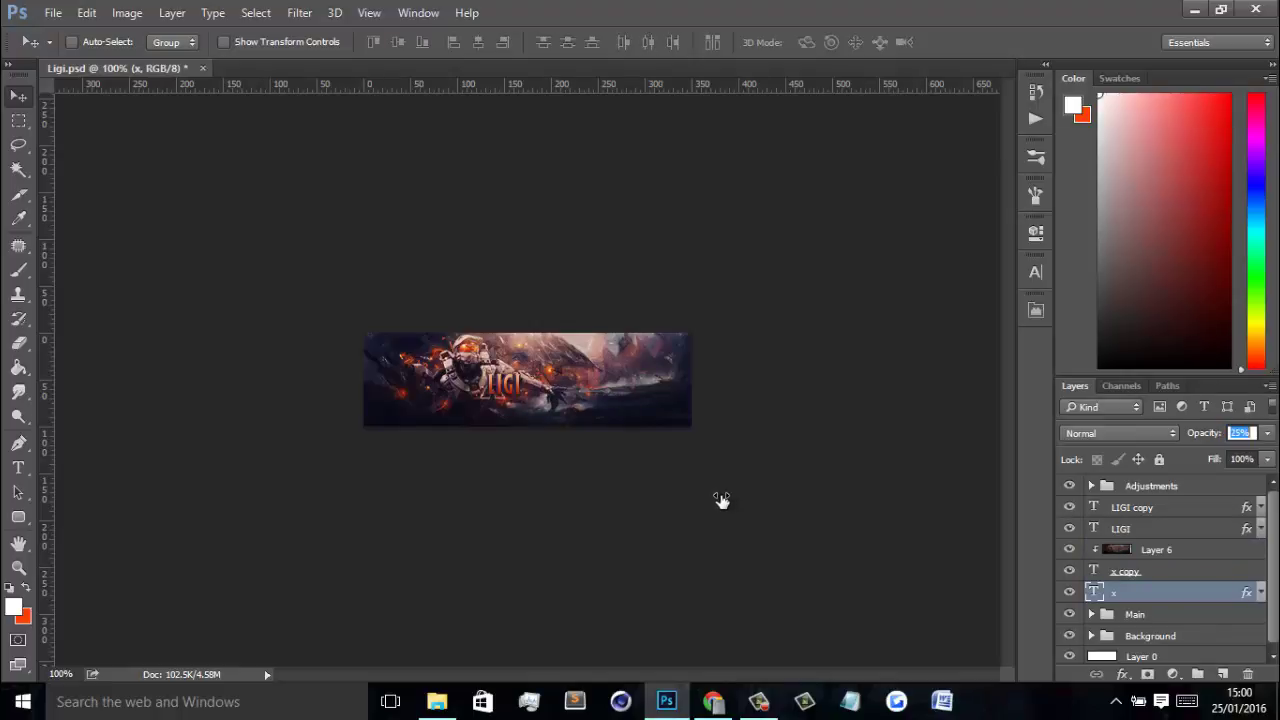
key(Return)
Step: Create an empty layer above LIGI copy and replace the current brushes with the Tiny Text set
click(1201, 510)
click(1222, 674)
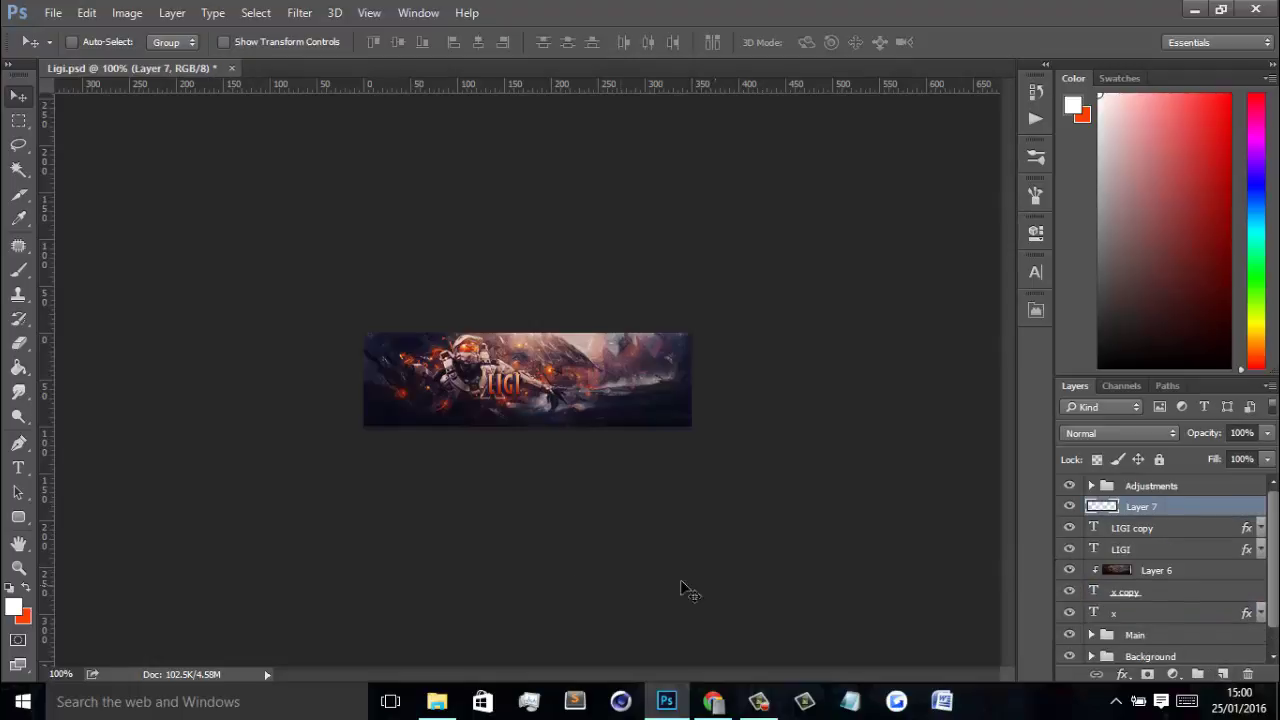
key(b)
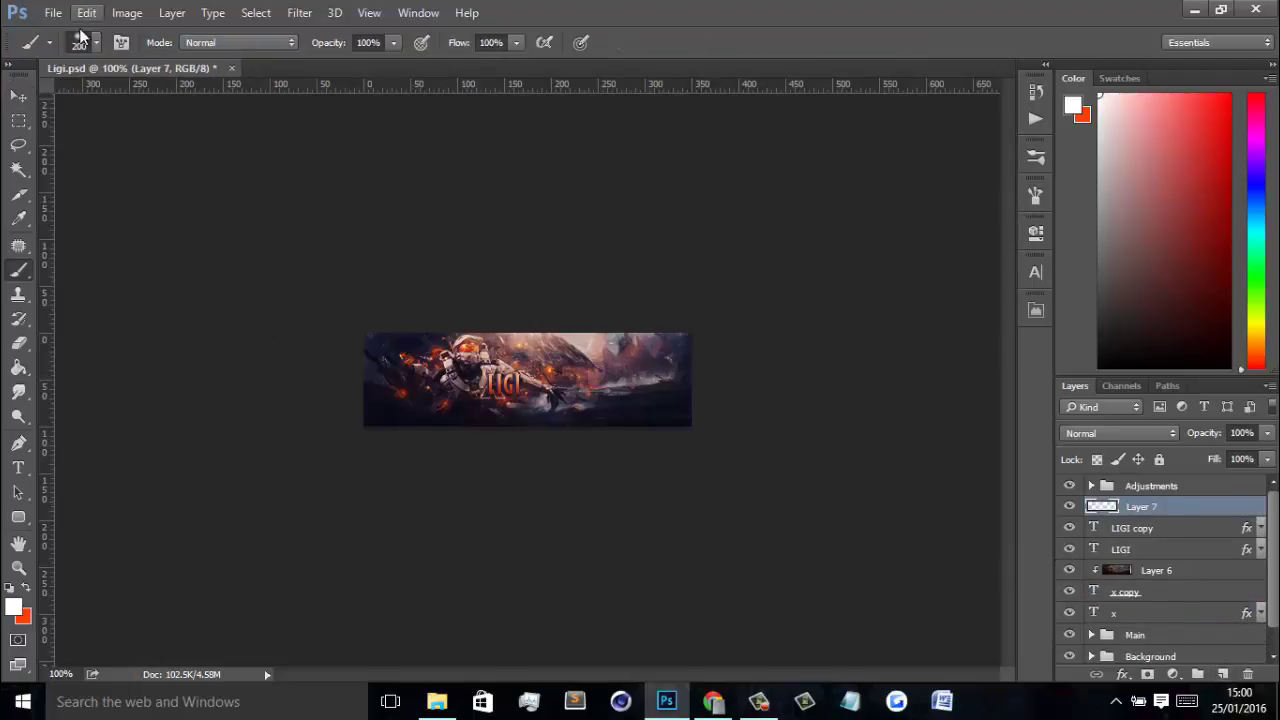
click(80, 42)
click(285, 79)
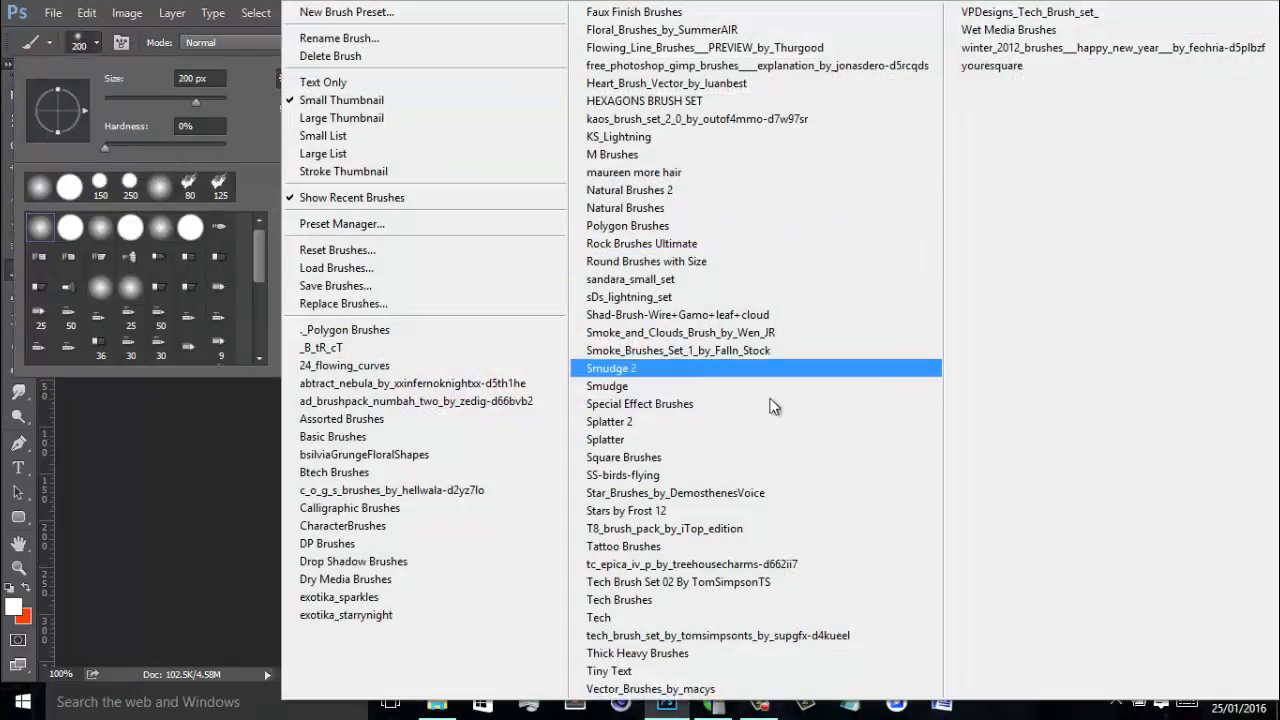
click(637, 672)
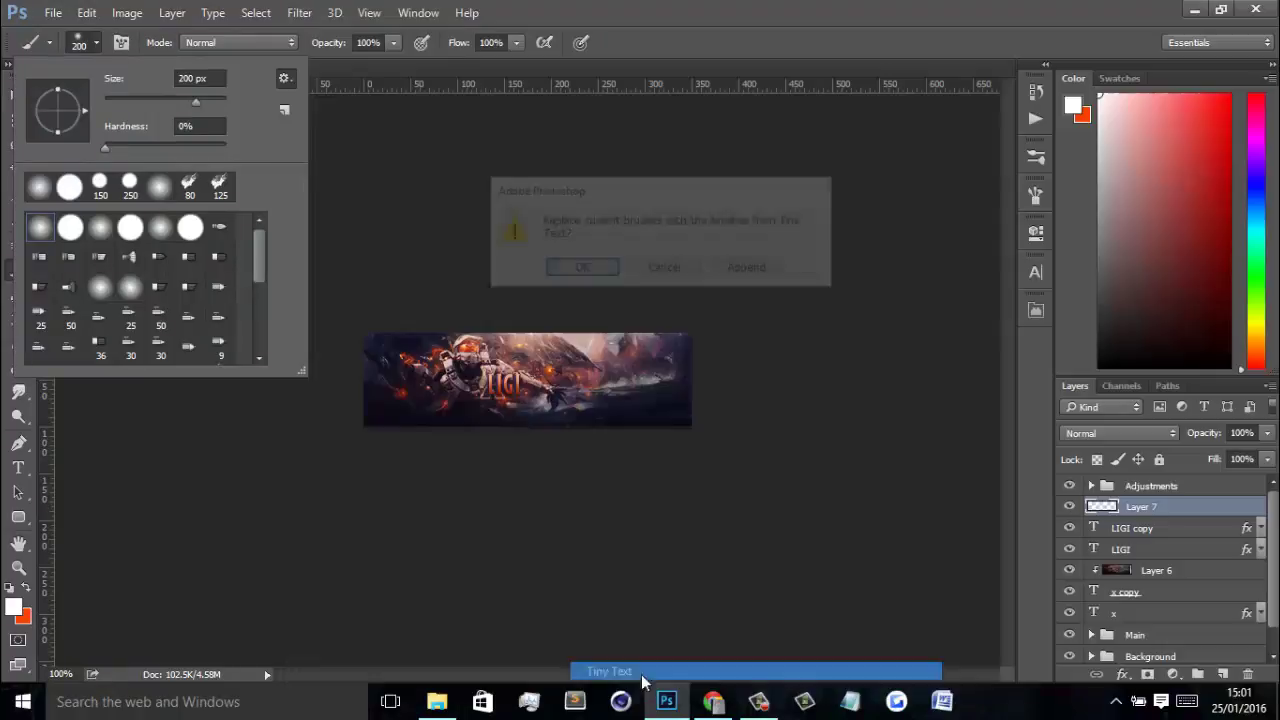
click(588, 268)
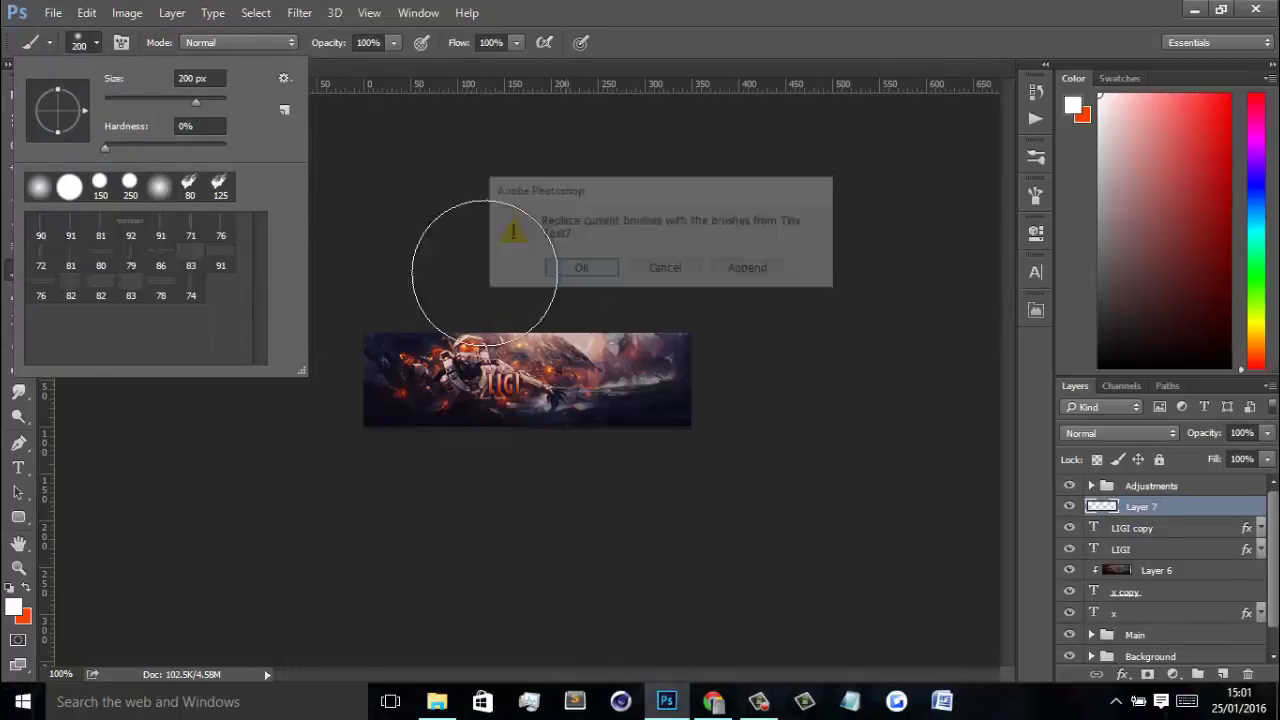
Step: Try stamping the 92 px tiny-text brush at 60 px beneath the LIGI text and repositioning it, and undo the attempt
click(130, 240)
key(Return)
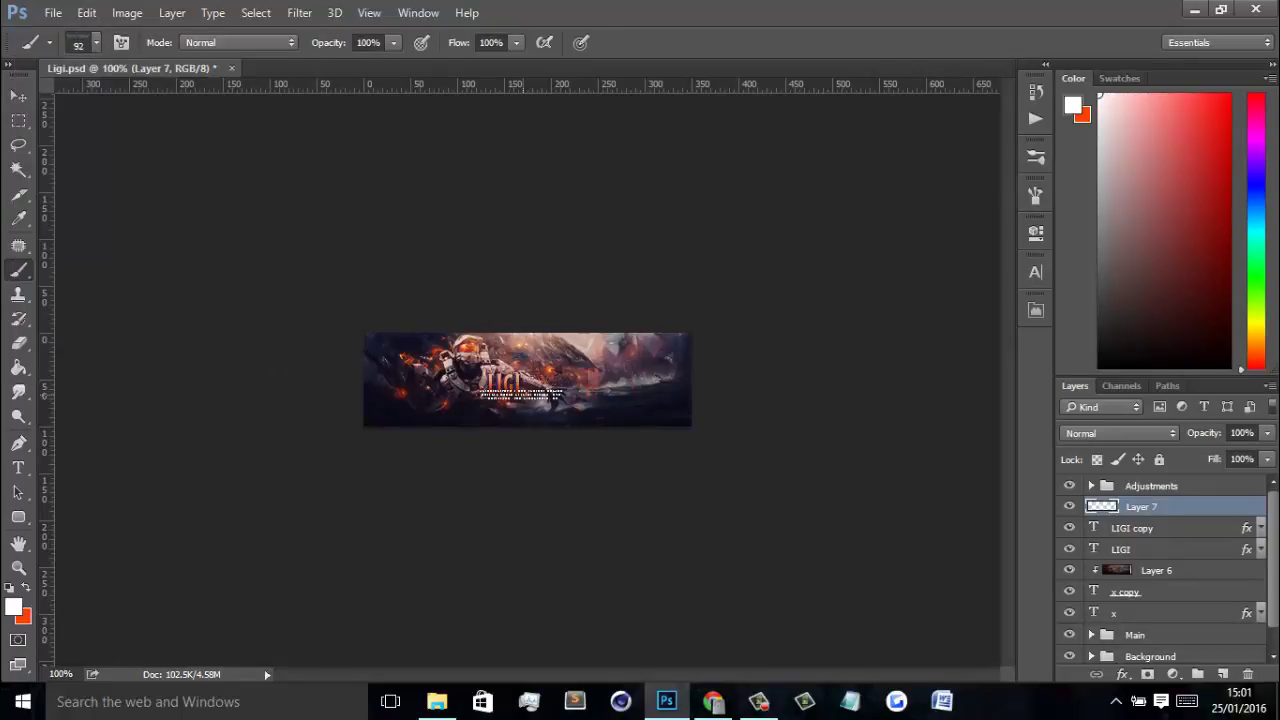
key(bracketleft)
key(bracketleft)
key(bracketleft)
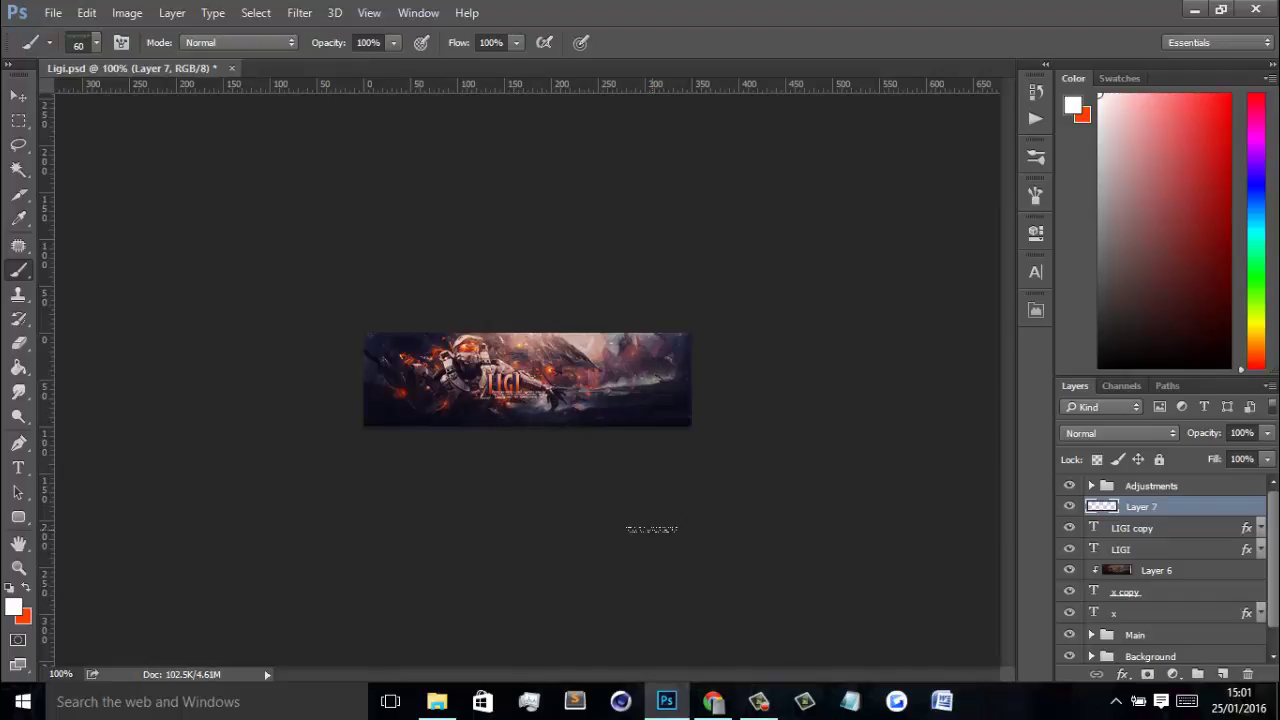
key(v)
drag(700, 486, 519, 450)
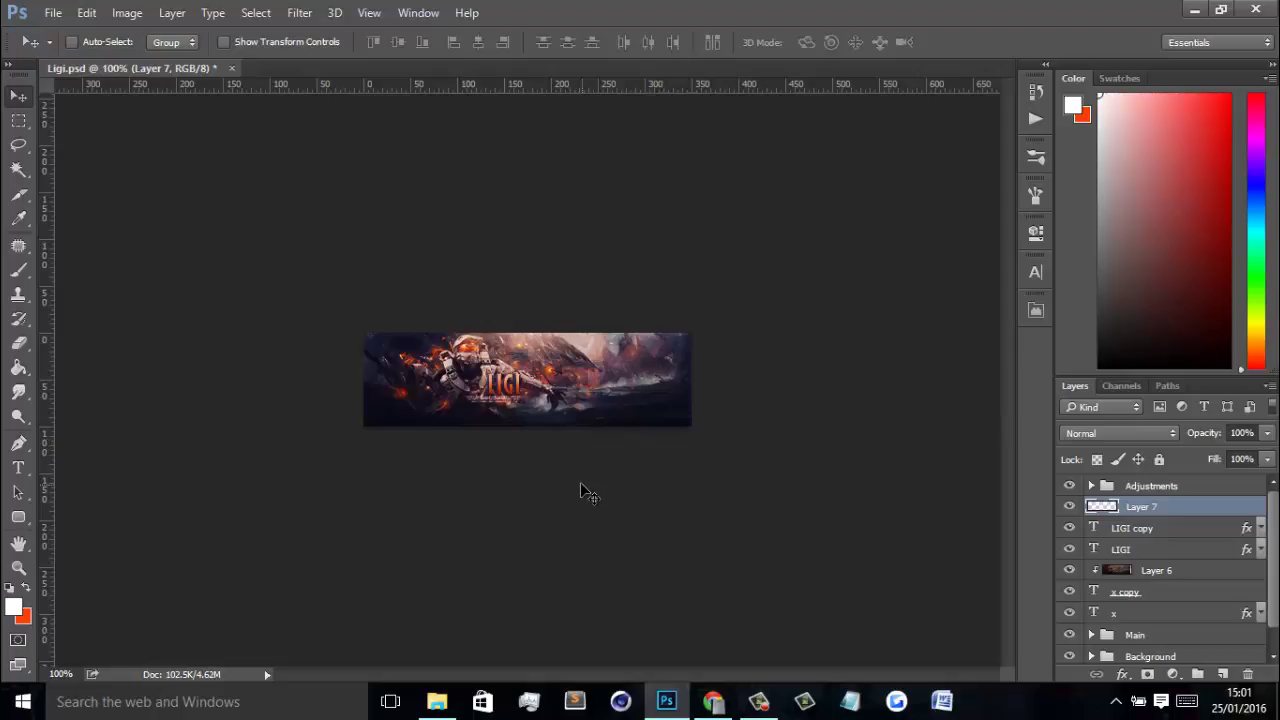
key(ctrl+plus)
key(ctrl+plus)
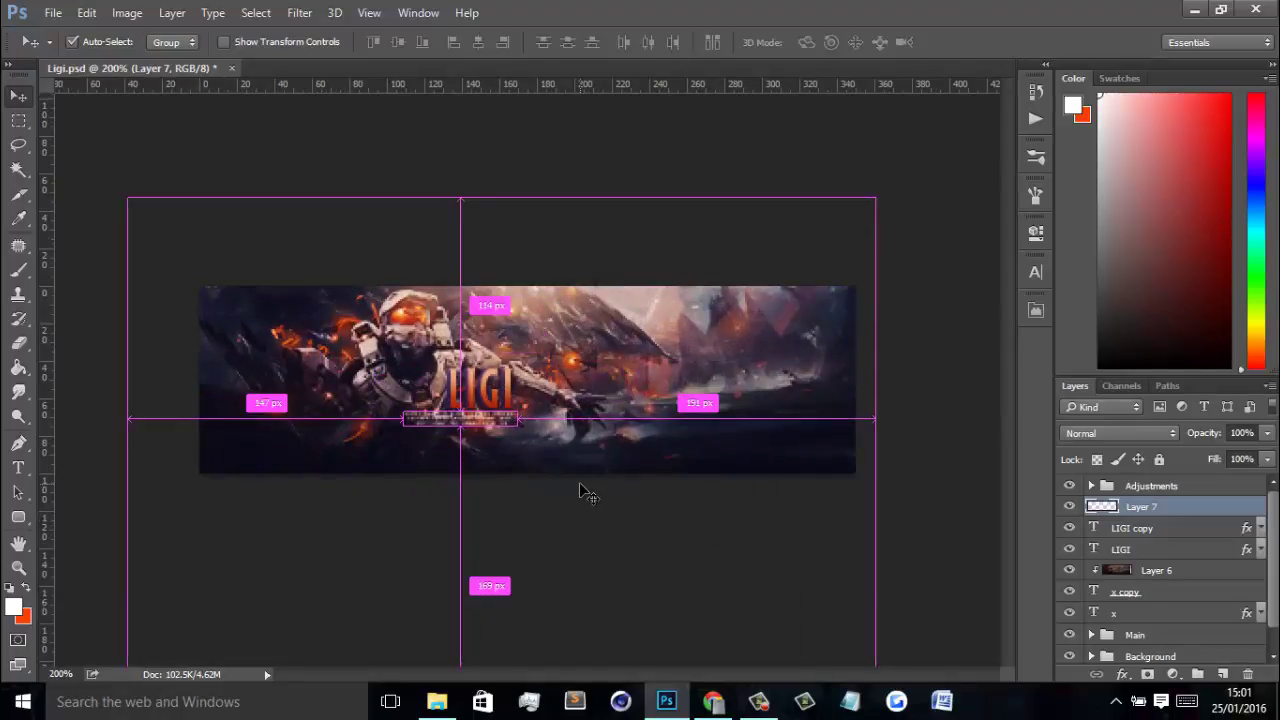
key(ctrl+z)
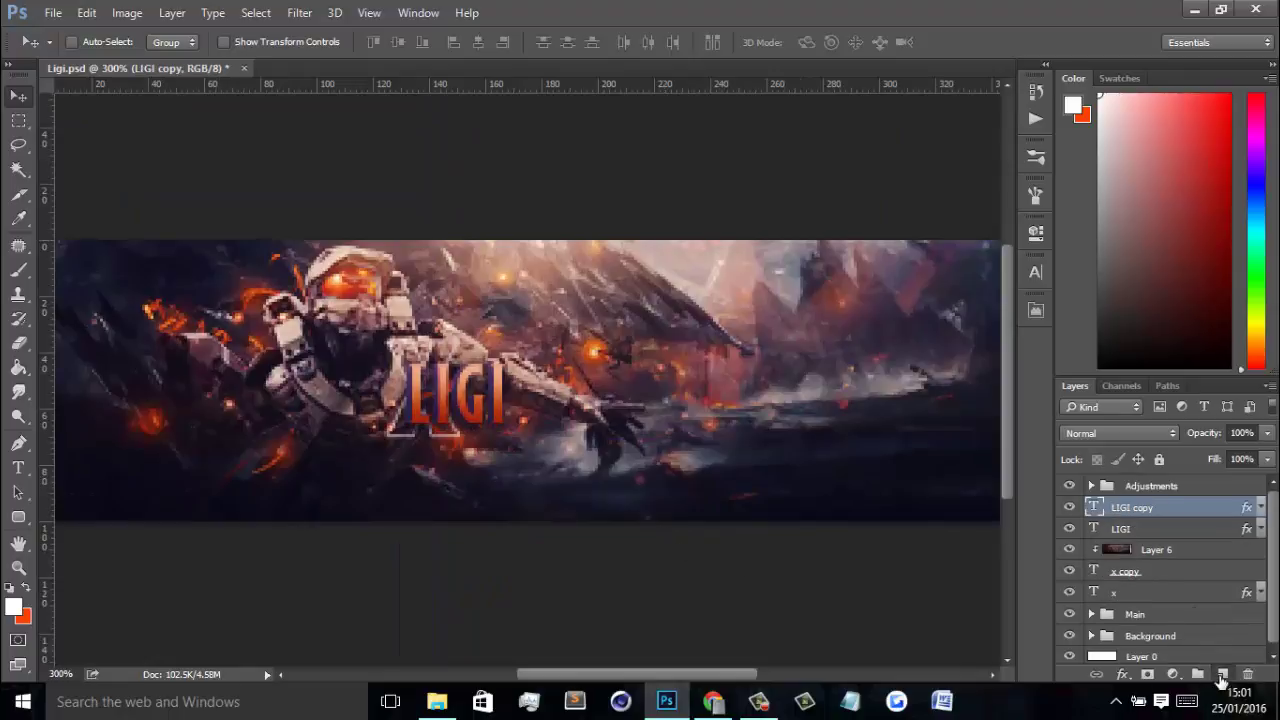
Step: Try stamping the 83 px tiny-text block brush at 45 px beneath the LIGI text, and undo the stamp
key(b)
click(95, 44)
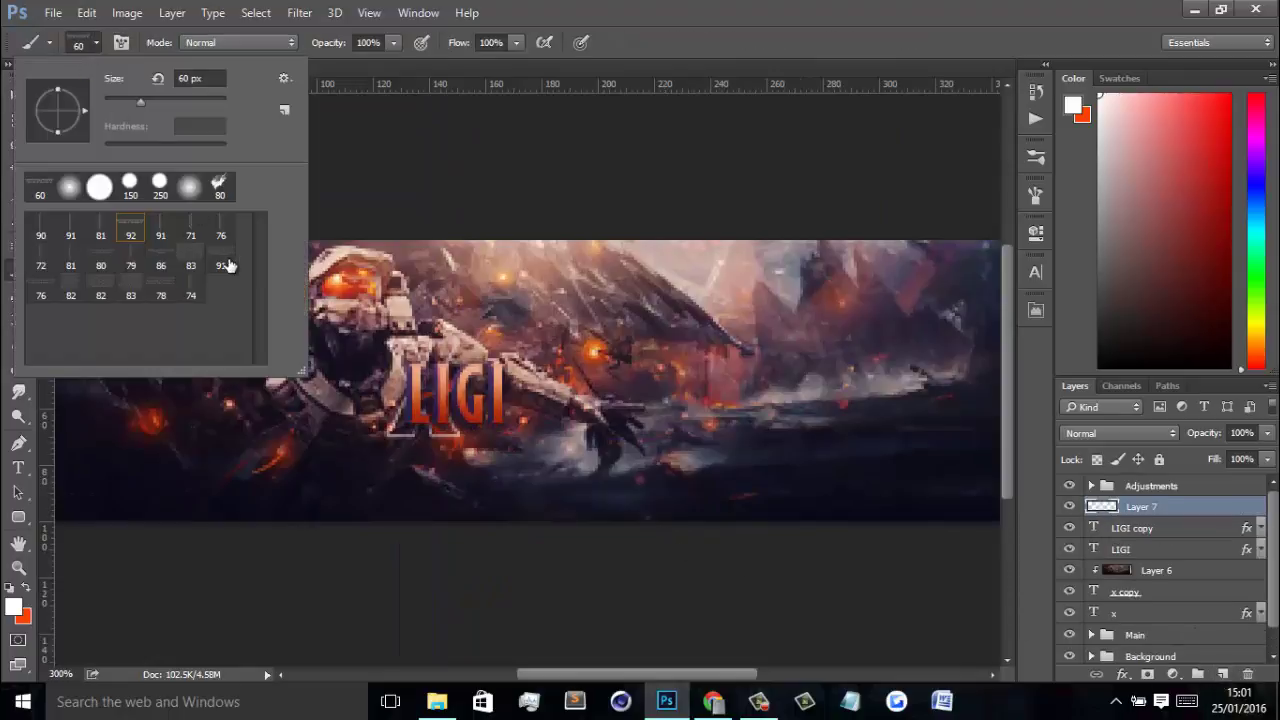
double_click(133, 299)
key(bracketleft)
key(bracketleft)
key(bracketleft)
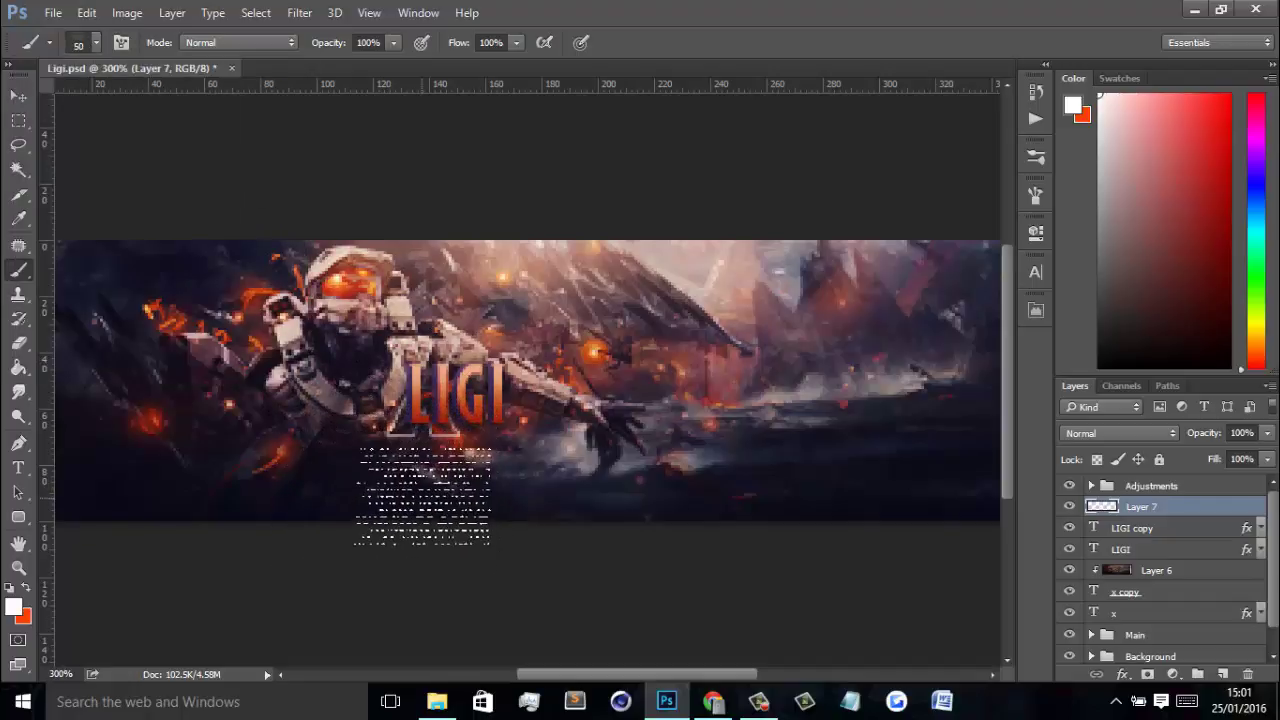
click(436, 470)
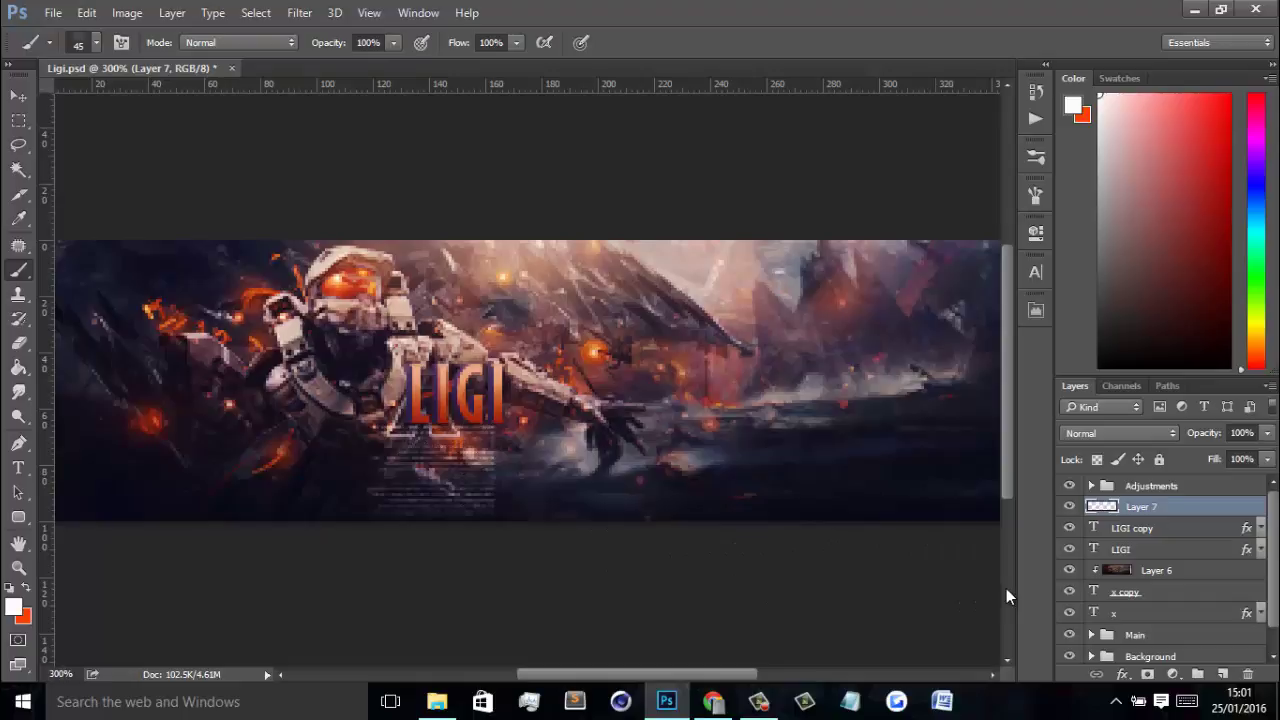
key(ctrl+minus)
key(ctrl+minus)
key(ctrl+plus)
key(ctrl+plus)
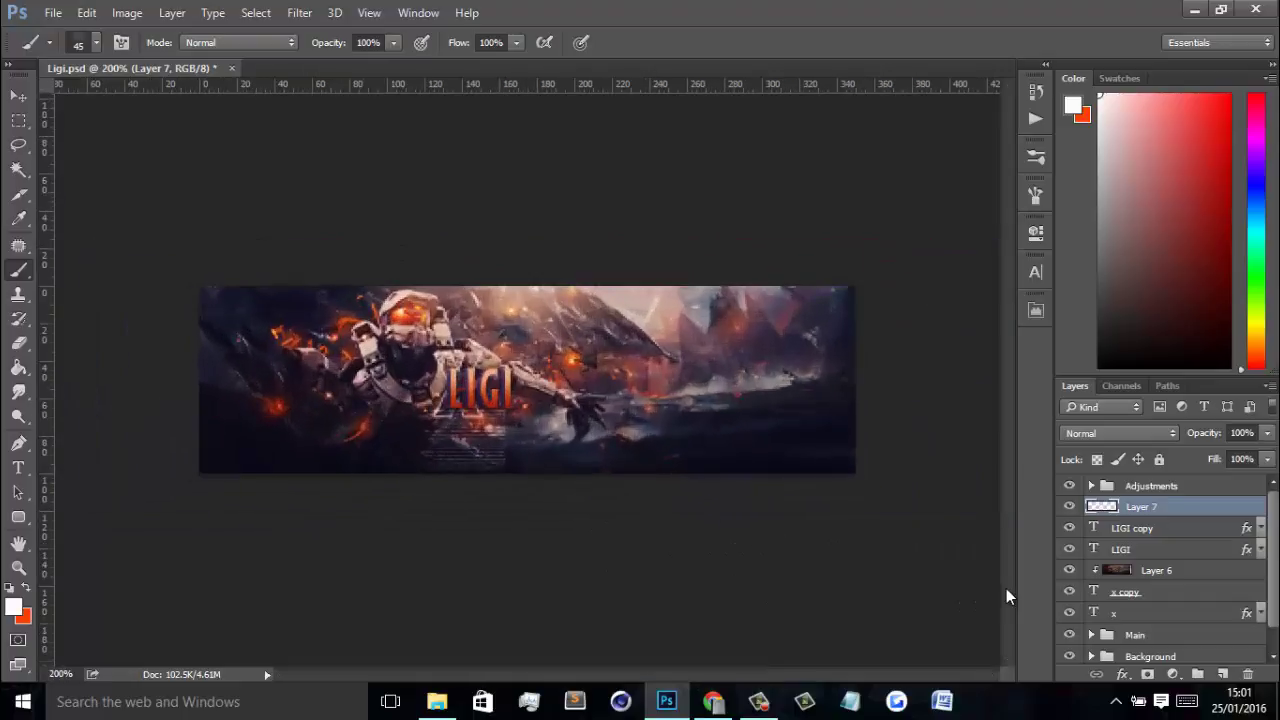
key(ctrl+z)
Step: Stamp white tiny text just beneath LIGI on Layer 7 with the 86 px Tiny Text brush reduced to 60 px
click(81, 42)
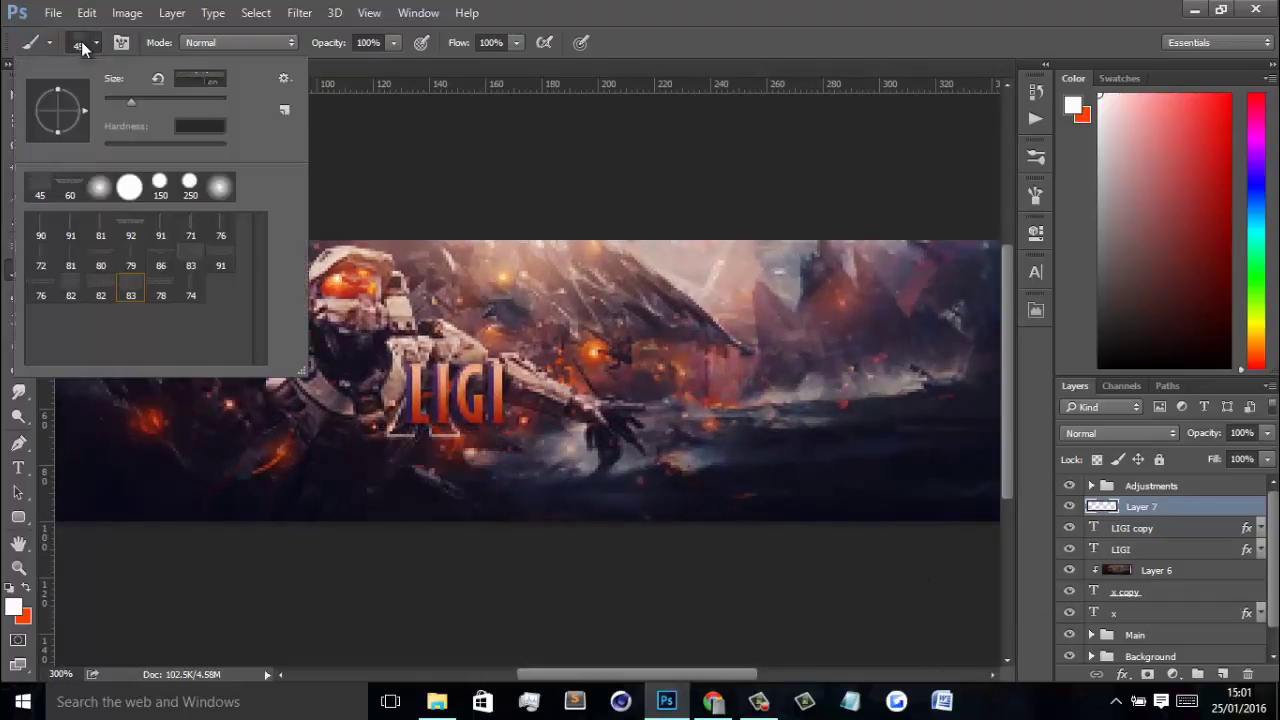
click(160, 265)
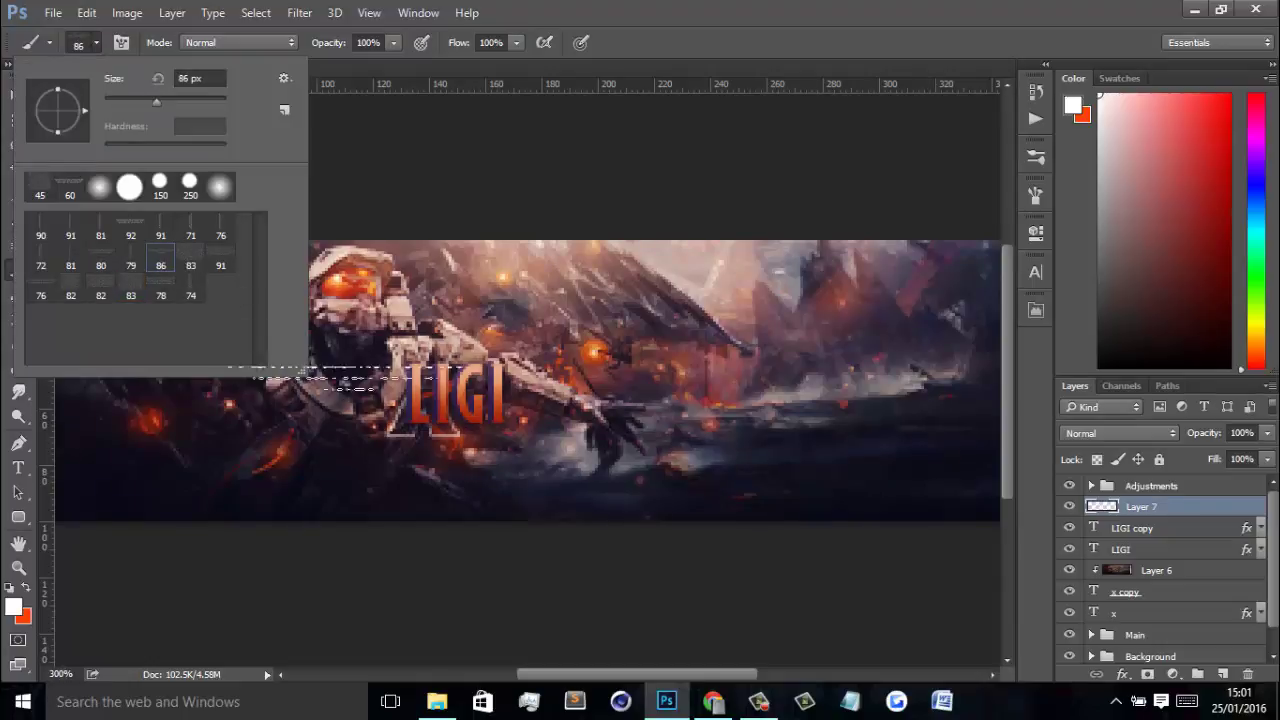
click(91, 49)
key(bracketleft)
key(bracketleft)
key(bracketleft)
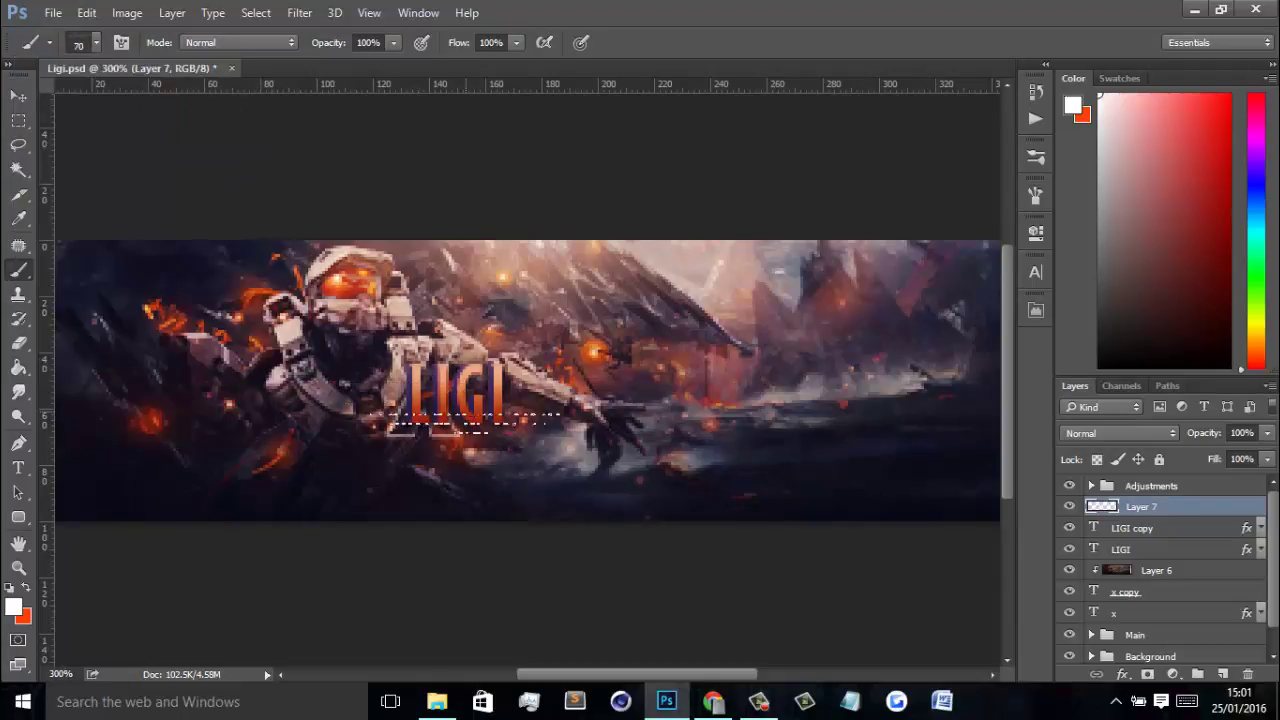
click(460, 427)
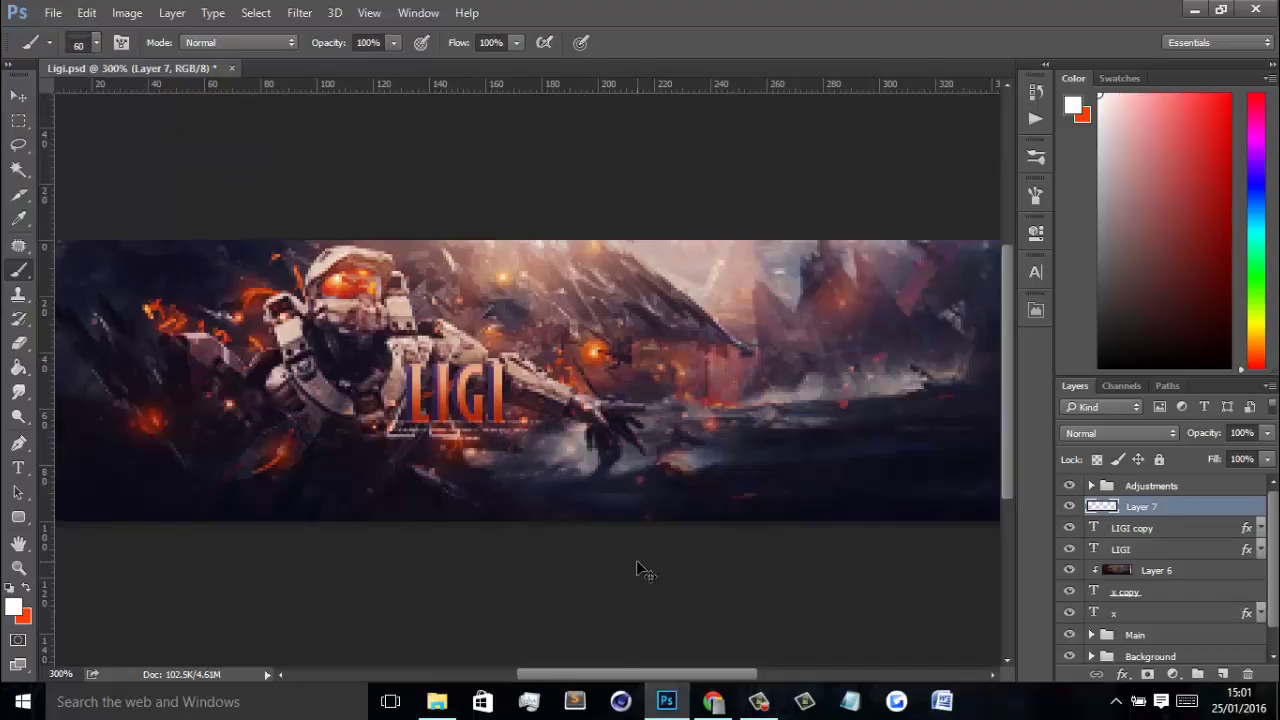
Step: Place Layer 7 directly below the LIGI layer and shift its tiny text to sit just under the lettering
key(ctrl+minus)
key(v)
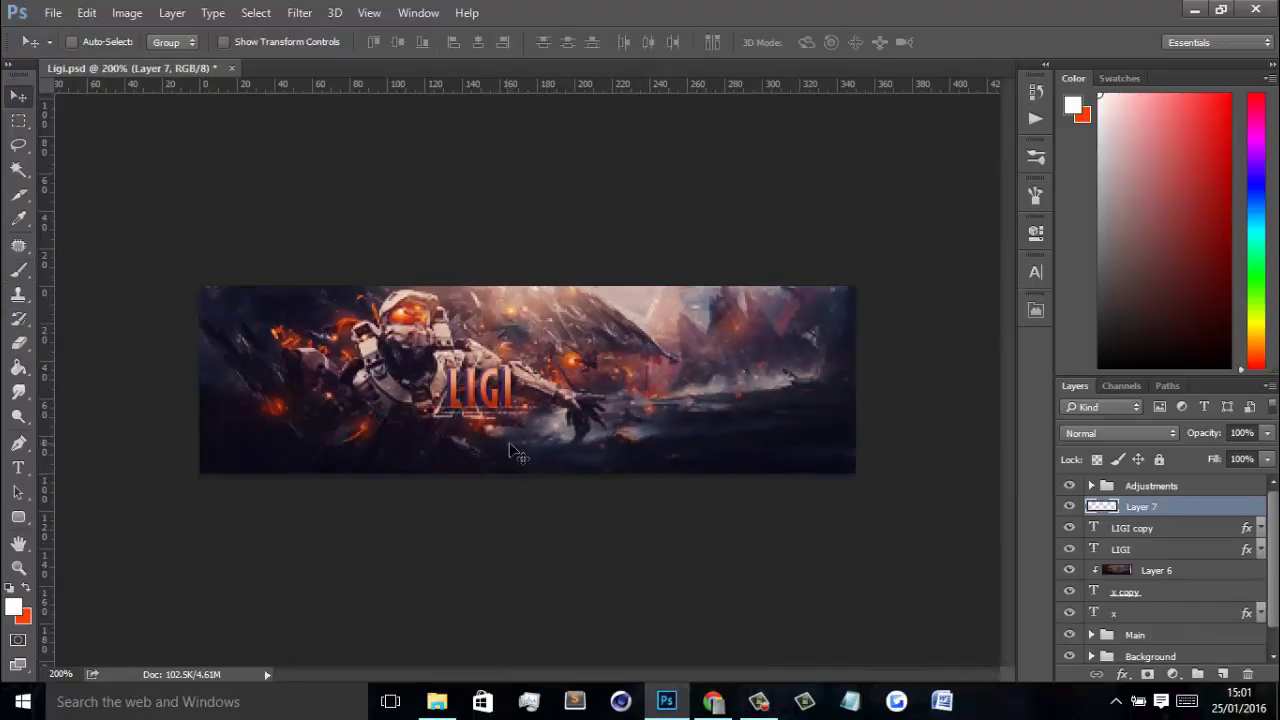
mouse_move(503, 442)
mouse_down()
mouse_move(519, 462)
mouse_move(515, 440)
mouse_up()
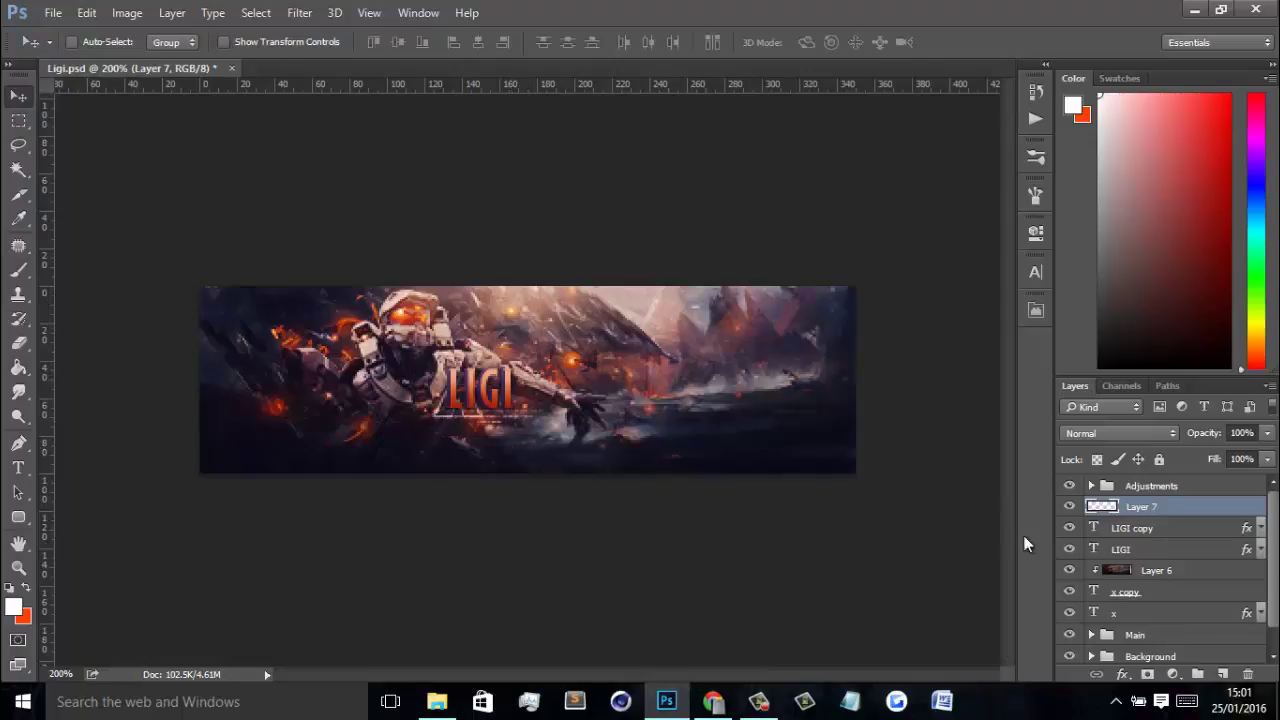
drag(1183, 516, 1182, 560)
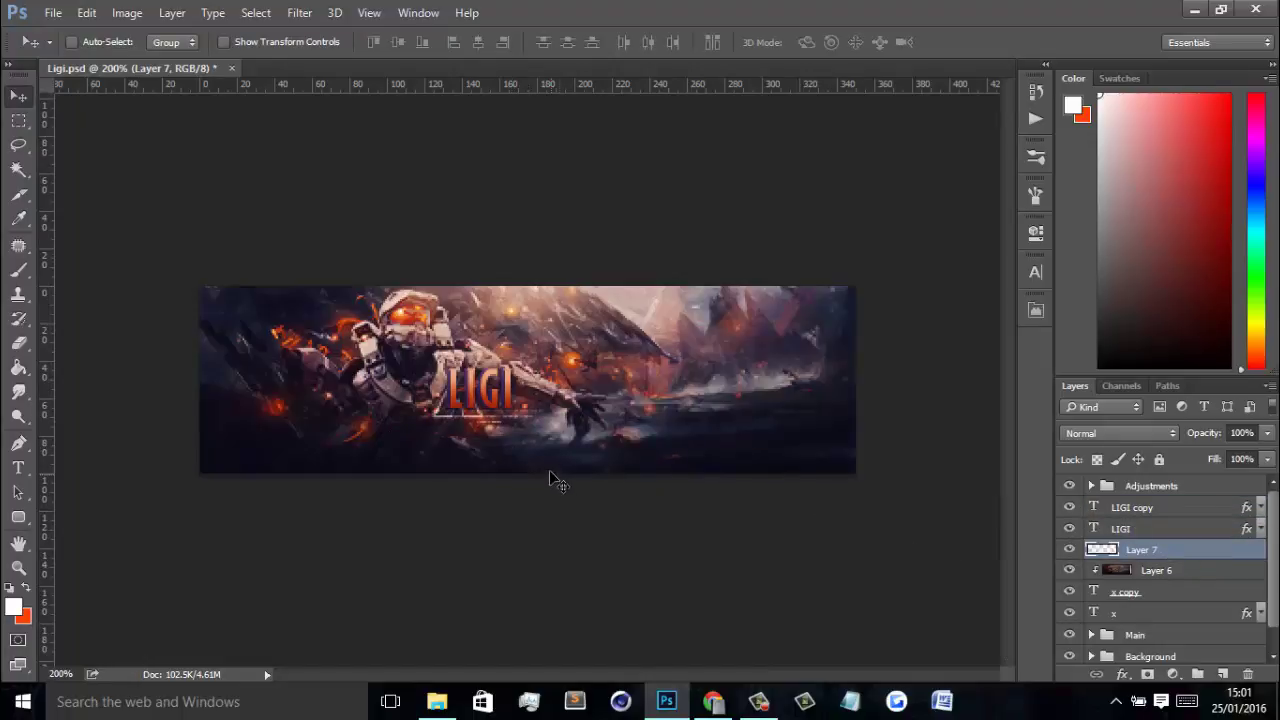
mouse_move(550, 477)
mouse_down()
mouse_move(579, 476)
mouse_move(537, 483)
mouse_up()
key(ctrl+minus)
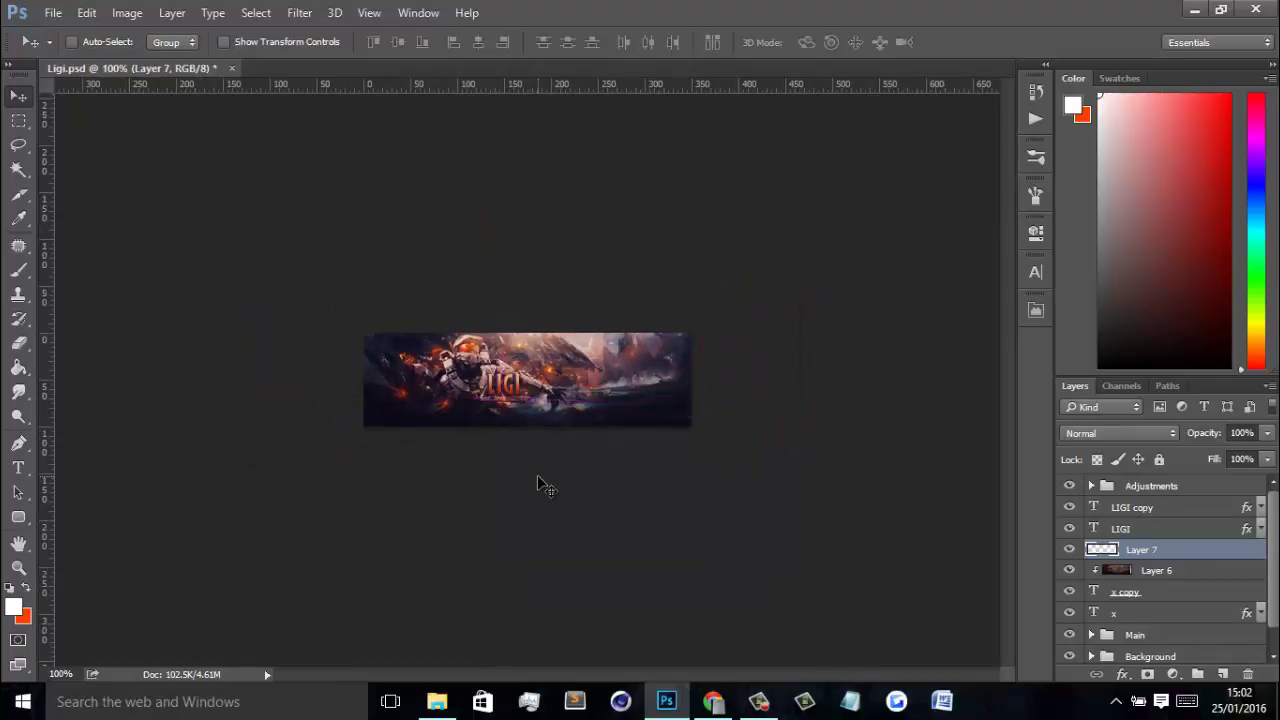
key(ctrl+plus)
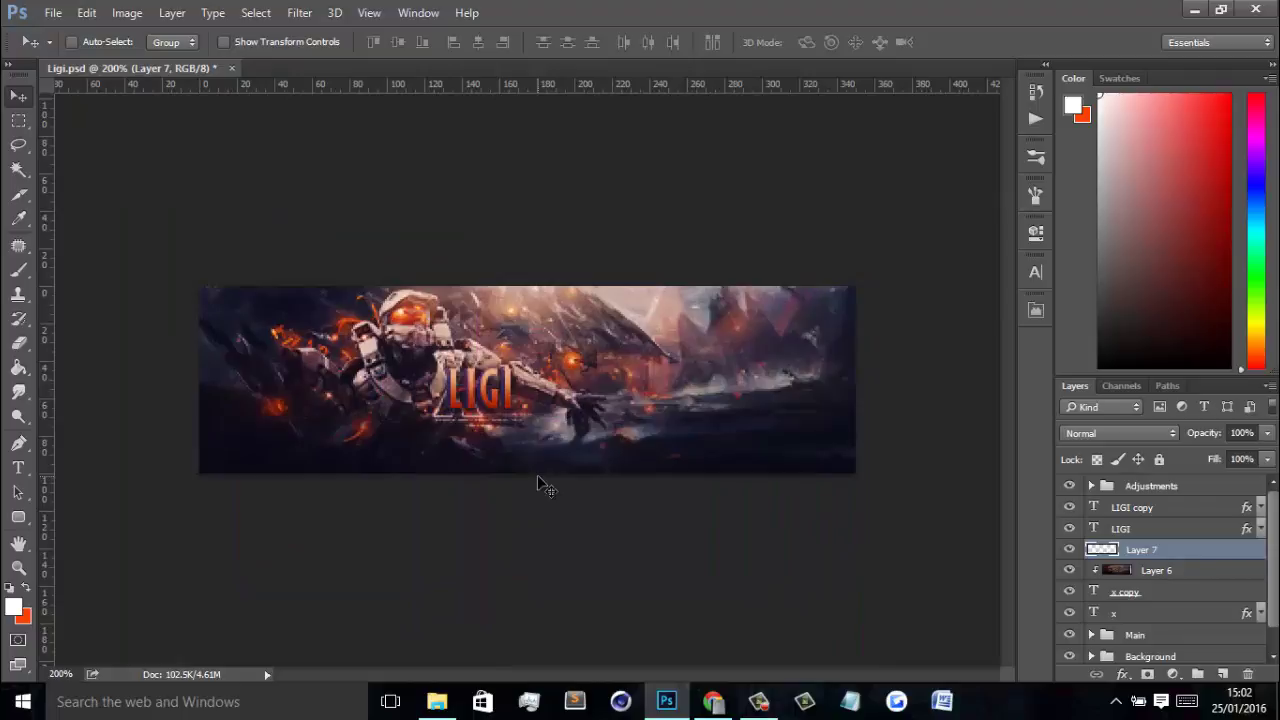
Step: Add an empty layer above LIGI copy and clip it to that text layer
click(1193, 510)
click(1222, 674)
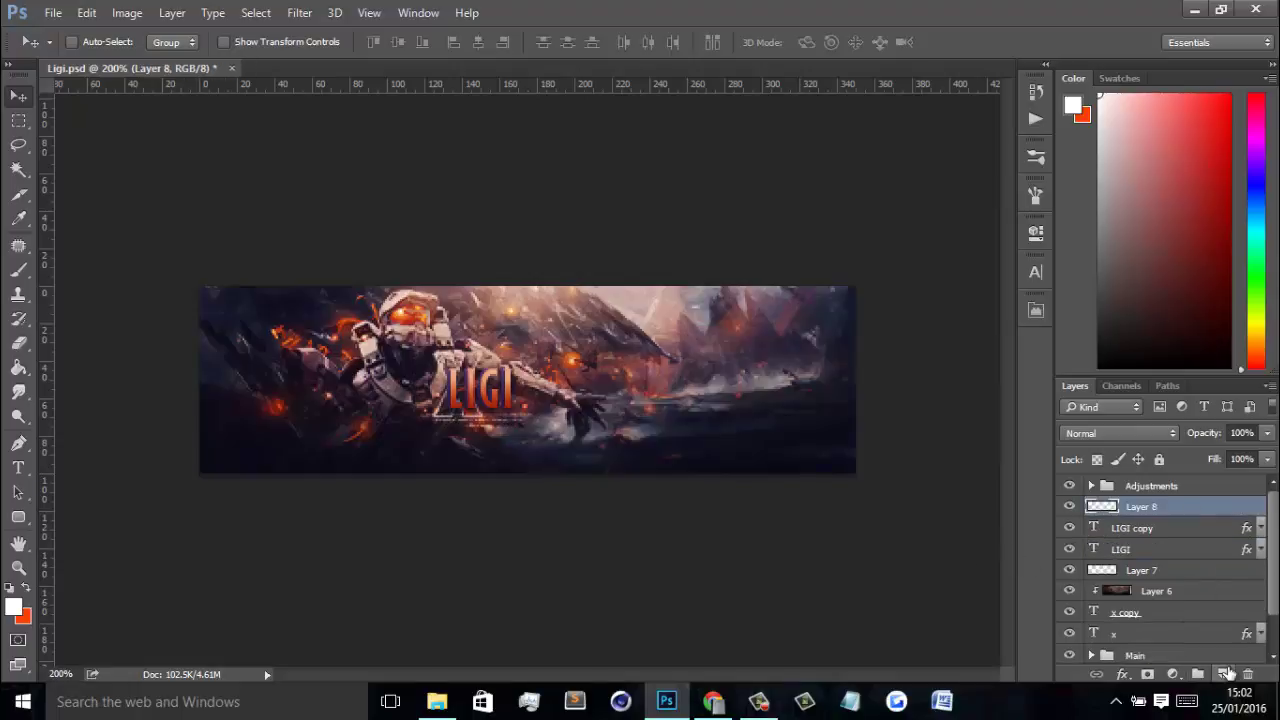
right_click(1206, 509)
click(928, 354)
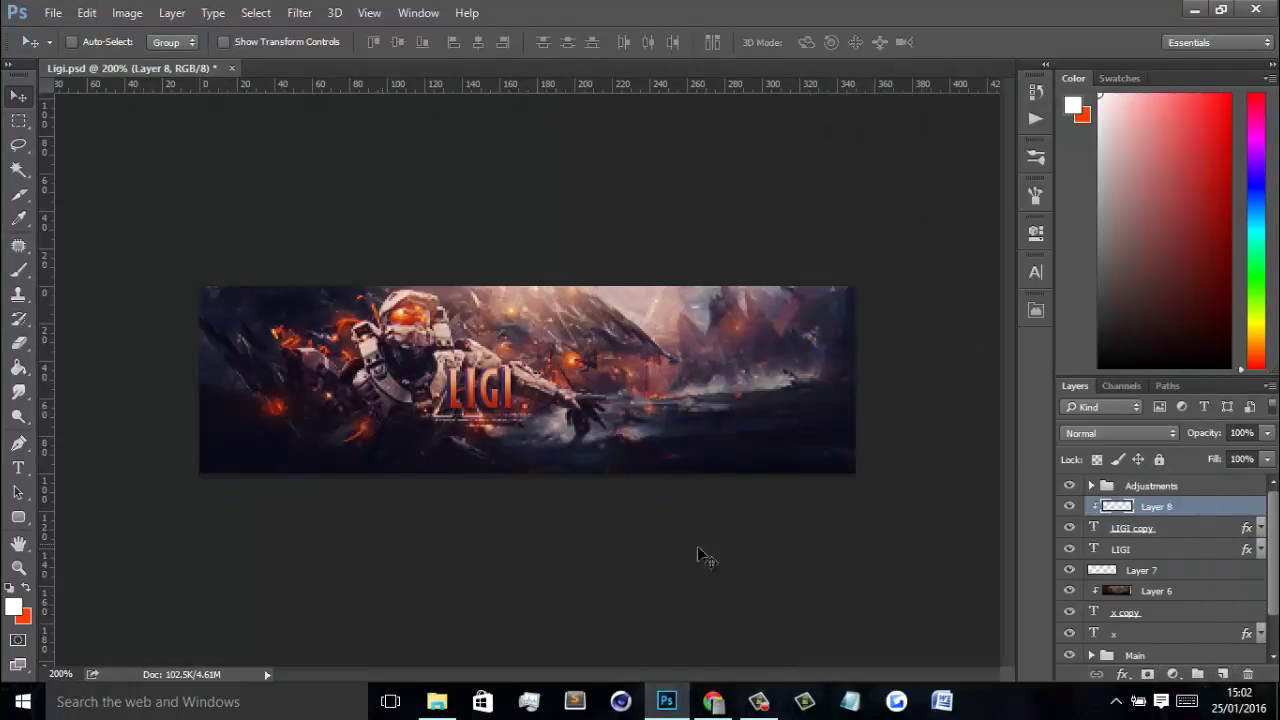
Step: Reset the brush presets to the defaults and choose the soft round brush at 60 px with 0% hardness
key(b)
click(96, 43)
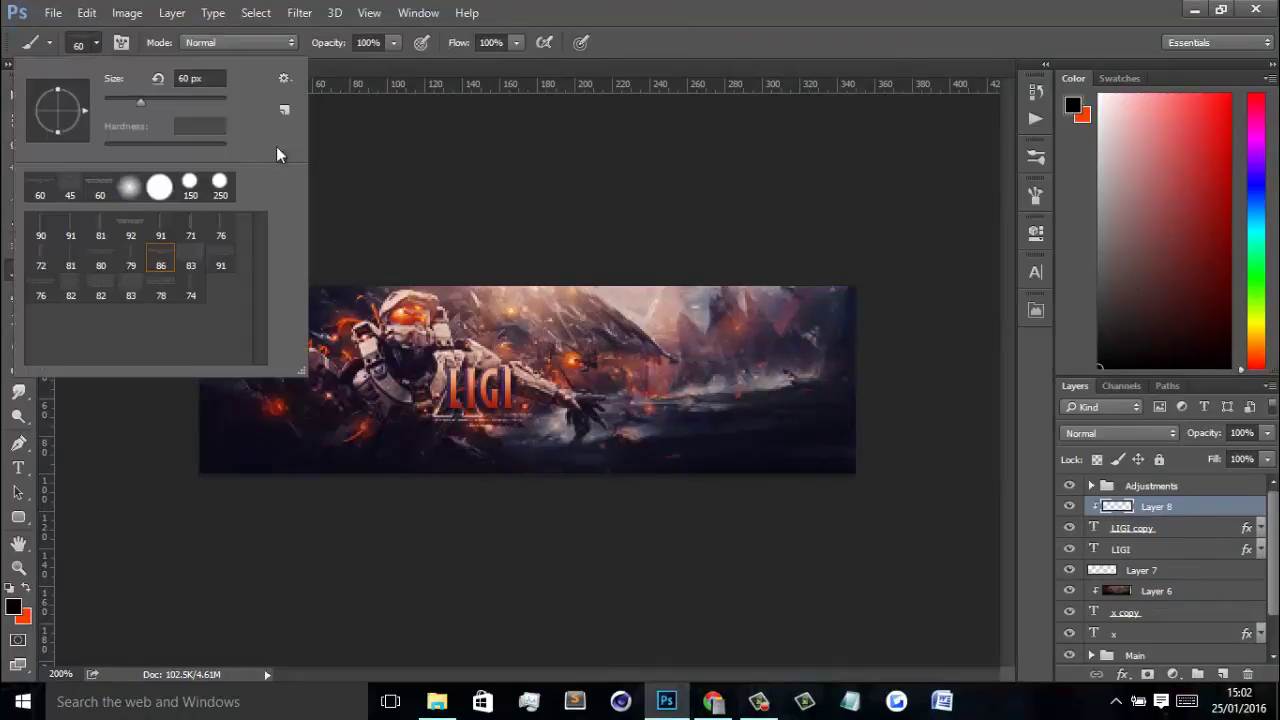
click(283, 80)
click(405, 243)
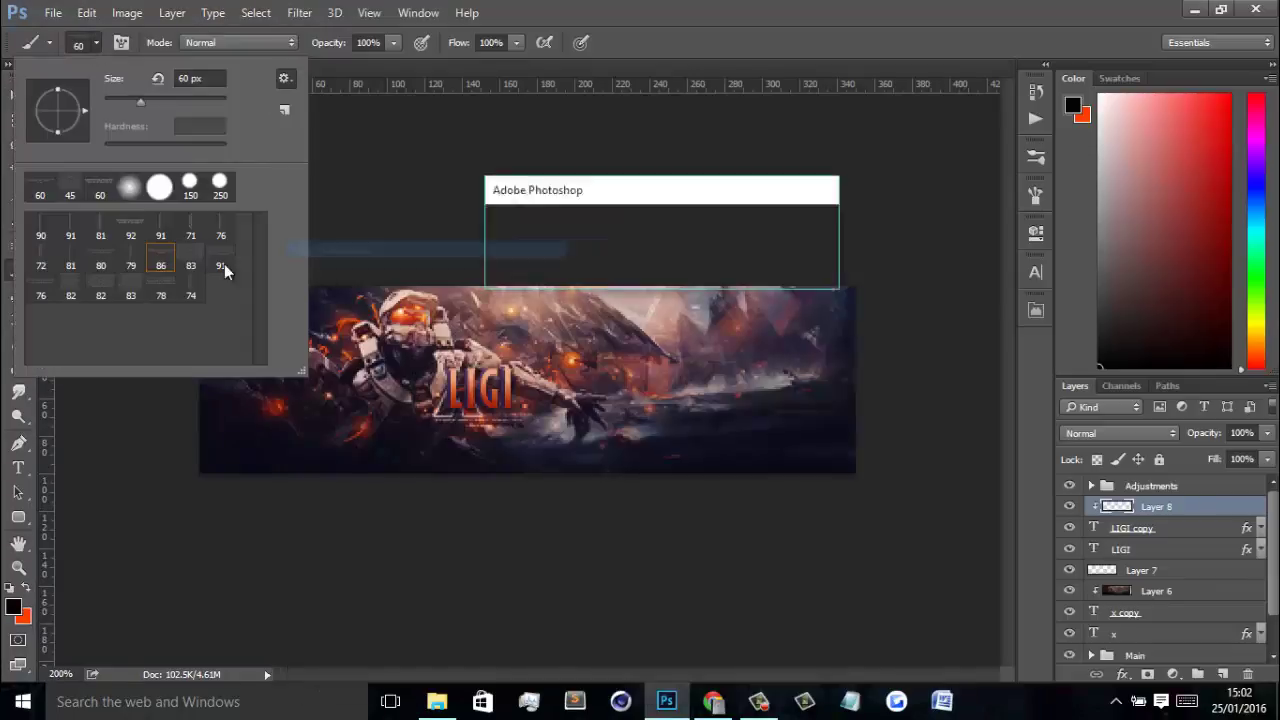
key(Return)
click(40, 228)
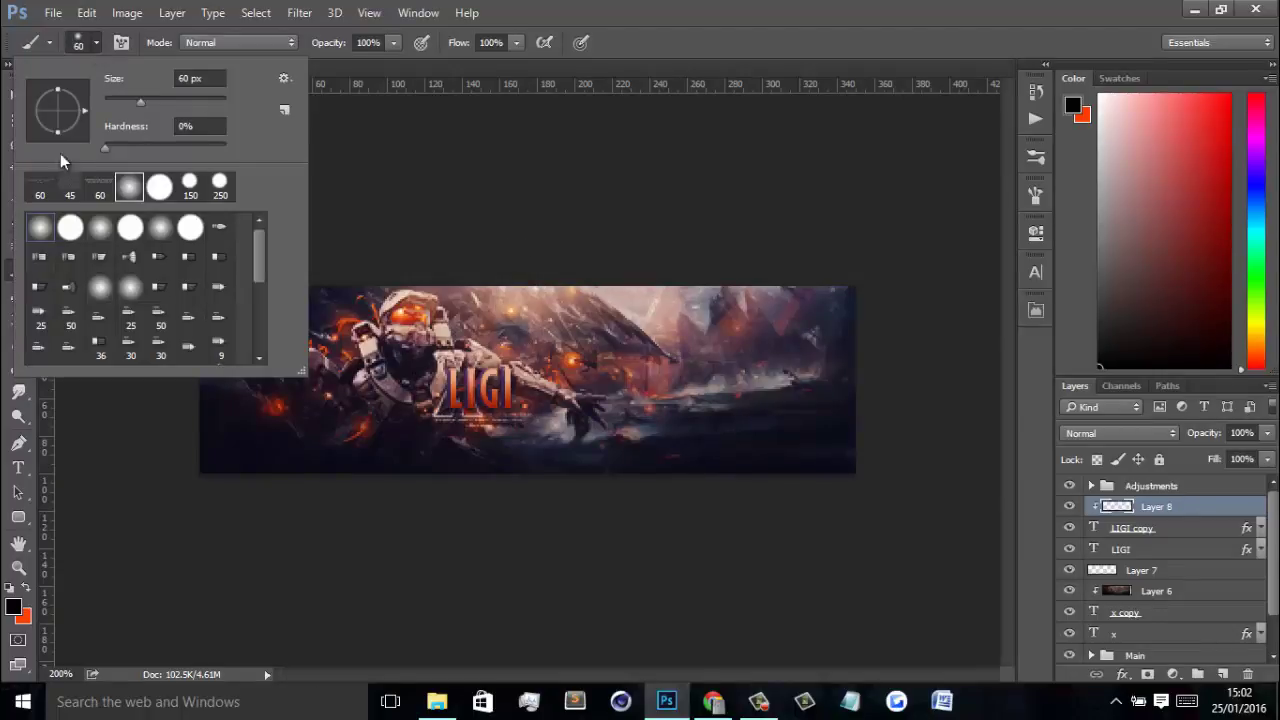
key(Return)
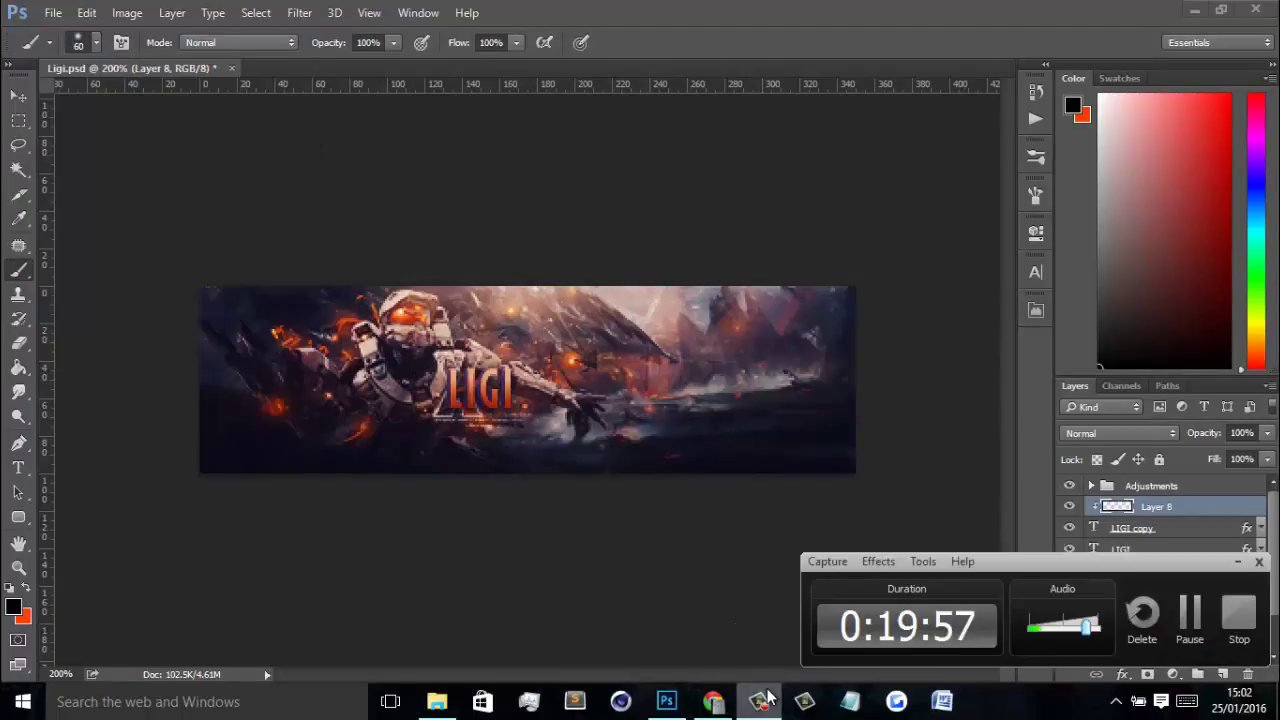
Step: Enlarge the soft brush to 90 px, brush black shading over the LIGI lettering on the clipped layer, and increase the size to 100 px
key(bracketright)
key(bracketright)
key(bracketright)
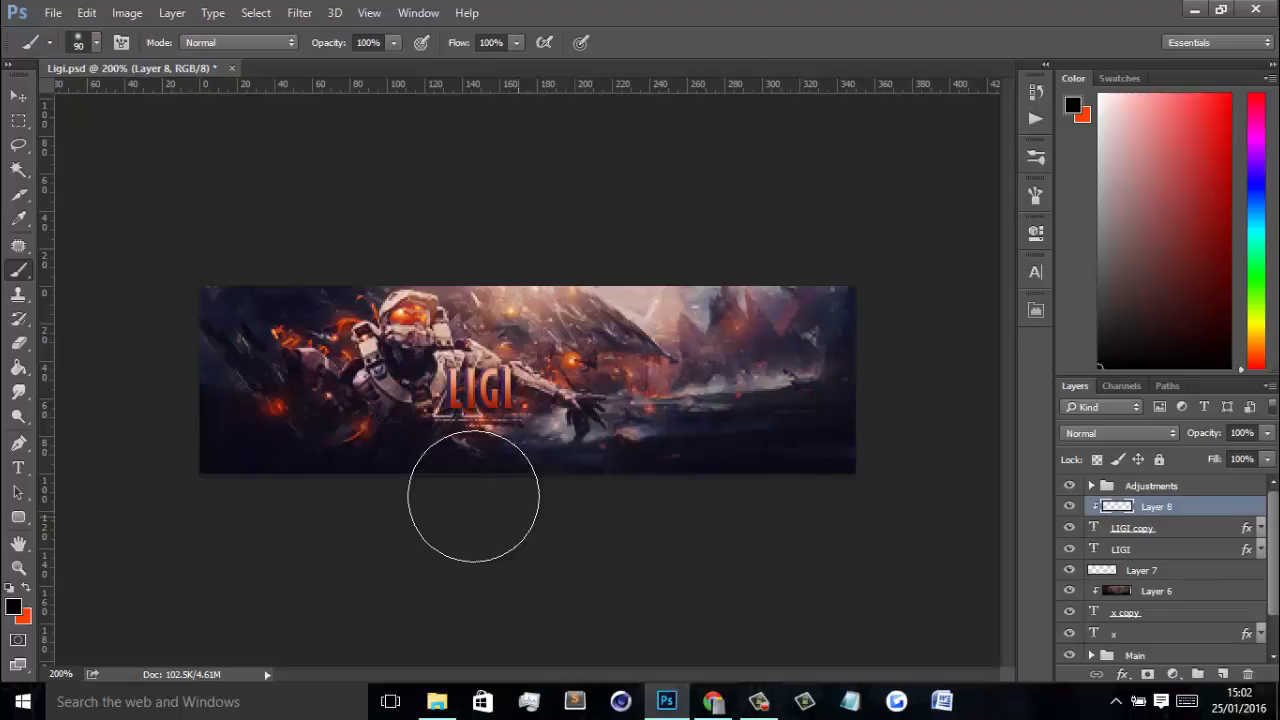
mouse_move(473, 495)
mouse_down()
mouse_move(400, 271)
mouse_move(420, 390)
mouse_up()
key(bracketright)
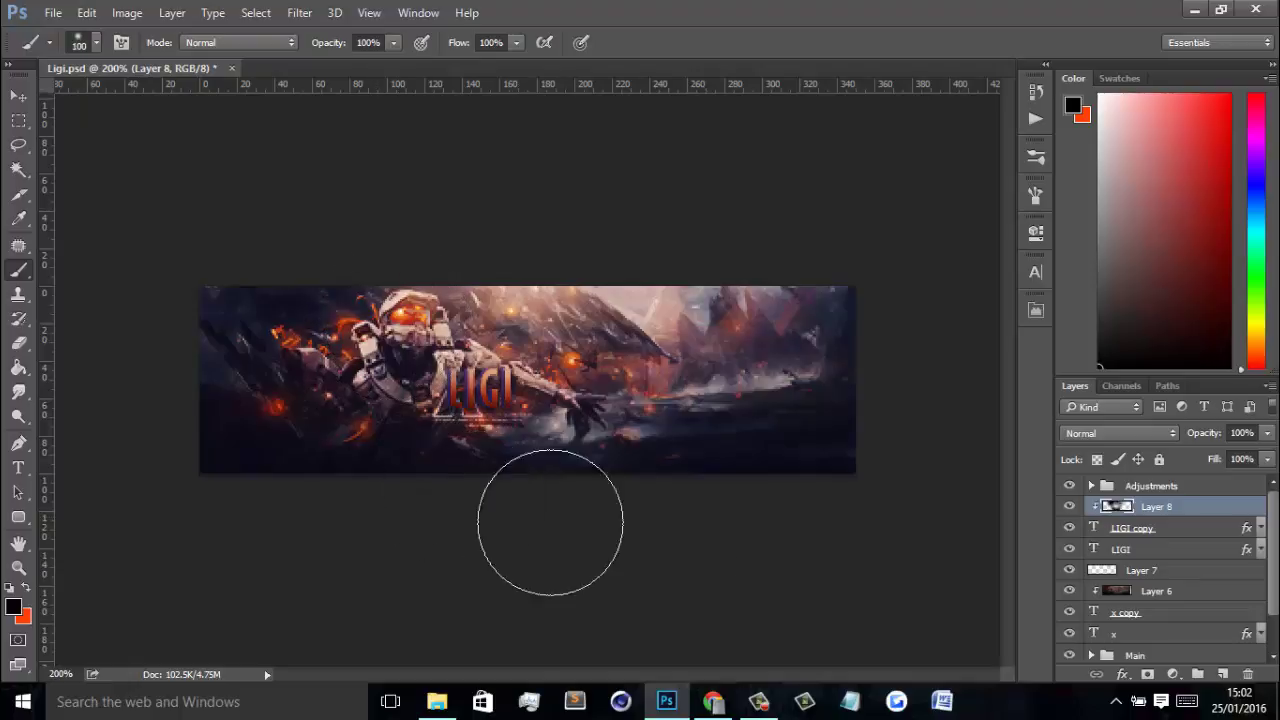
Step: Brush more black shading beside the LIGI lettering, reduce Layer 8's opacity and compare the banner with and without the layer
mouse_move(557, 423)
mouse_down()
mouse_move(422, 381)
mouse_move(540, 388)
mouse_up()
drag(880, 451, 912, 443)
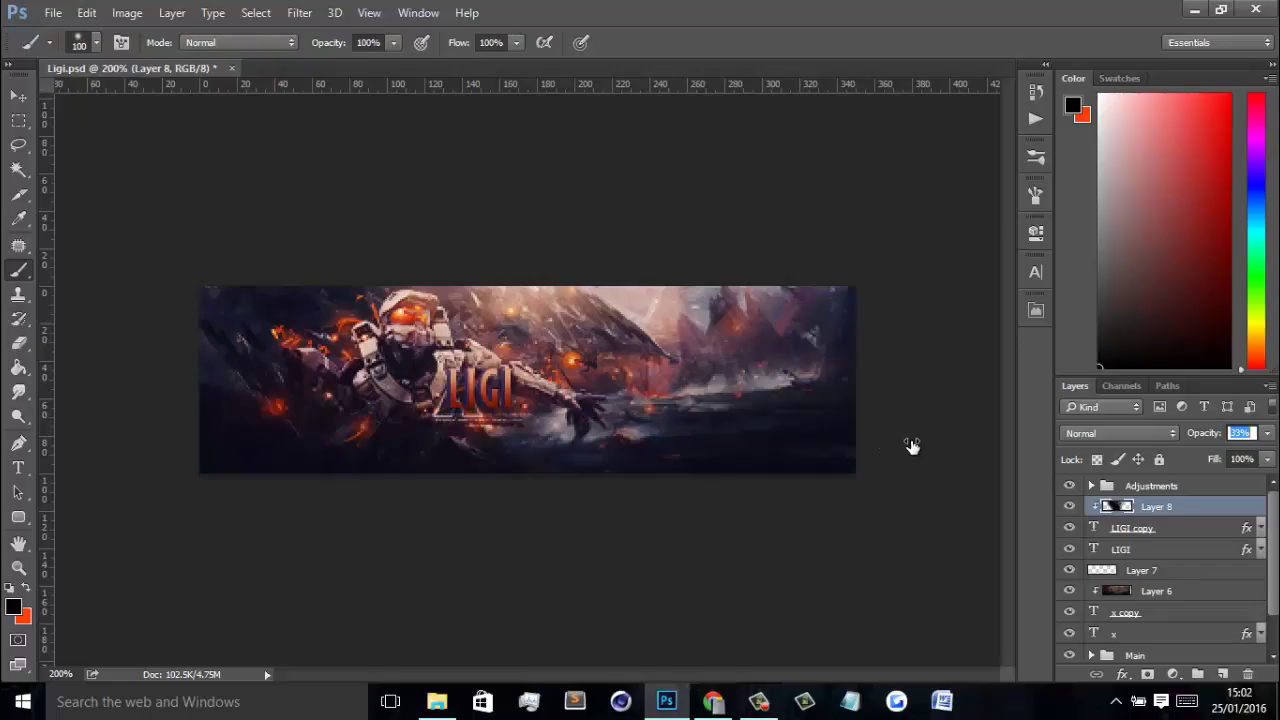
key(ctrl+minus)
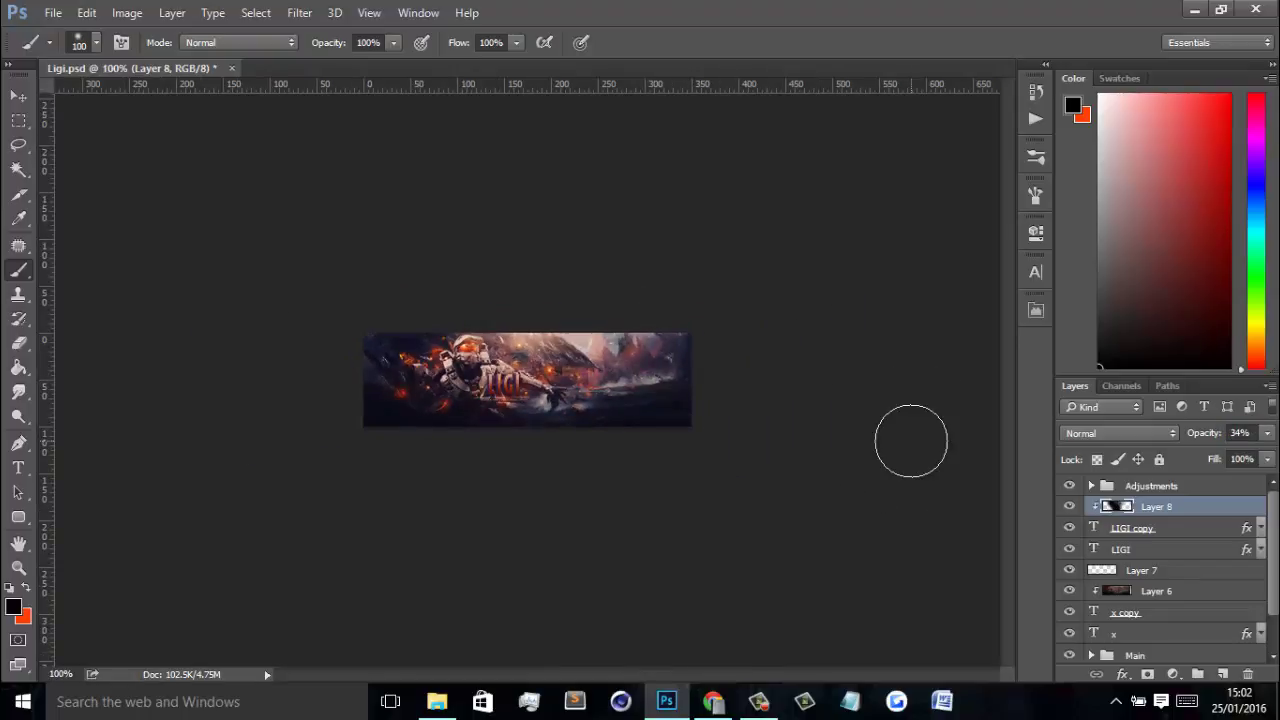
click(1069, 507)
click(1070, 507)
drag(1200, 433, 1212, 435)
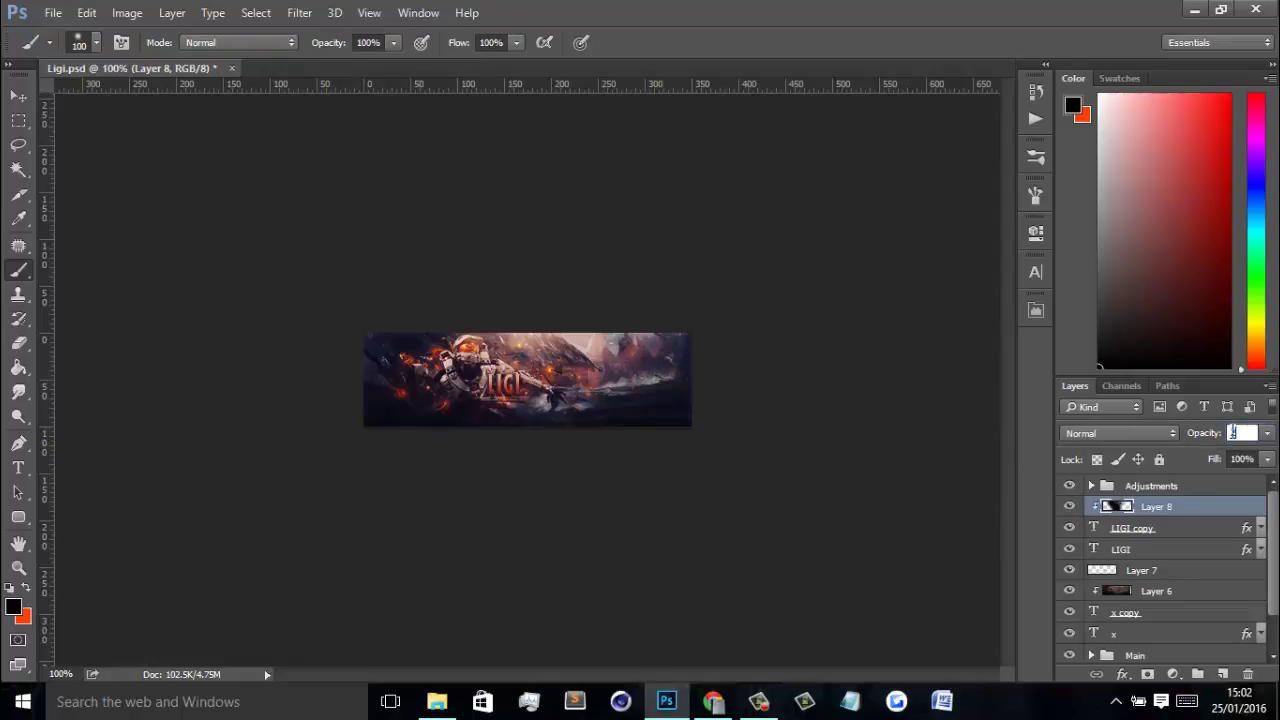
Step: Add an empty layer above Layer 8, clip it to the text and brush soft black shading along the bottom of the LIGI lettering
click(1222, 674)
right_click(1166, 500)
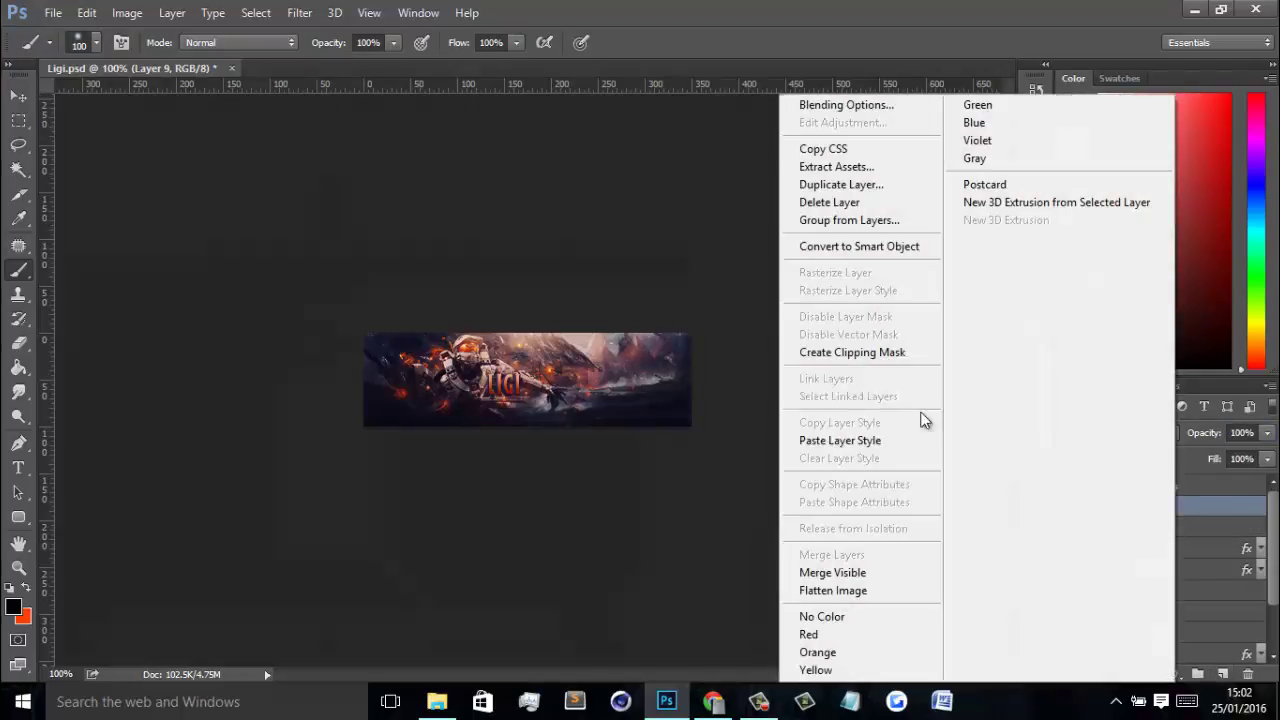
click(853, 354)
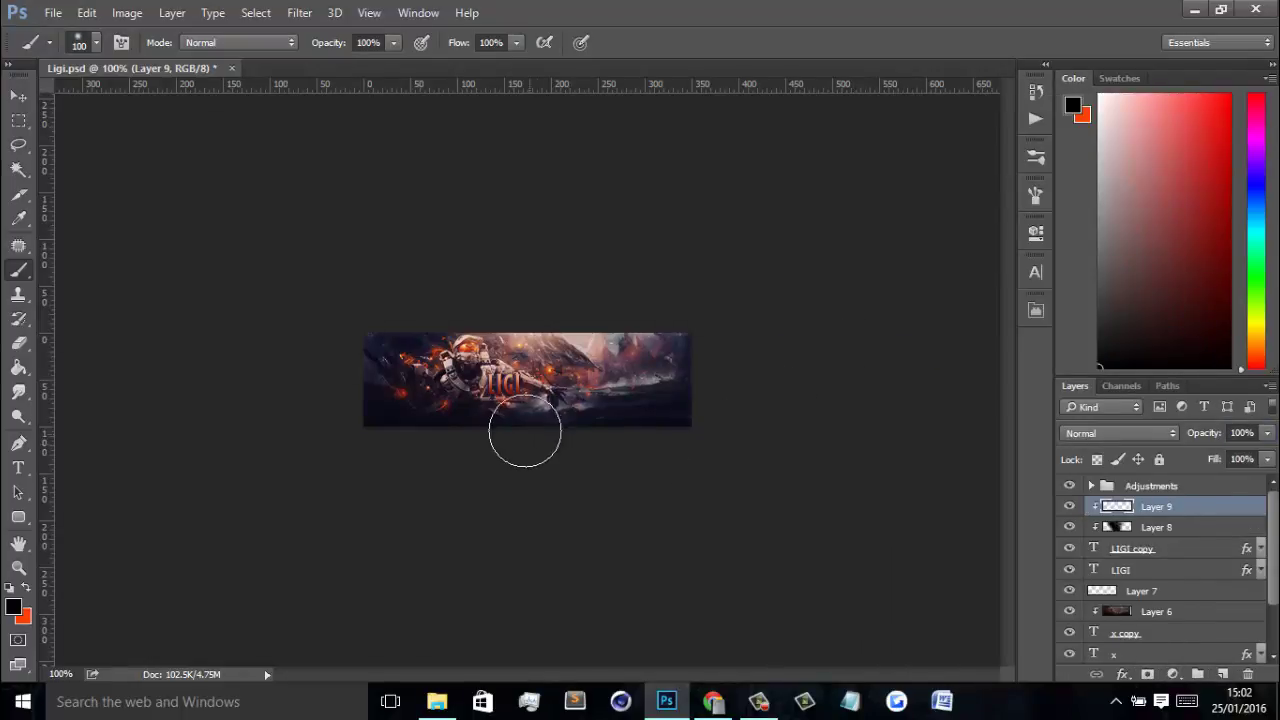
mouse_move(516, 437)
mouse_down()
mouse_move(489, 443)
mouse_move(500, 441)
mouse_up()
Step: Reduce the opacity of the LIGI copy layer's gradient overlay to 35%
click(1186, 550)
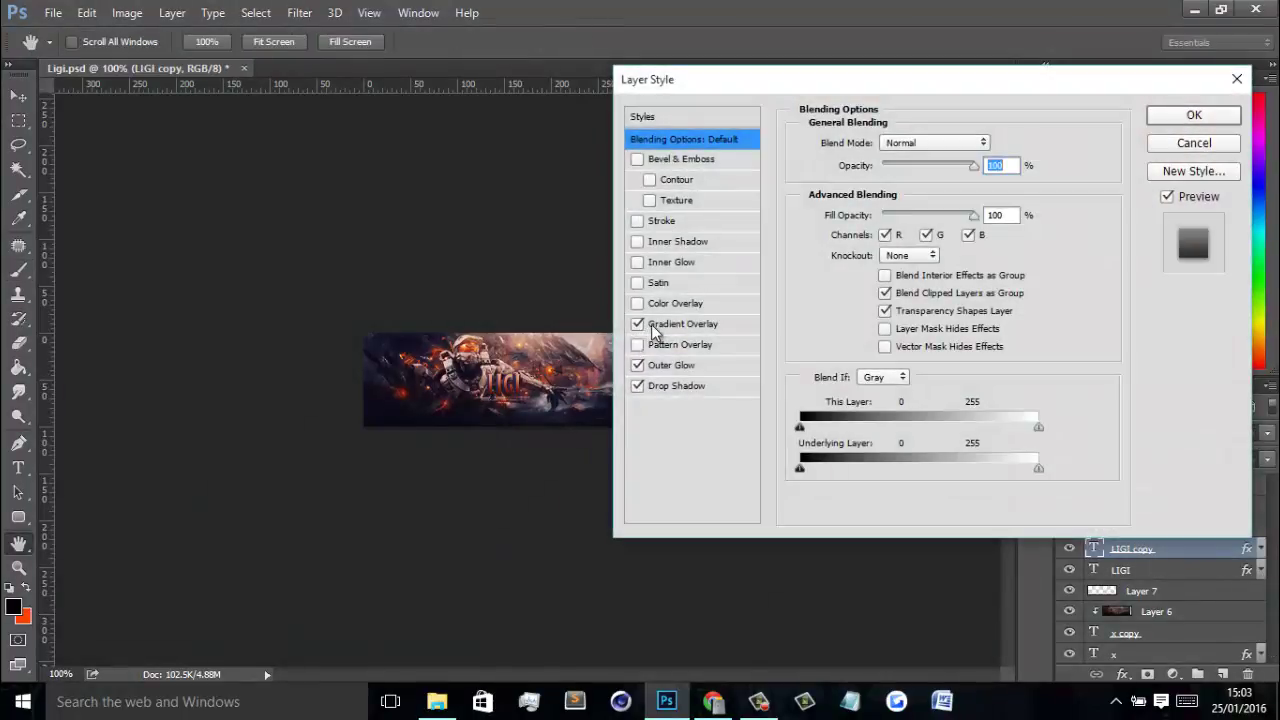
click(655, 330)
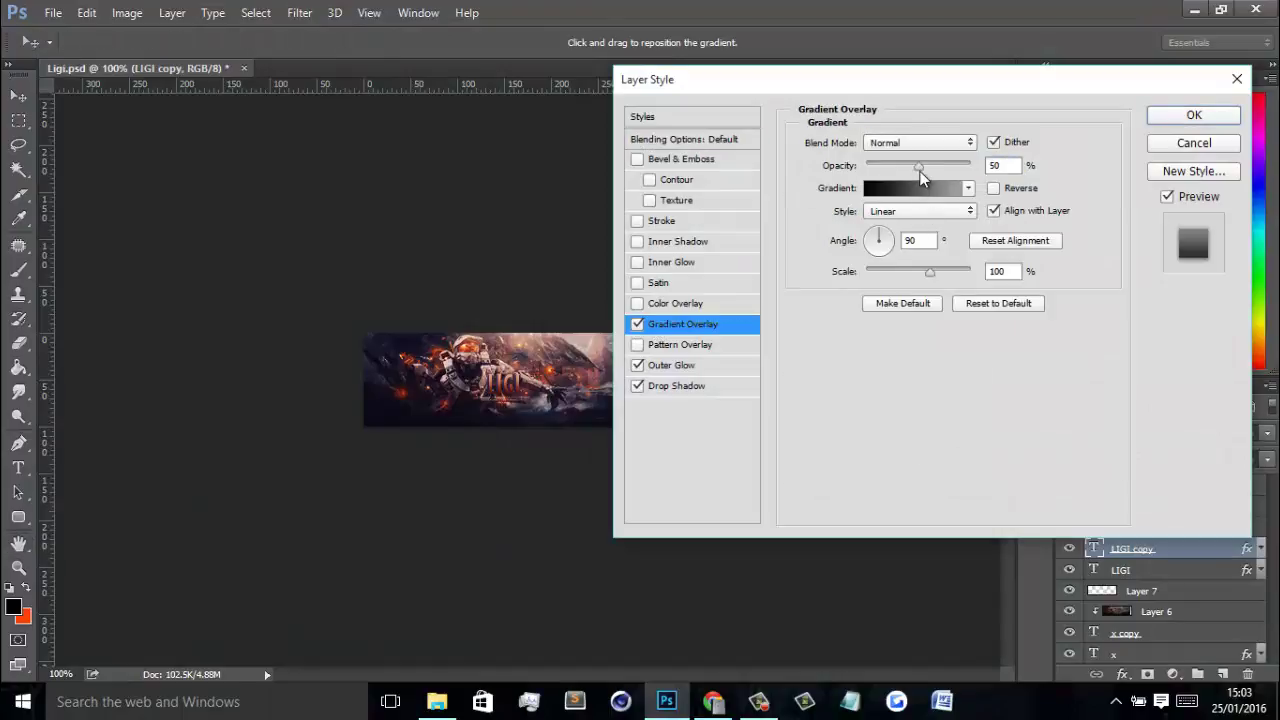
drag(919, 167, 893, 175)
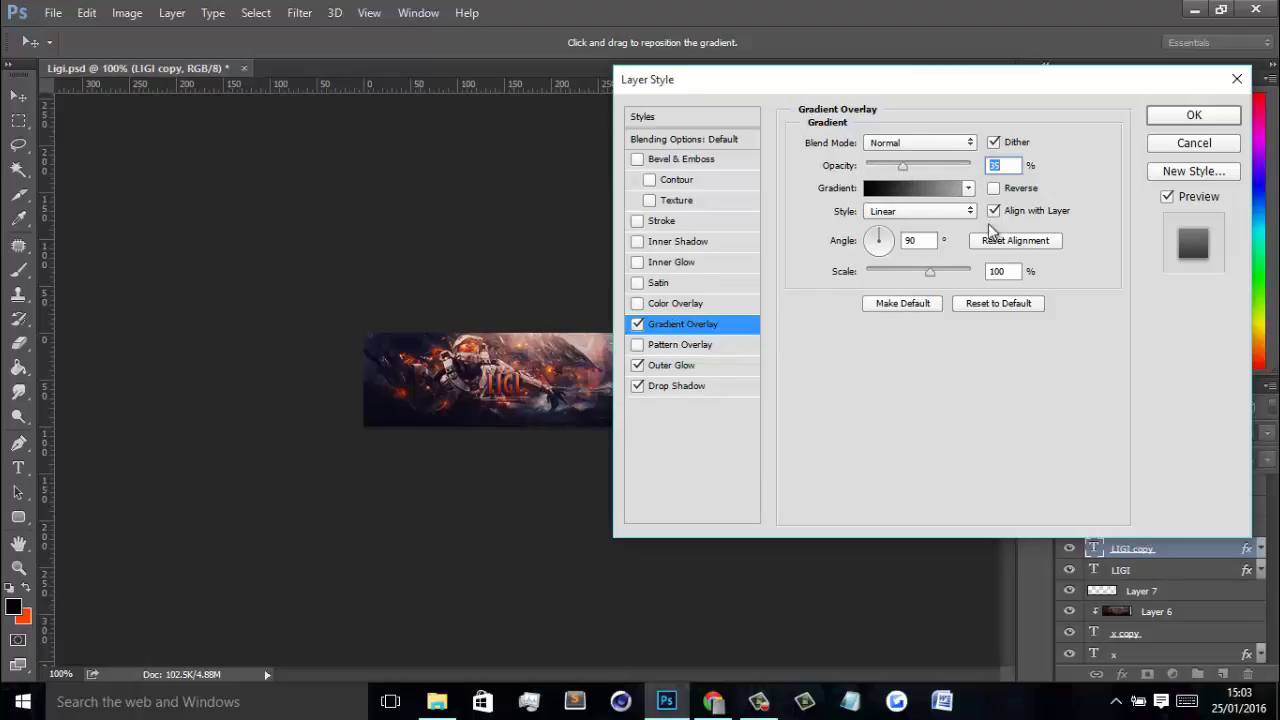
Step: Add a color overlay to the LIGI copy layer in bright orange, ff6c00
click(641, 303)
click(660, 303)
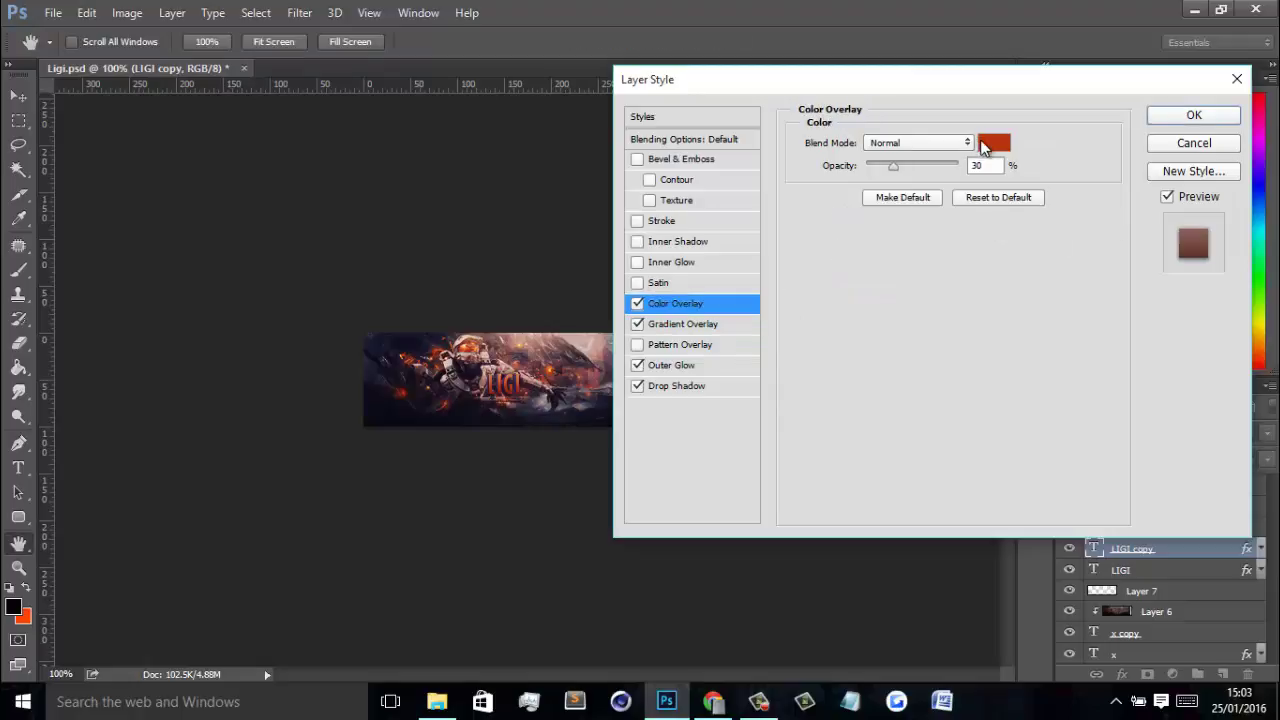
click(993, 142)
drag(1020, 541, 1020, 527)
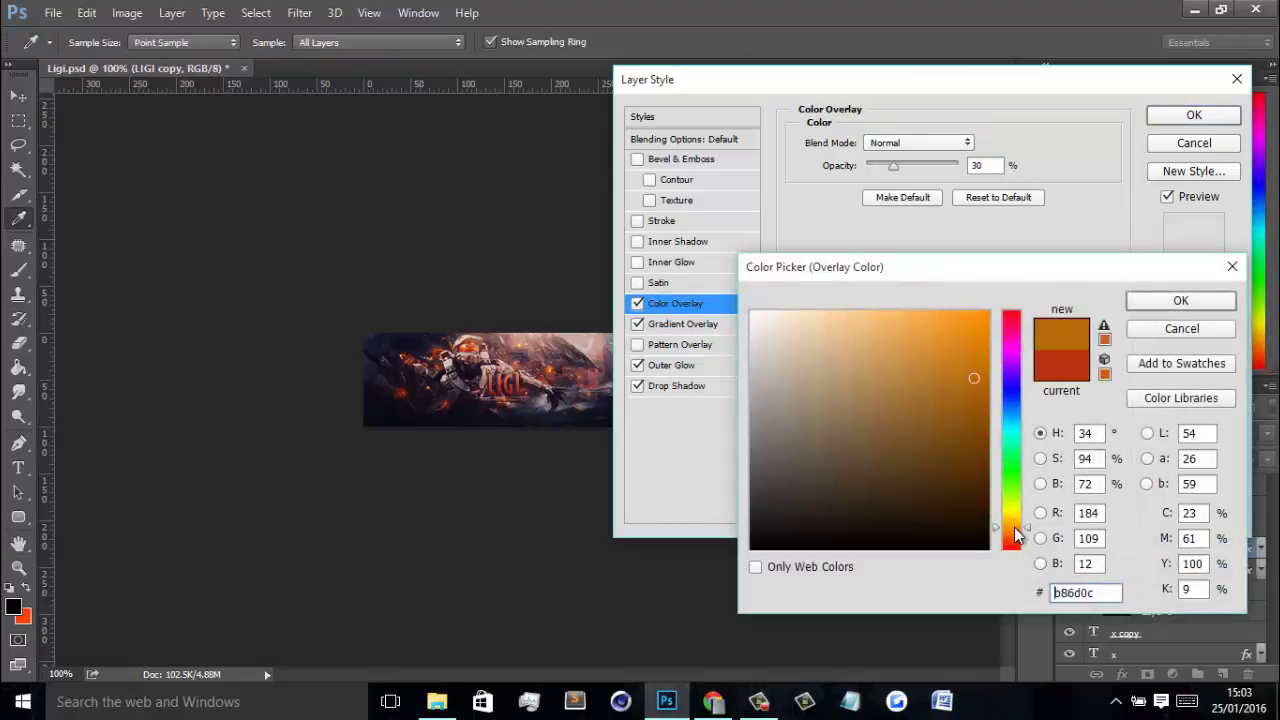
click(986, 313)
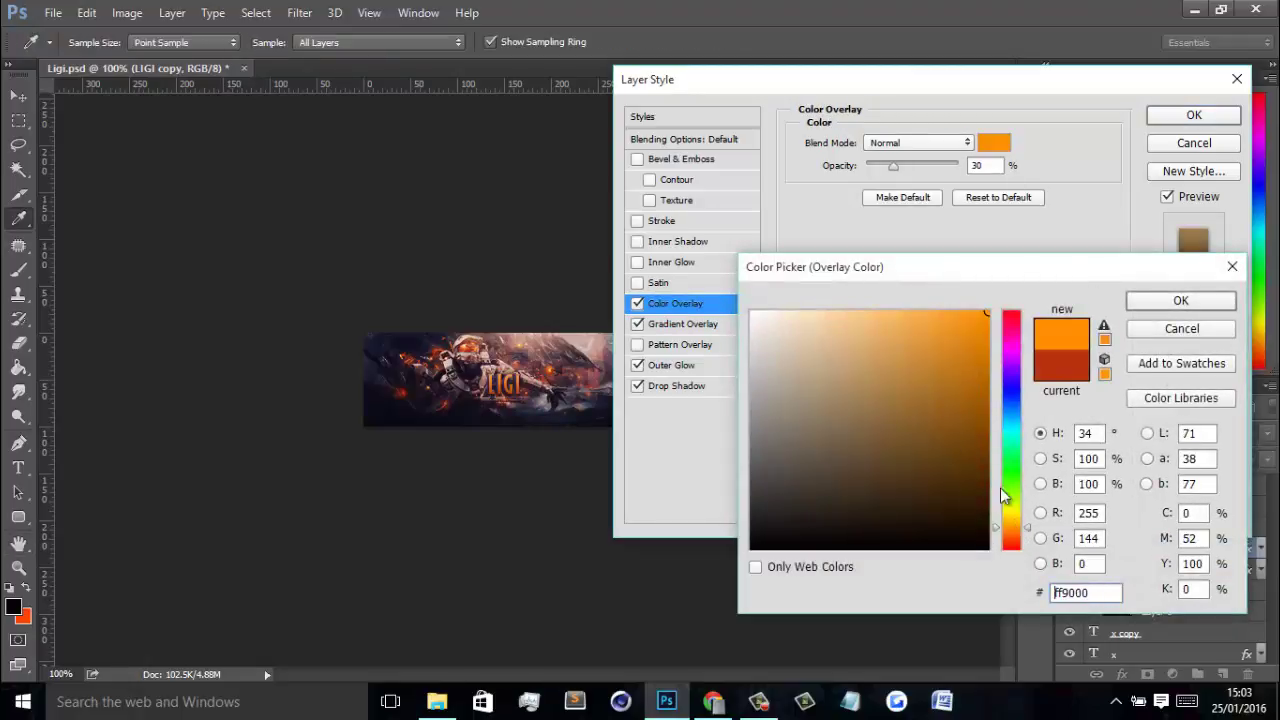
drag(1012, 528, 1012, 534)
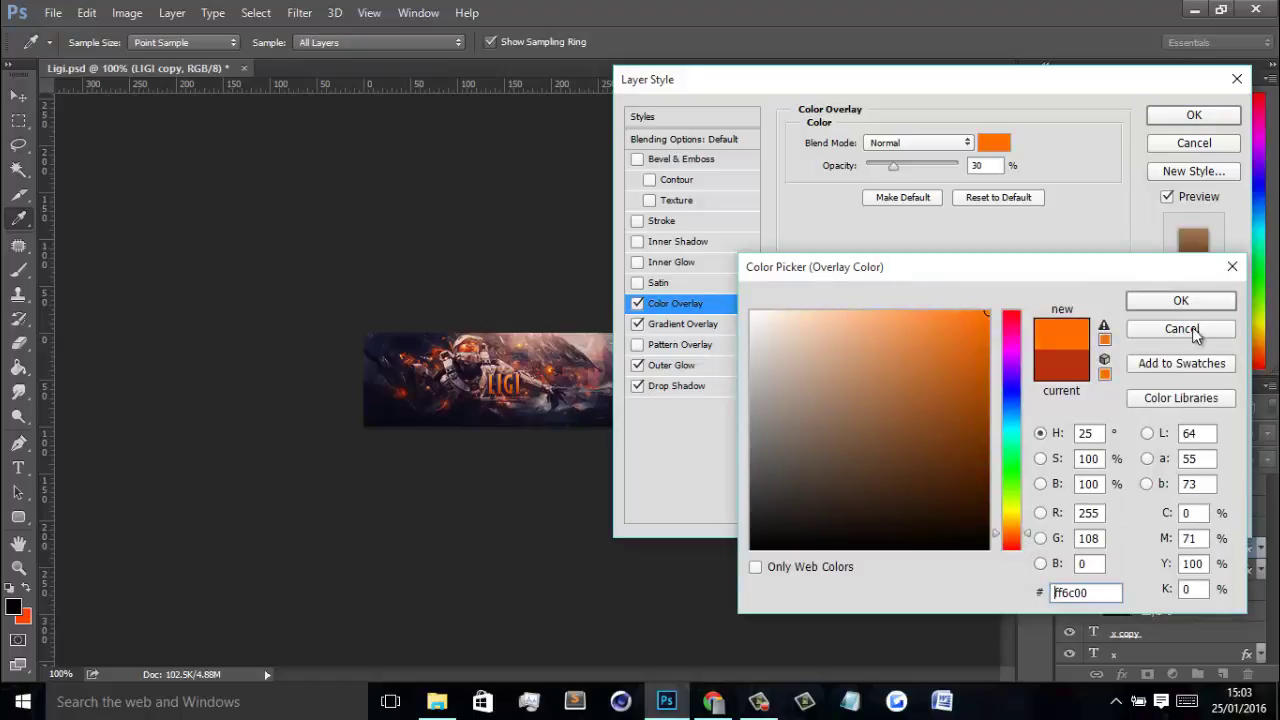
click(1160, 298)
Step: Set the orange color overlay's opacity to 15% and compare the lettering with and without it
drag(895, 169, 843, 163)
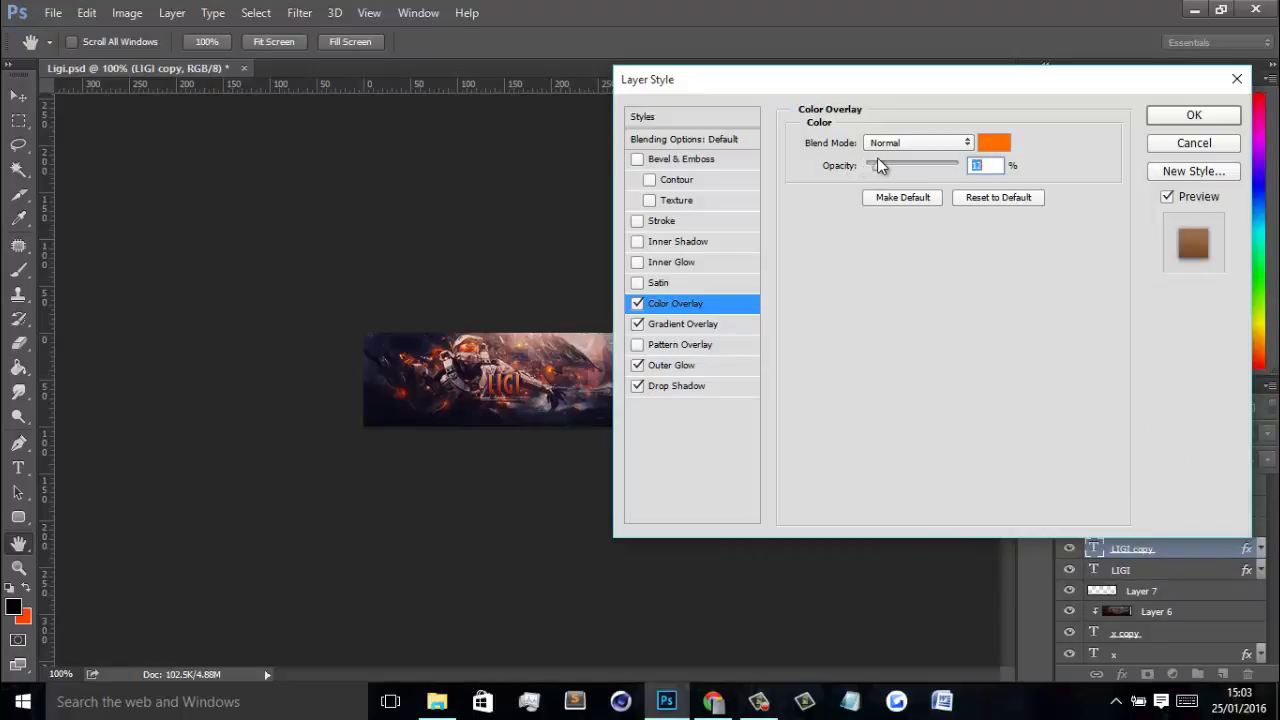
text(15)
click(640, 302)
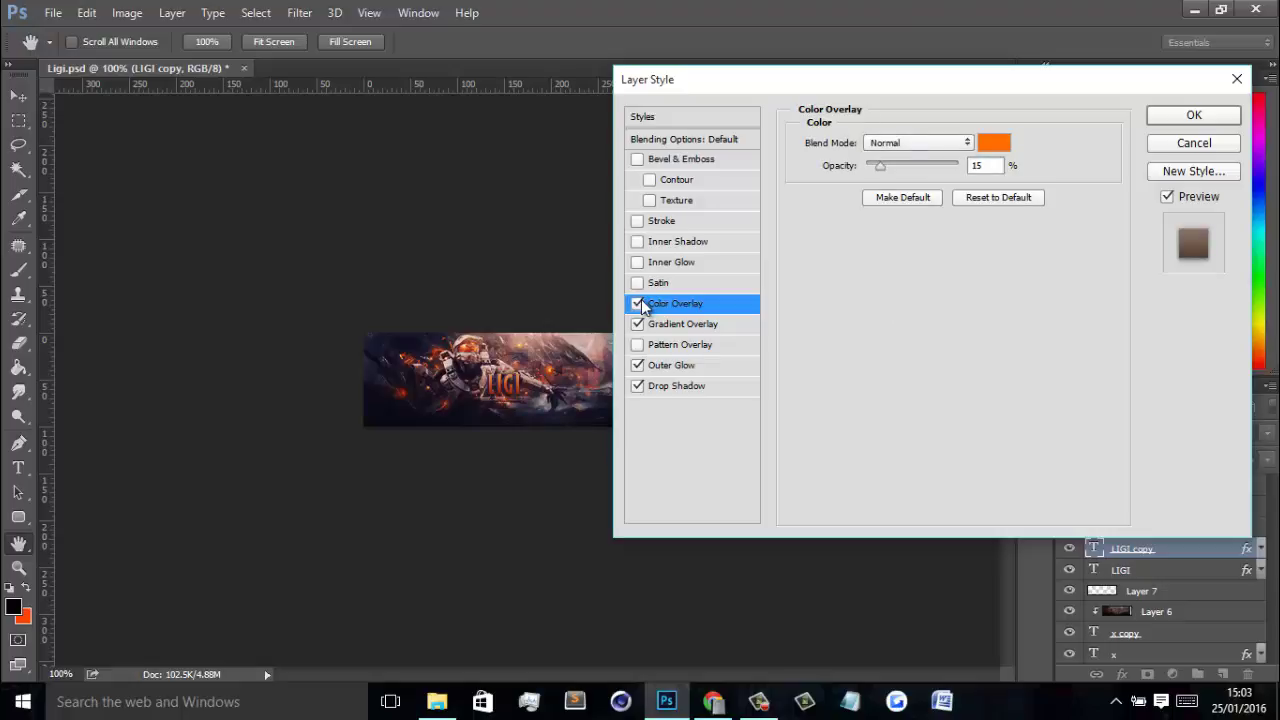
click(638, 303)
click(638, 303)
Step: Set the color overlay's blend mode to Soft Light with 25% opacity and apply the layer style
click(913, 142)
click(916, 338)
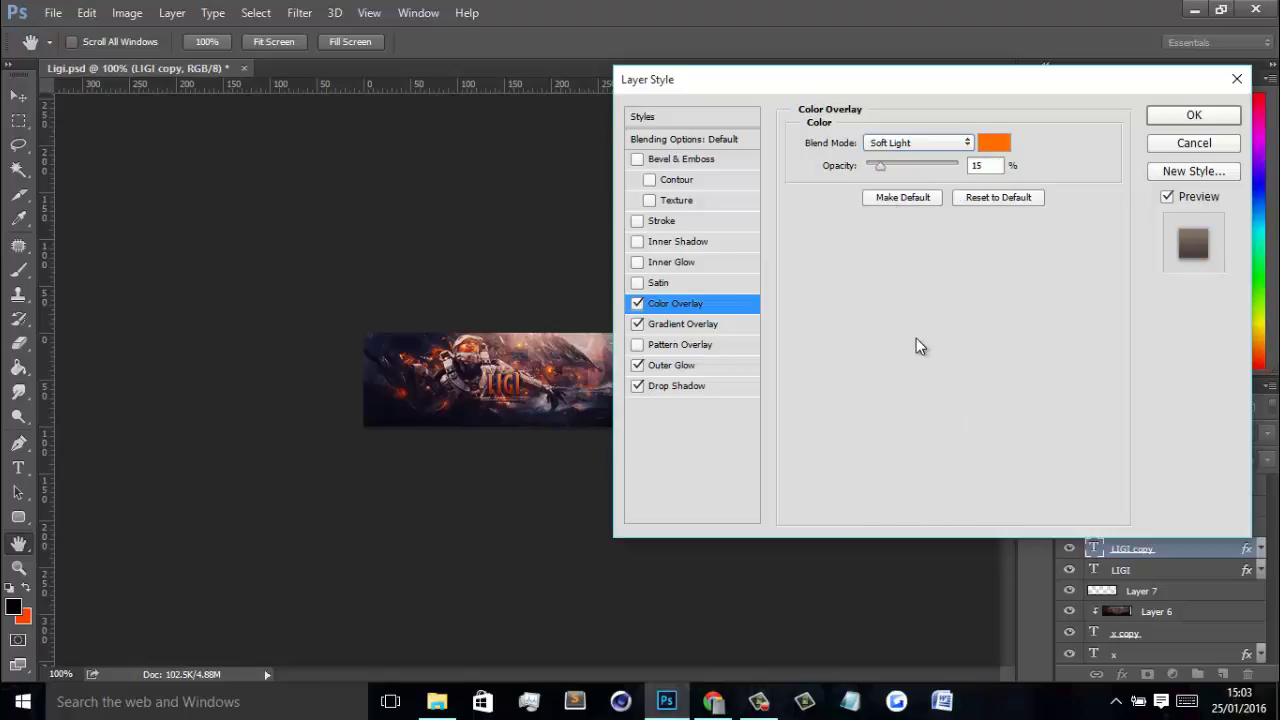
drag(881, 166, 866, 166)
text(25)
key(Return)
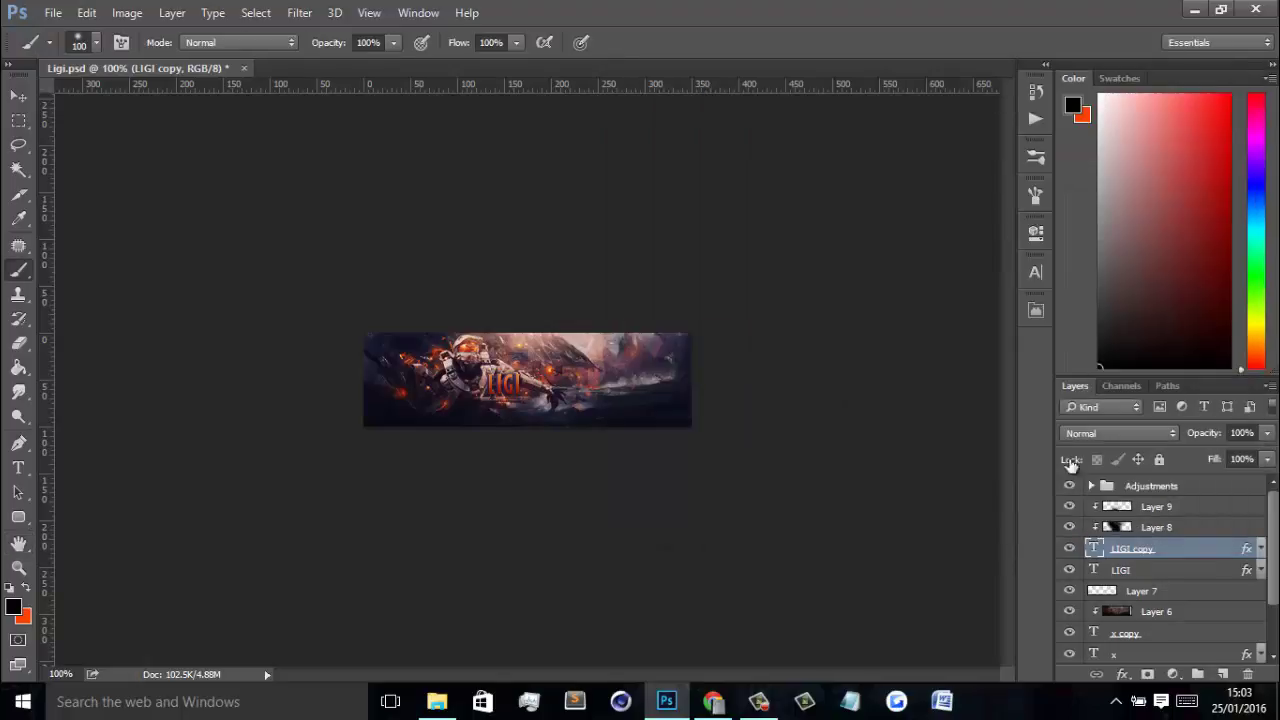
Step: Group all layers from Layer 9 down to the x text layer and name the group Text
click(1140, 508)
scroll(1168, 640, down, 1)
shift+click(1168, 638)
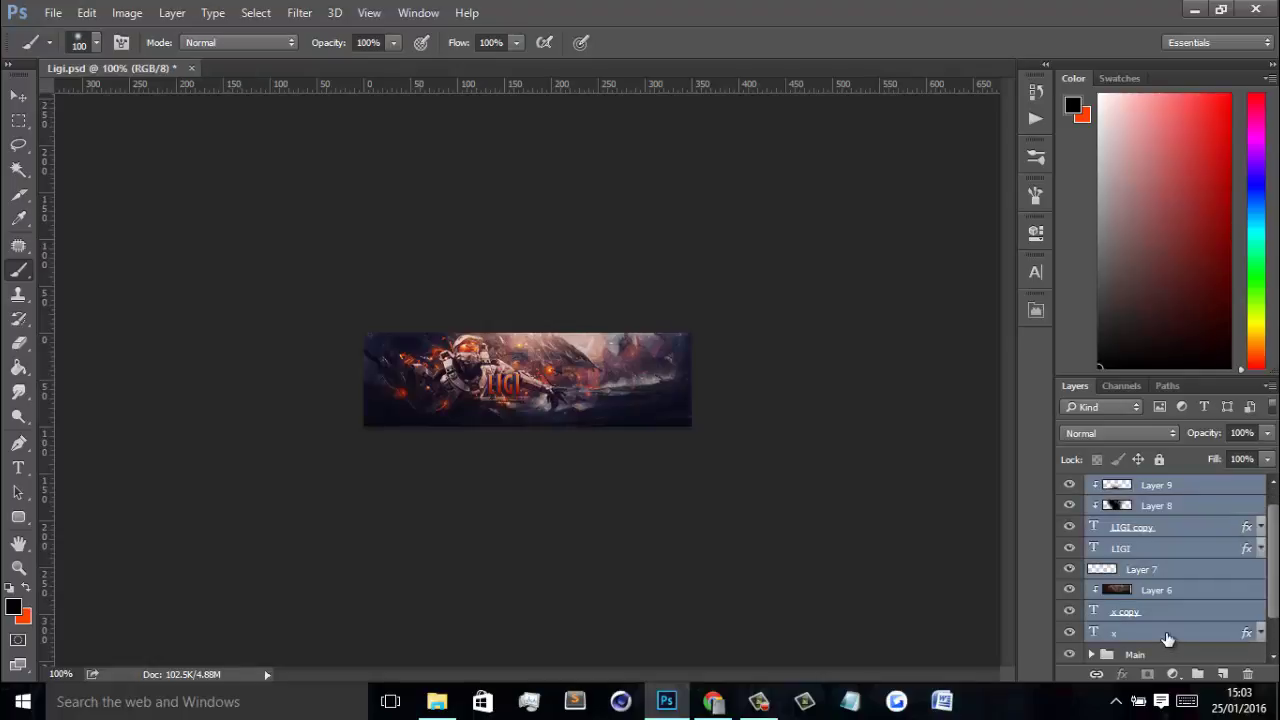
key(ctrl+g)
double_click(1146, 508)
text(T)
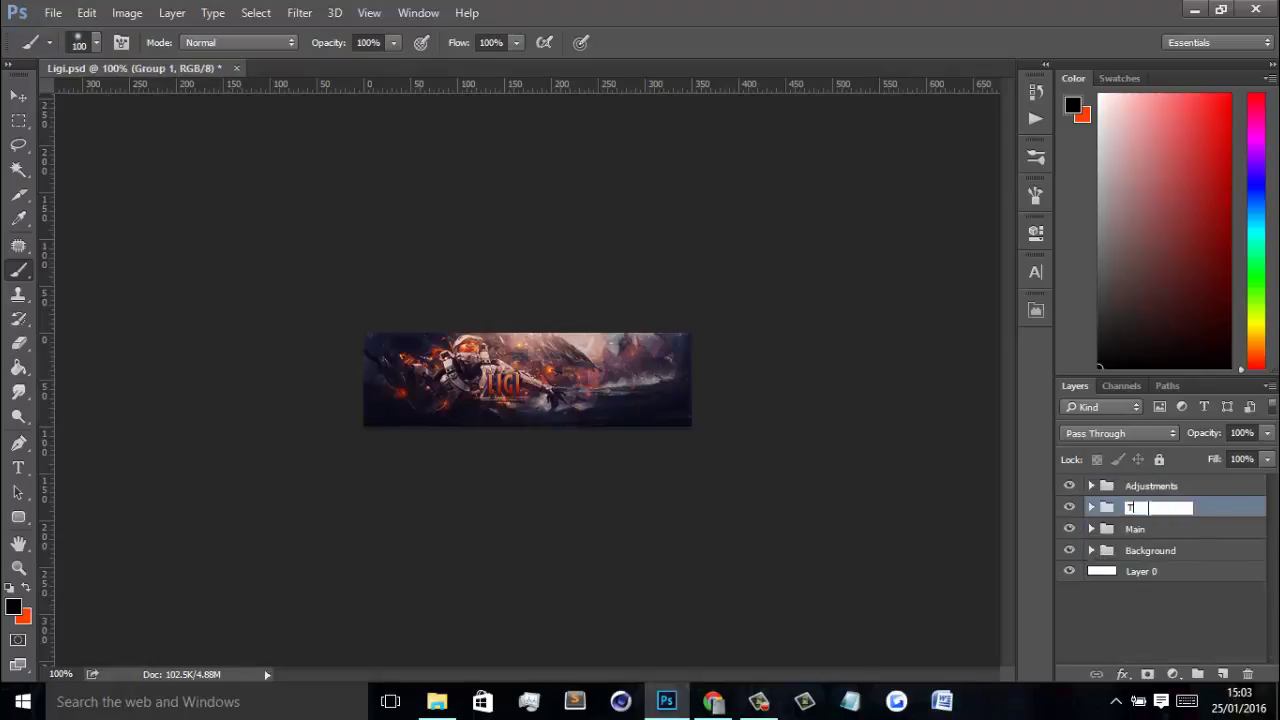
text(ext)
key(Return)
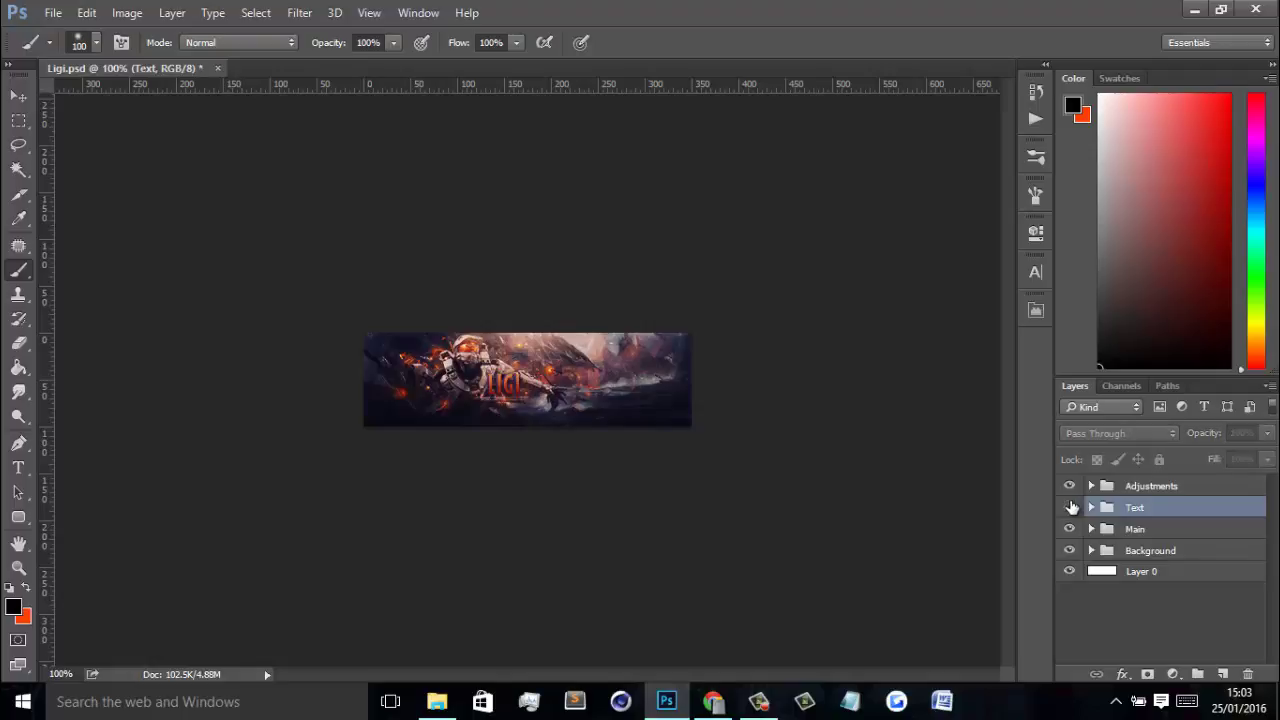
Step: Compare the banner with and without the Text group and look over the layers inside the group
click(1070, 507)
click(1070, 507)
click(1070, 507)
click(1070, 507)
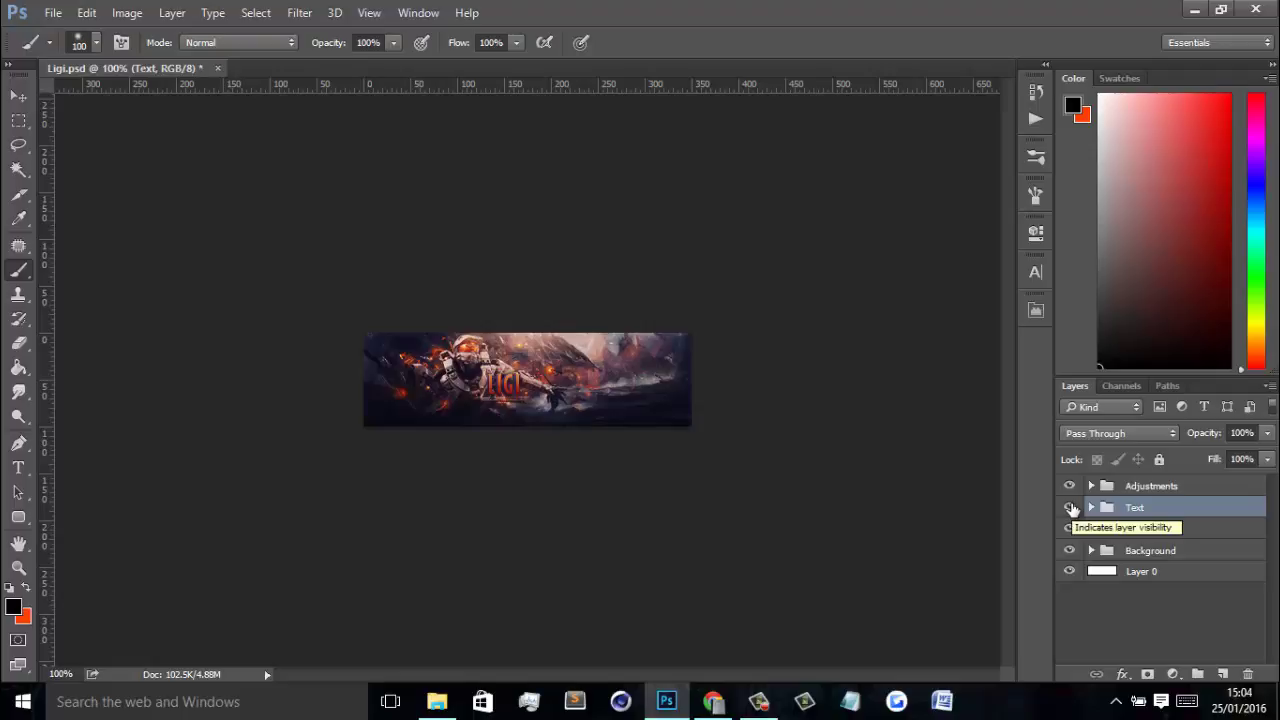
click(1070, 507)
click(1070, 507)
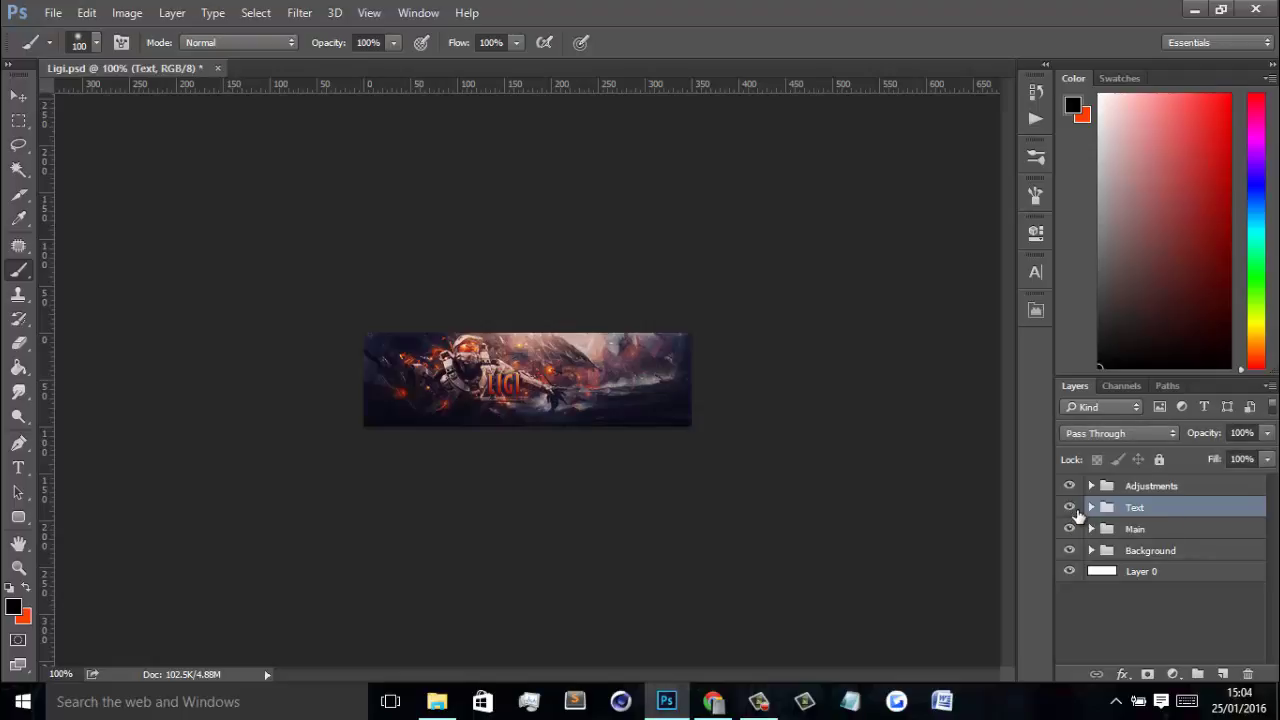
click(1091, 507)
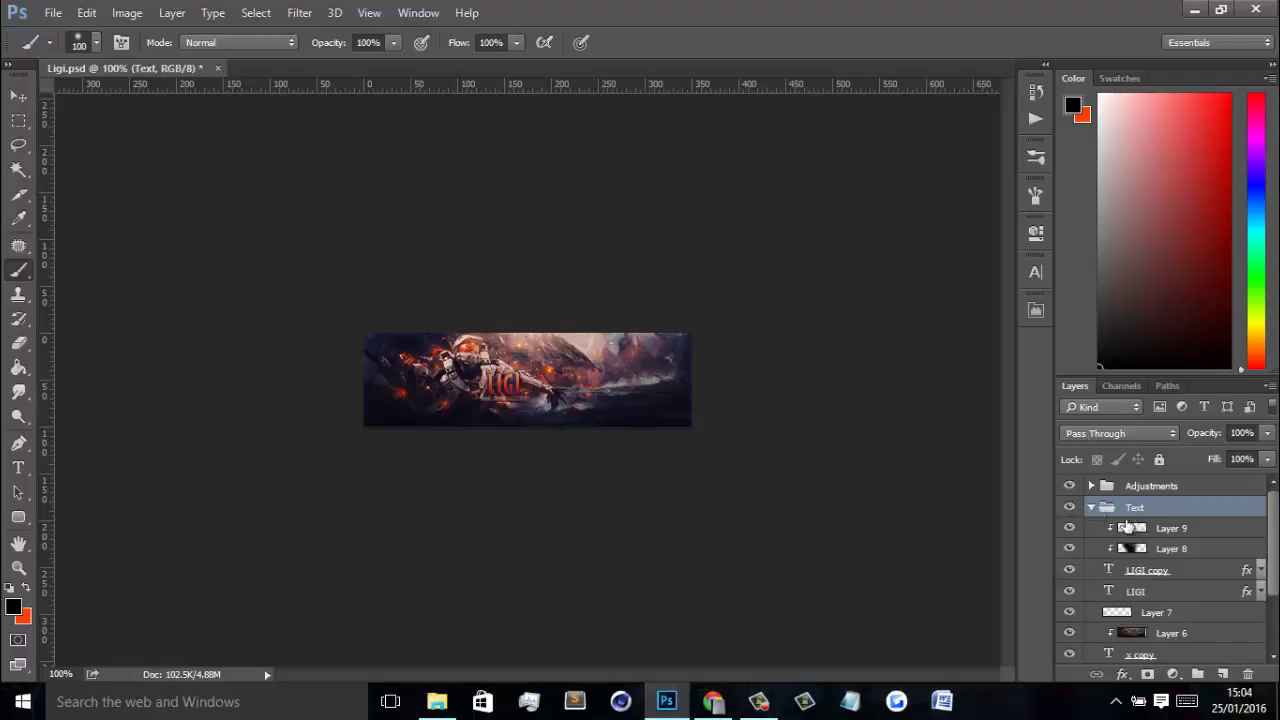
click(1172, 590)
key(v)
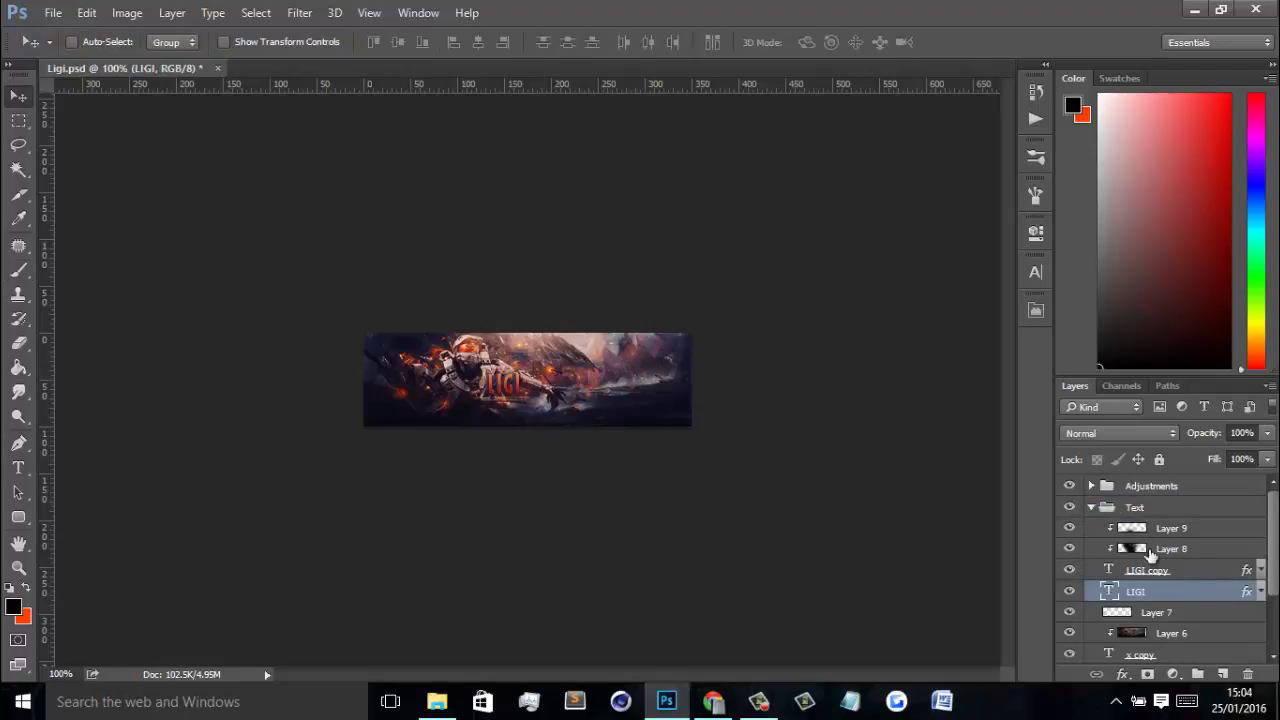
click(1091, 507)
click(1071, 508)
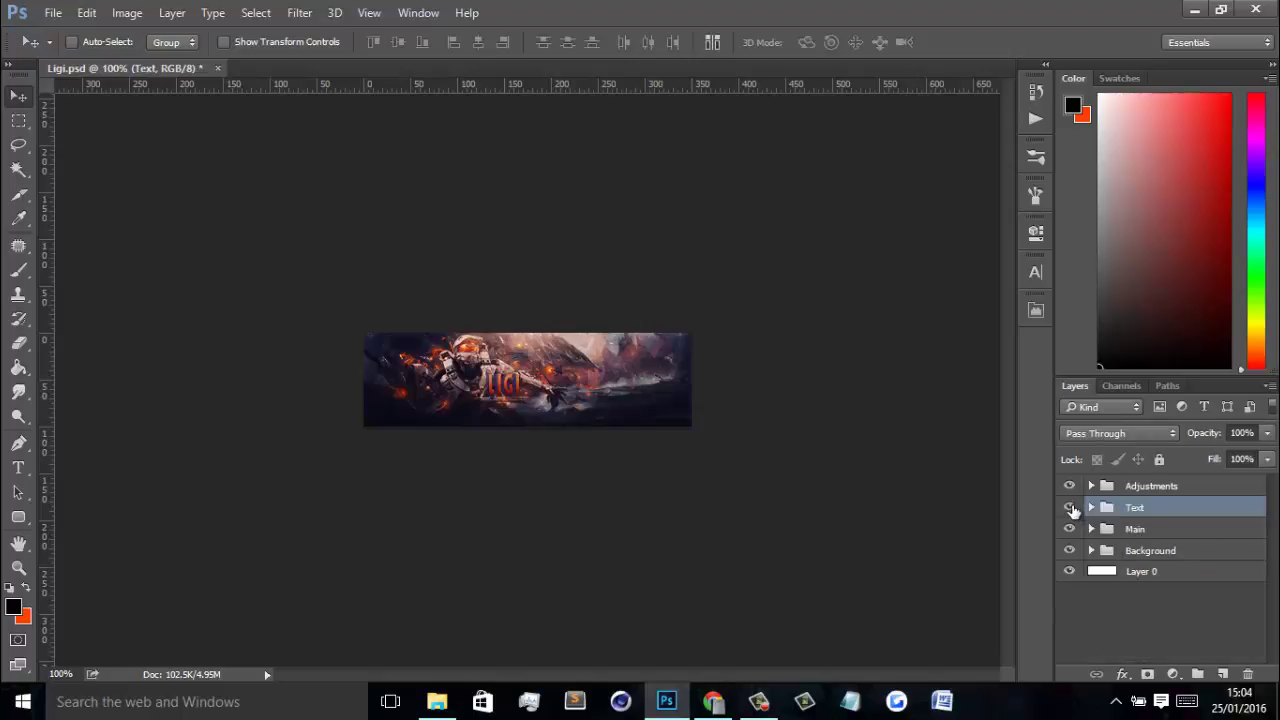
click(1071, 508)
click(1071, 508)
click(1071, 508)
click(1071, 508)
Step: Stamp all visible layers into a new layer above the Adjustments group and name it High Pass
click(1193, 487)
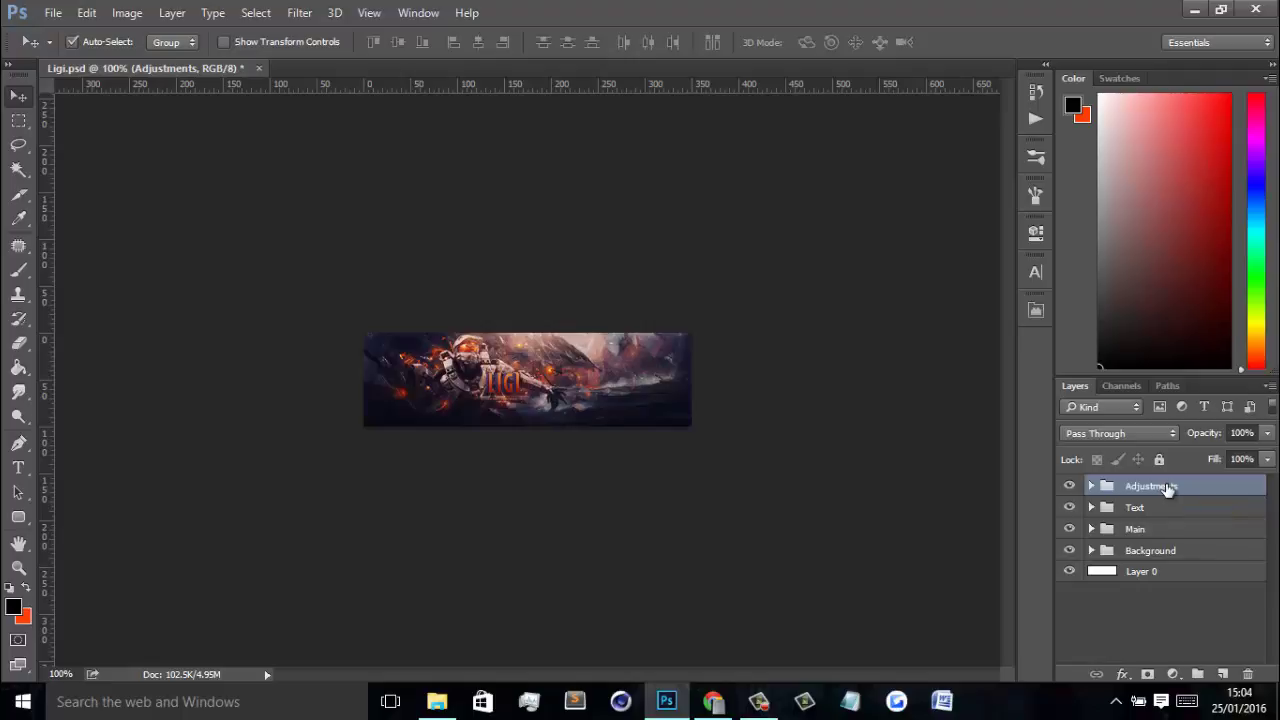
key(ctrl+alt+shift+e)
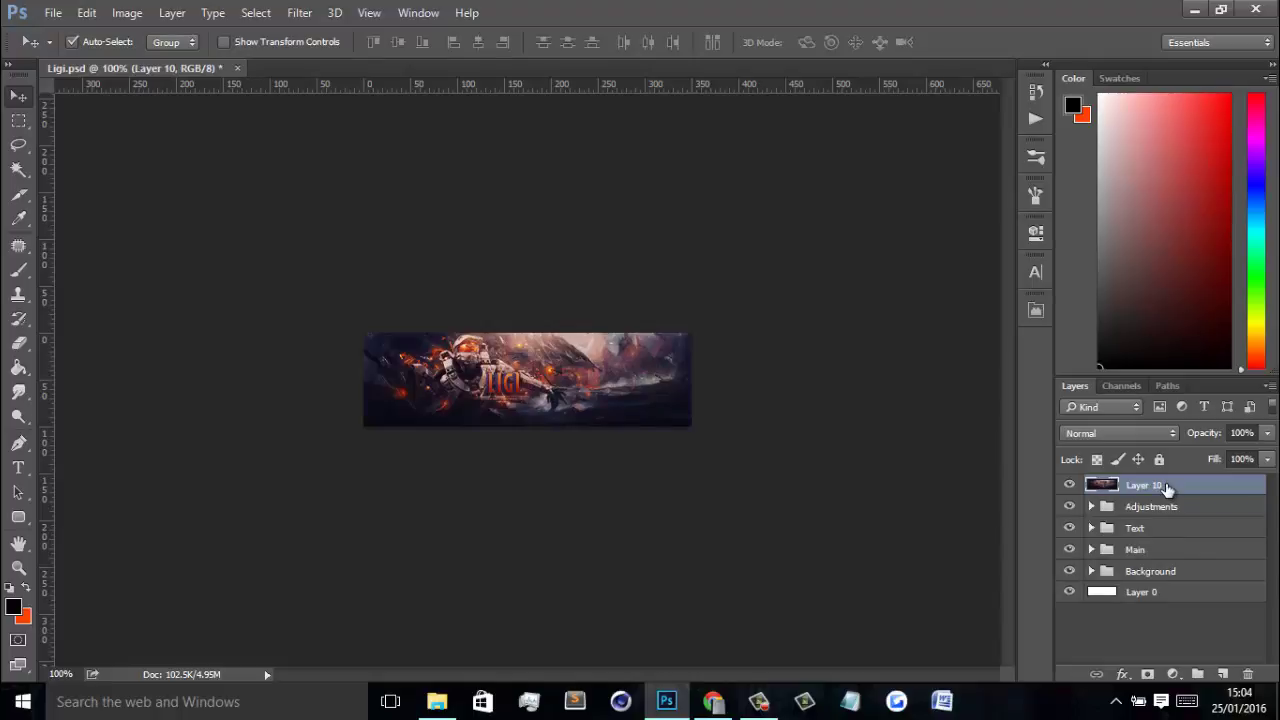
double_click(1145, 485)
text(High Pass)
key(Return)
Step: Apply the High Pass filter with a radius of 7.0 pixels to the High Pass layer
click(334, 12)
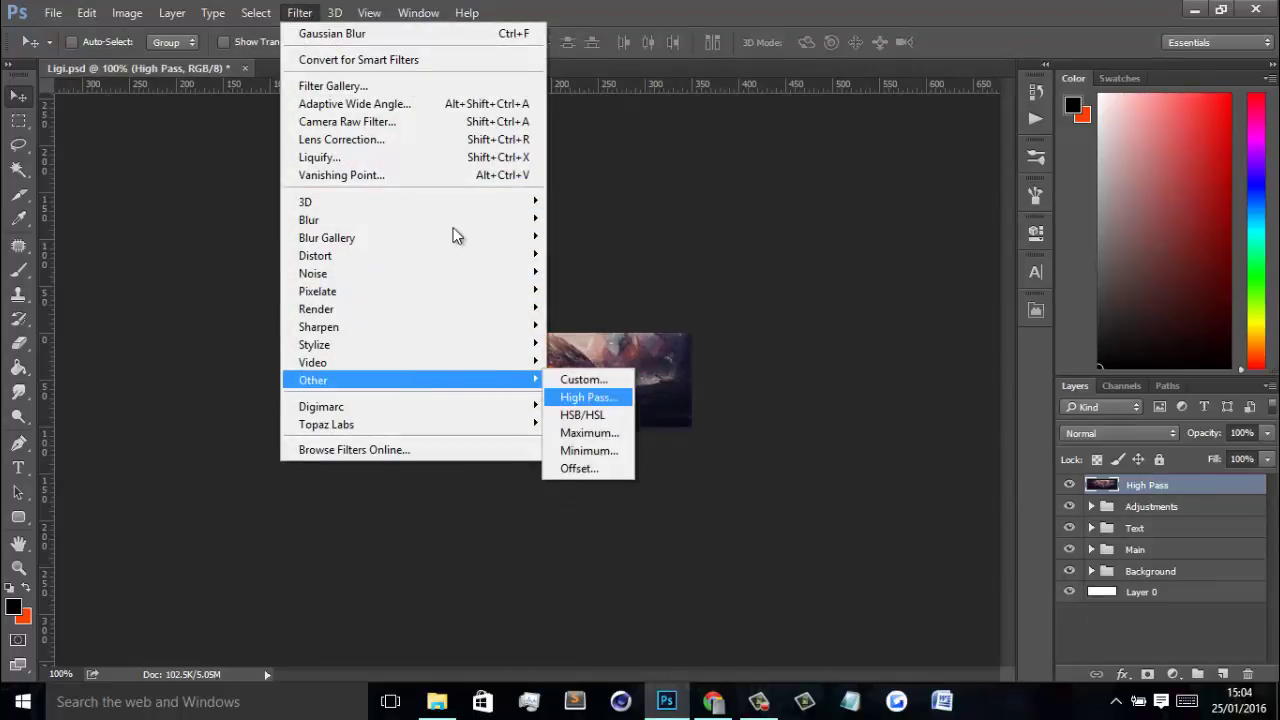
click(267, 8)
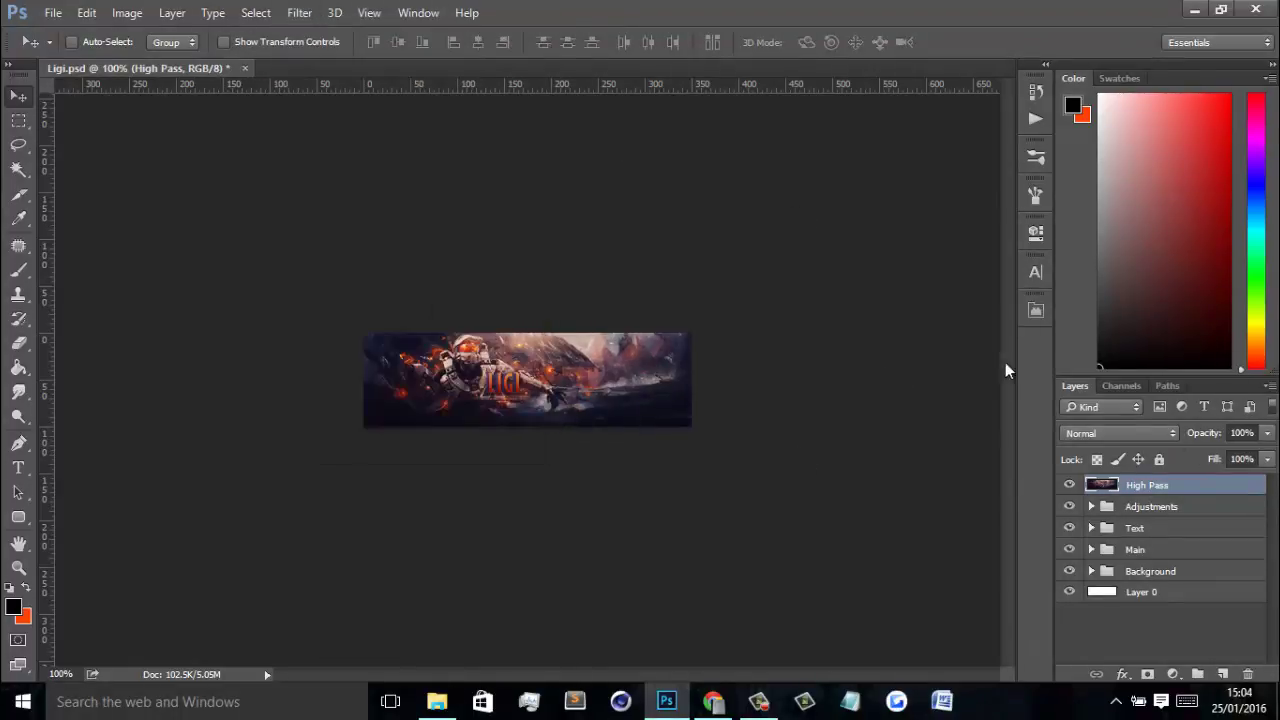
click(299, 12)
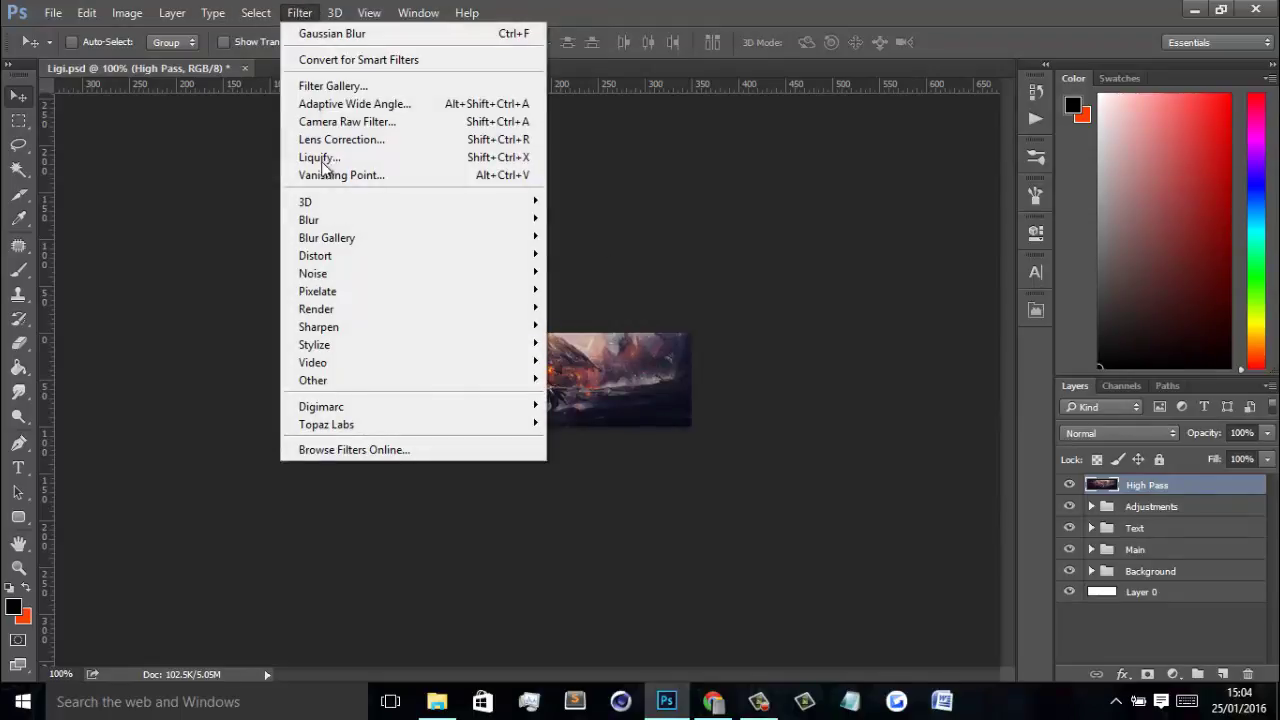
mouse_move(452, 393)
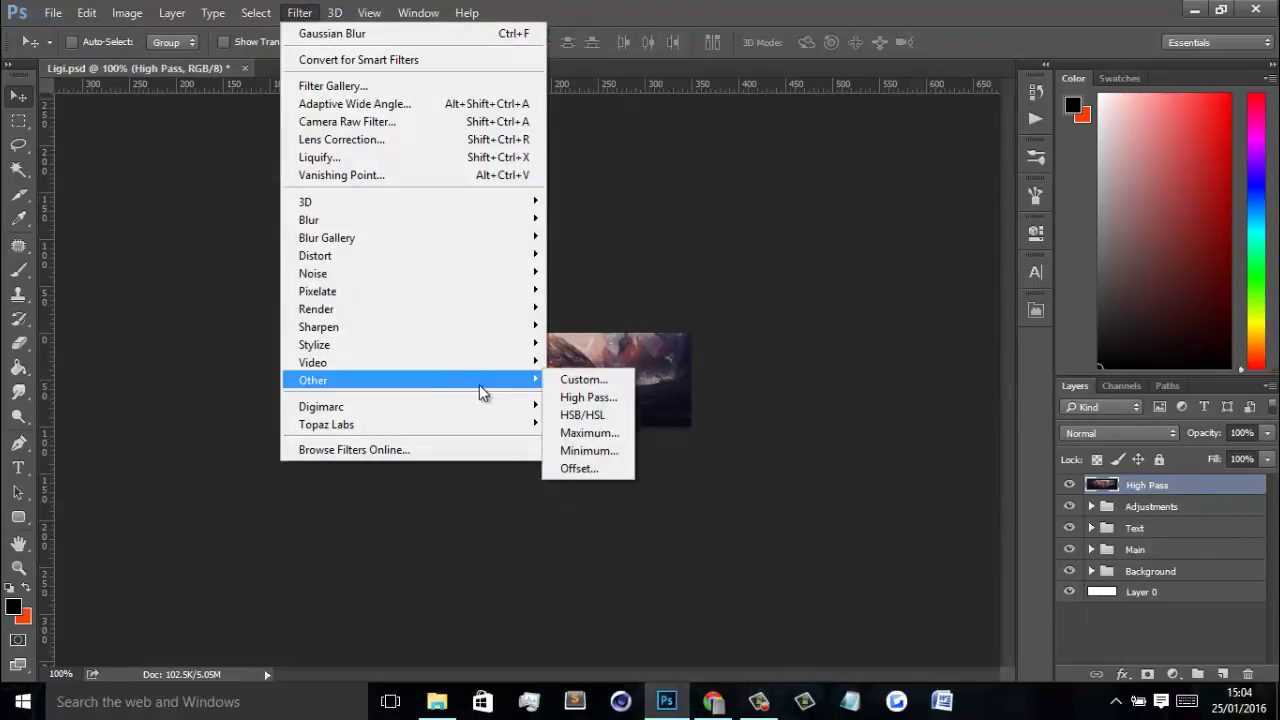
click(588, 397)
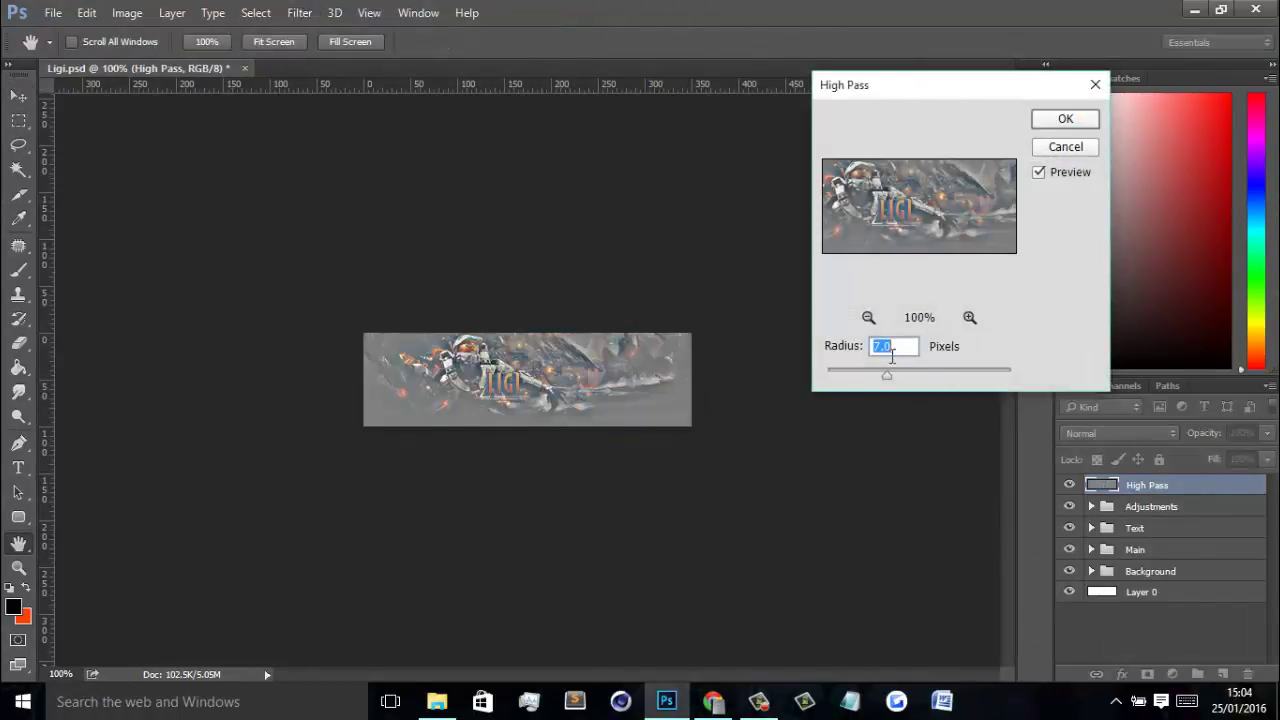
click(1065, 119)
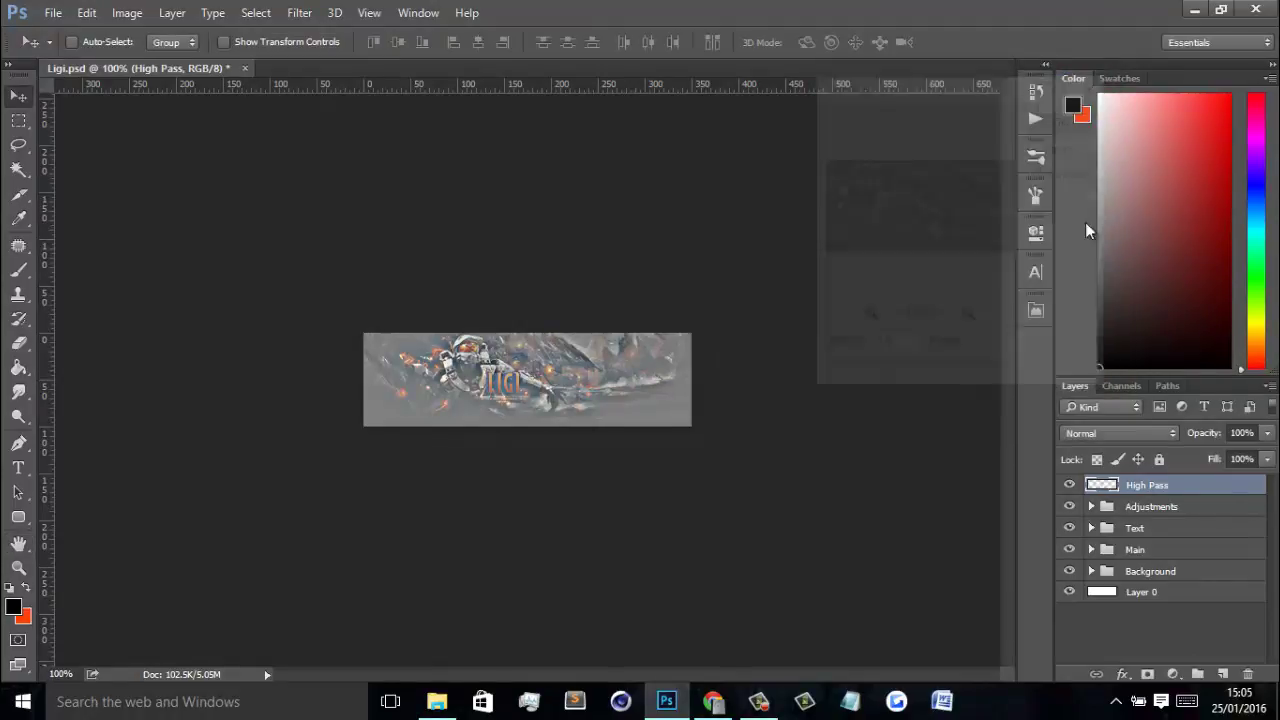
Step: Set the High Pass layer's blend mode to Soft Light and its opacity to 35%
click(1067, 431)
click(1067, 431)
click(1067, 431)
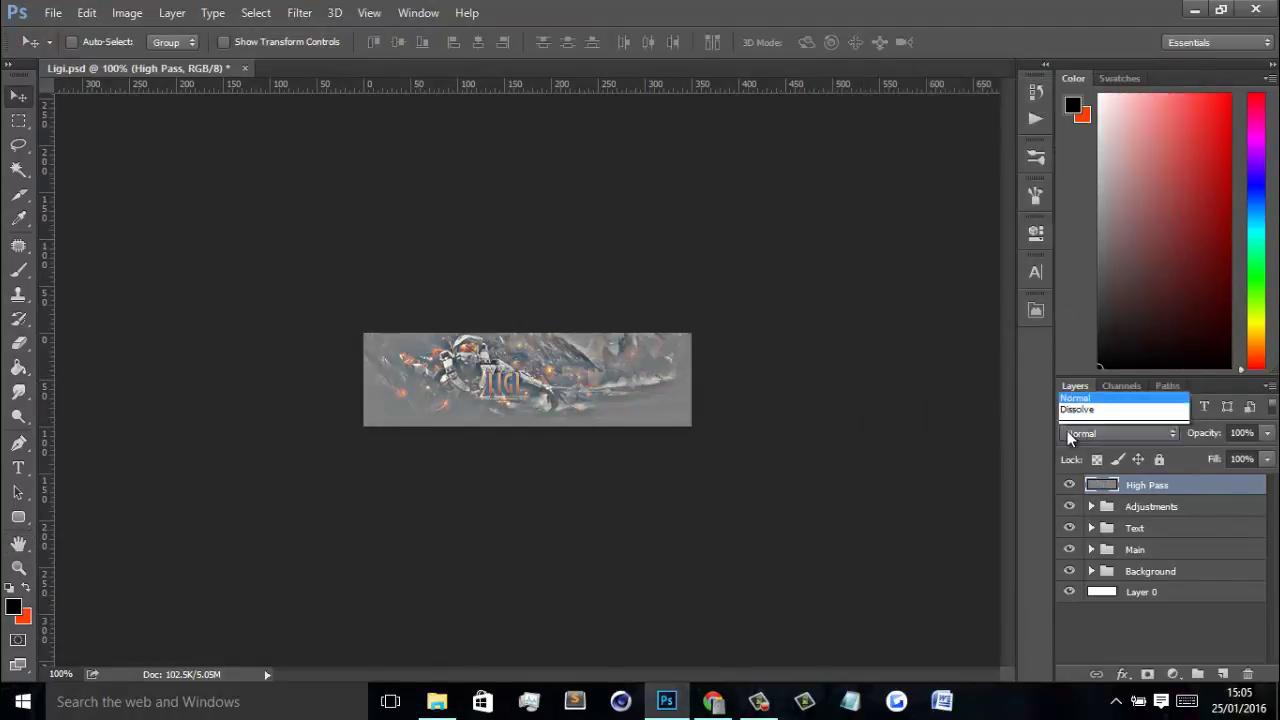
click(1128, 249)
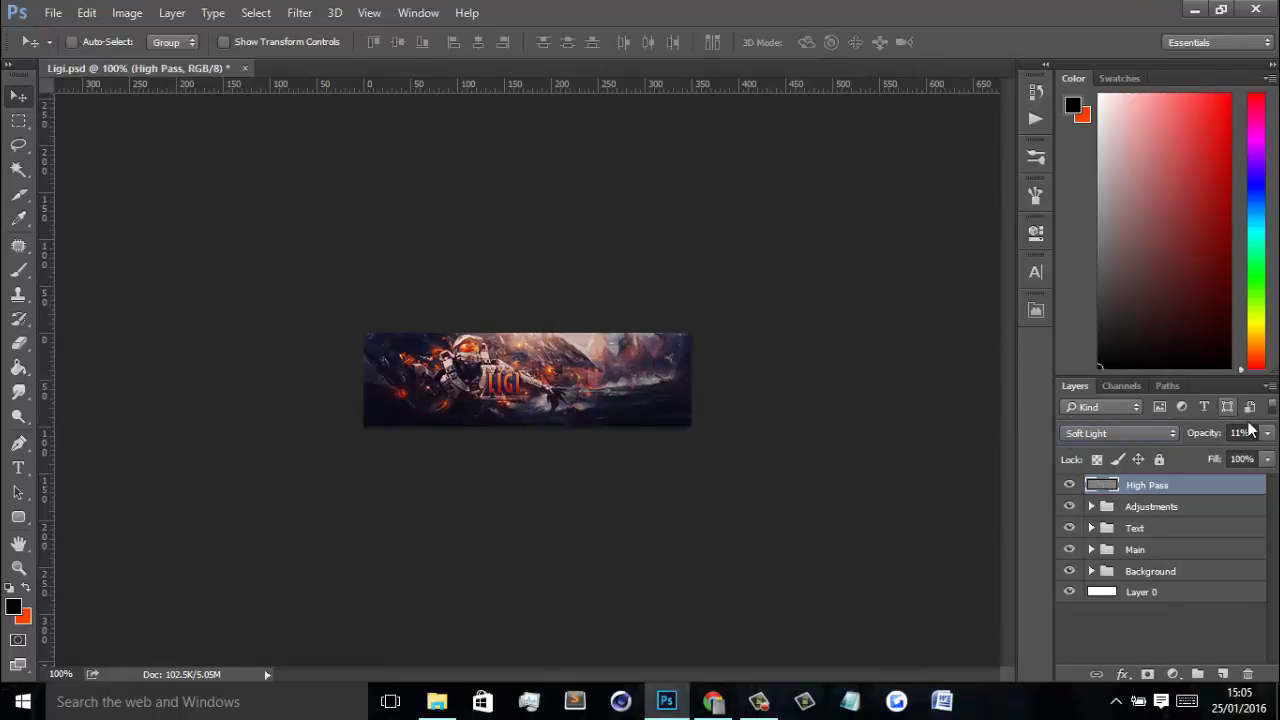
click(1240, 432)
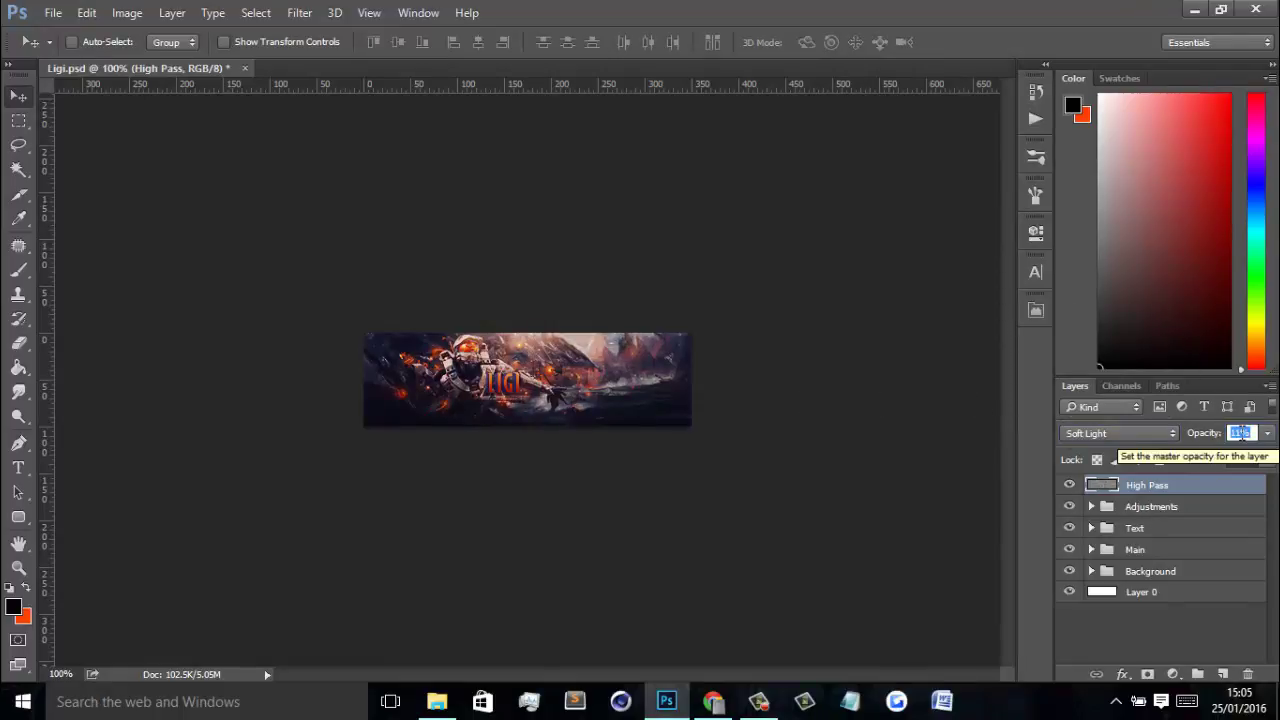
text(35)
key(Return)
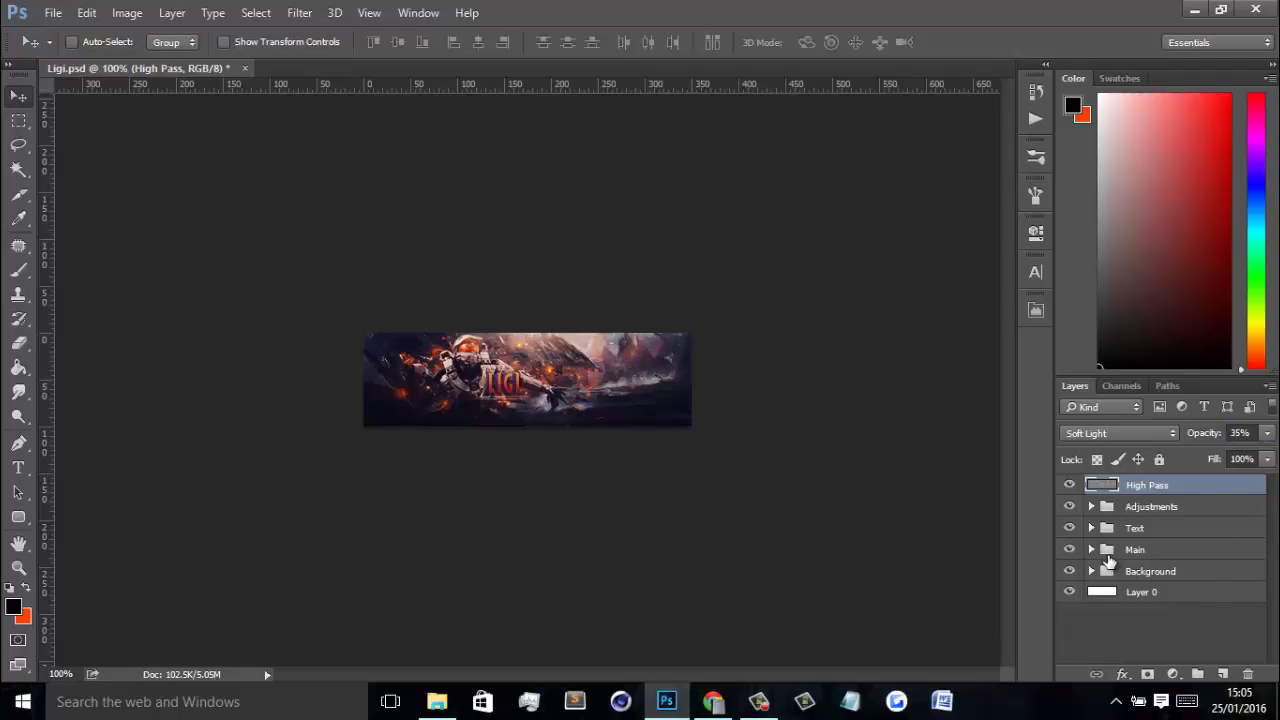
Step: Stamp all visible layers into a new layer above the High Pass layer and name it Sharpen
key(ctrl+alt+shift+e)
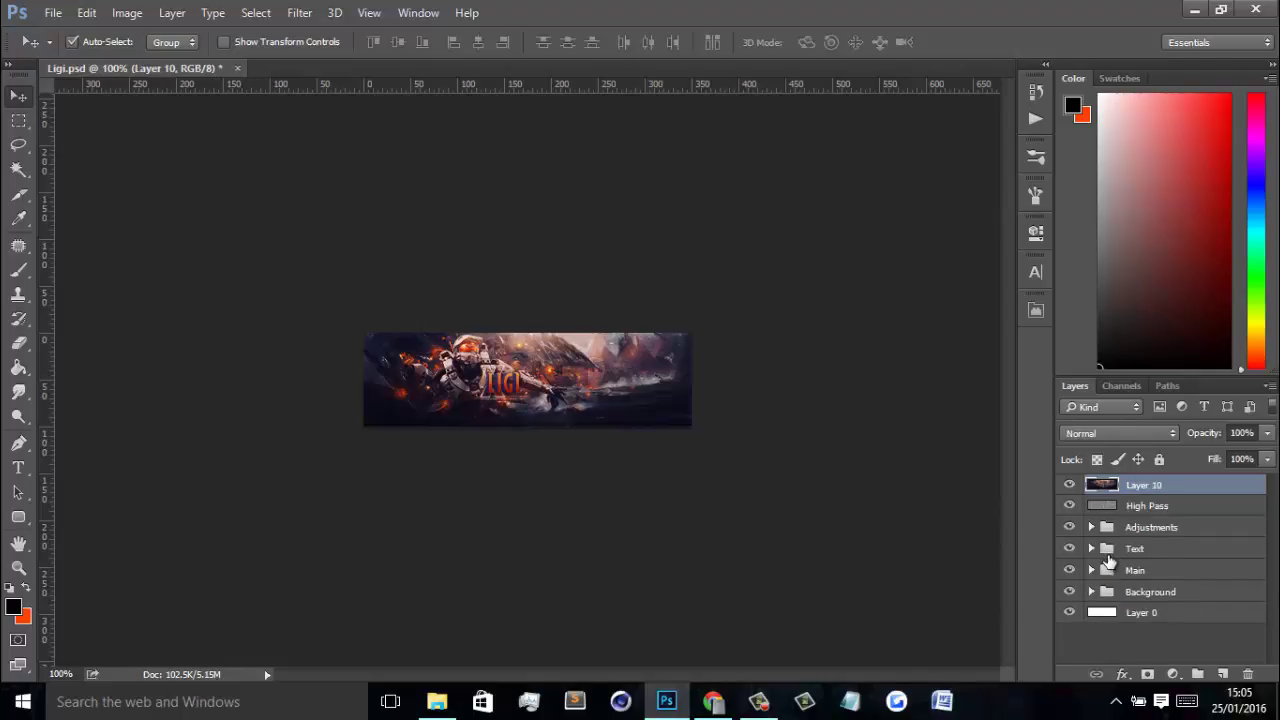
double_click(1140, 486)
text(Sharpen)
key(Return)
Step: Apply the Smart Sharpen filter to the Sharpen layer with an amount of 30%, keeping the other filter settings
click(297, 13)
click(297, 13)
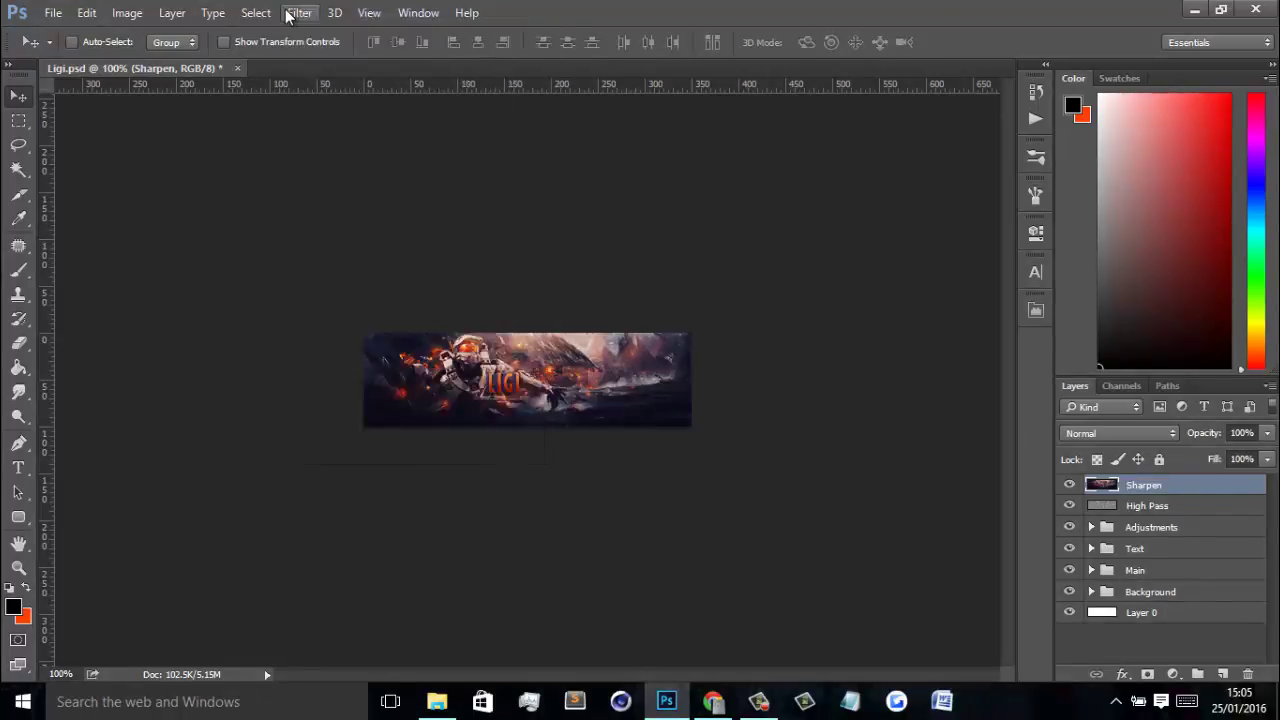
click(299, 13)
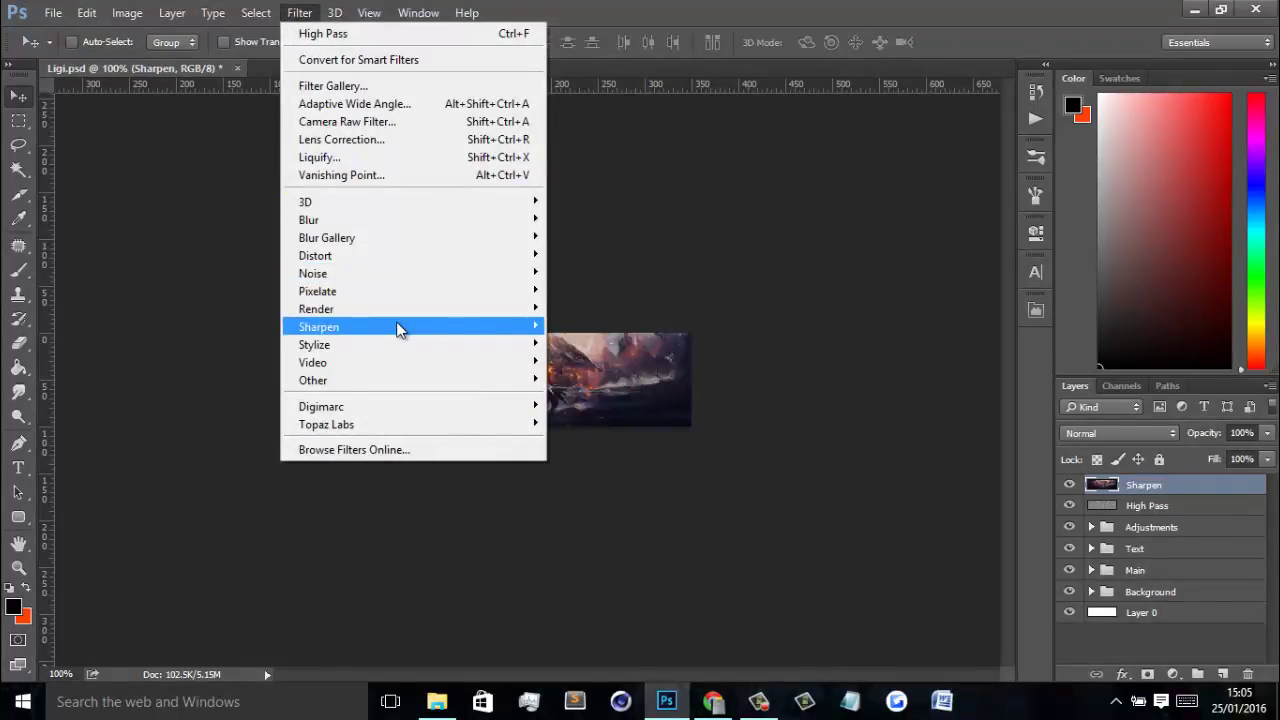
mouse_move(398, 328)
click(594, 399)
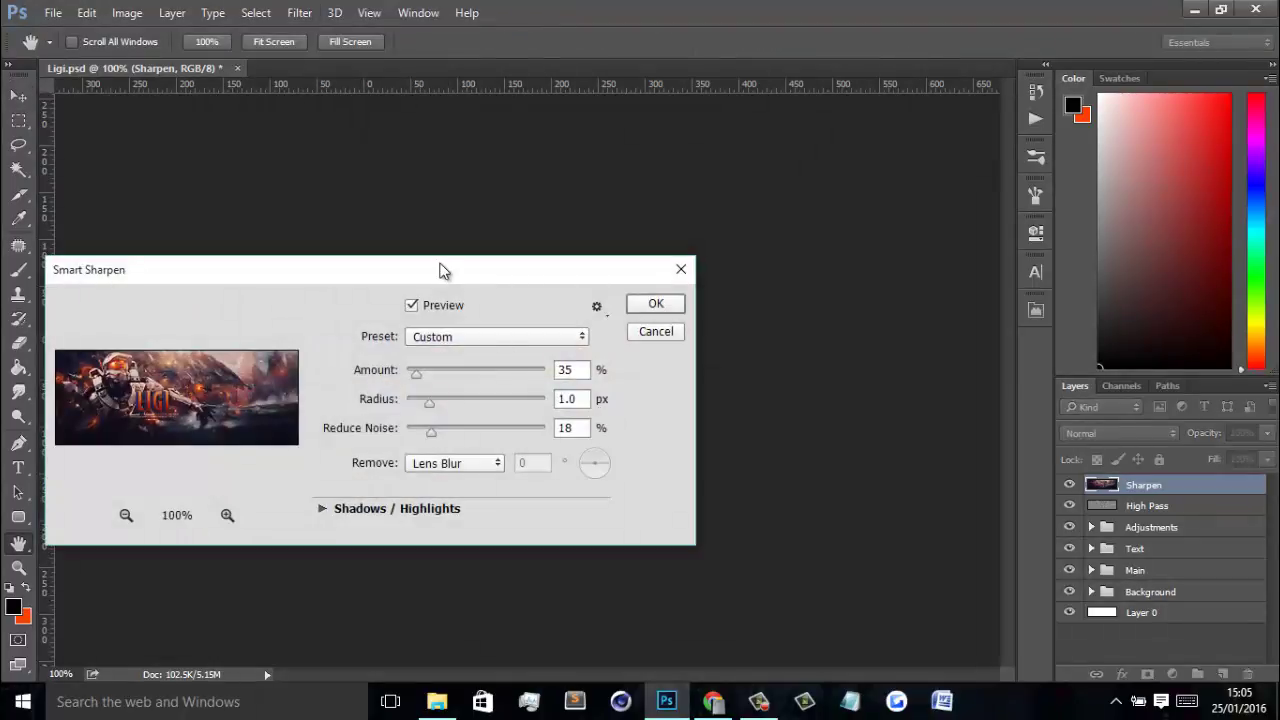
drag(443, 270, 514, 264)
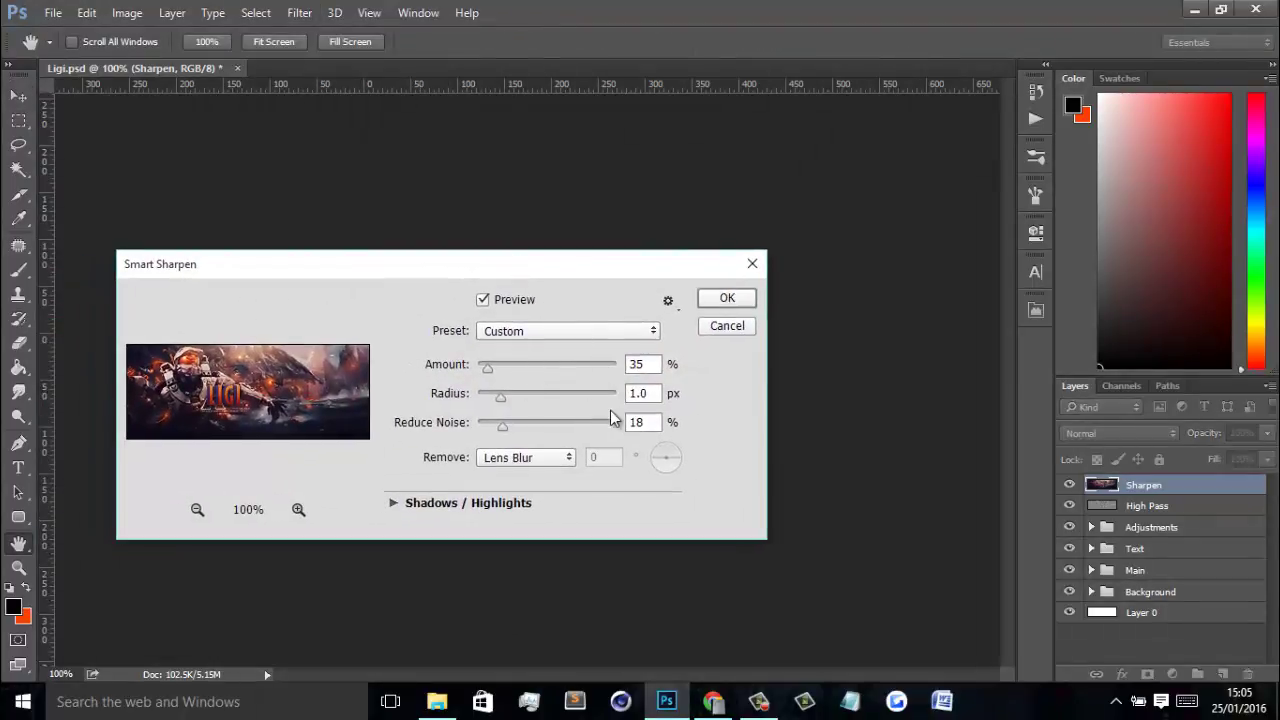
click(648, 366)
text(30)
click(724, 298)
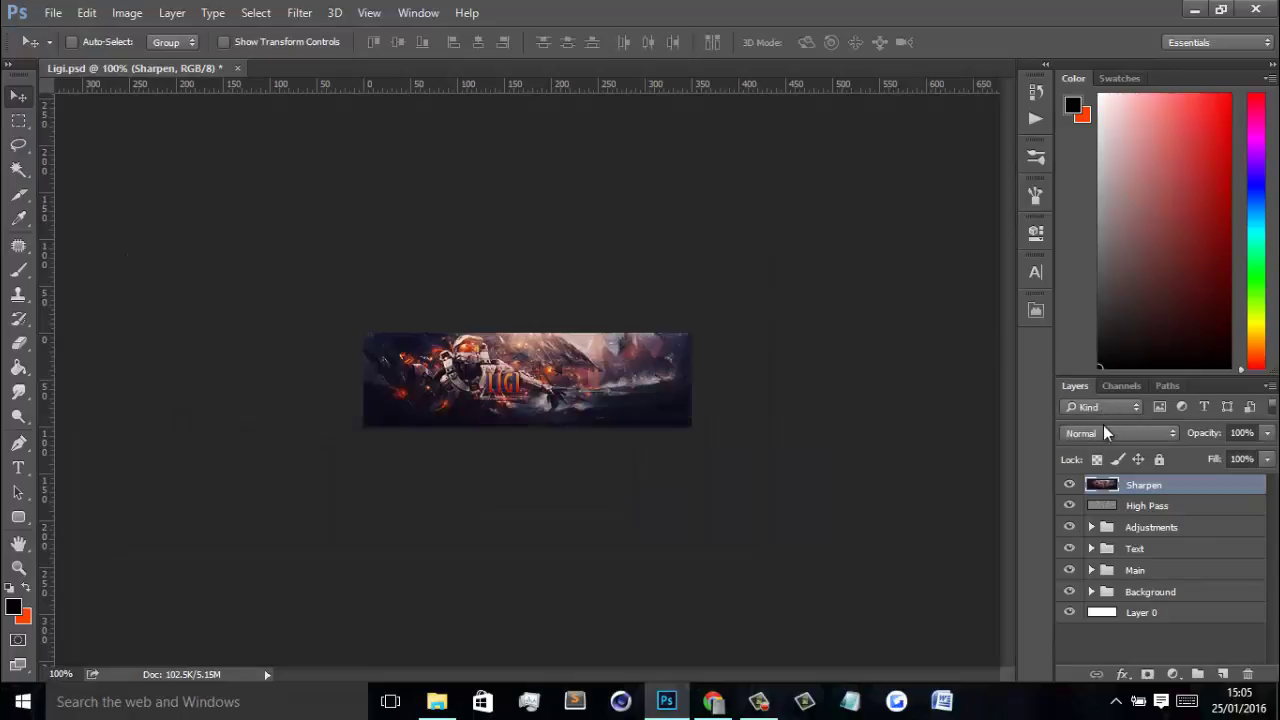
Step: Compare the banner with and without the Sharpen layer and set that layer's opacity to 90%
click(1069, 486)
click(1069, 486)
click(1249, 432)
text(90)
key(Return)
Step: Stamp all visible layers into a new layer above the Sharpen layer and name it Lighting
key(ctrl+shift+alt+e)
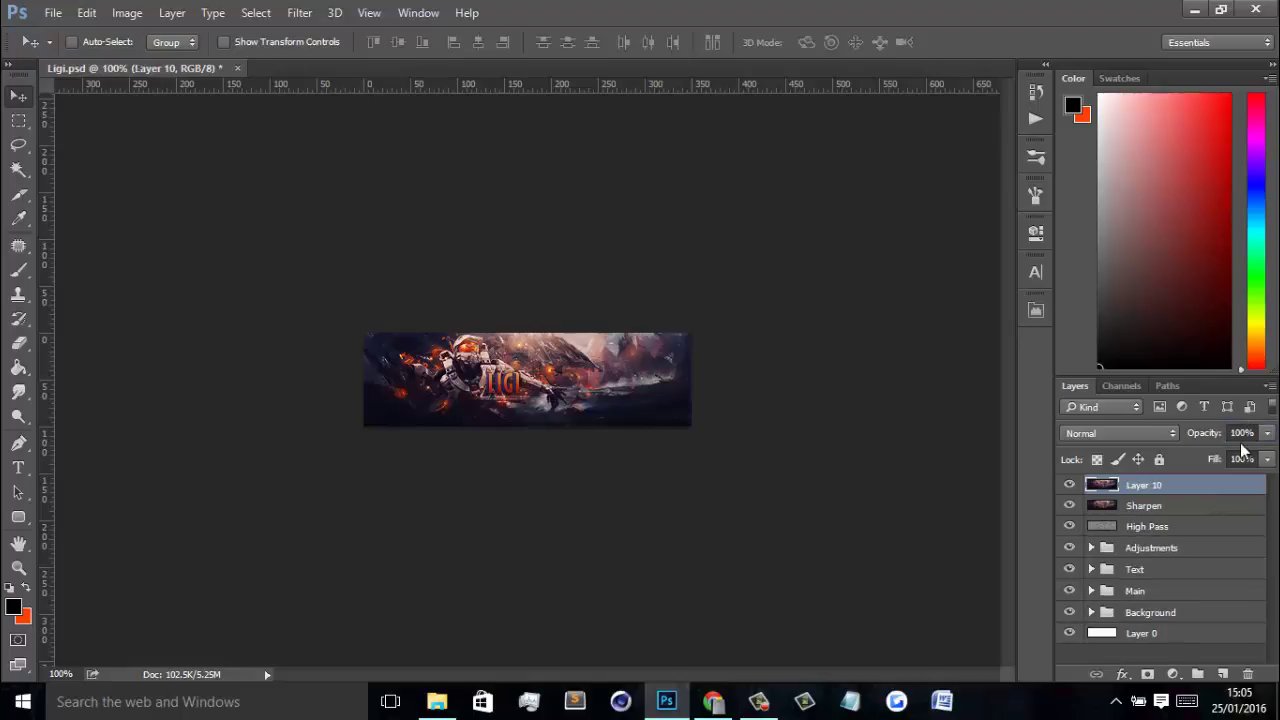
double_click(1148, 485)
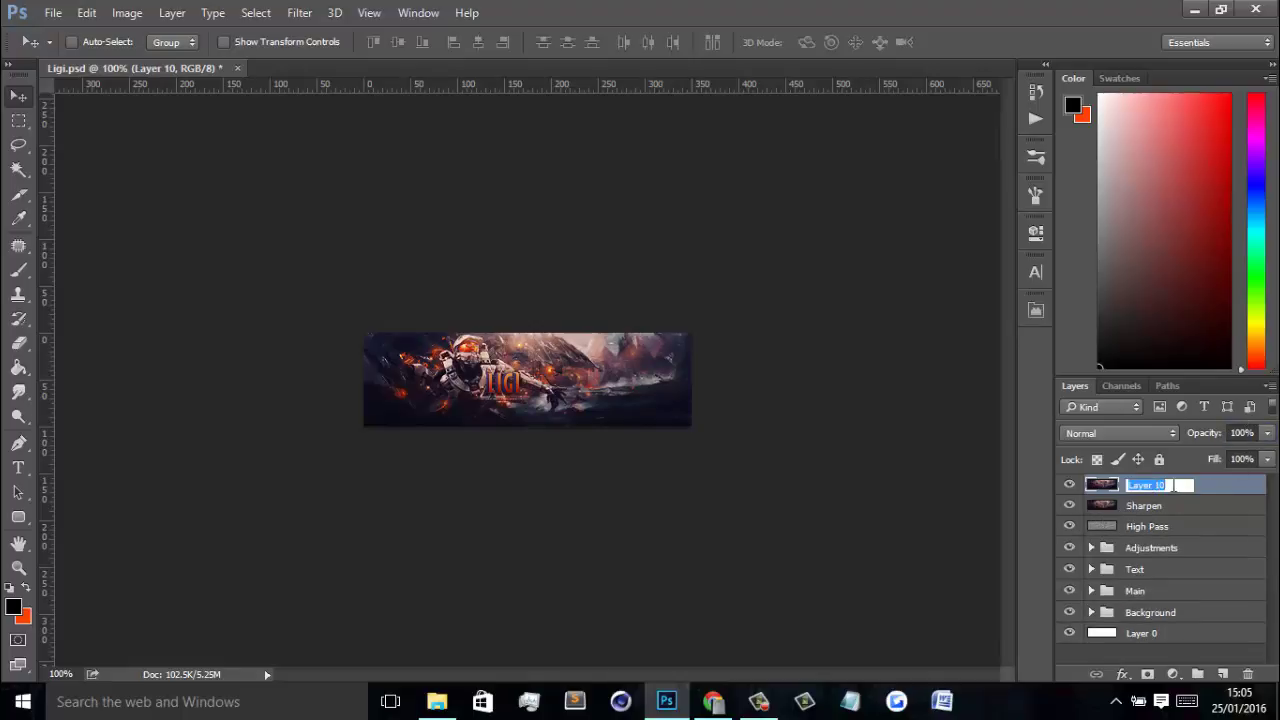
text(Lighting)
key(Return)
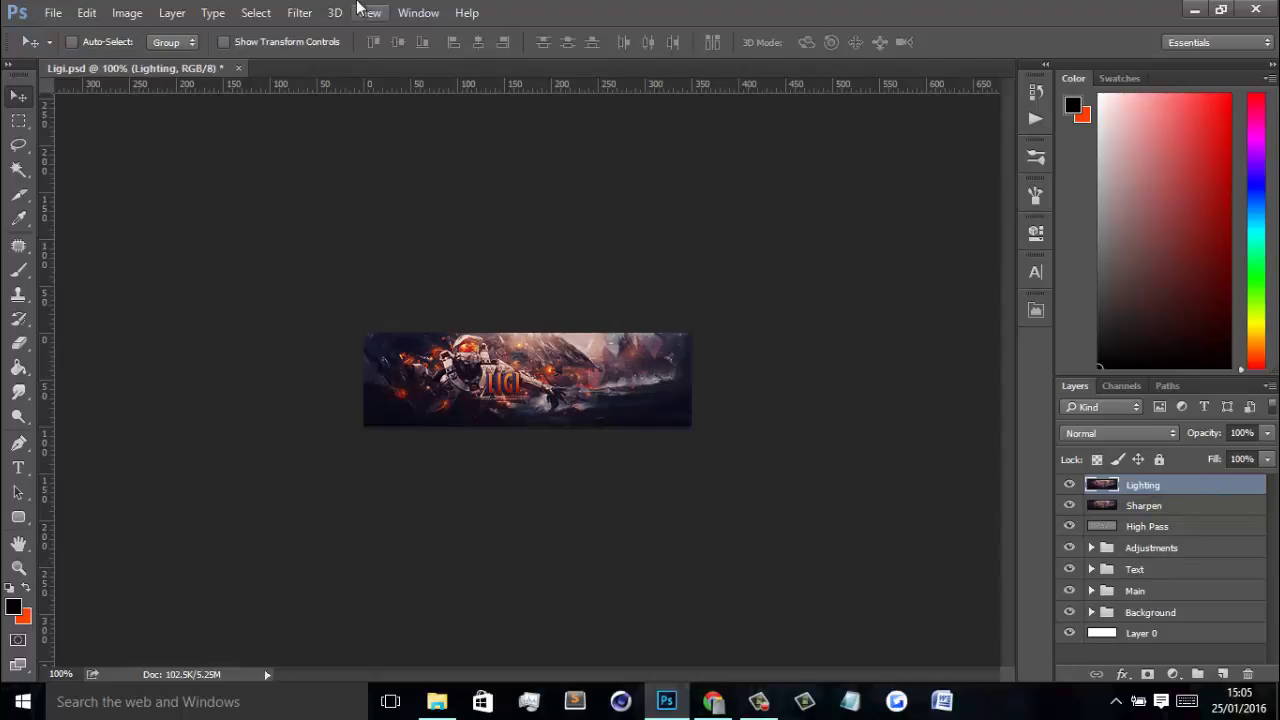
Step: Apply Lighting Effects to the Lighting layer, using a large round spot light centred on the middle of the banner's upper edge
click(300, 12)
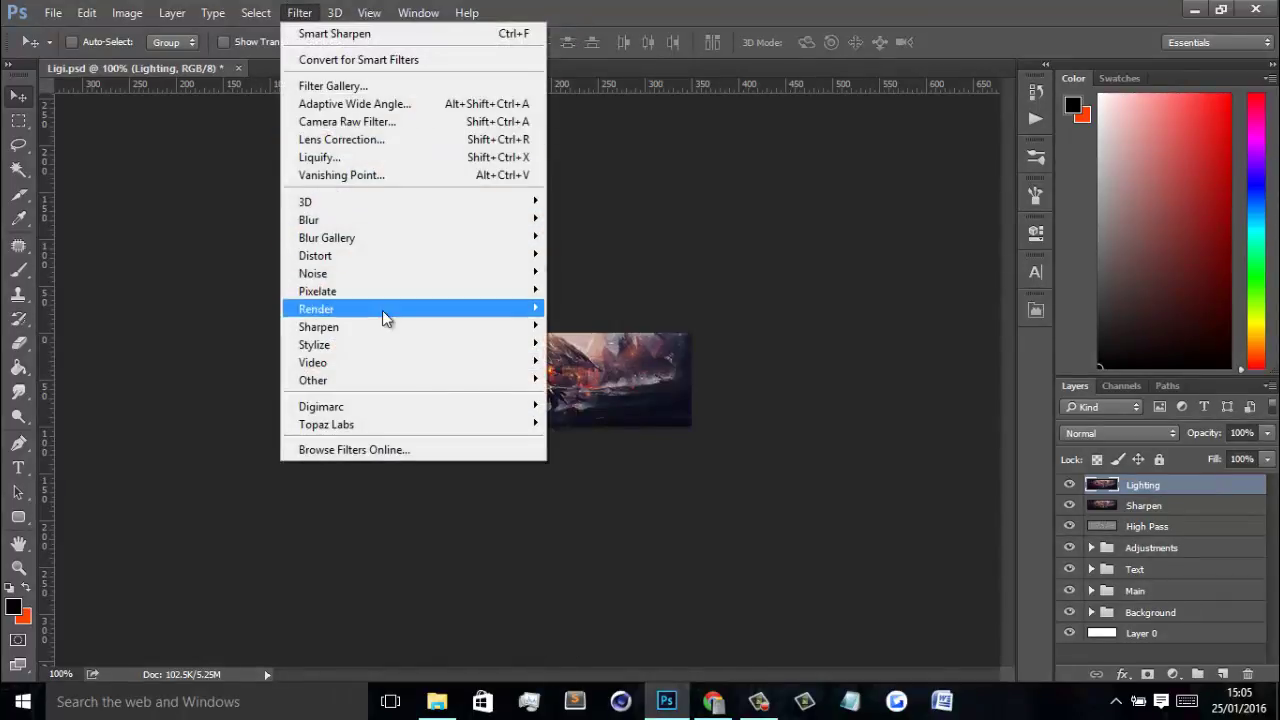
mouse_move(382, 310)
click(630, 441)
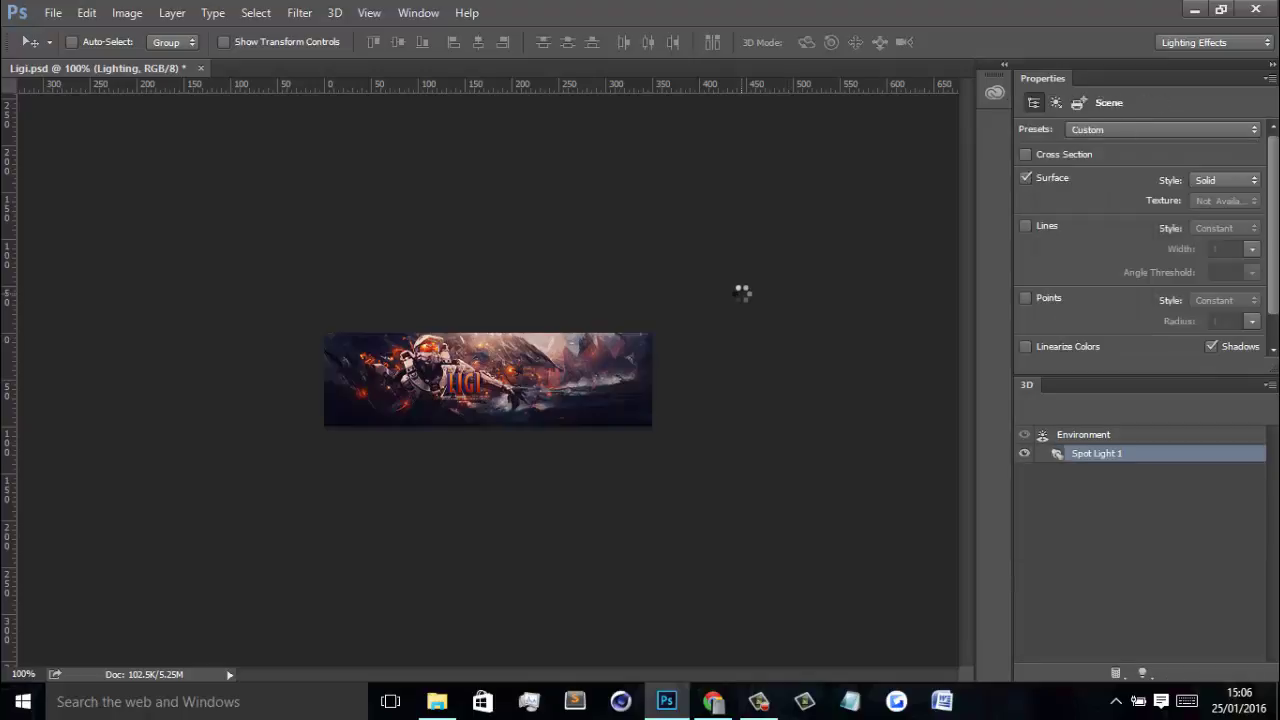
drag(541, 355, 533, 345)
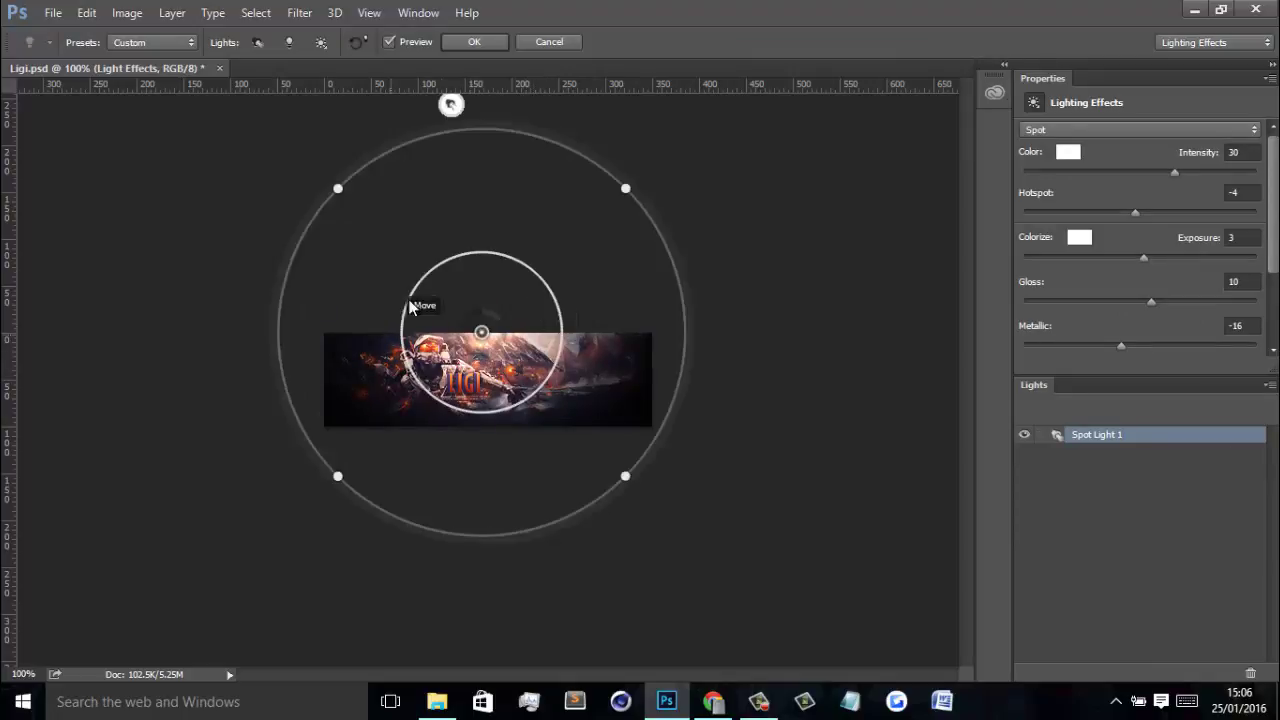
drag(626, 190, 303, 443)
mouse_move(506, 320)
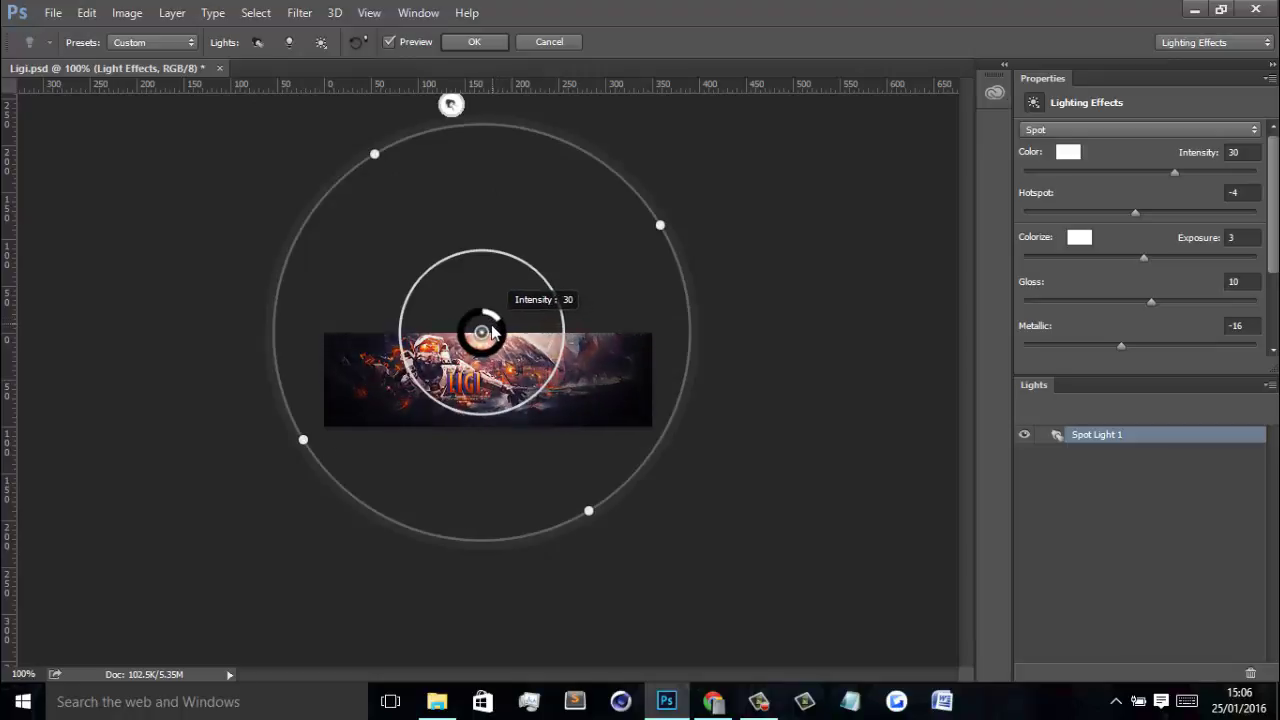
click(474, 42)
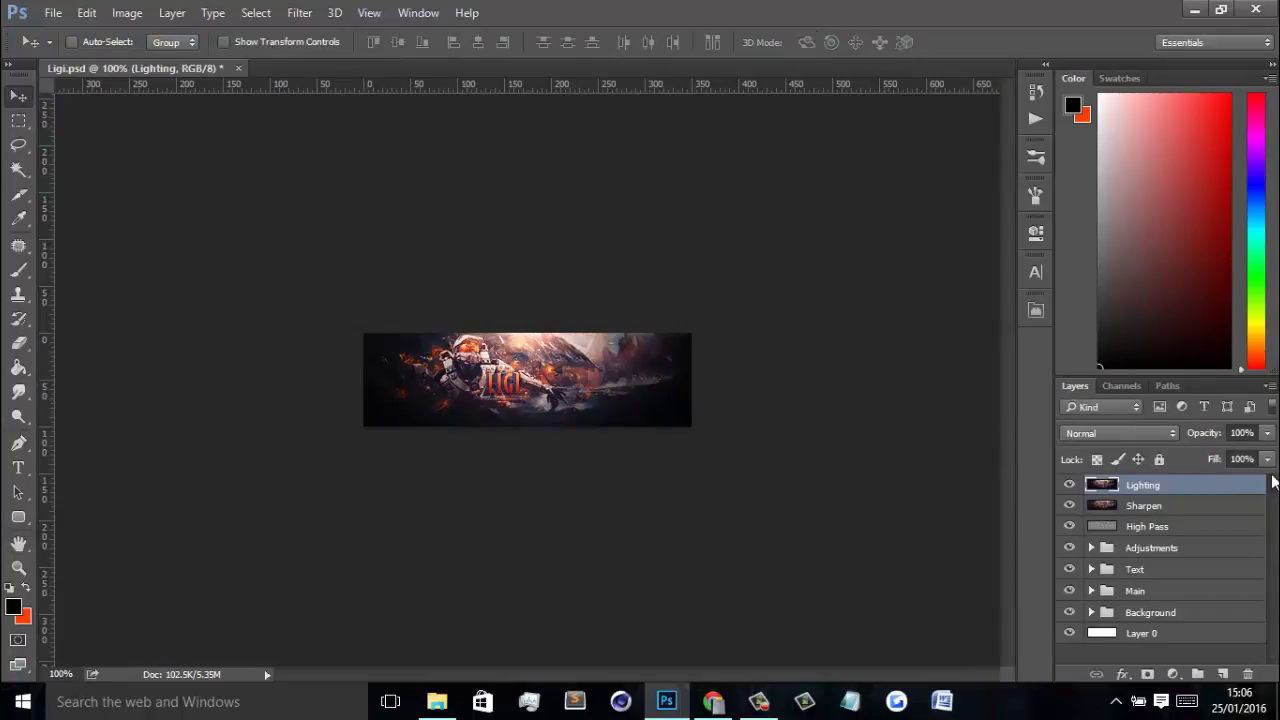
Step: Reduce the Lighting layer's opacity to 25% and compare the banner with and without the layer
drag(1206, 438, 669, 428)
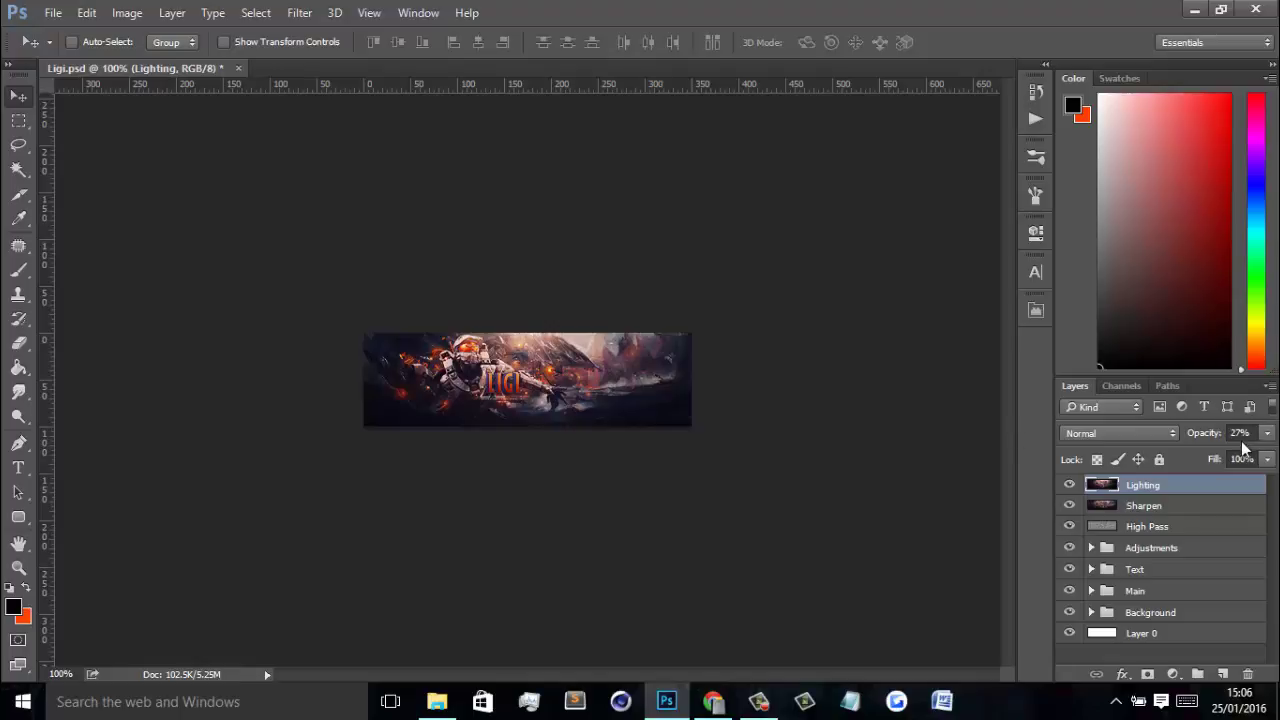
text(25)
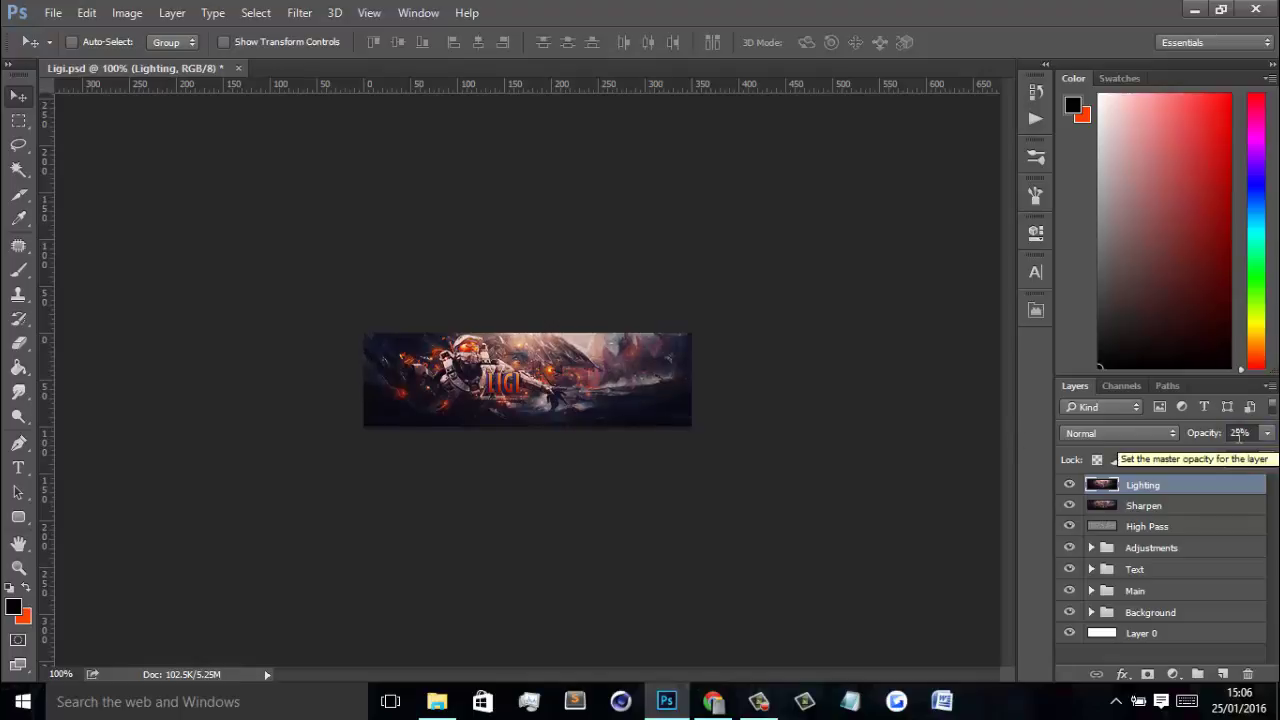
key(Return)
click(1070, 489)
click(1070, 489)
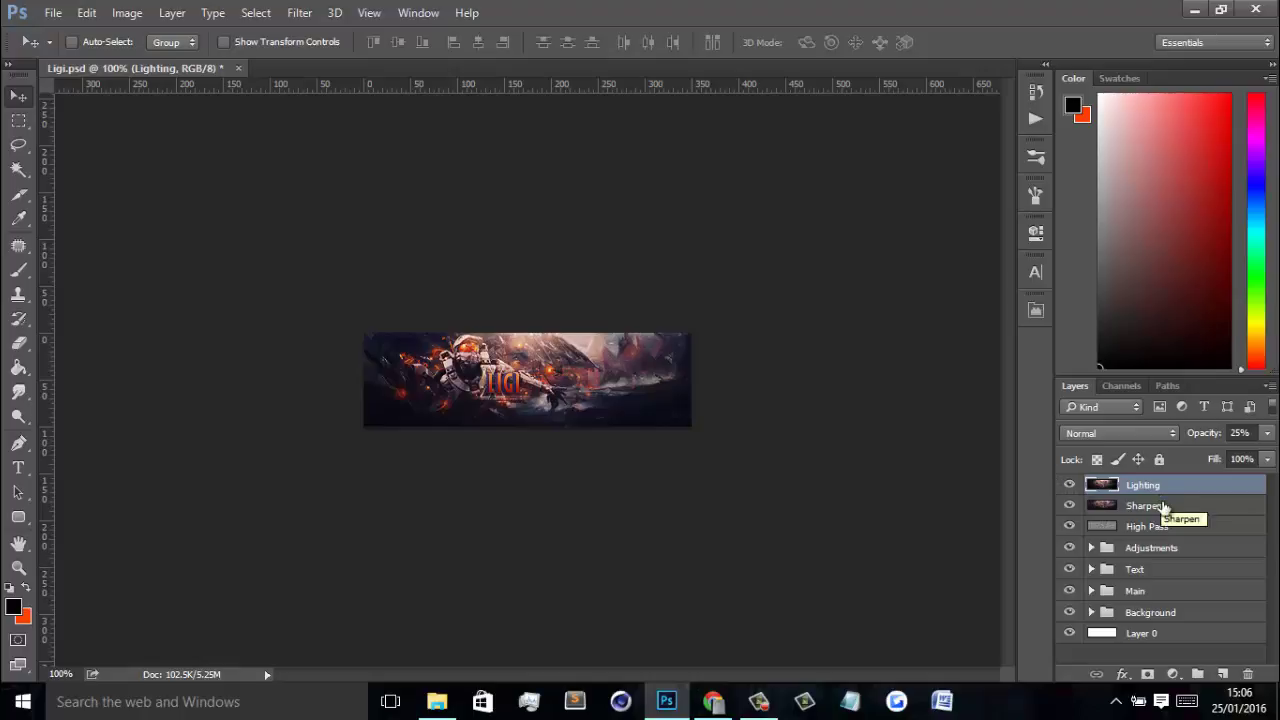
Step: Draw a black rectangle of about 386 × 66 px overlapping the banner's lower edge and extending past both sides
click(28, 516)
right_click(28, 516)
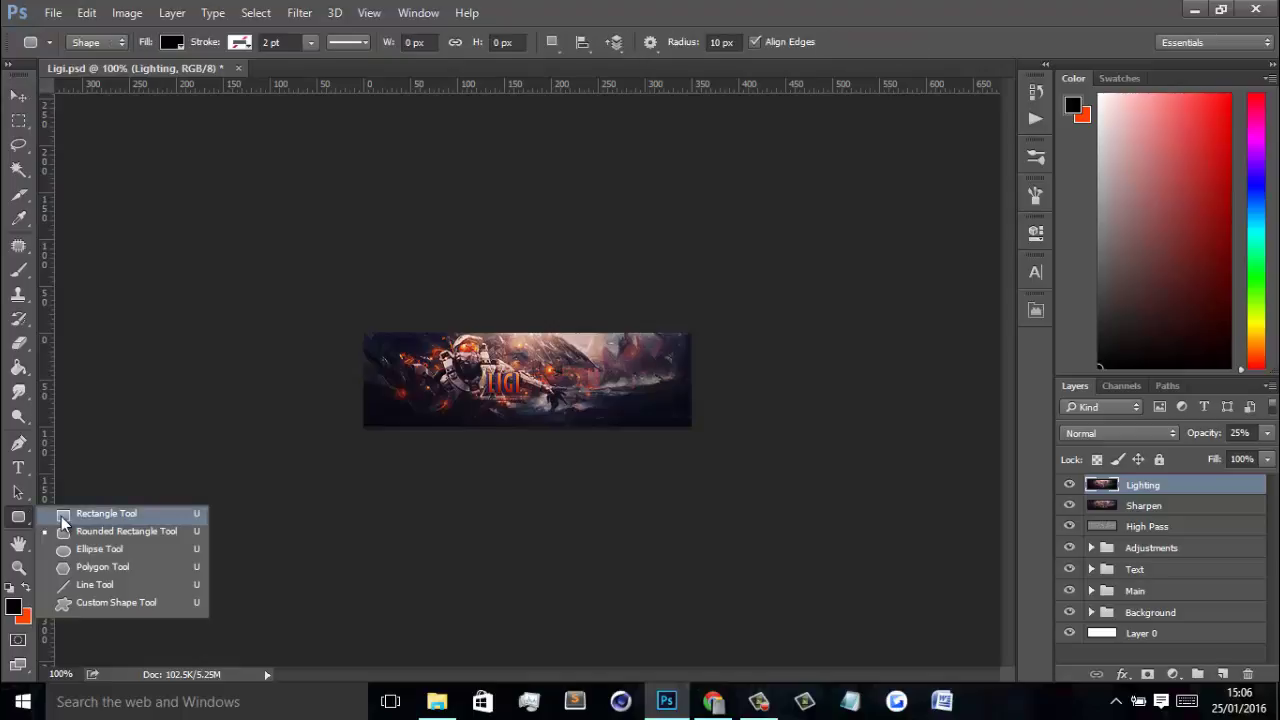
click(100, 516)
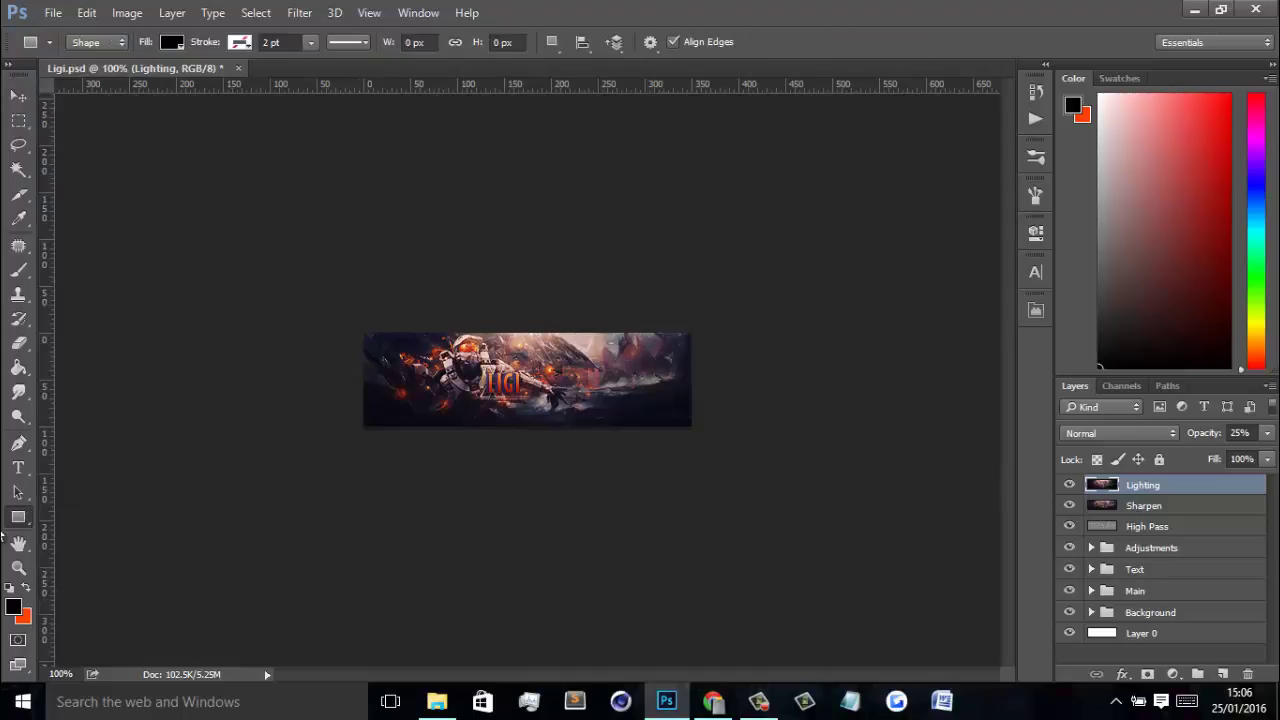
right_click(24, 522)
click(48, 517)
drag(351, 424, 736, 490)
Step: Nudge the black rectangle down to Y 98 px so only a thin strip covers the banner's lower edge
key(v)
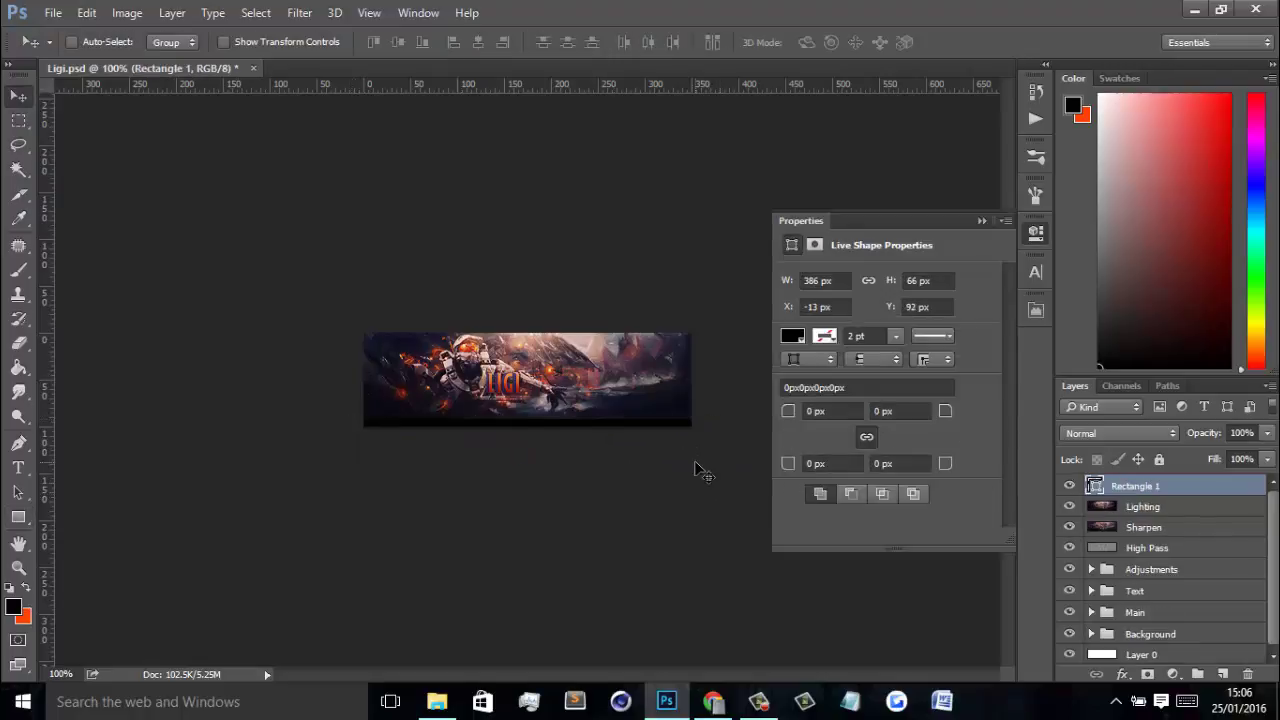
key(Down)
key(Down)
key(Down)
key(Down)
key(Down)
key(Down)
key(Down)
key(Down)
key(Up)
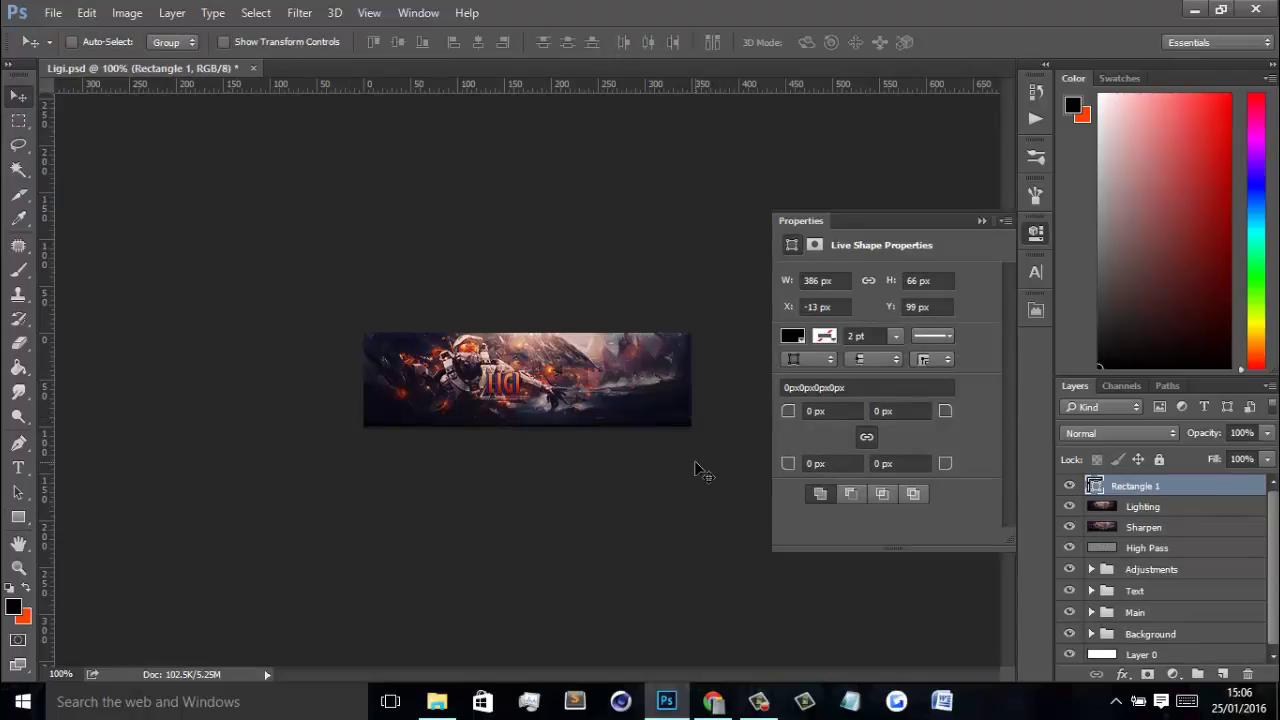
Step: Duplicate the black rectangle and place the copy at Y -64 px as a matching thin strip along the banner's upper edge
key(ctrl+j)
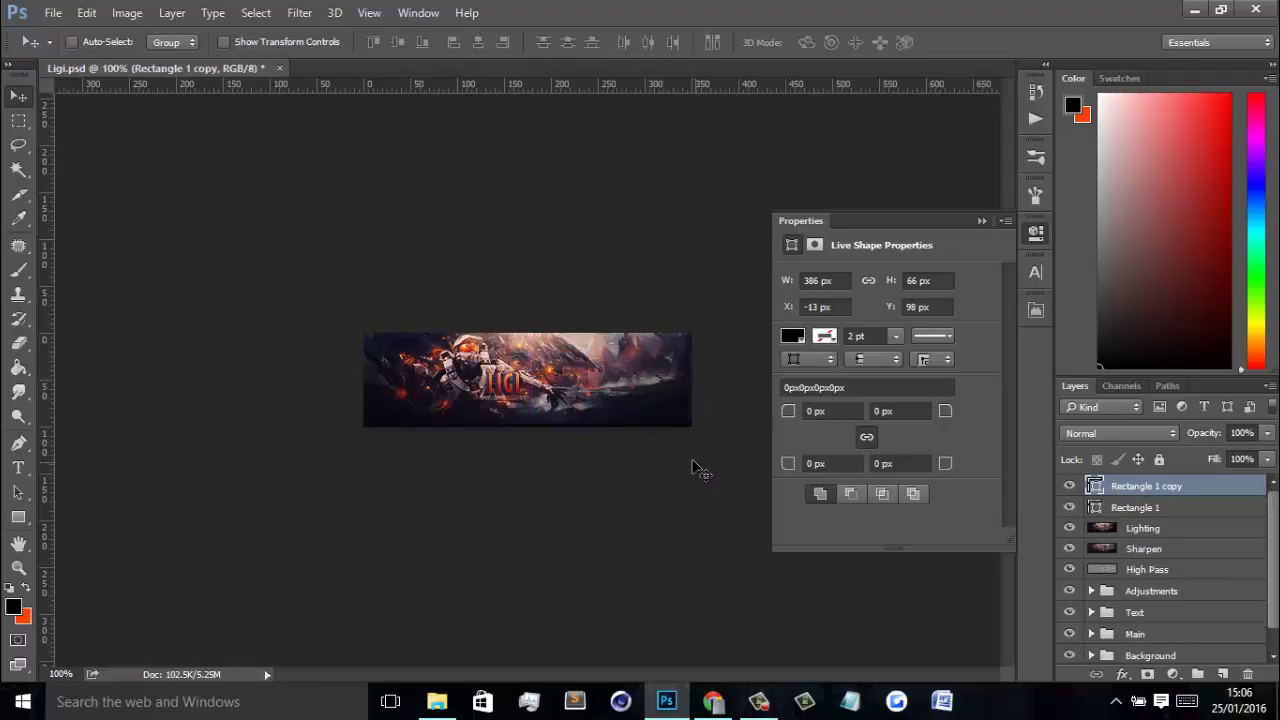
drag(645, 455, 657, 290)
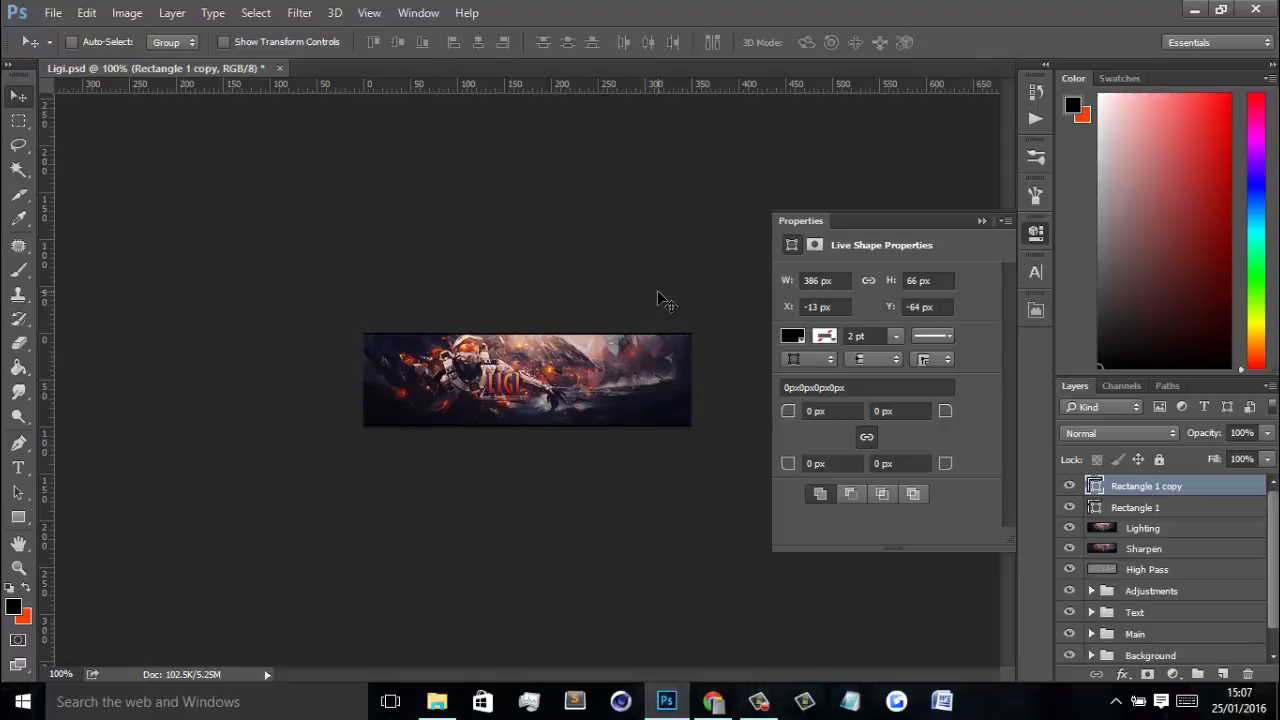
key(Up)
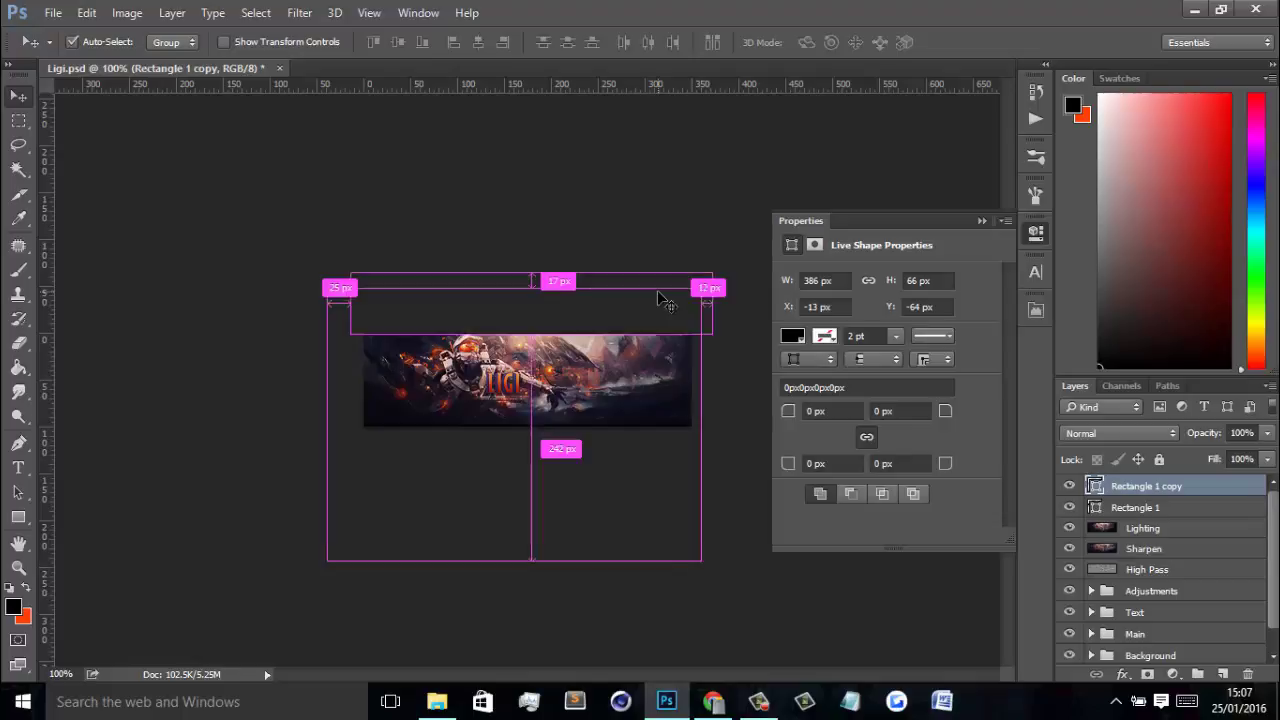
key(ctrl+plus)
key(ctrl+plus)
key(Up)
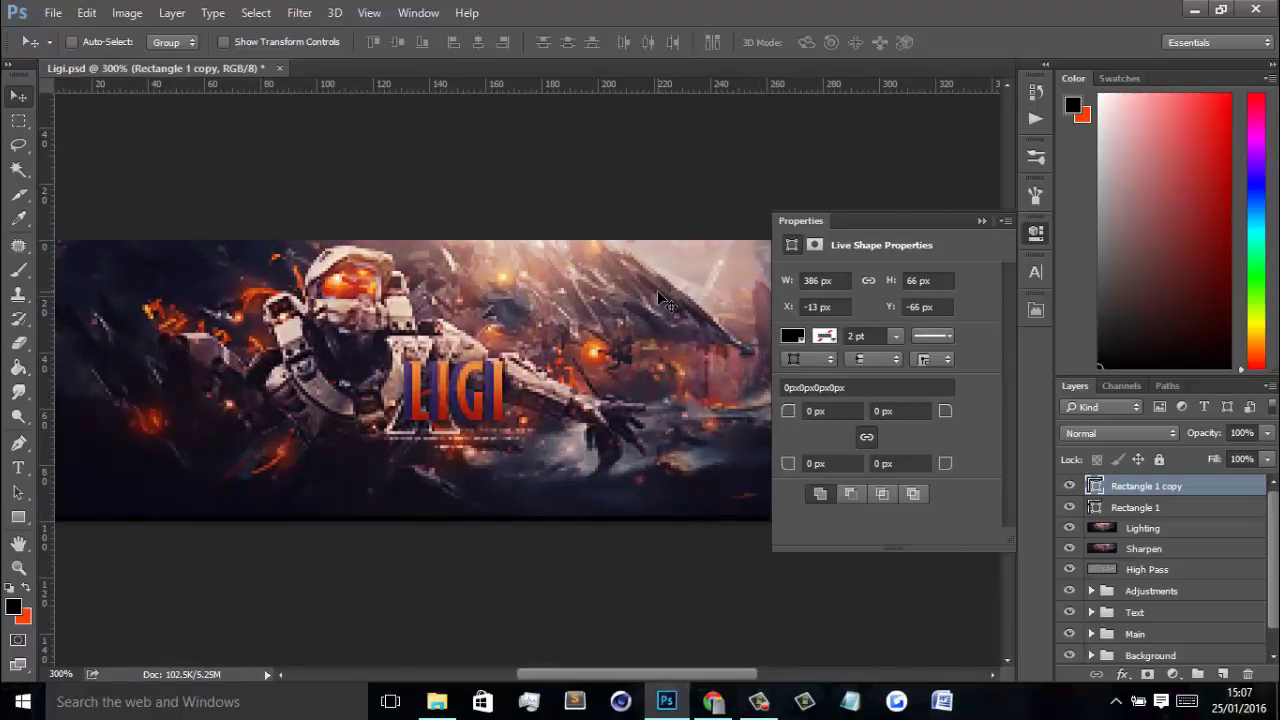
key(Down)
key(Down)
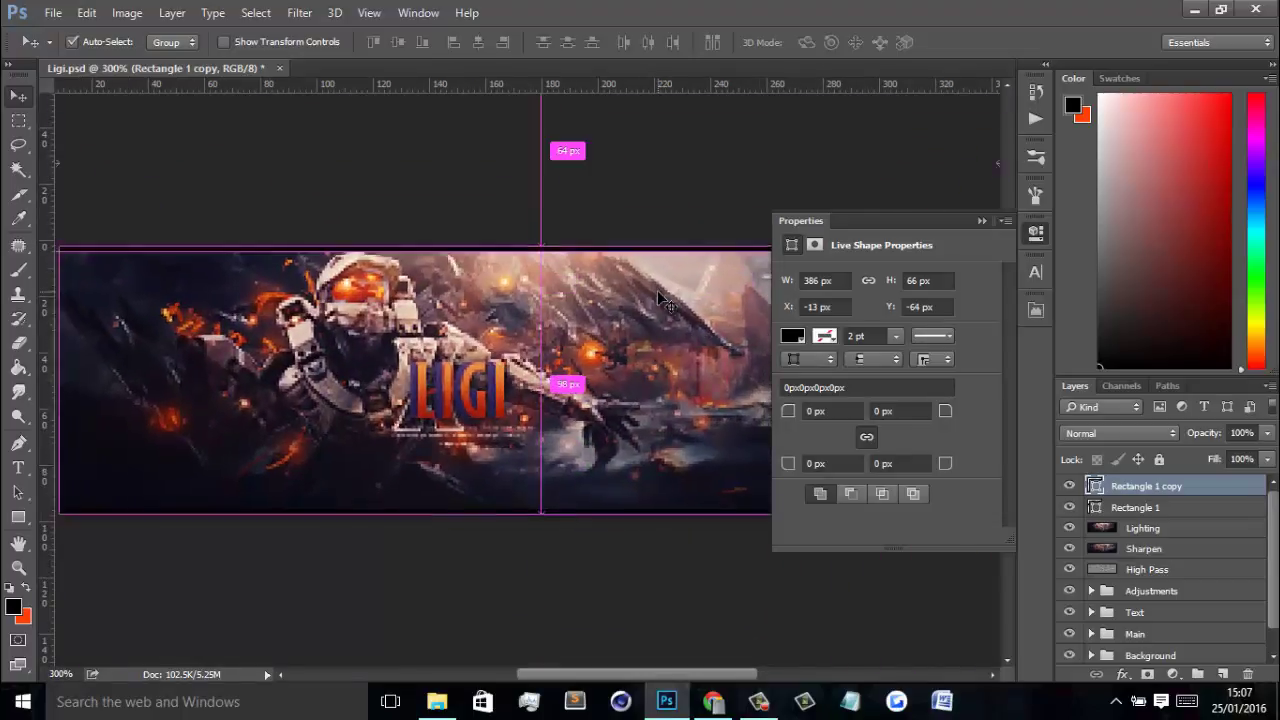
key(ctrl+minus)
click(982, 220)
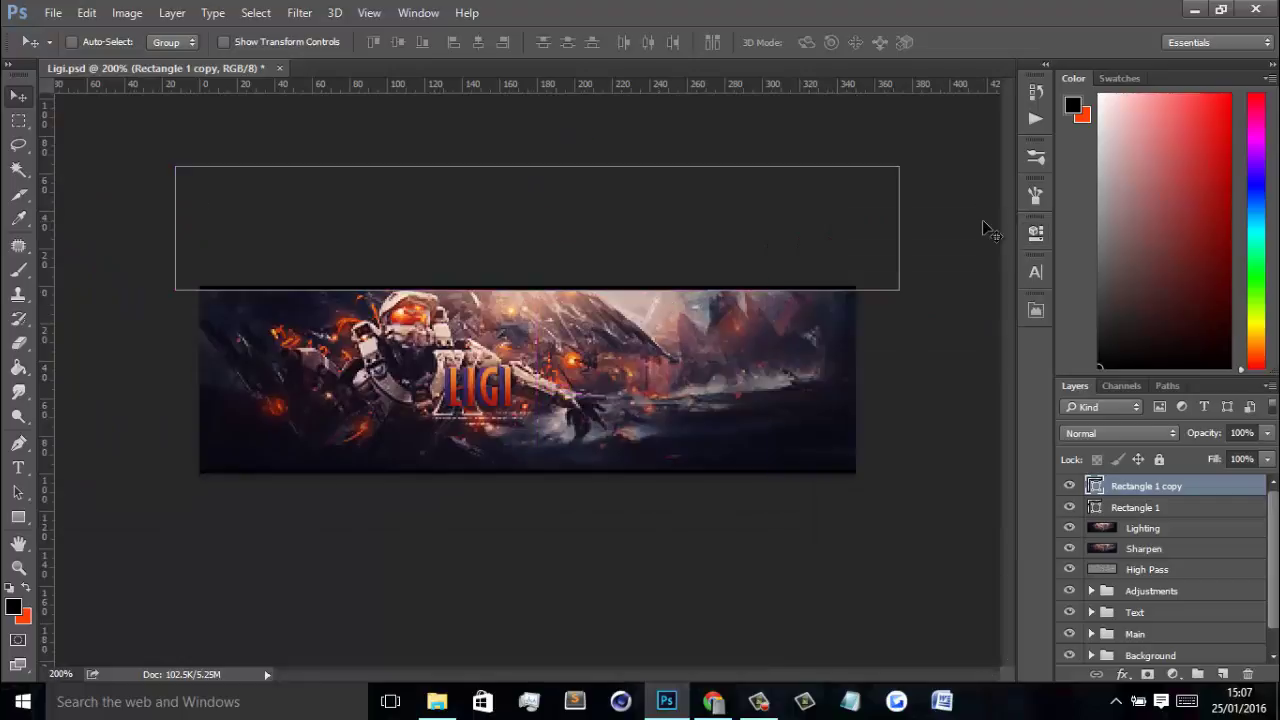
Step: Group the two black rectangle layers and name the group Border
click(1162, 512)
shift+click(1177, 487)
key(ctrl+g)
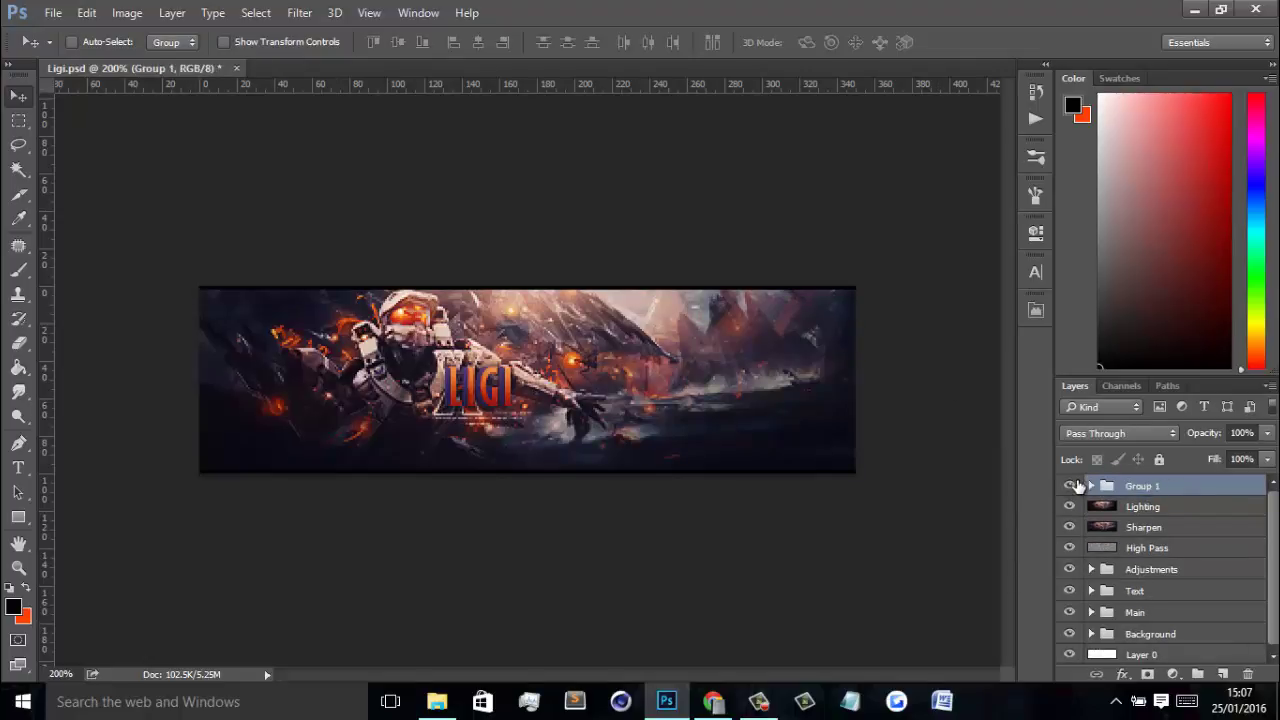
double_click(1147, 486)
text(B)
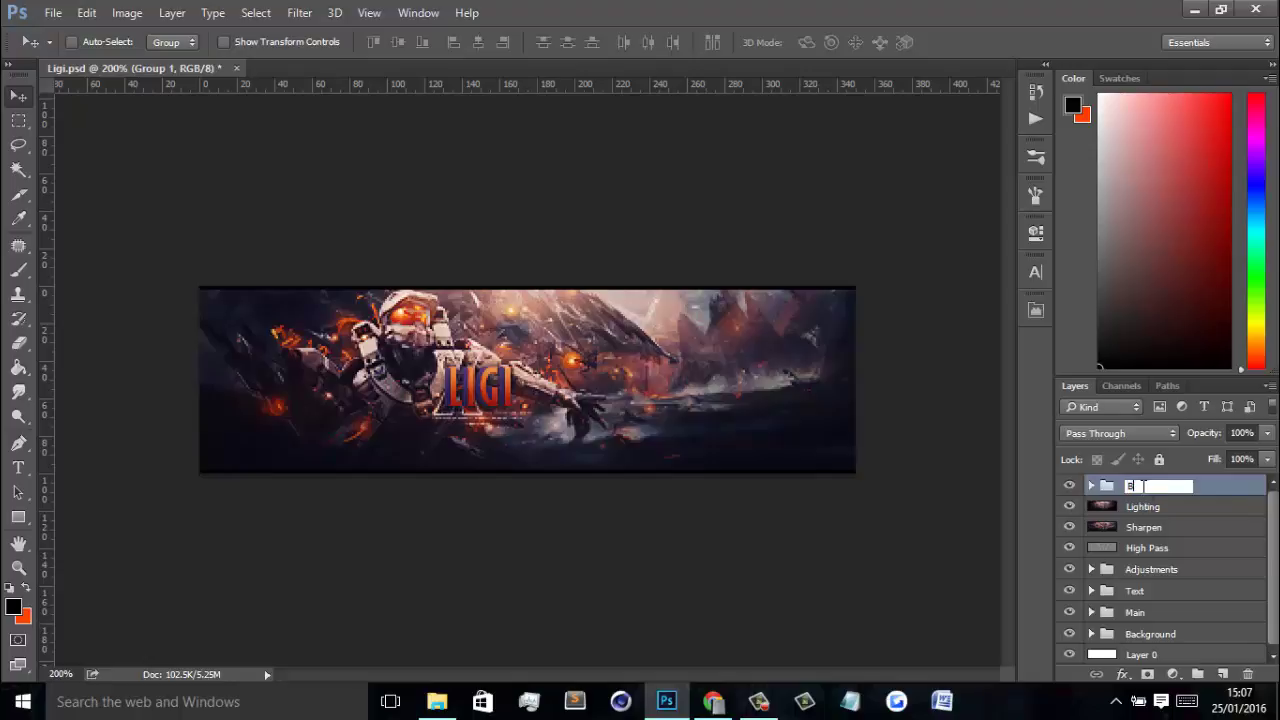
text(order)
key(Return)
Step: Group everything from the Border group down to the High Pass layer and name the group Final Touches
key(ctrl+minus)
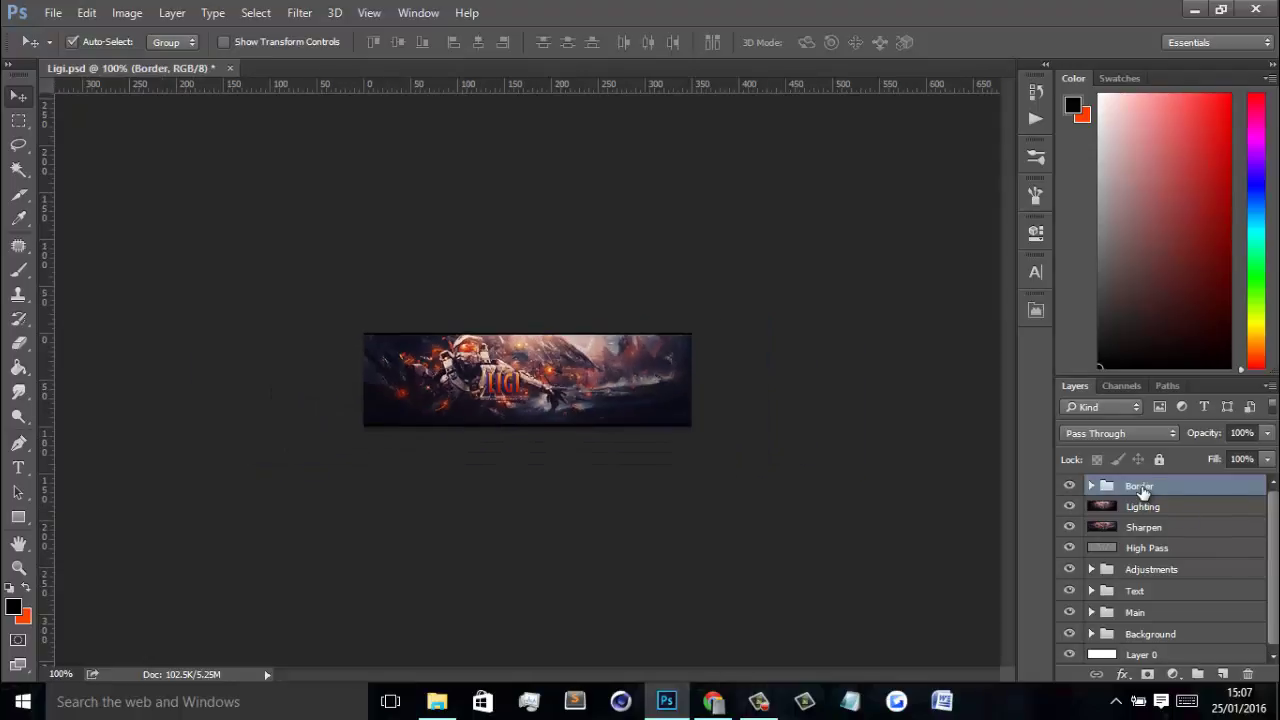
key(ctrl+plus)
key(ctrl+minus)
shift+click(1148, 548)
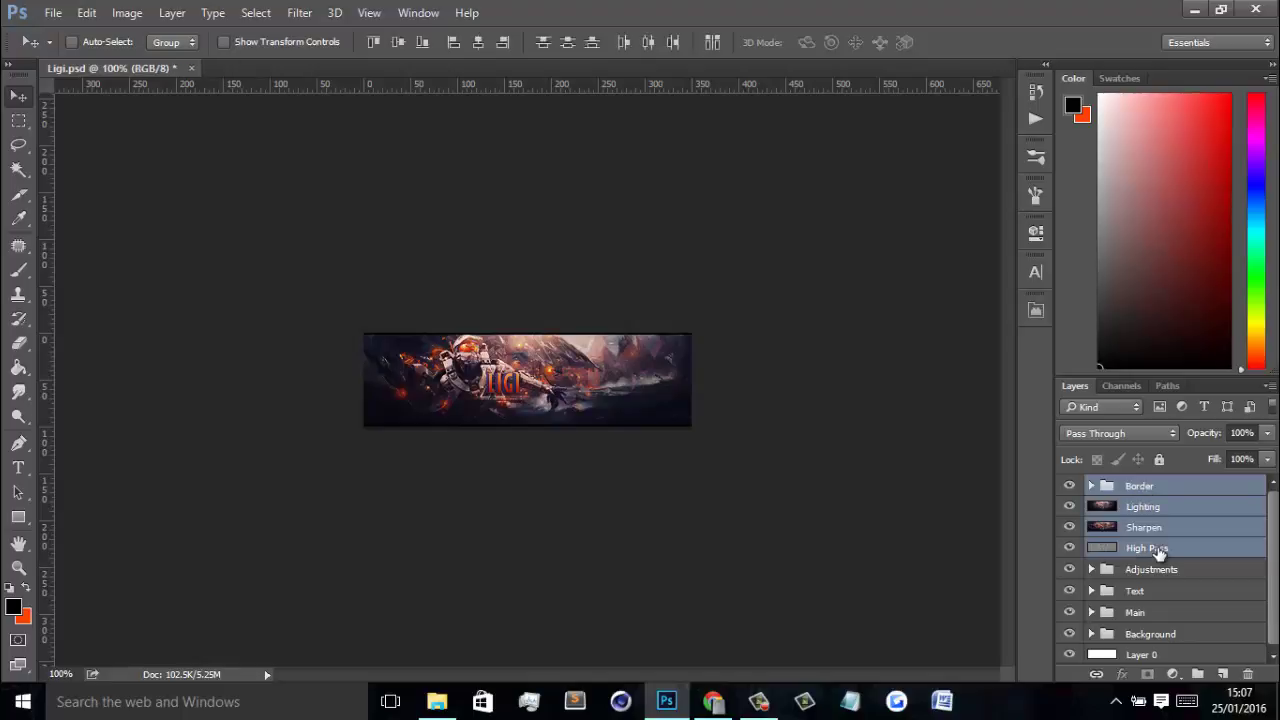
key(ctrl+g)
double_click(1140, 490)
text(F)
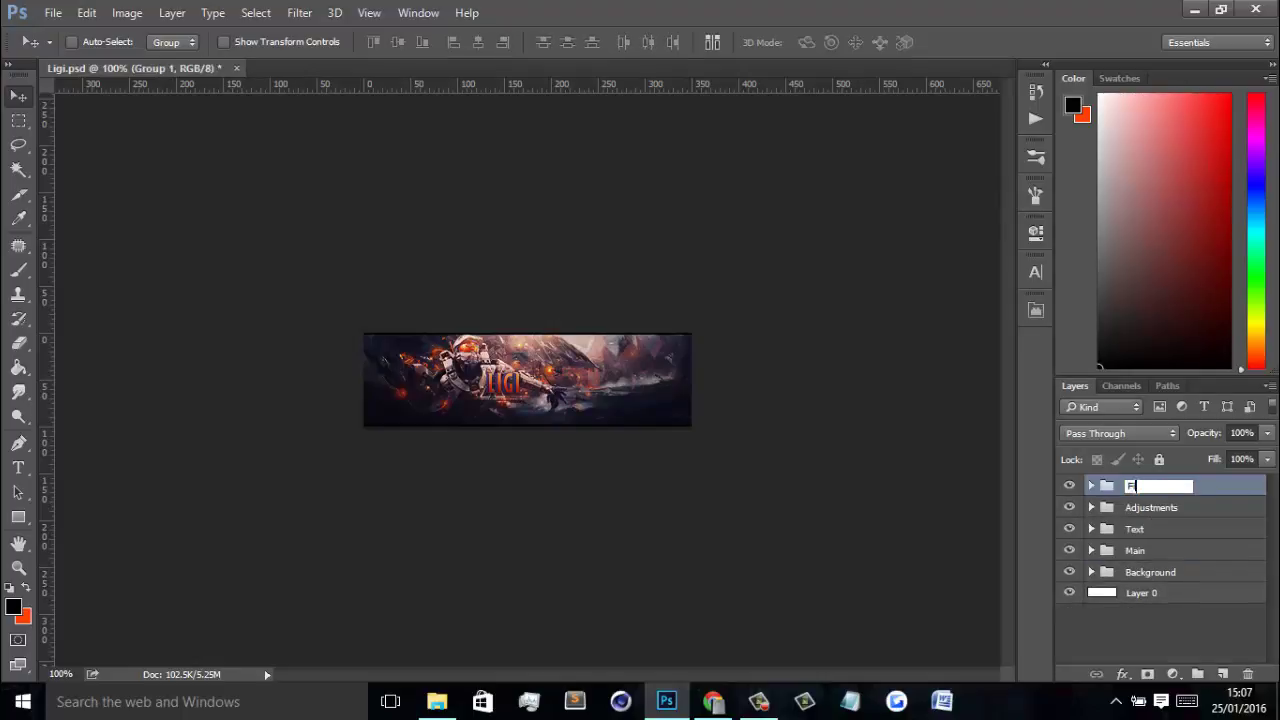
text(inal Touches)
key(Return)
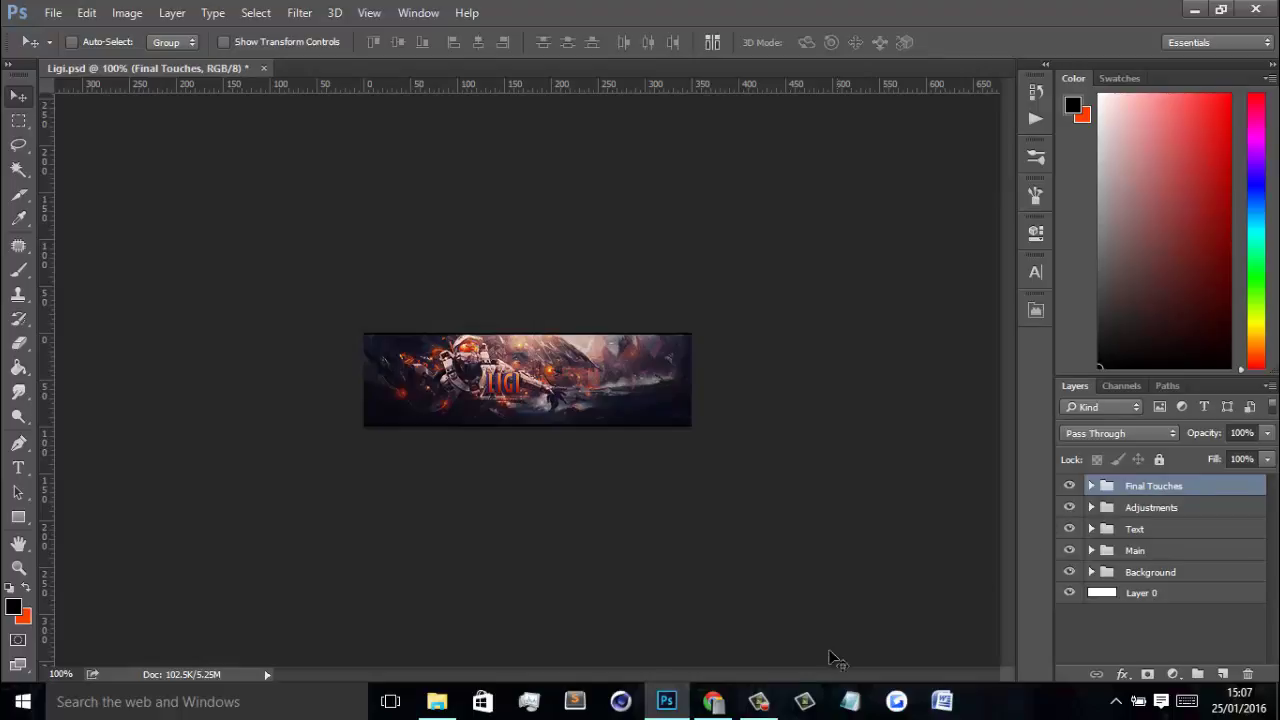